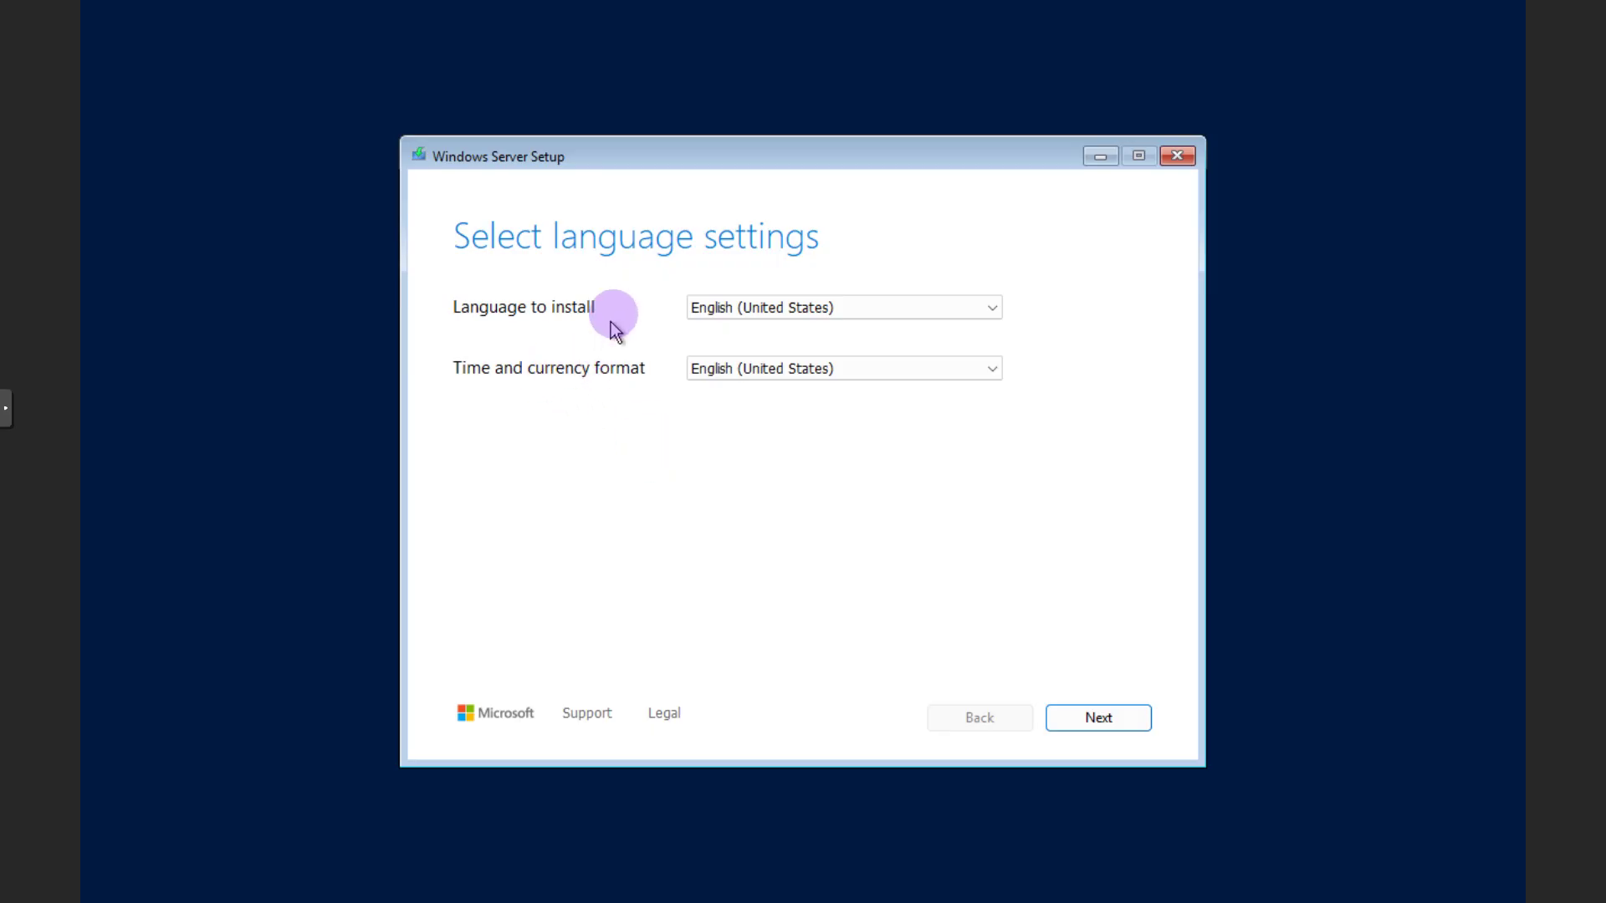
Accept English (United States) language and US keyboard, and agree that everything will be deleted.
left_click(1086, 721)
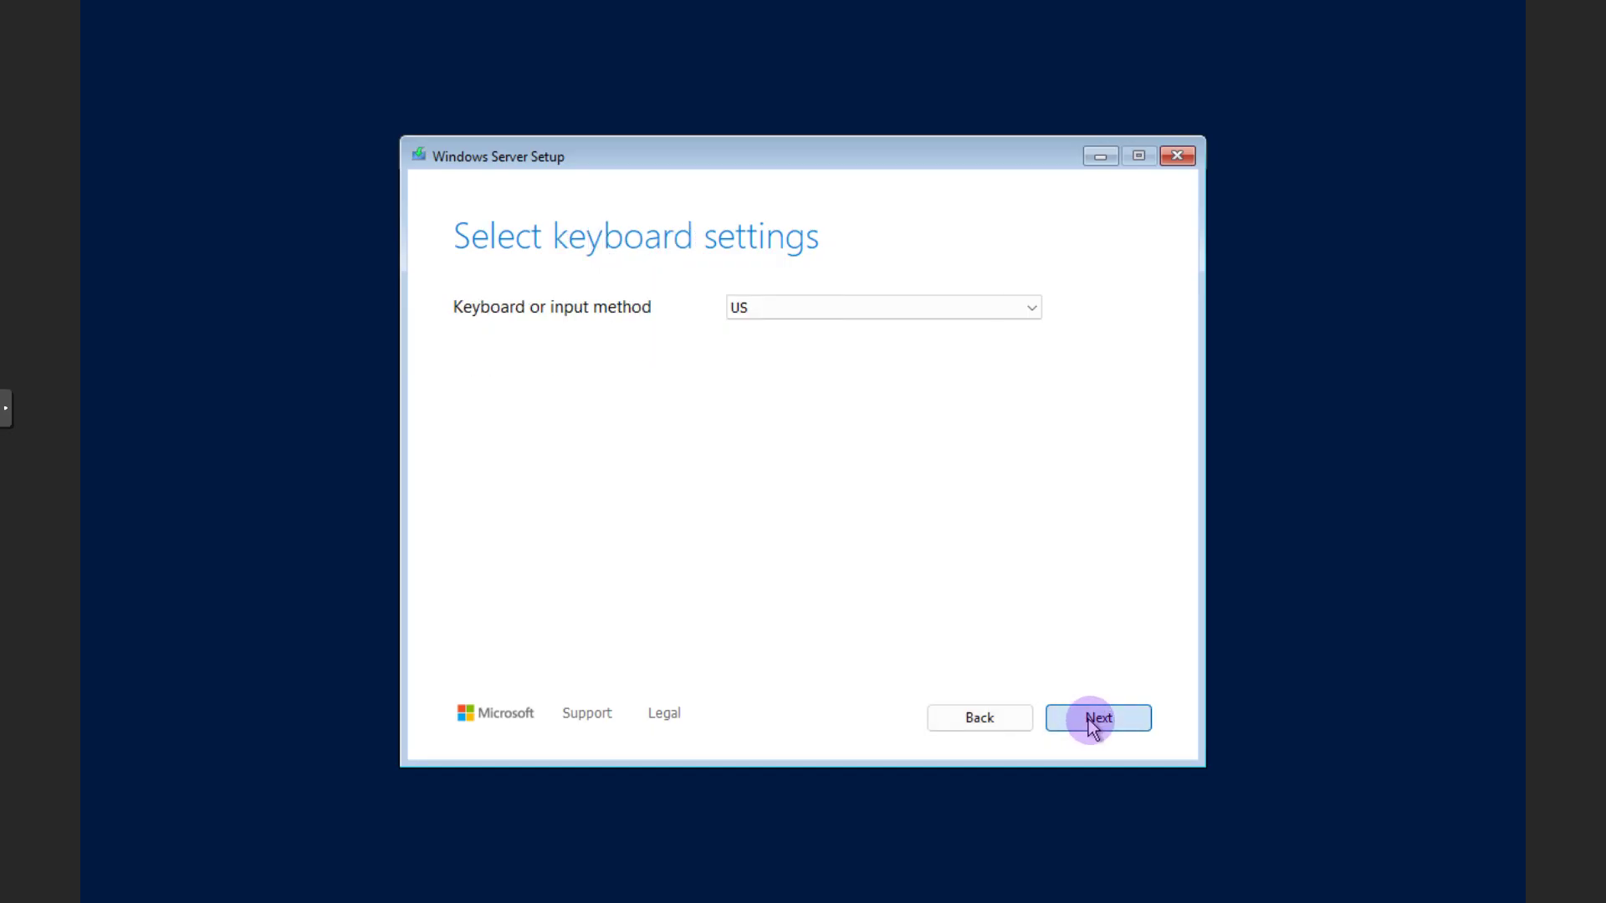
left_click(1092, 725)
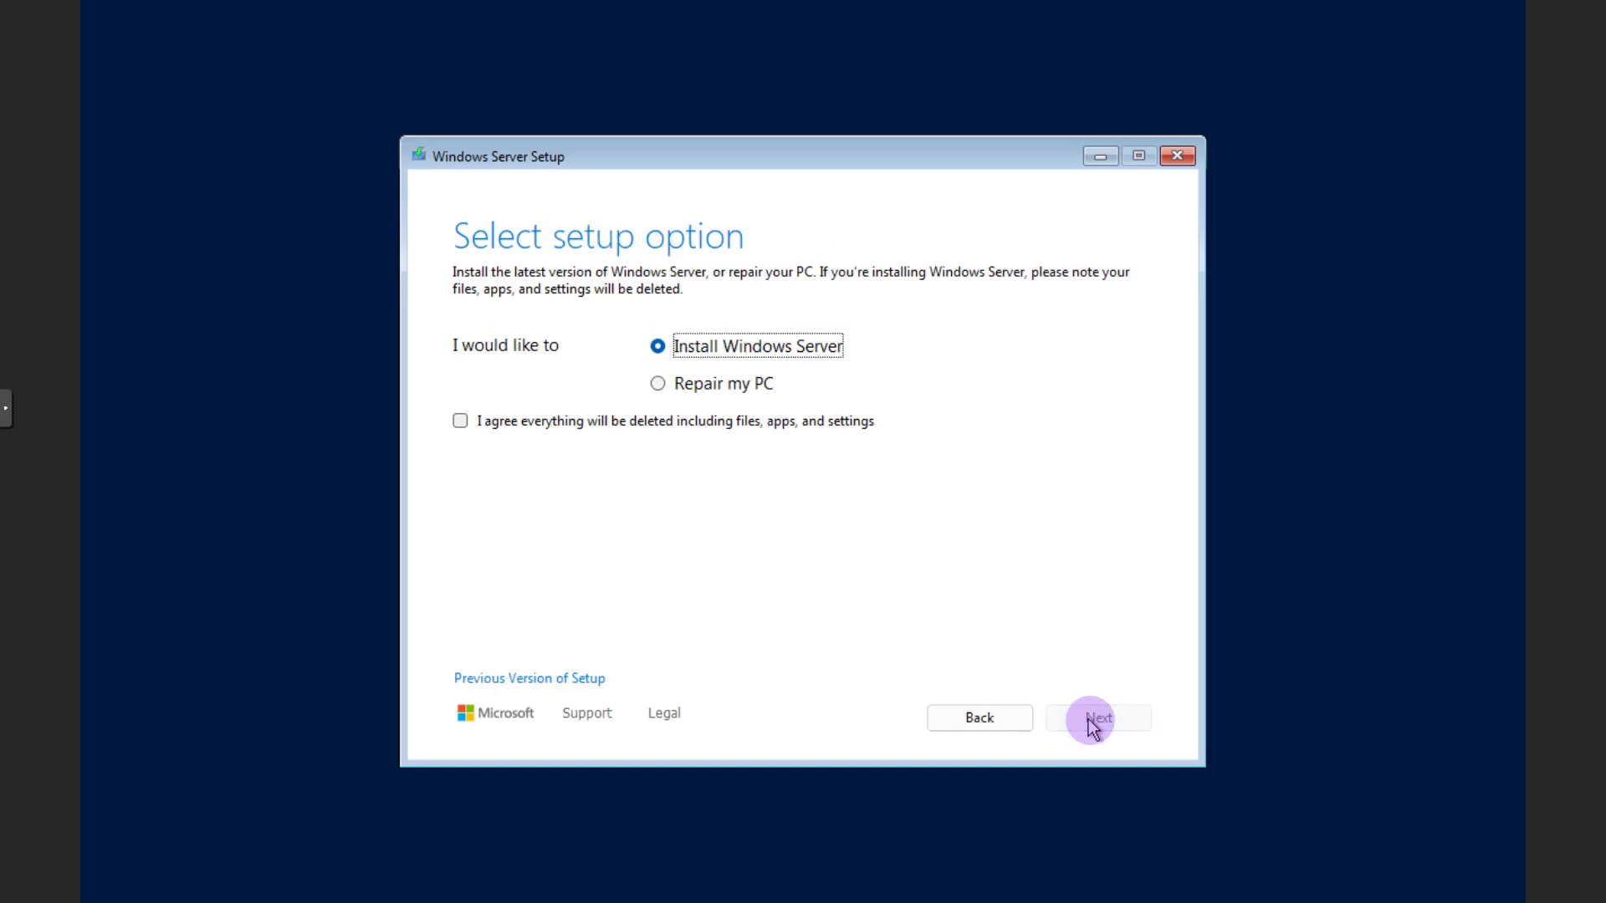
left_click(621, 429)
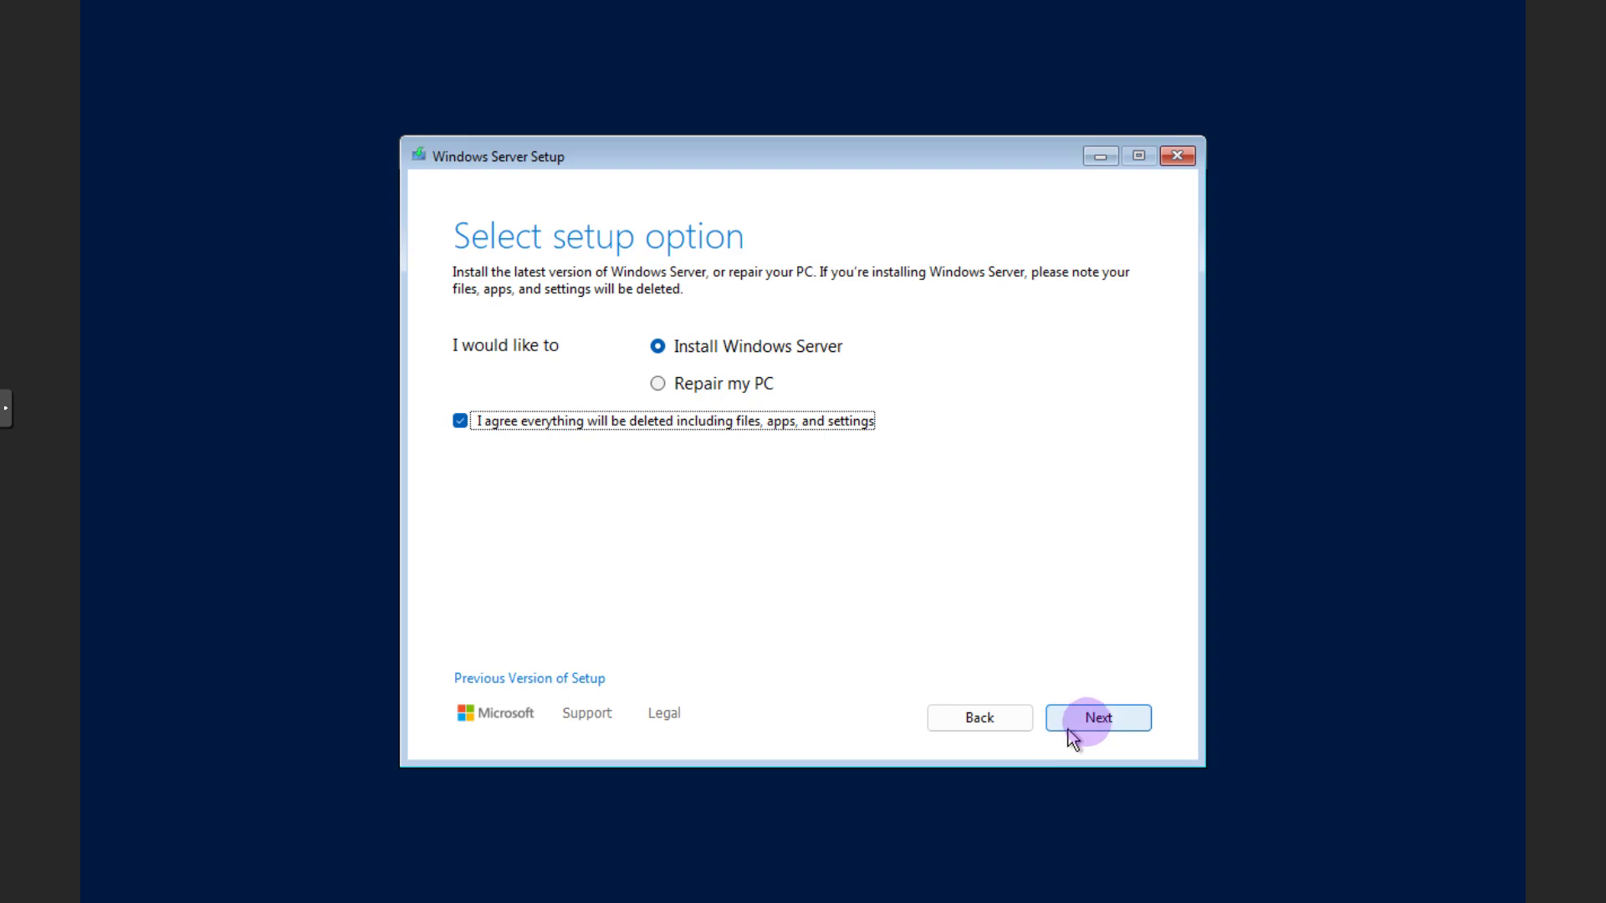
Compare the editions, then pick Windows Server 2025 Datacenter Evaluation (Desktop Experience) and continue.
left_click(1092, 718)
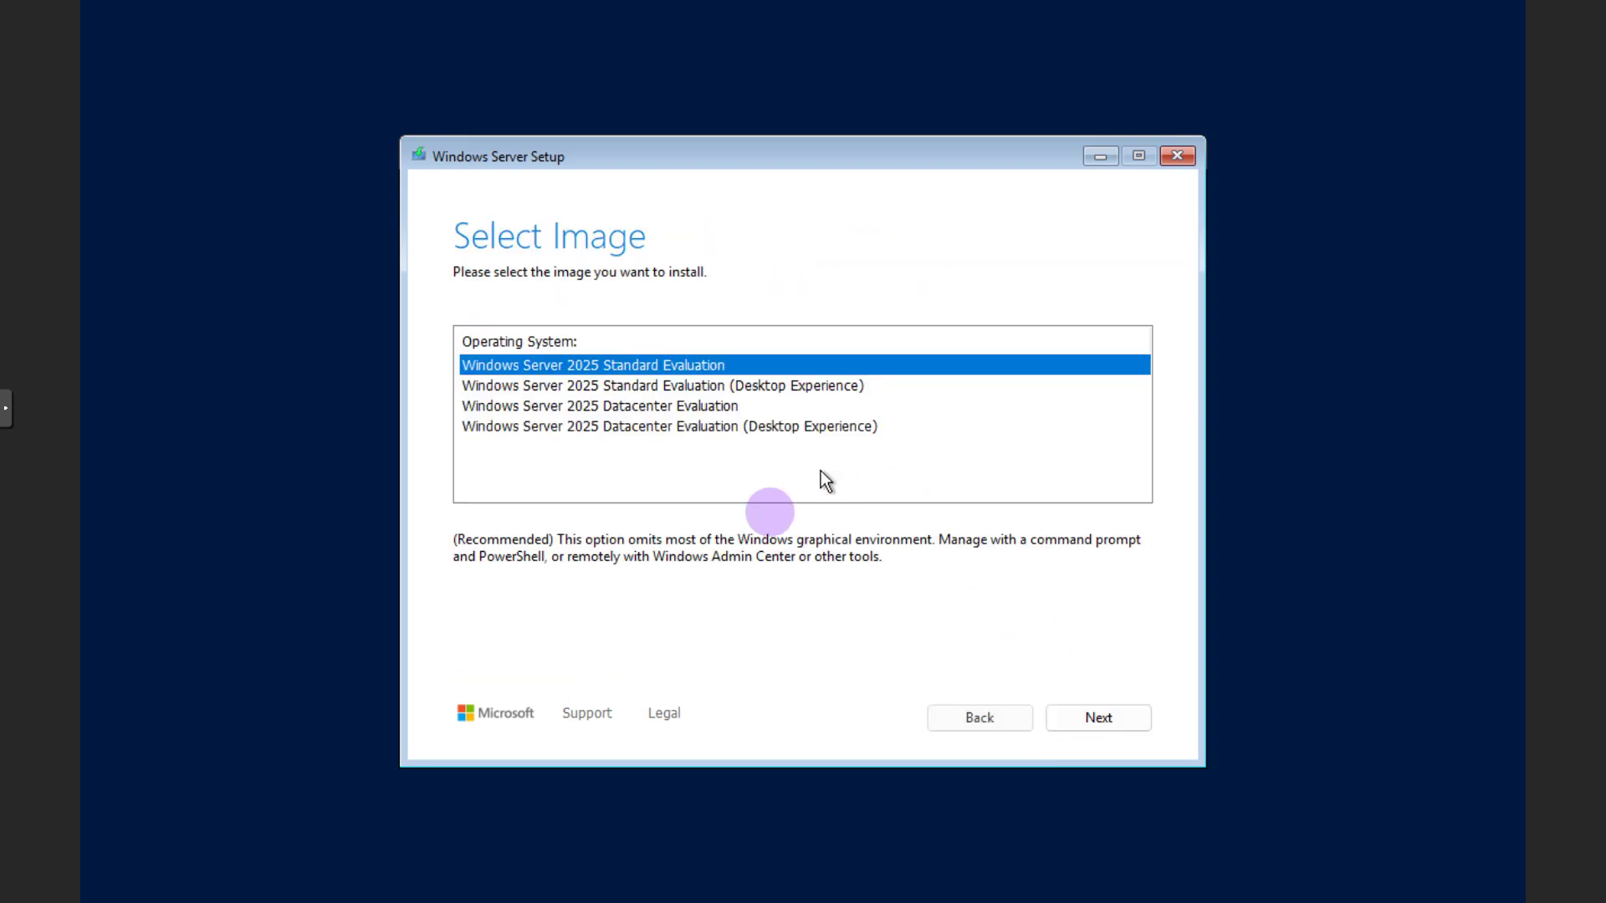
left_click(588, 431)
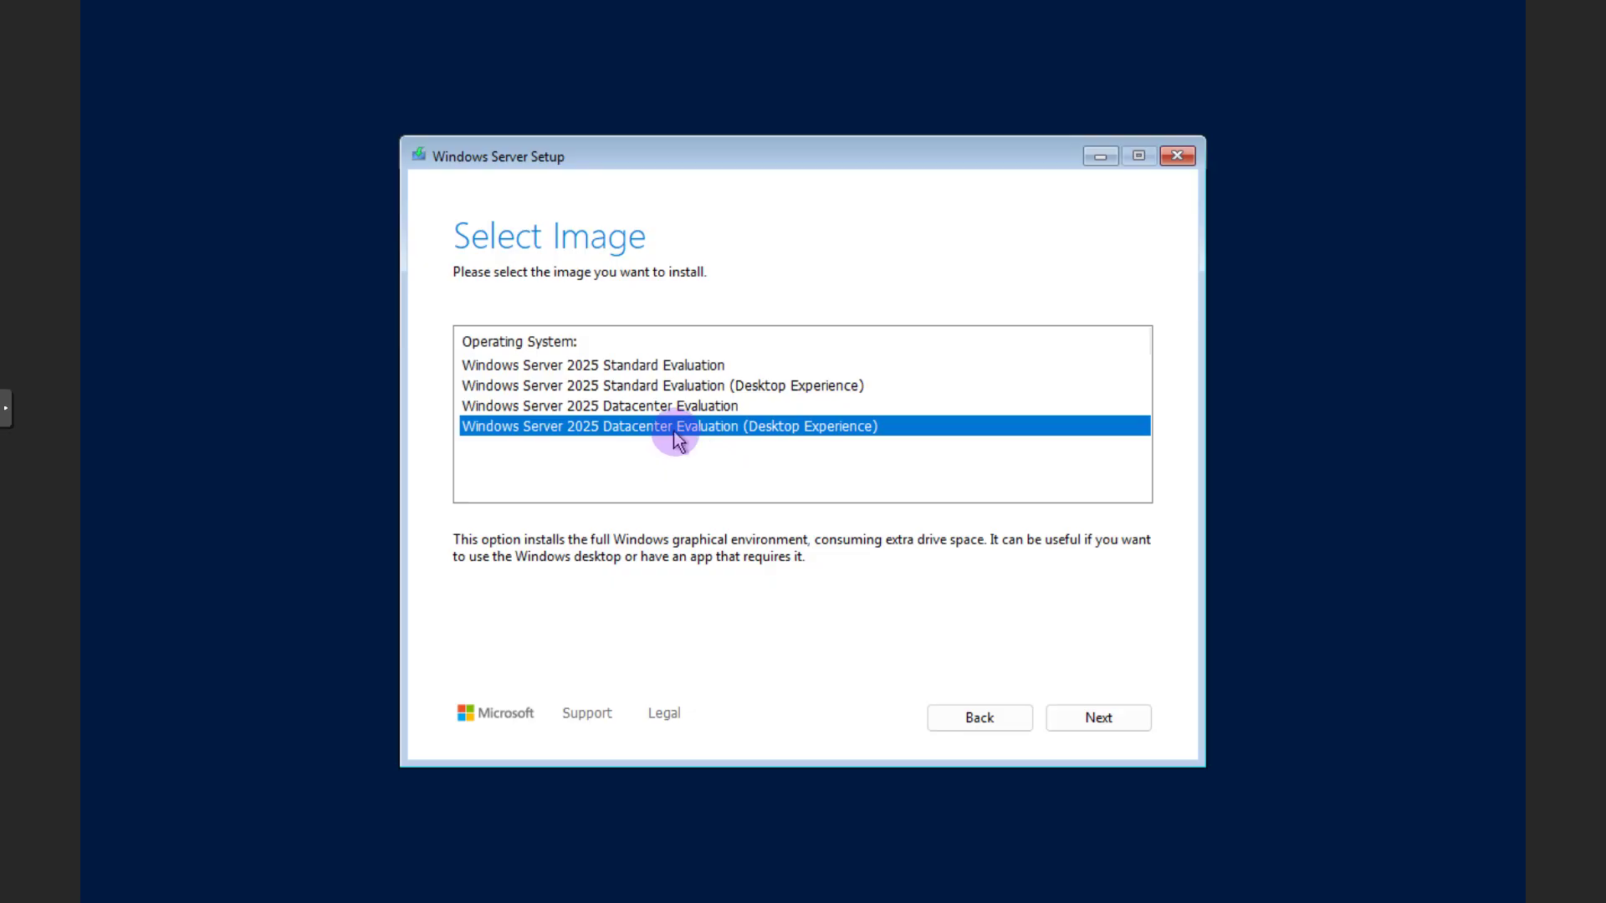
left_click(615, 385)
left_click(608, 426)
left_click(615, 384)
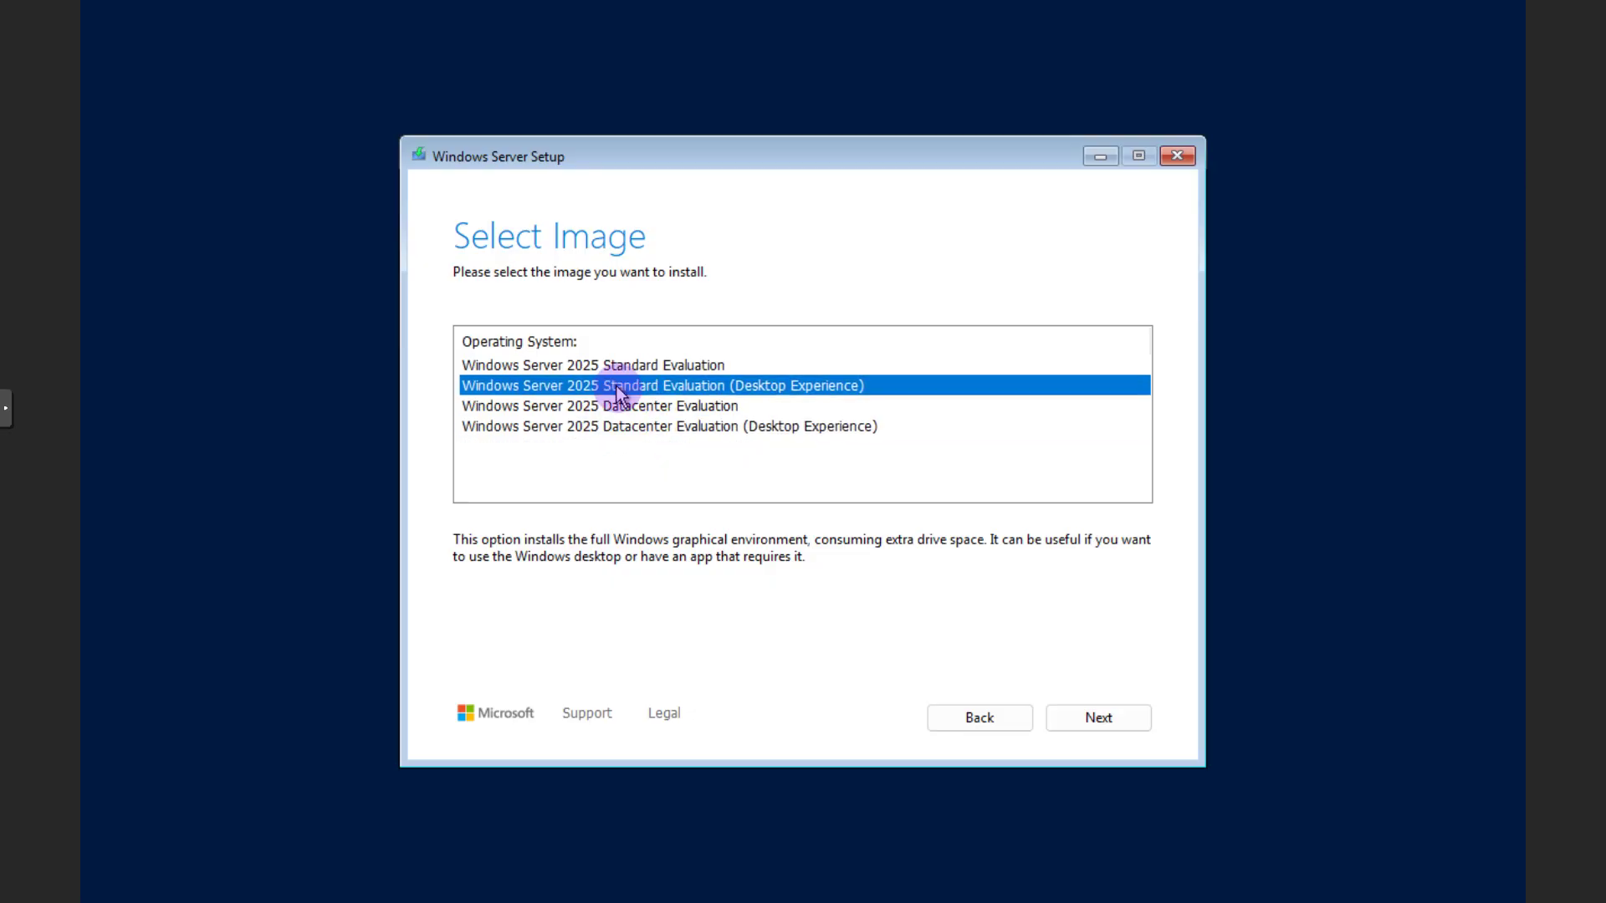
left_click(610, 428)
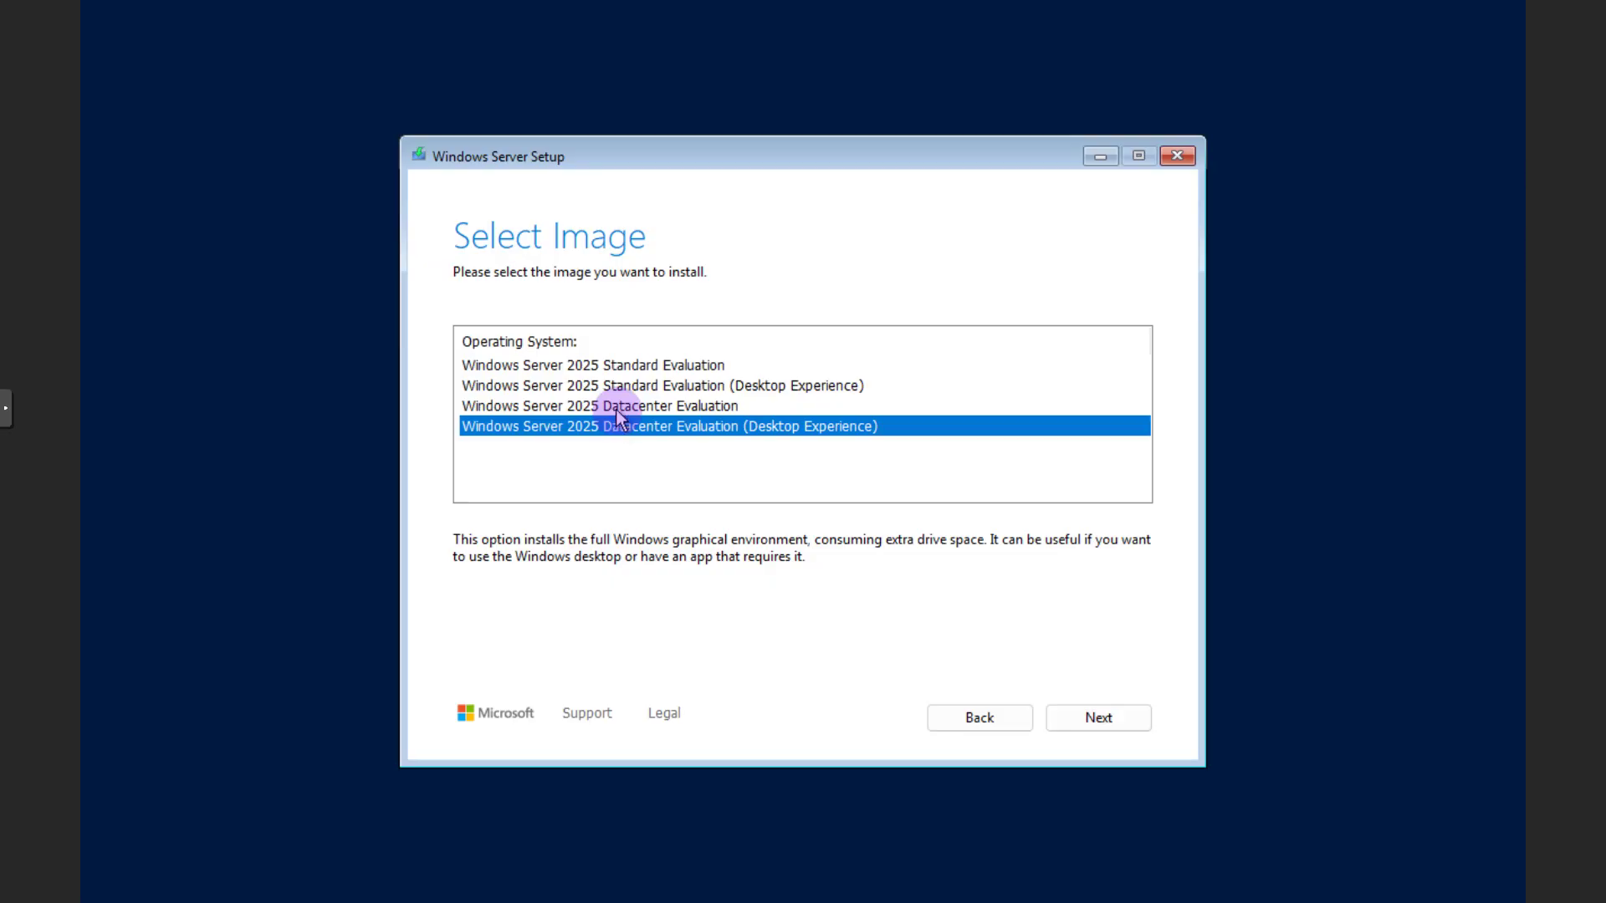
left_click(617, 407)
left_click(623, 365)
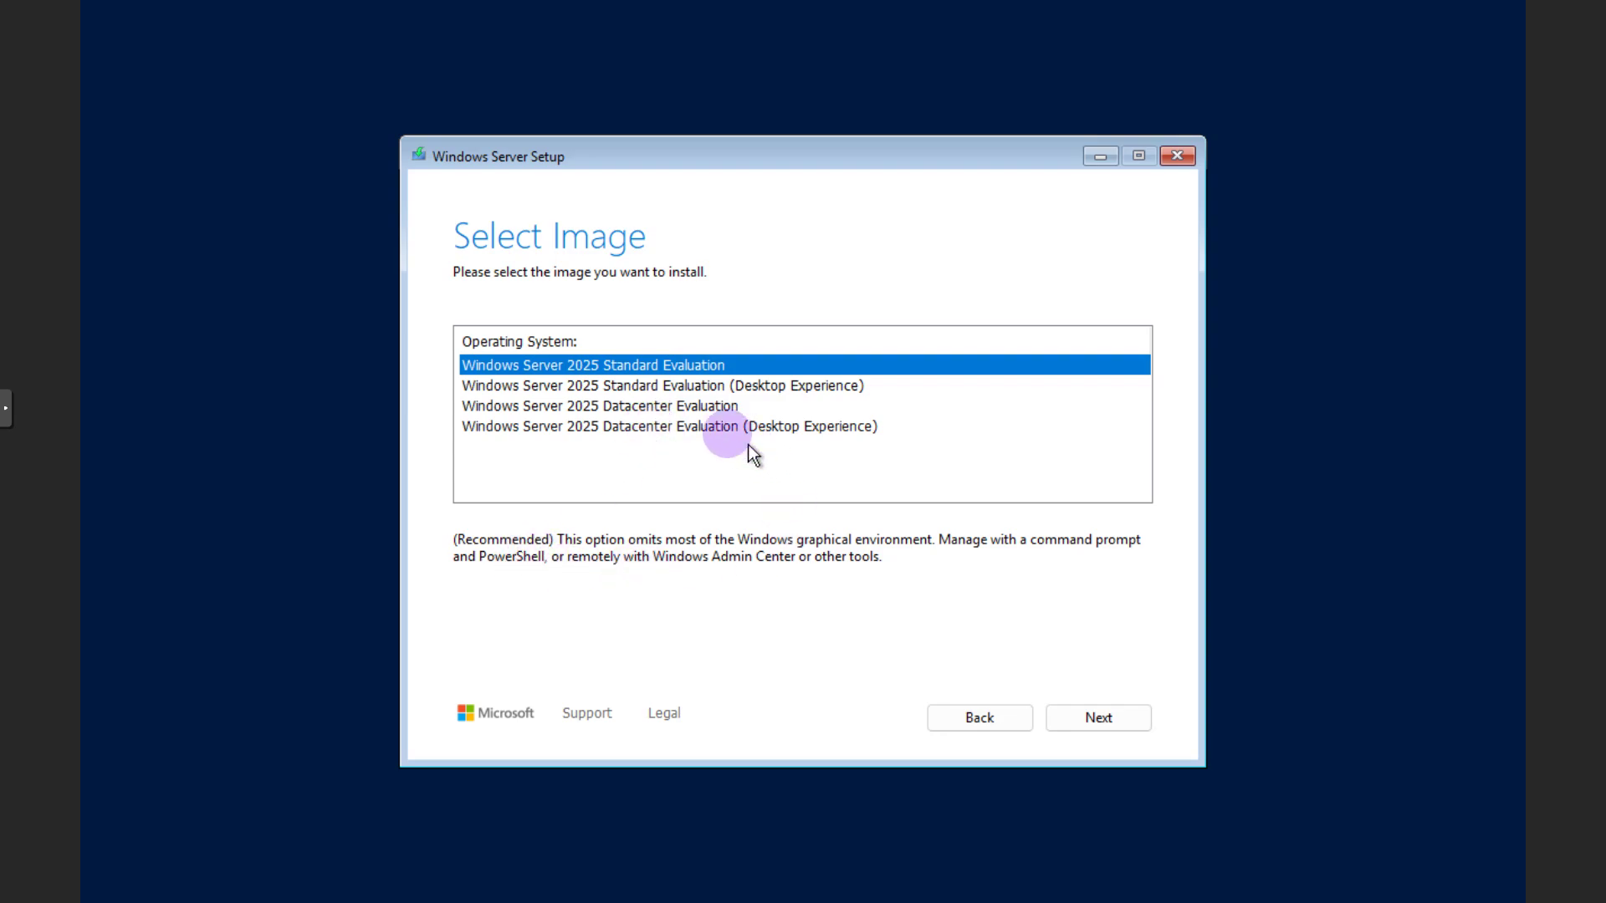
left_click(700, 406)
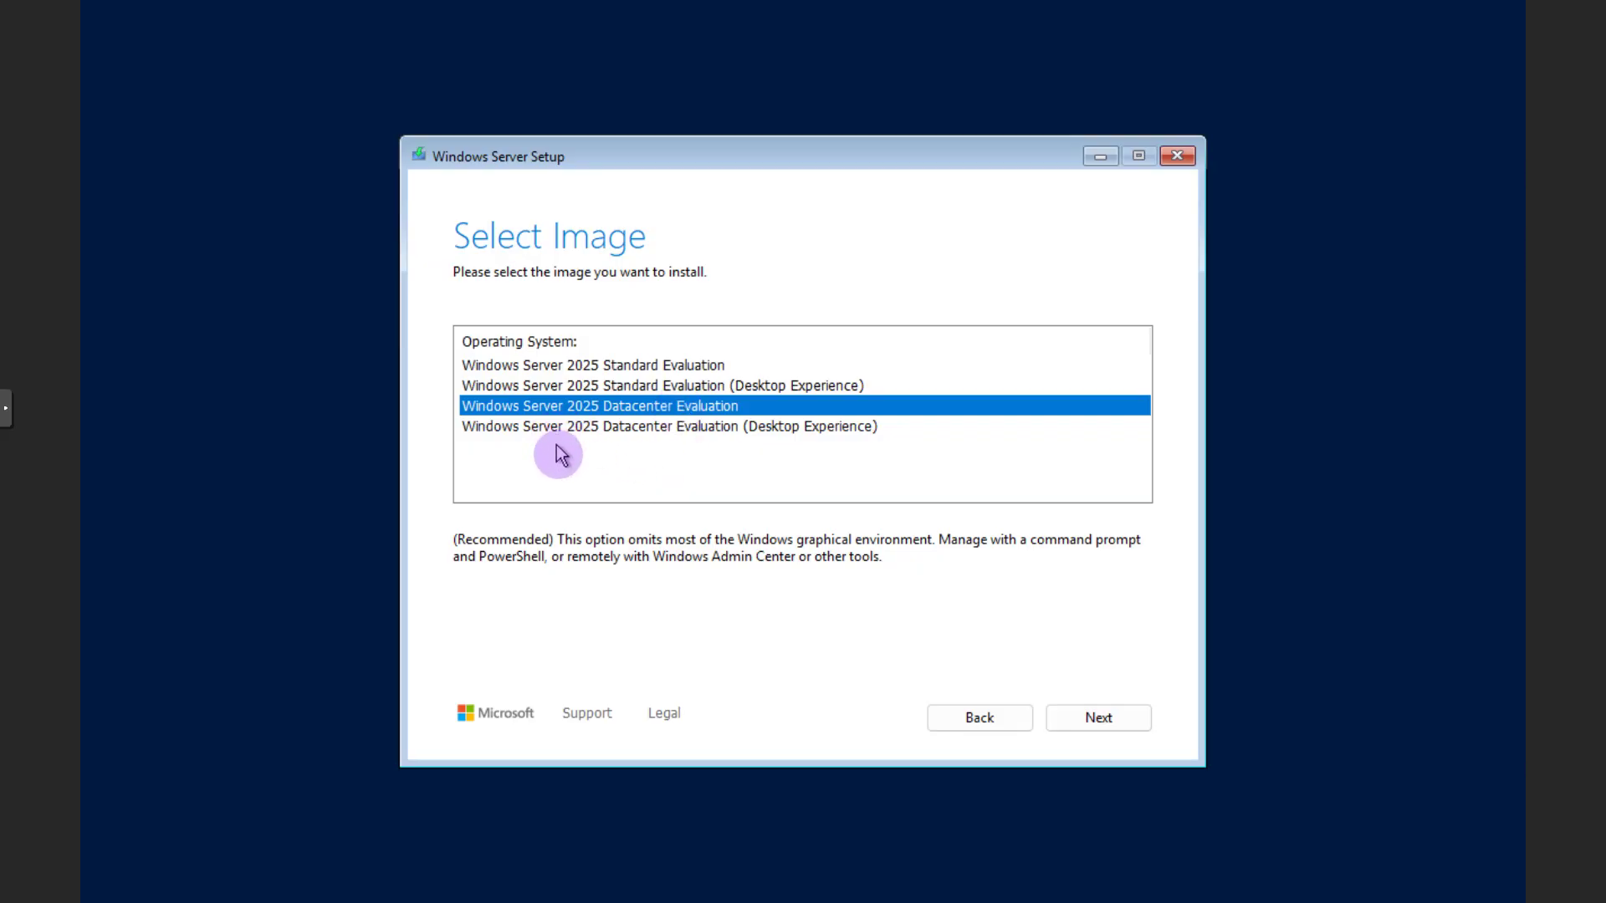
left_click(513, 430)
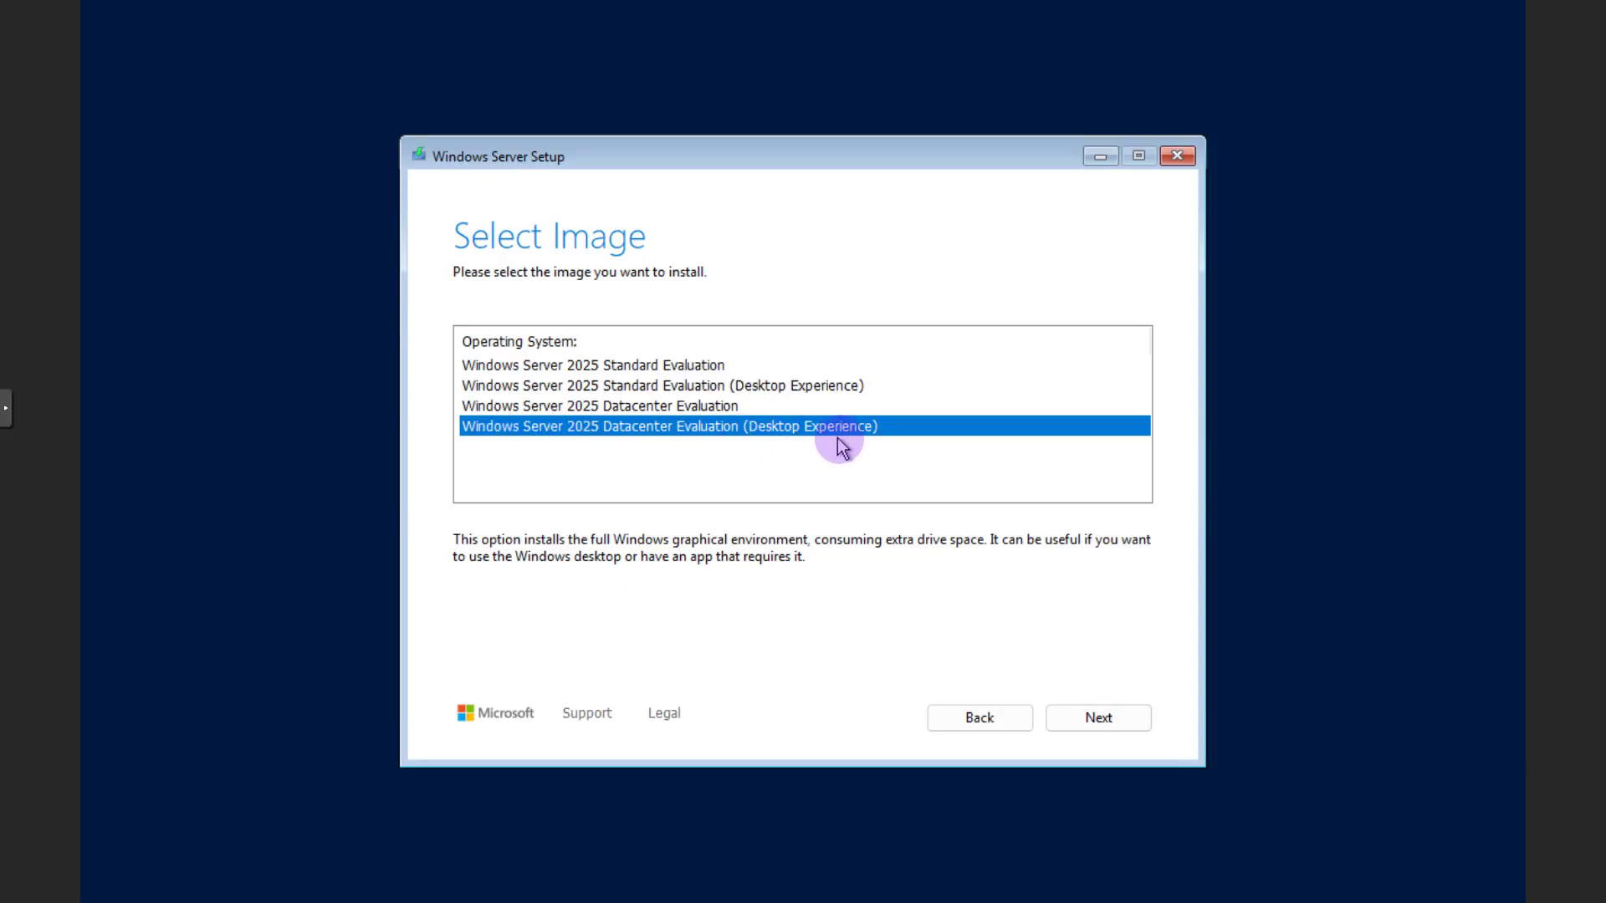
left_click(1096, 728)
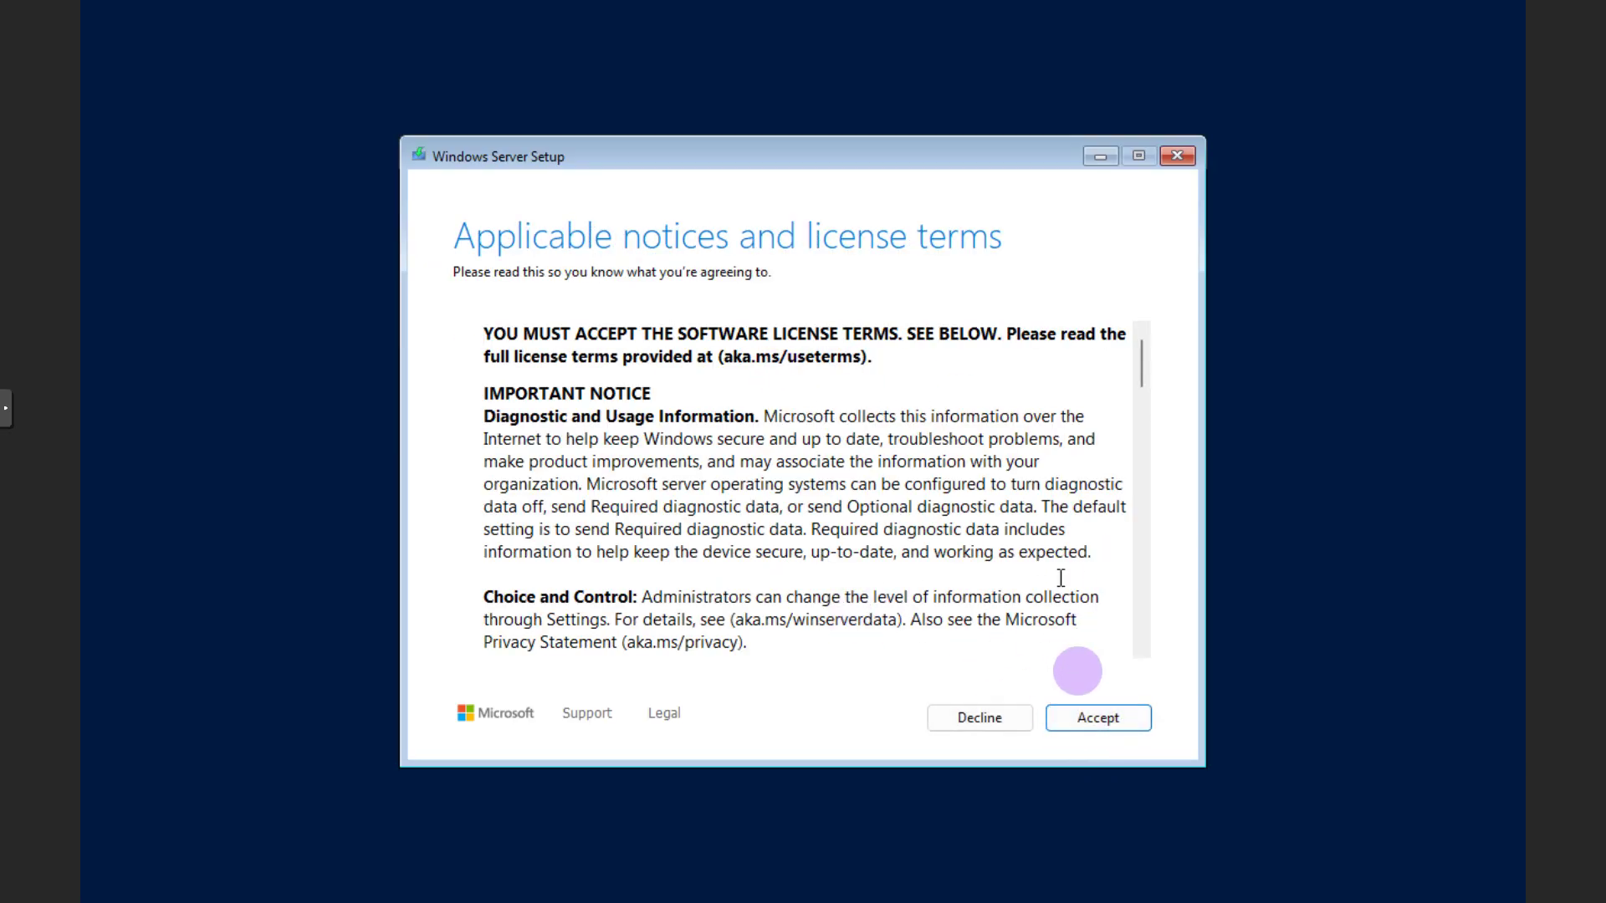
Accept the license terms and create a new partition on Disk 0's unallocated space.
left_click_drag(1144, 368, 1139, 660)
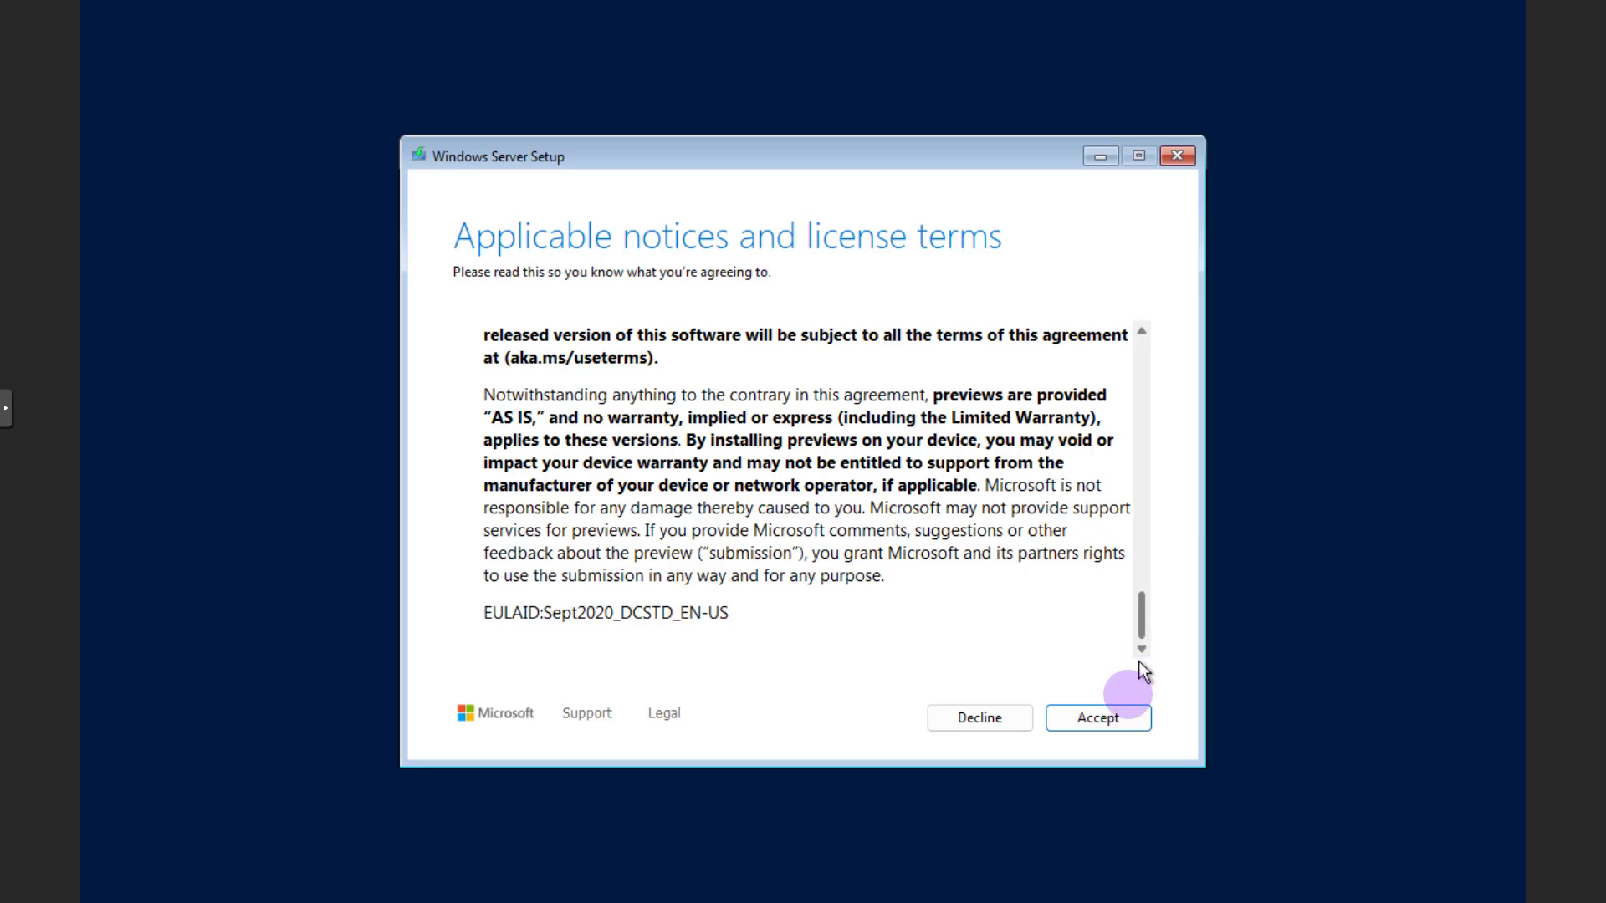
left_click(1106, 718)
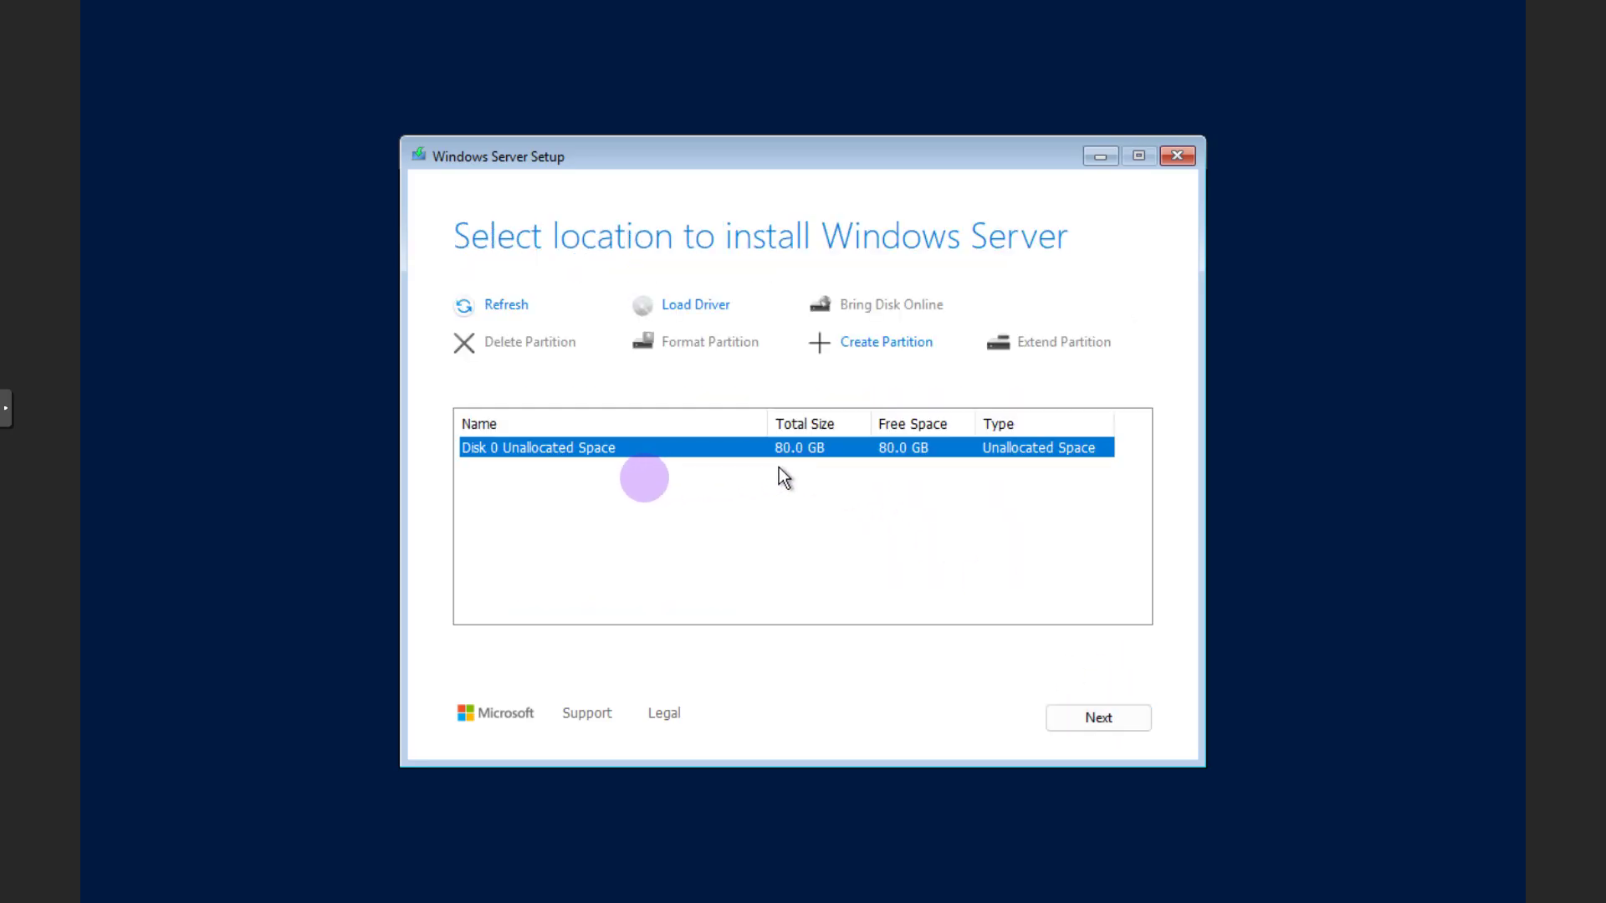
left_click(872, 348)
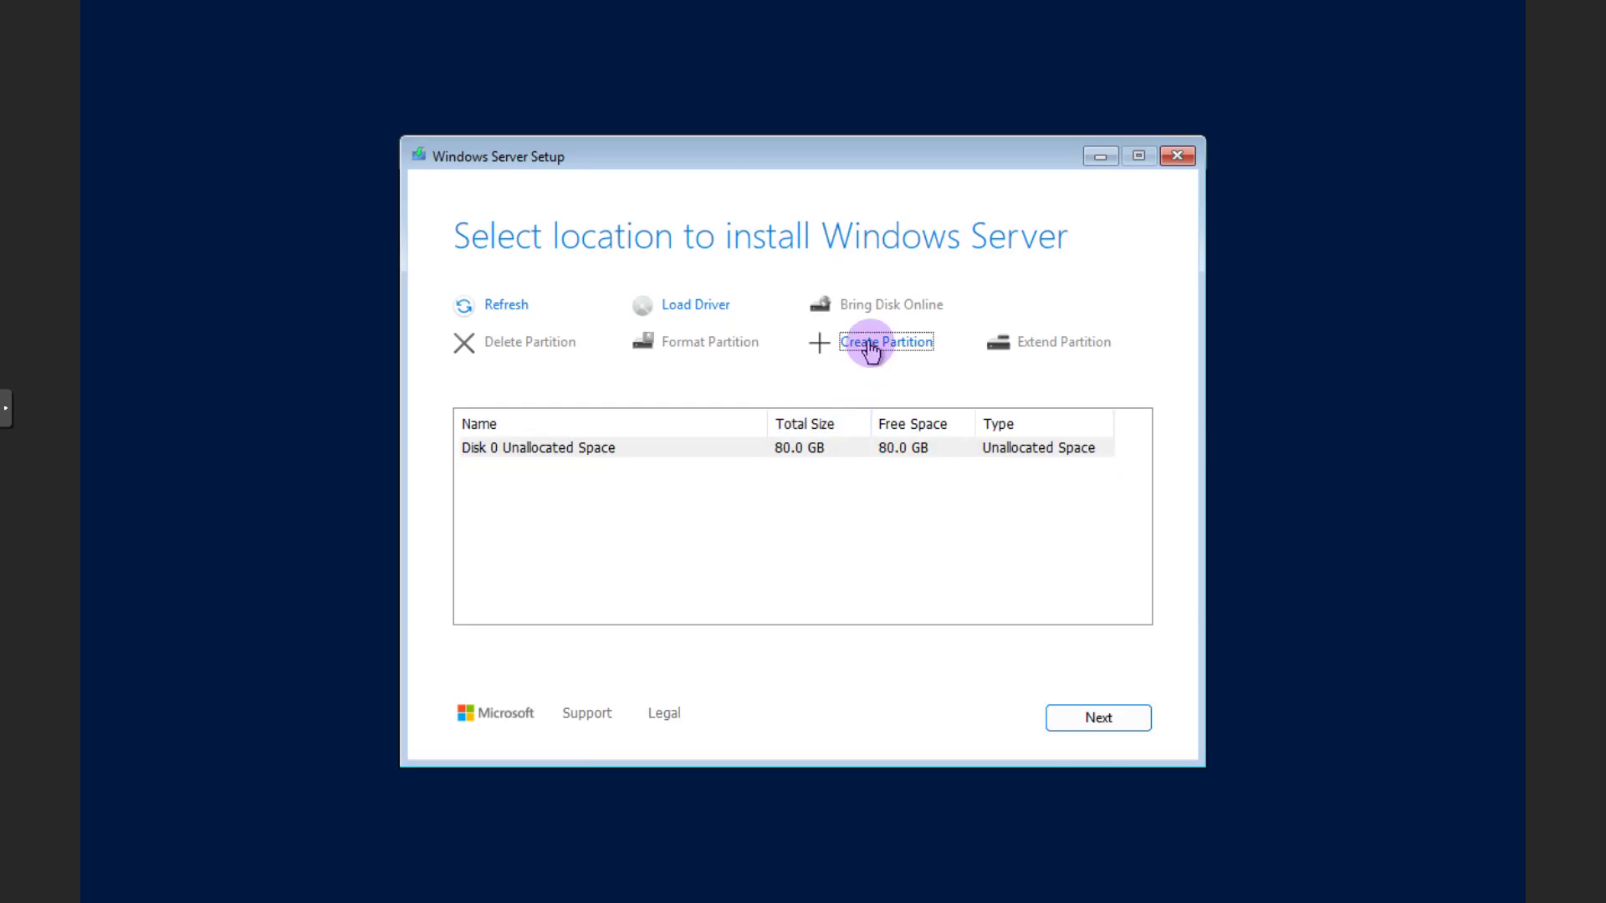
left_click(832, 383)
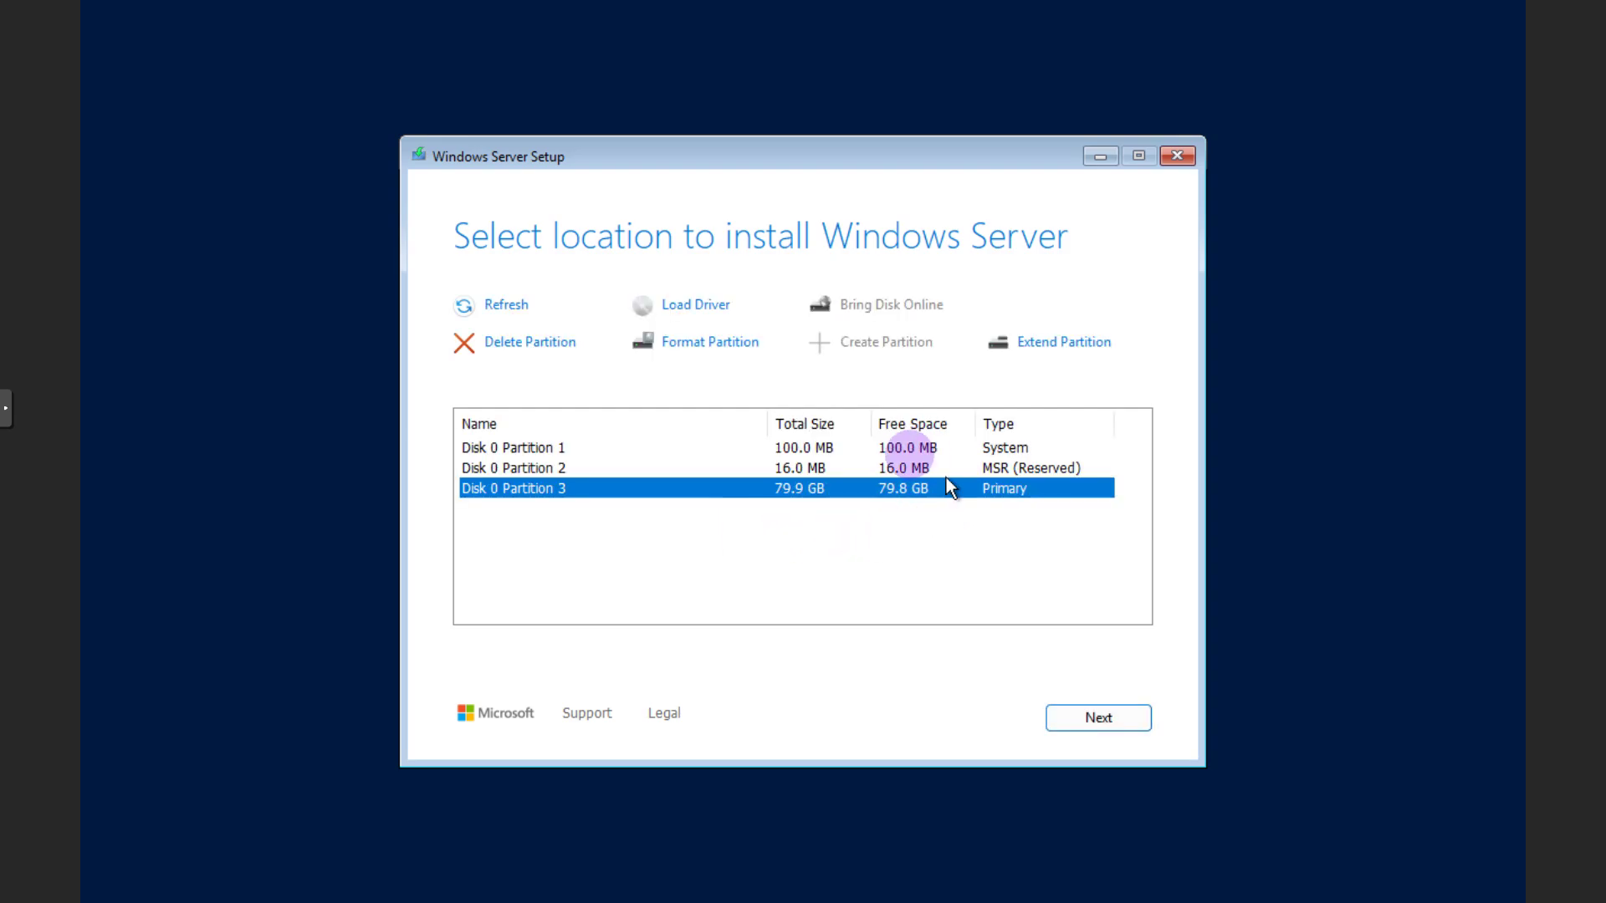
Review the partitions and choose Disk 0 Partition 3 (79.9 GB) as the install location.
left_click(882, 449)
left_click(810, 470)
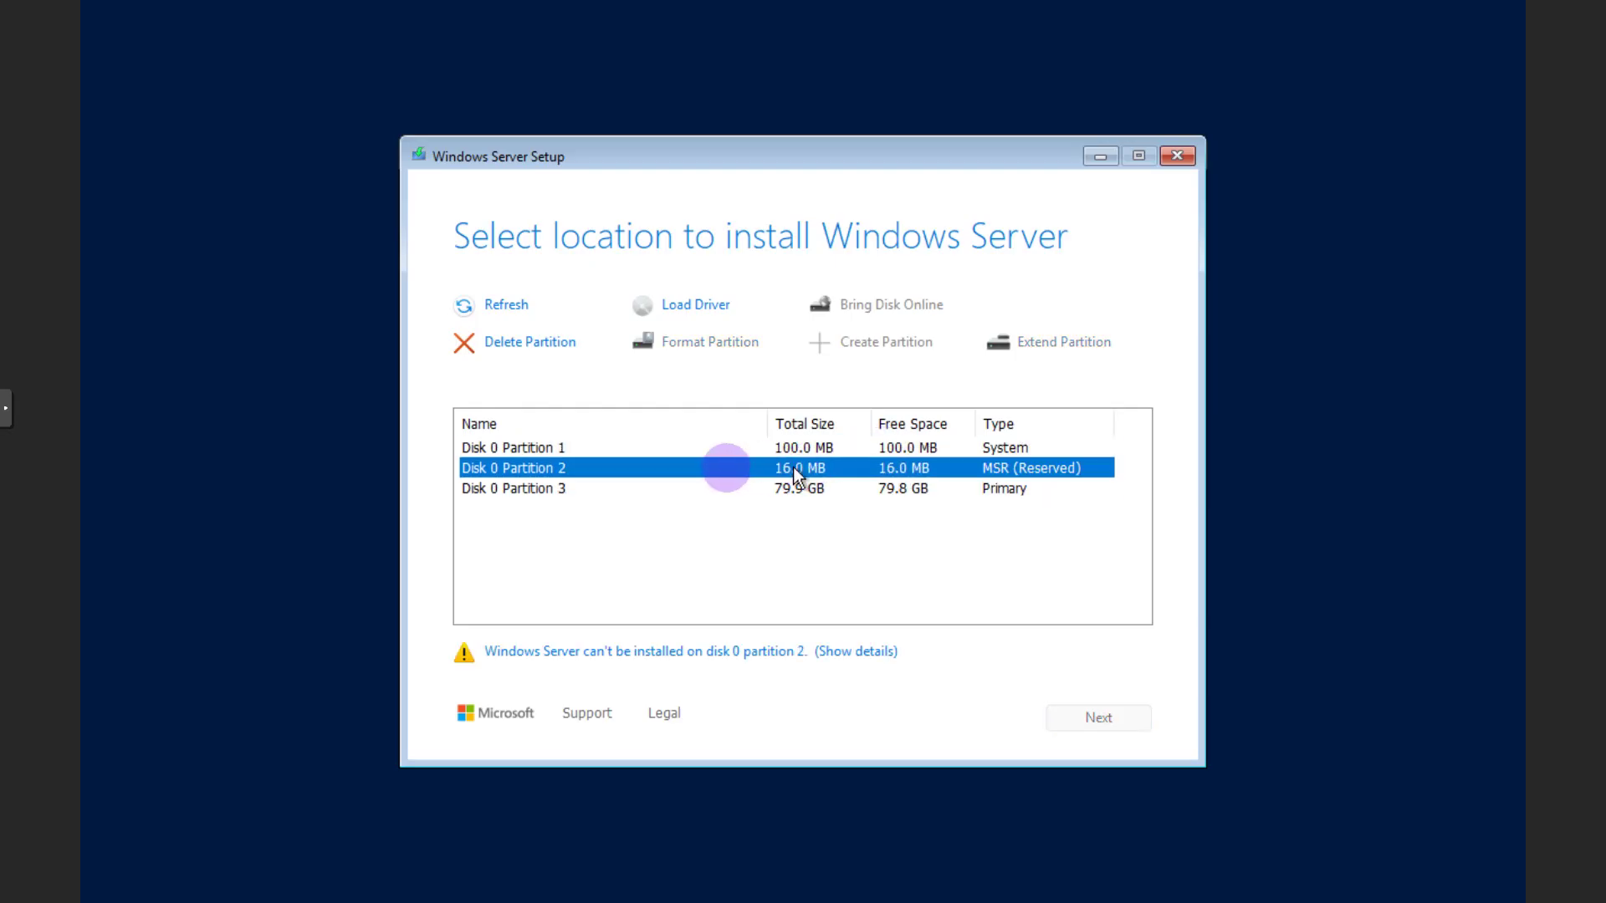
left_click(540, 449)
left_click(535, 470)
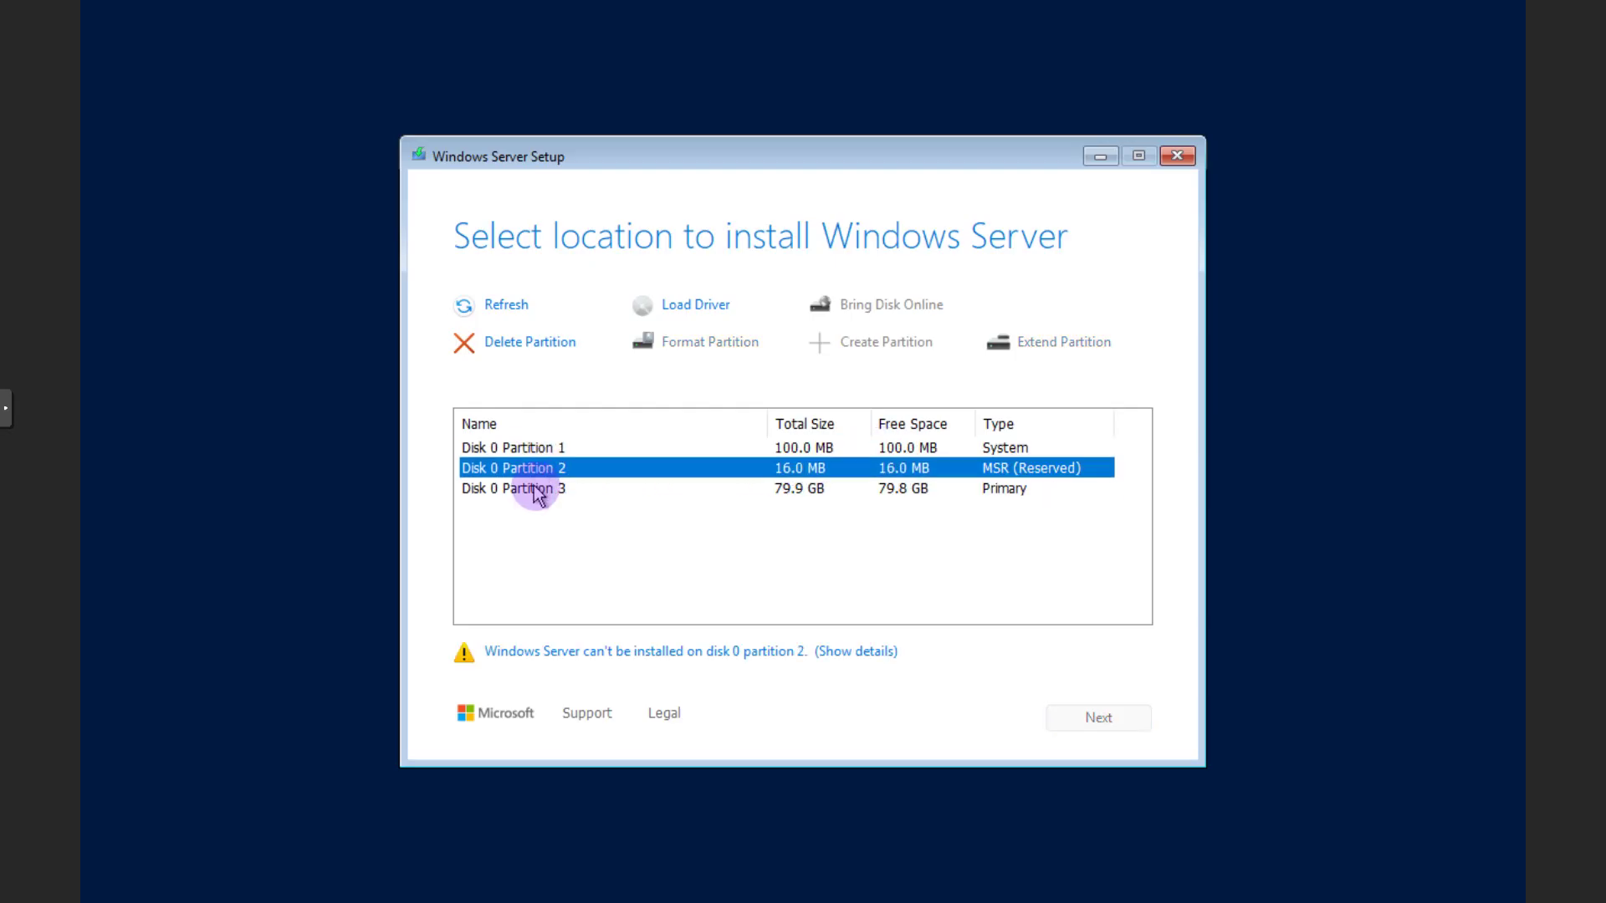
left_click(532, 488)
left_click(527, 467)
left_click(560, 450)
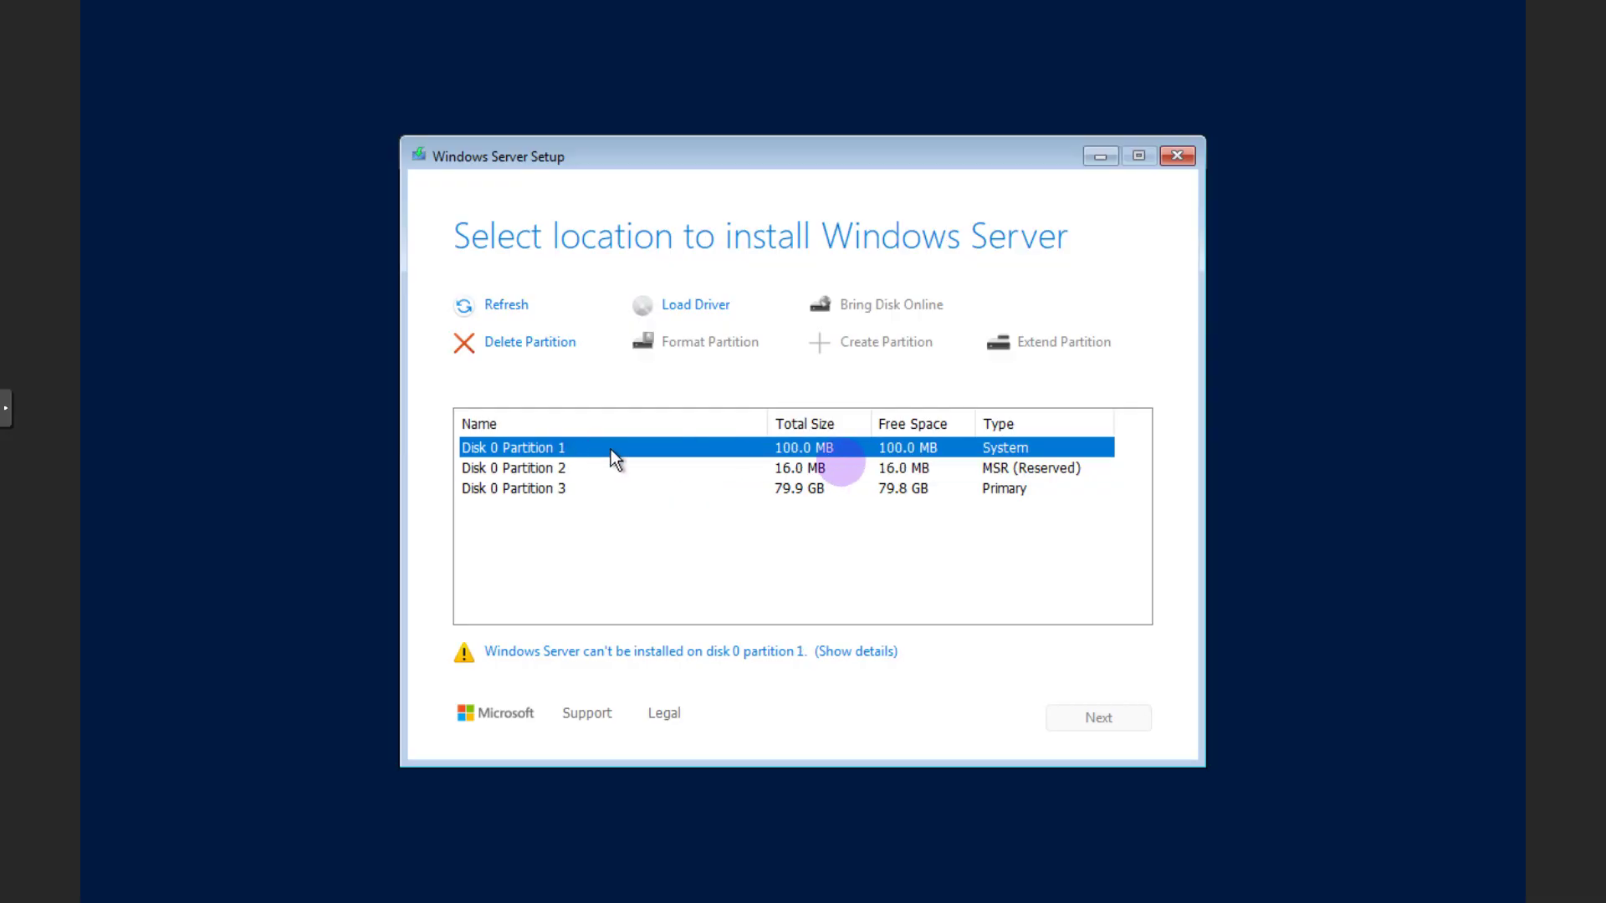
left_click(907, 468)
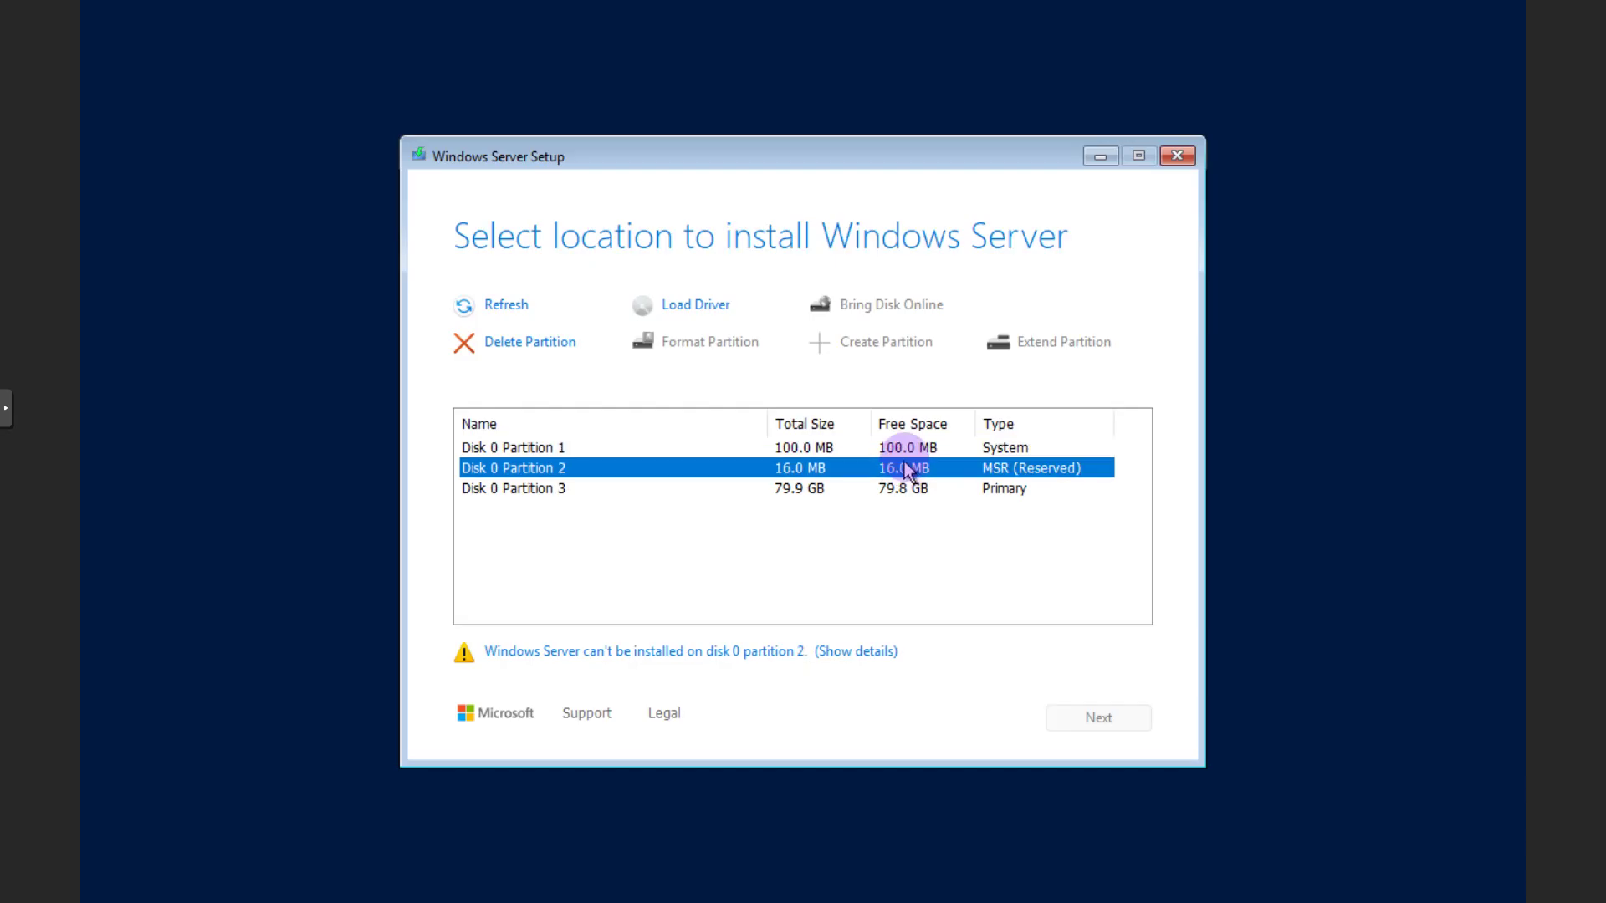
left_click(905, 450)
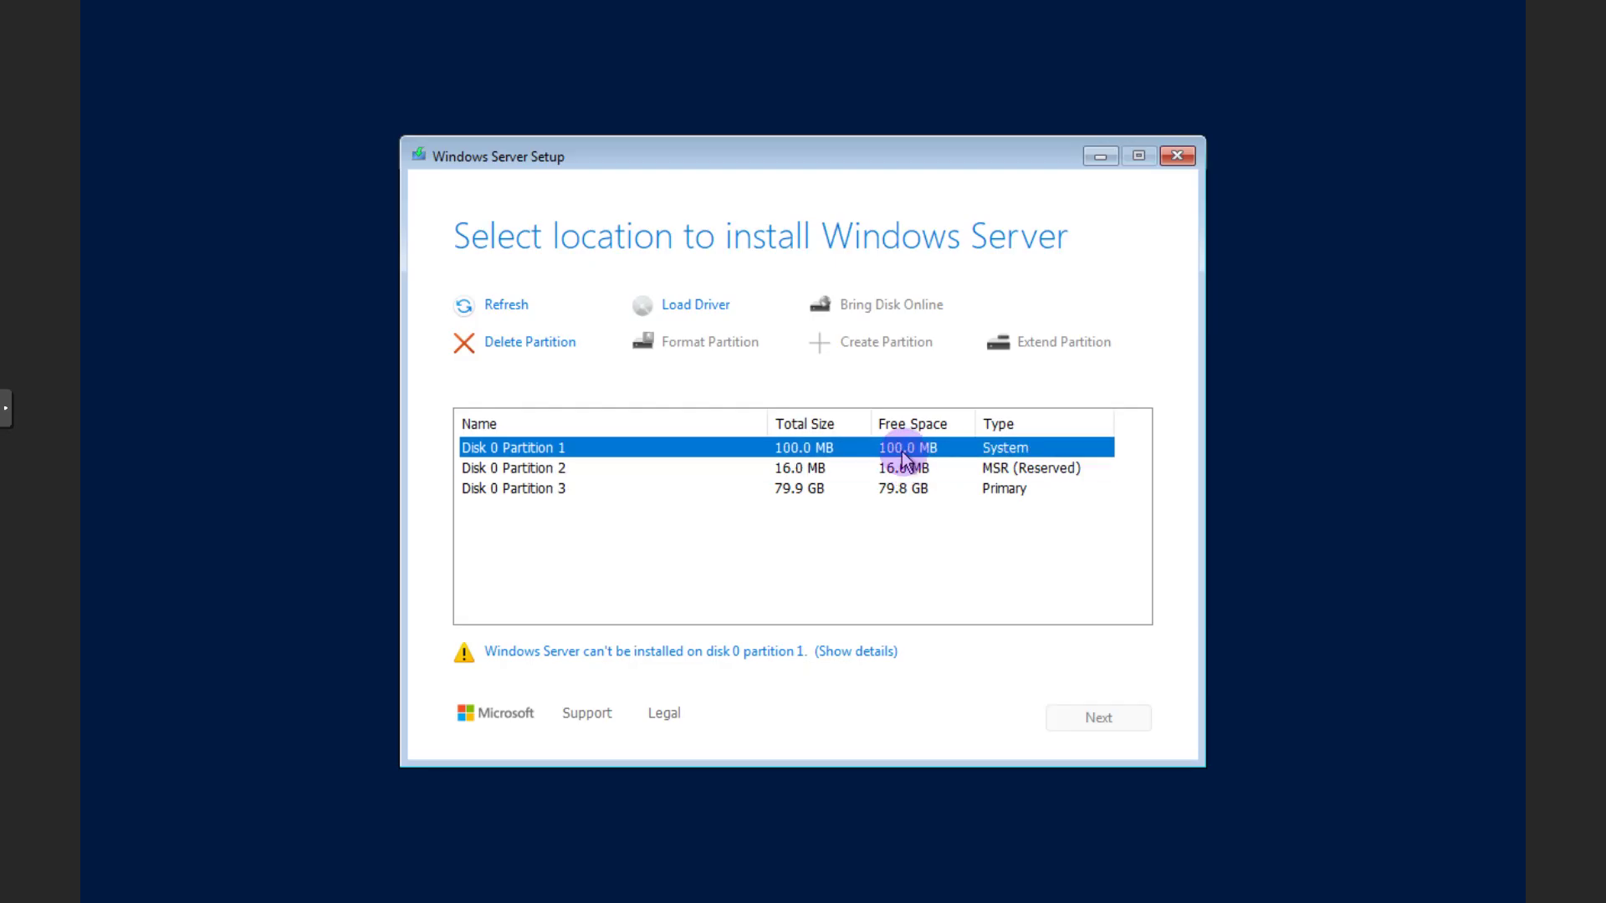
left_click(802, 465)
left_click(800, 450)
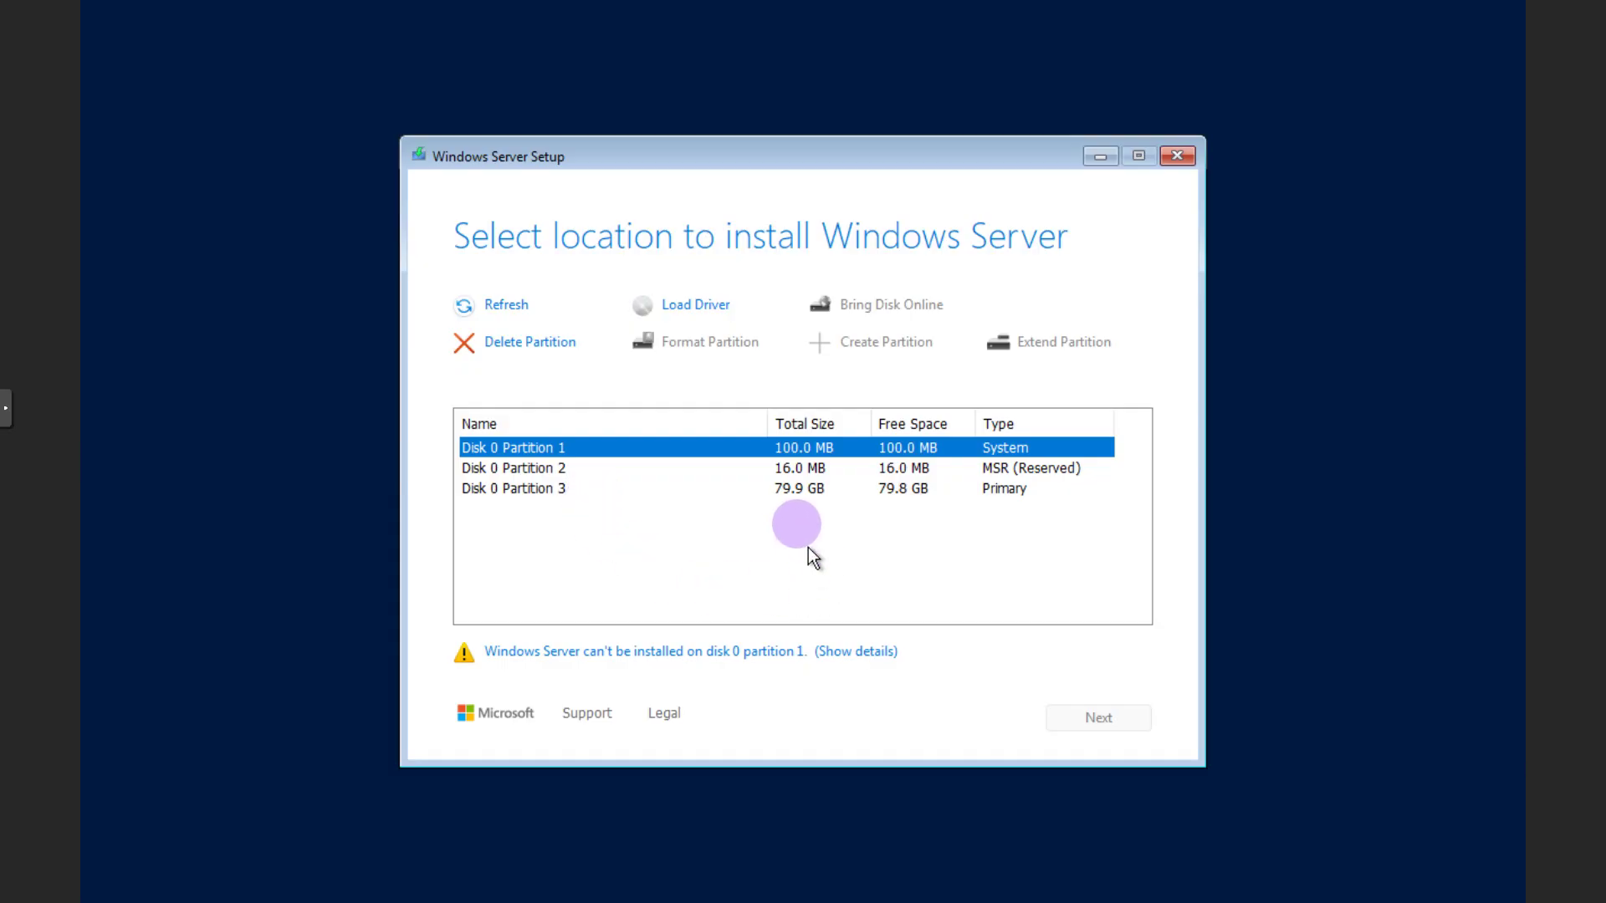
left_click(799, 492)
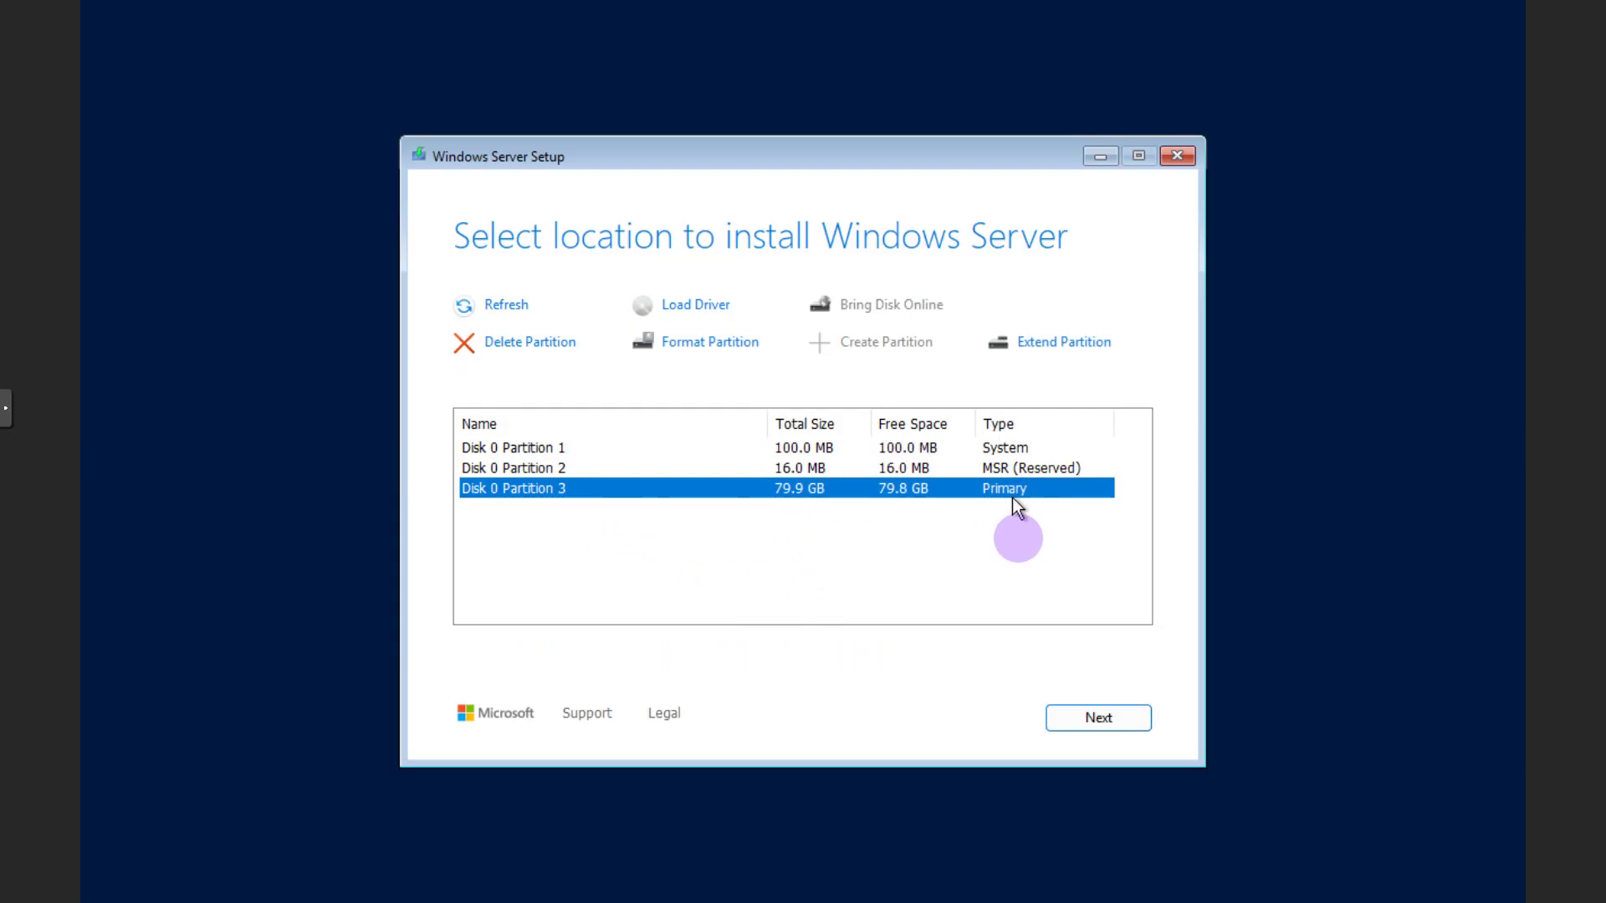
left_click(1091, 717)
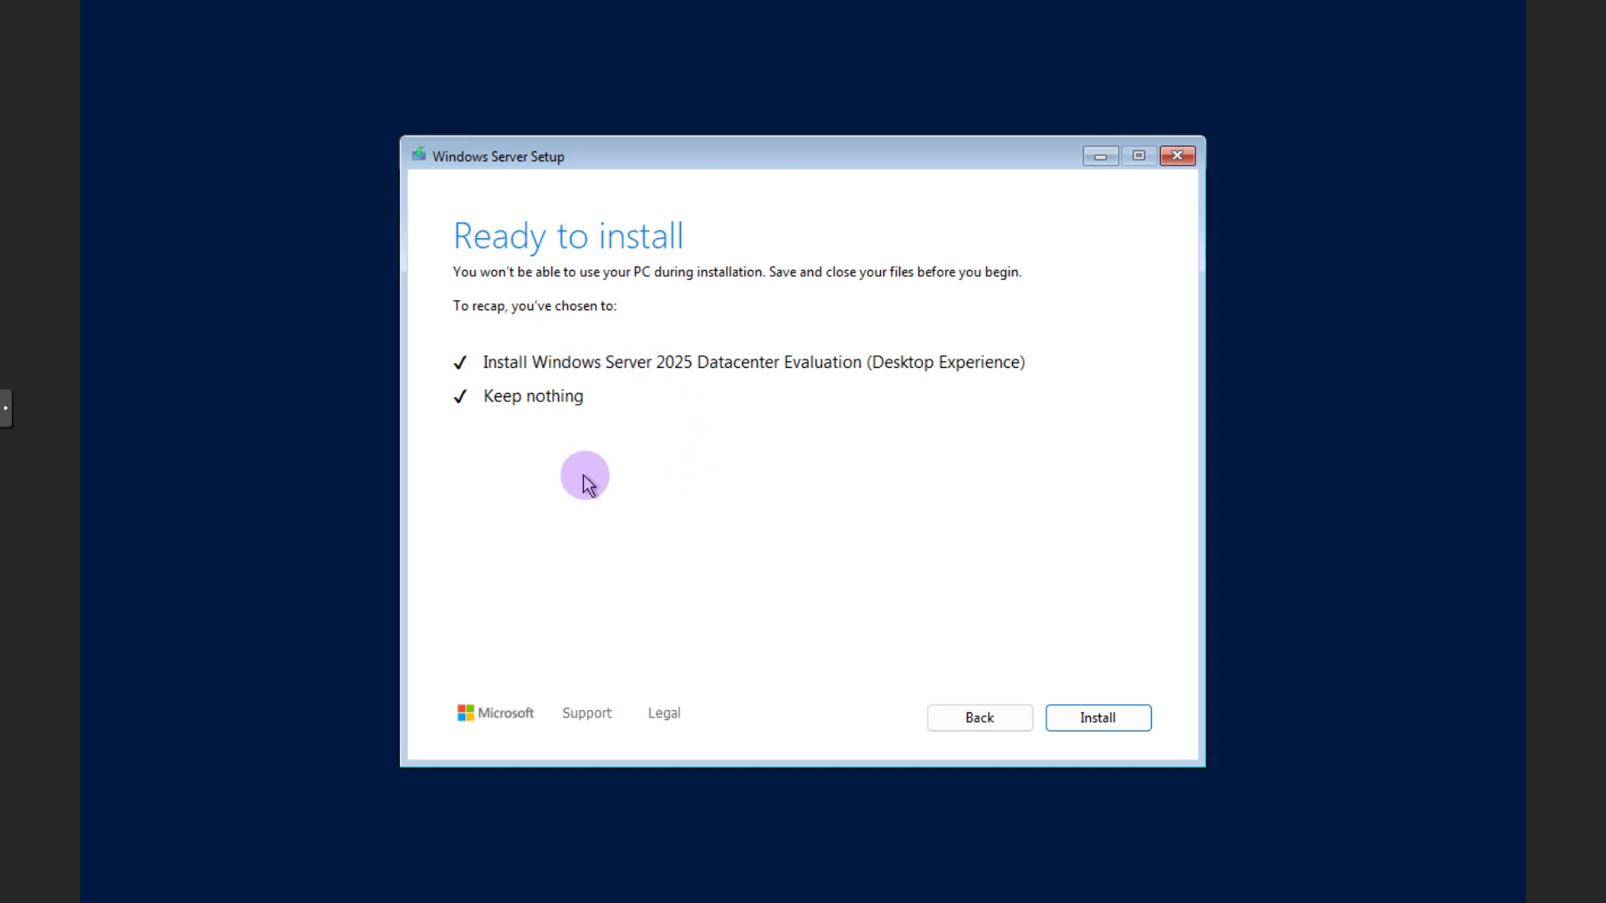
Start the Windows Server 2025 installation from the Ready to install page.
left_click(1109, 720)
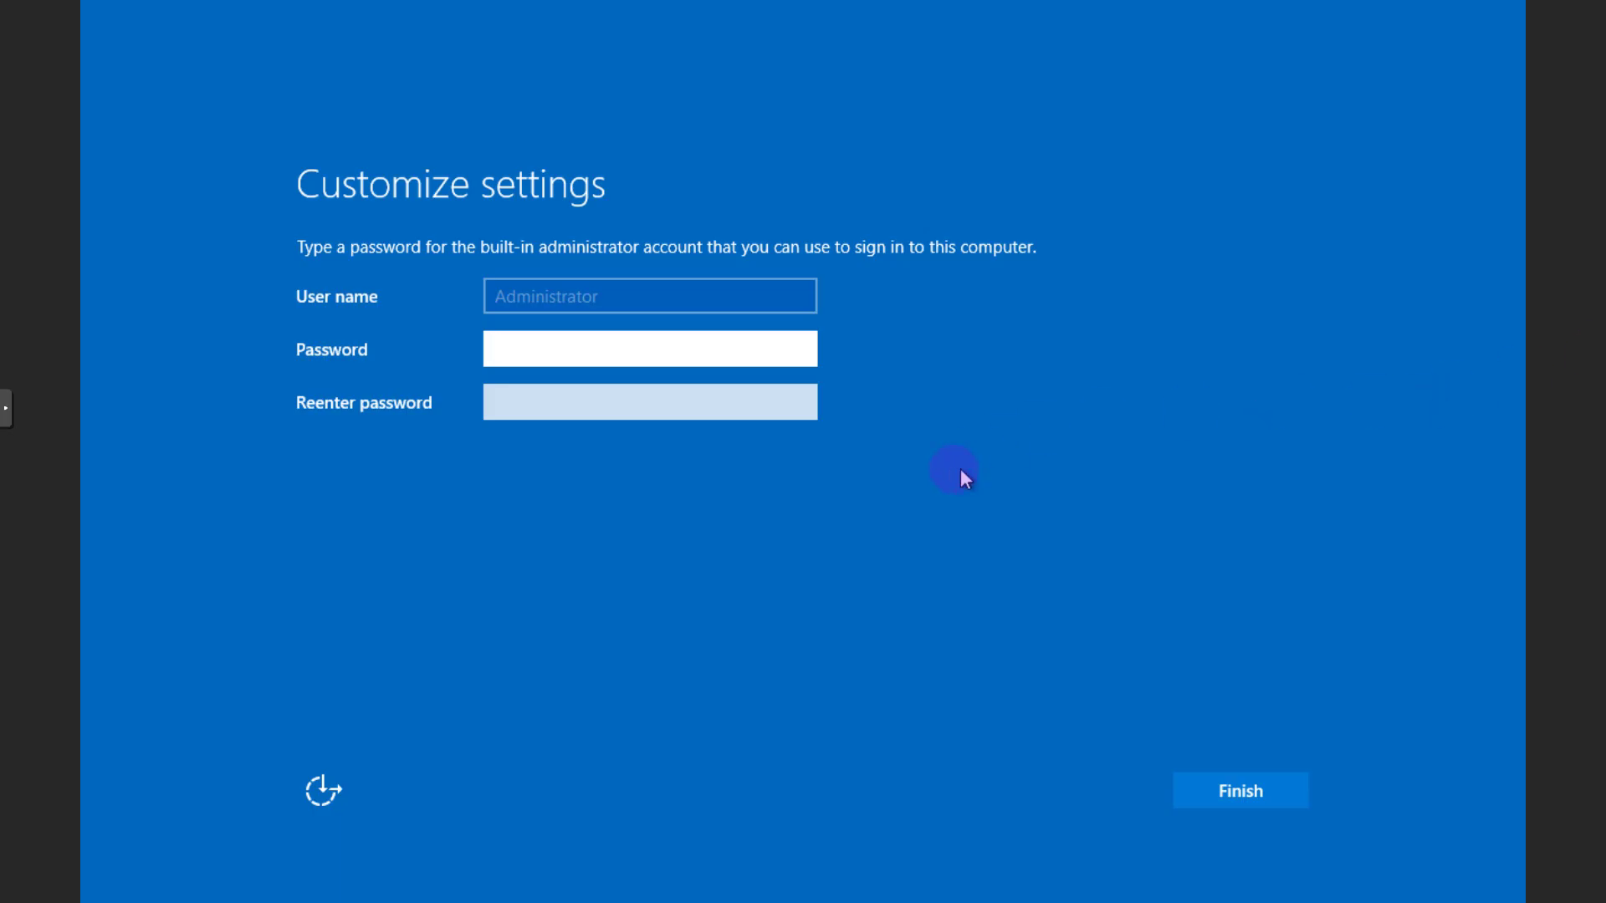
Enter the built-in Administrator password and re-enter it to confirm.
left_click(524, 358)
type("••")
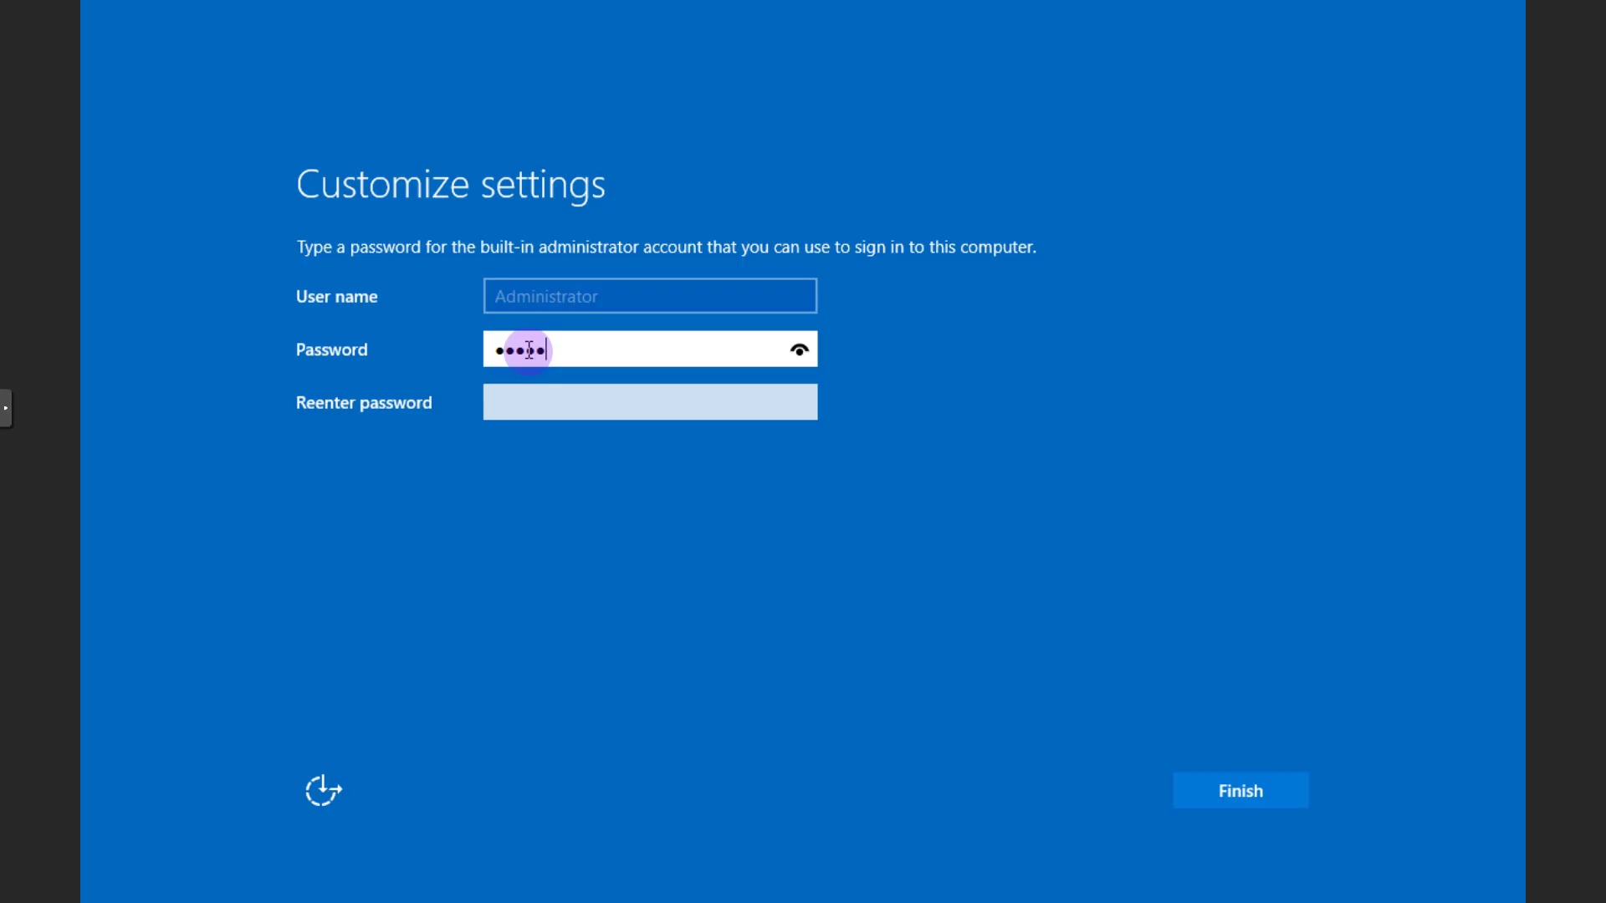
type("••")
key("Tab")
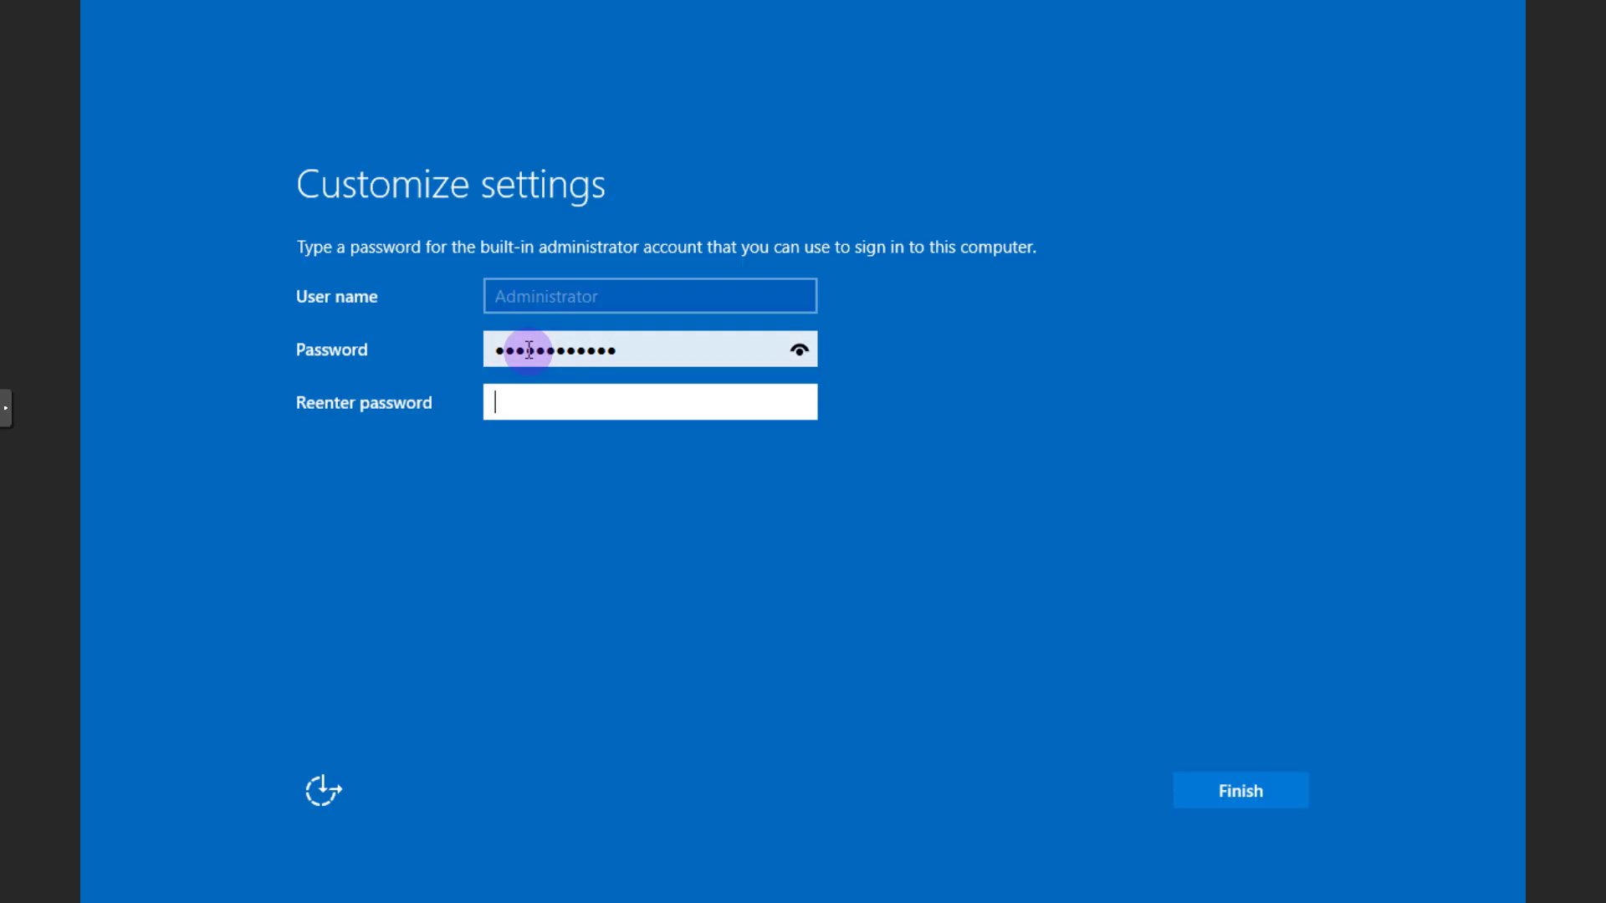
type("••")
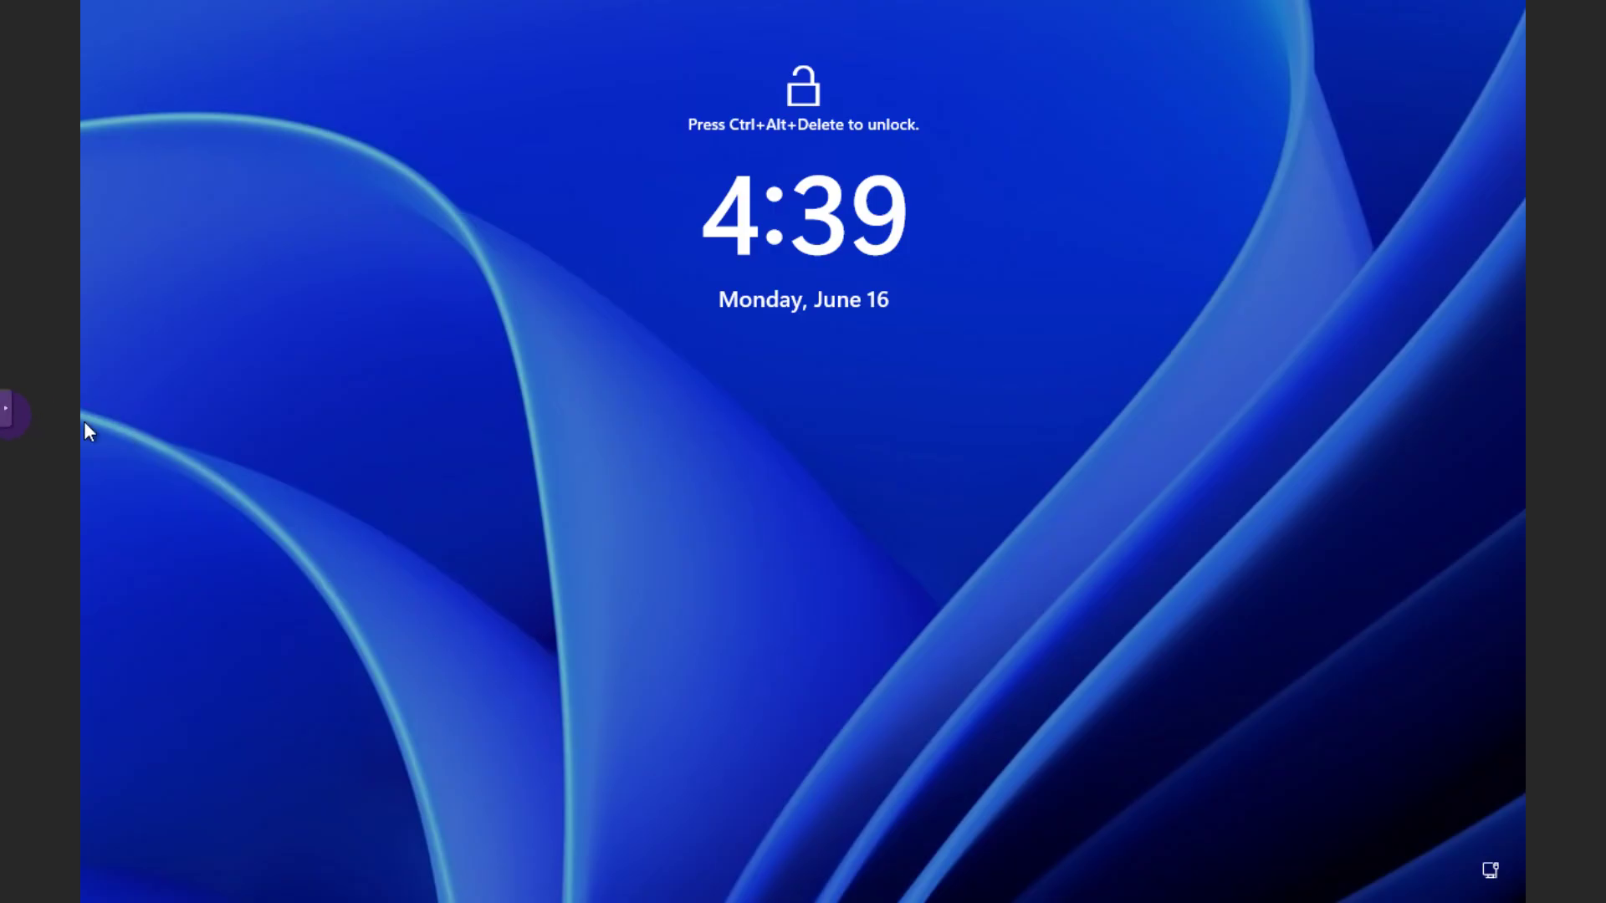
Send the unlock key combination through the remote console, then sign in with the Administrator password.
left_click(7, 410)
left_click(20, 417)
left_click(77, 537)
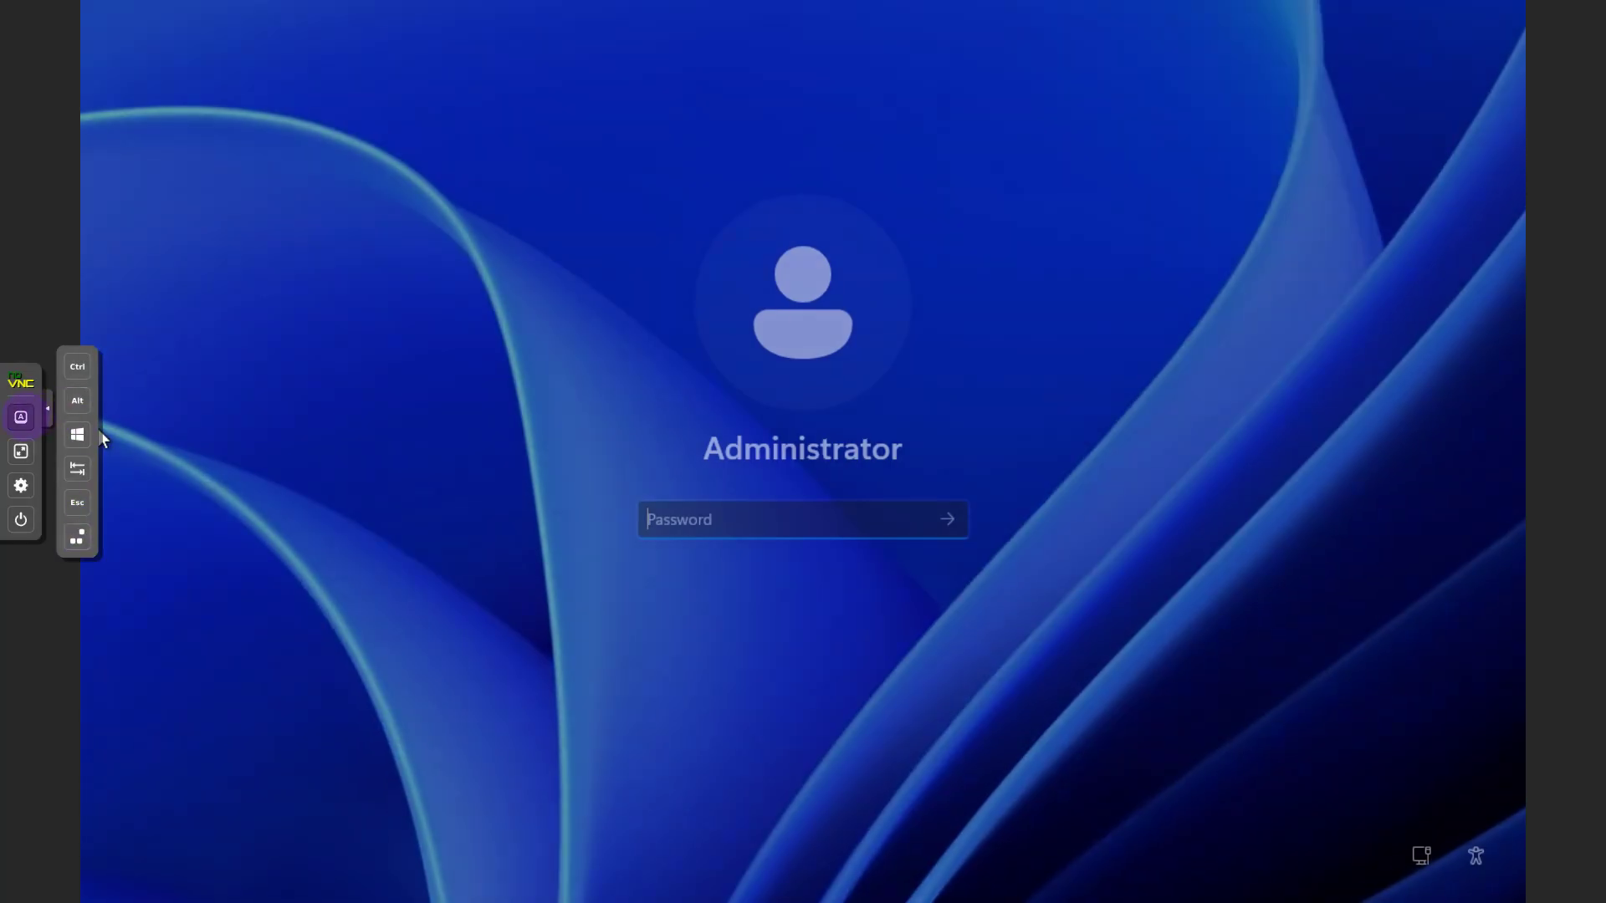
left_click(109, 440)
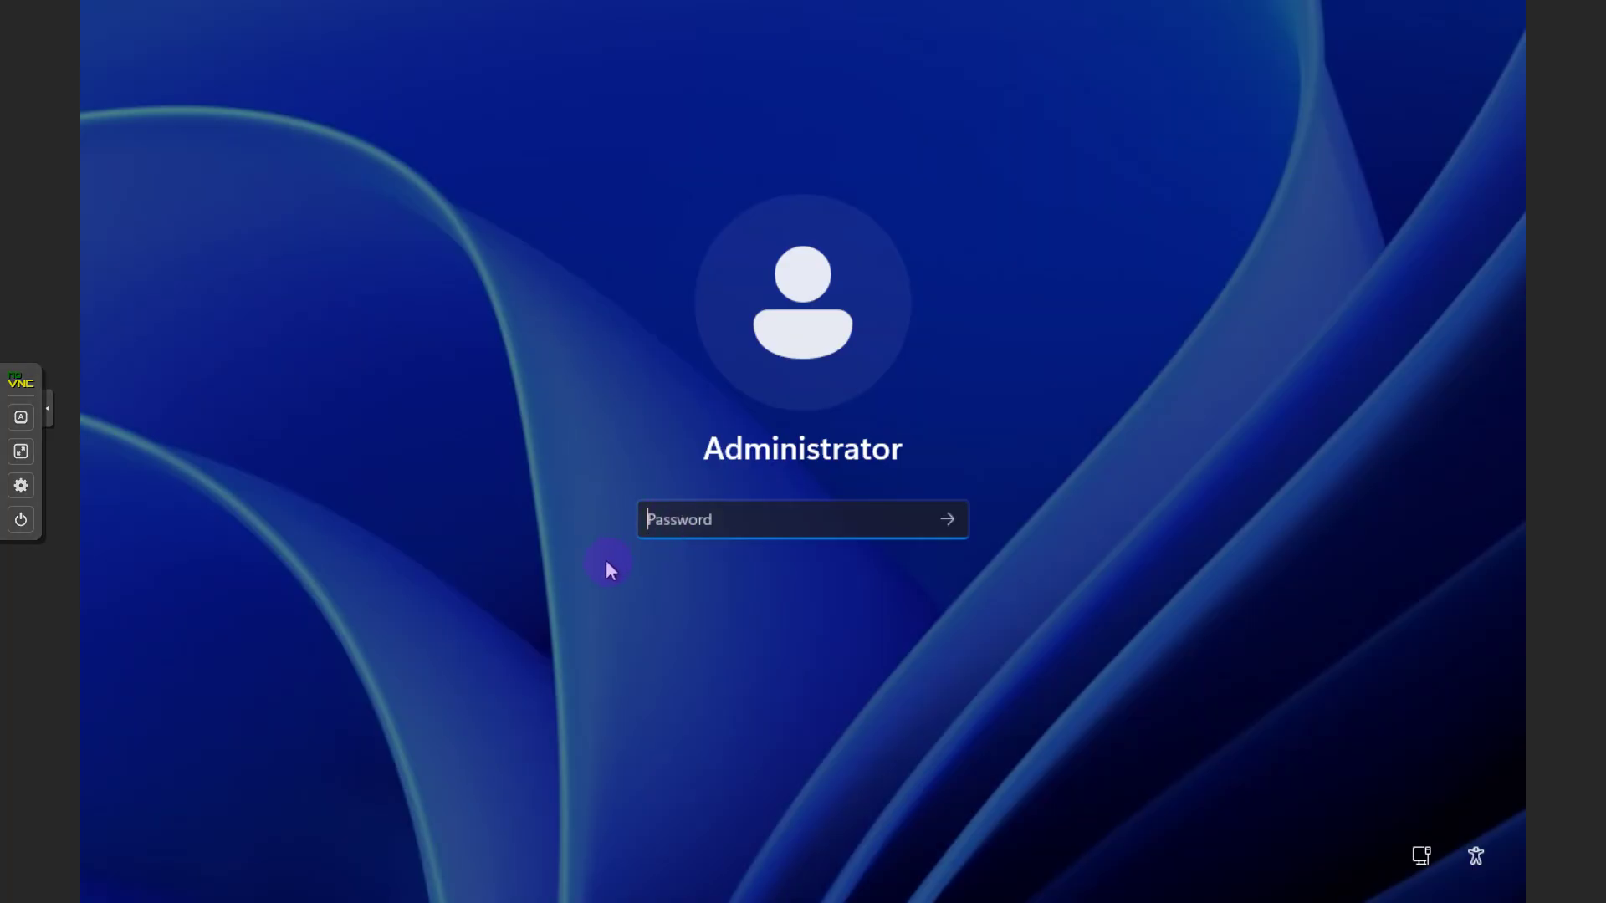
type("••••••••••••")
key("Return")
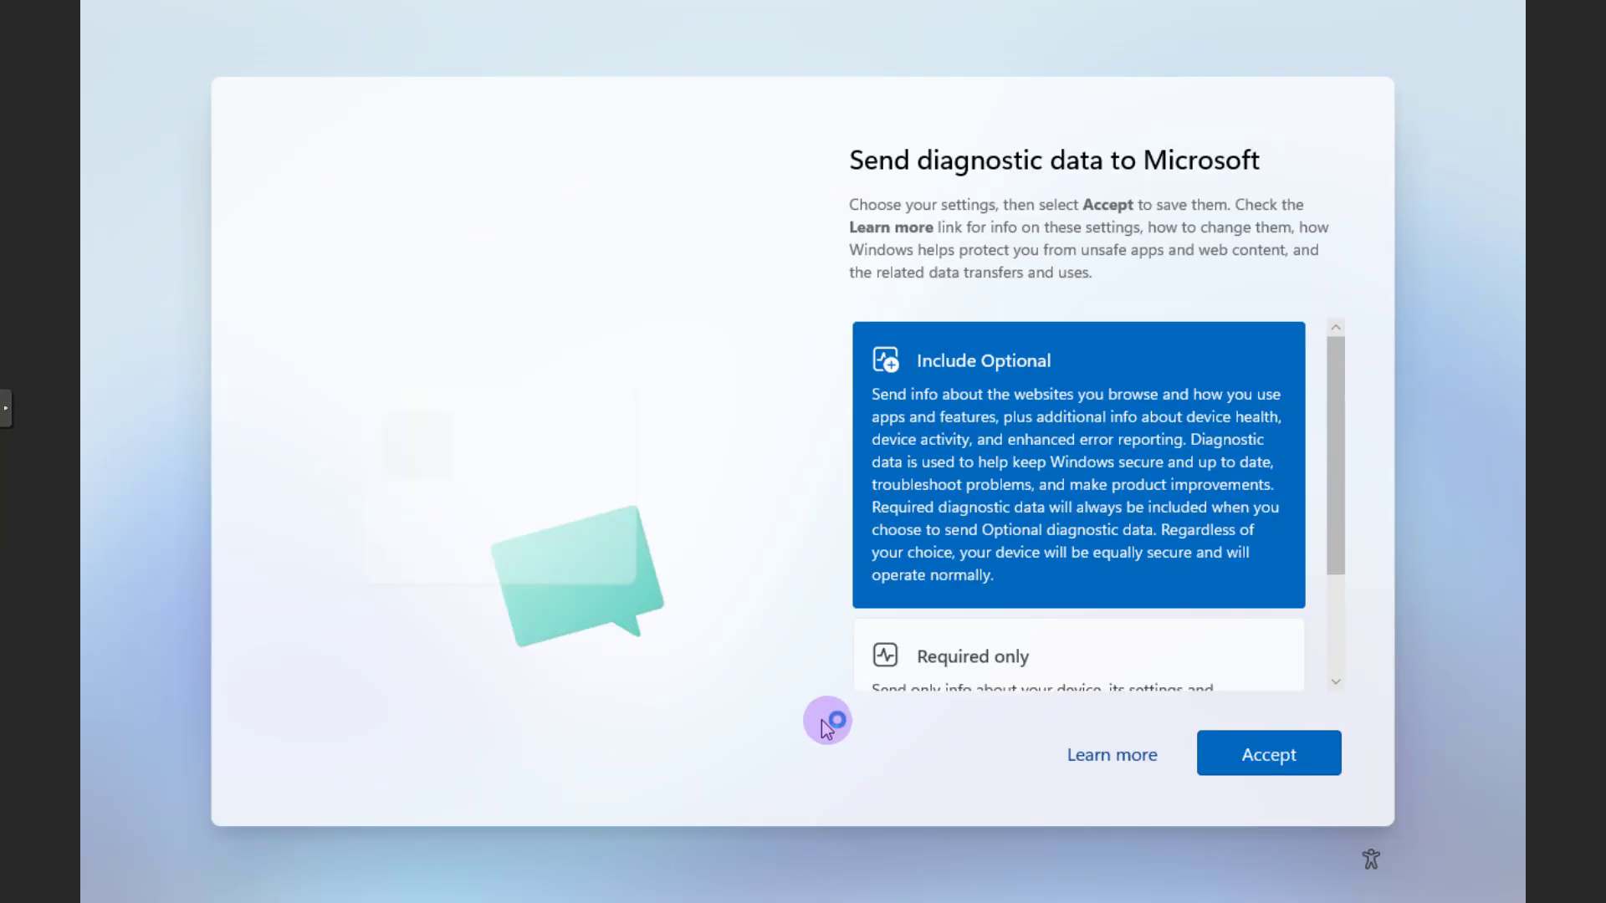
Accept the diagnostic data settings and move the Windows Admin Center notice aside in Server Manager.
left_click(1251, 757)
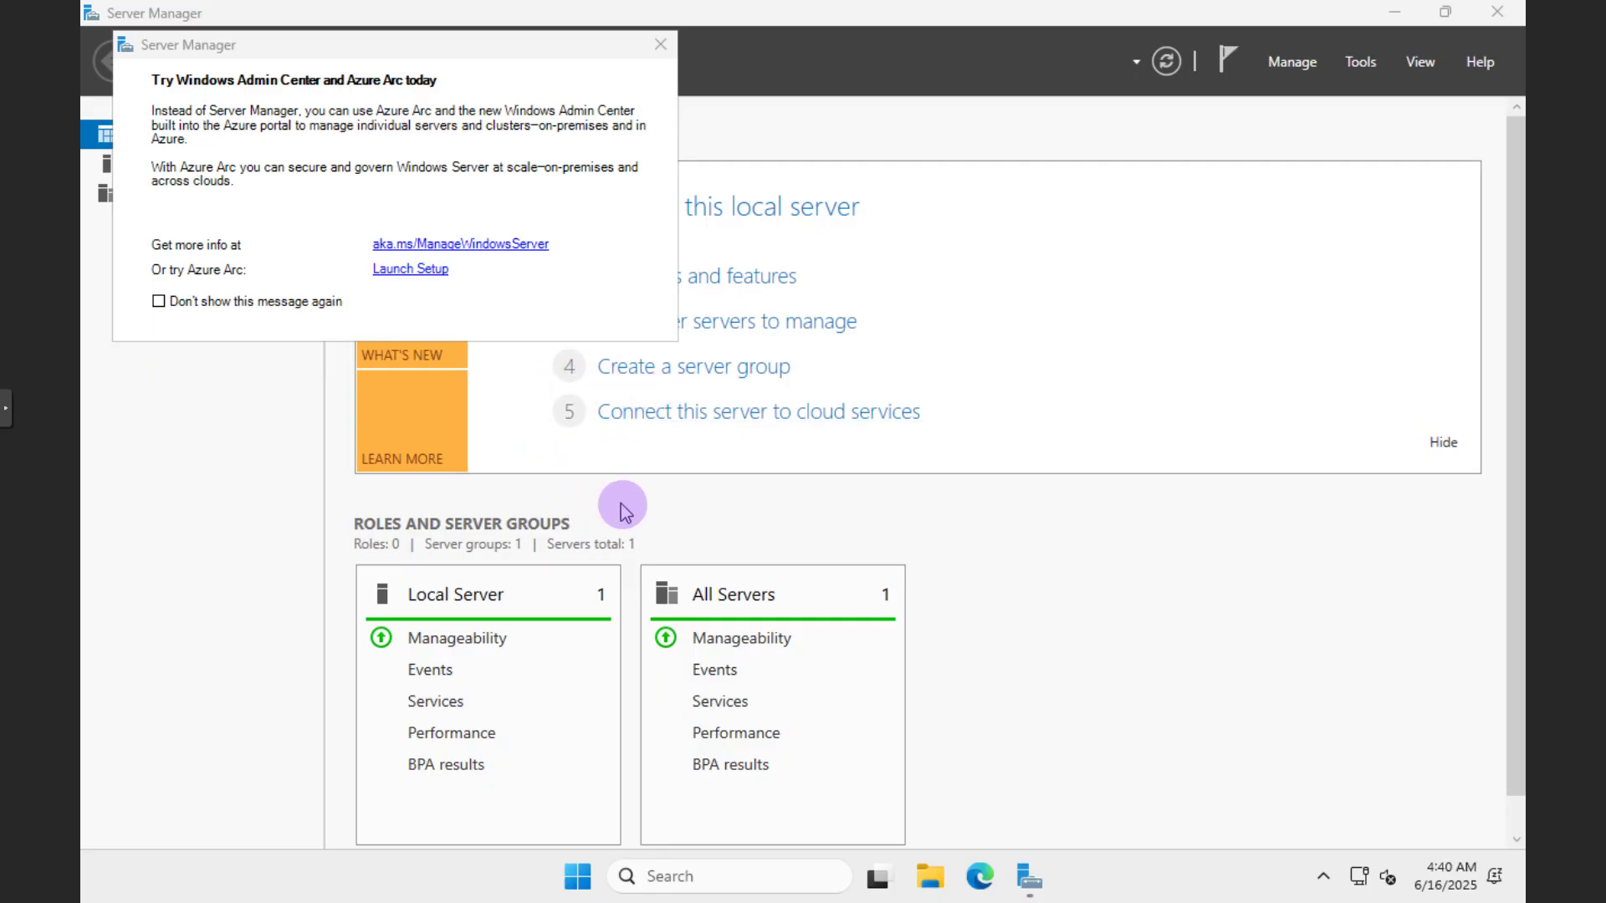
scroll(620, 504, "down", 1)
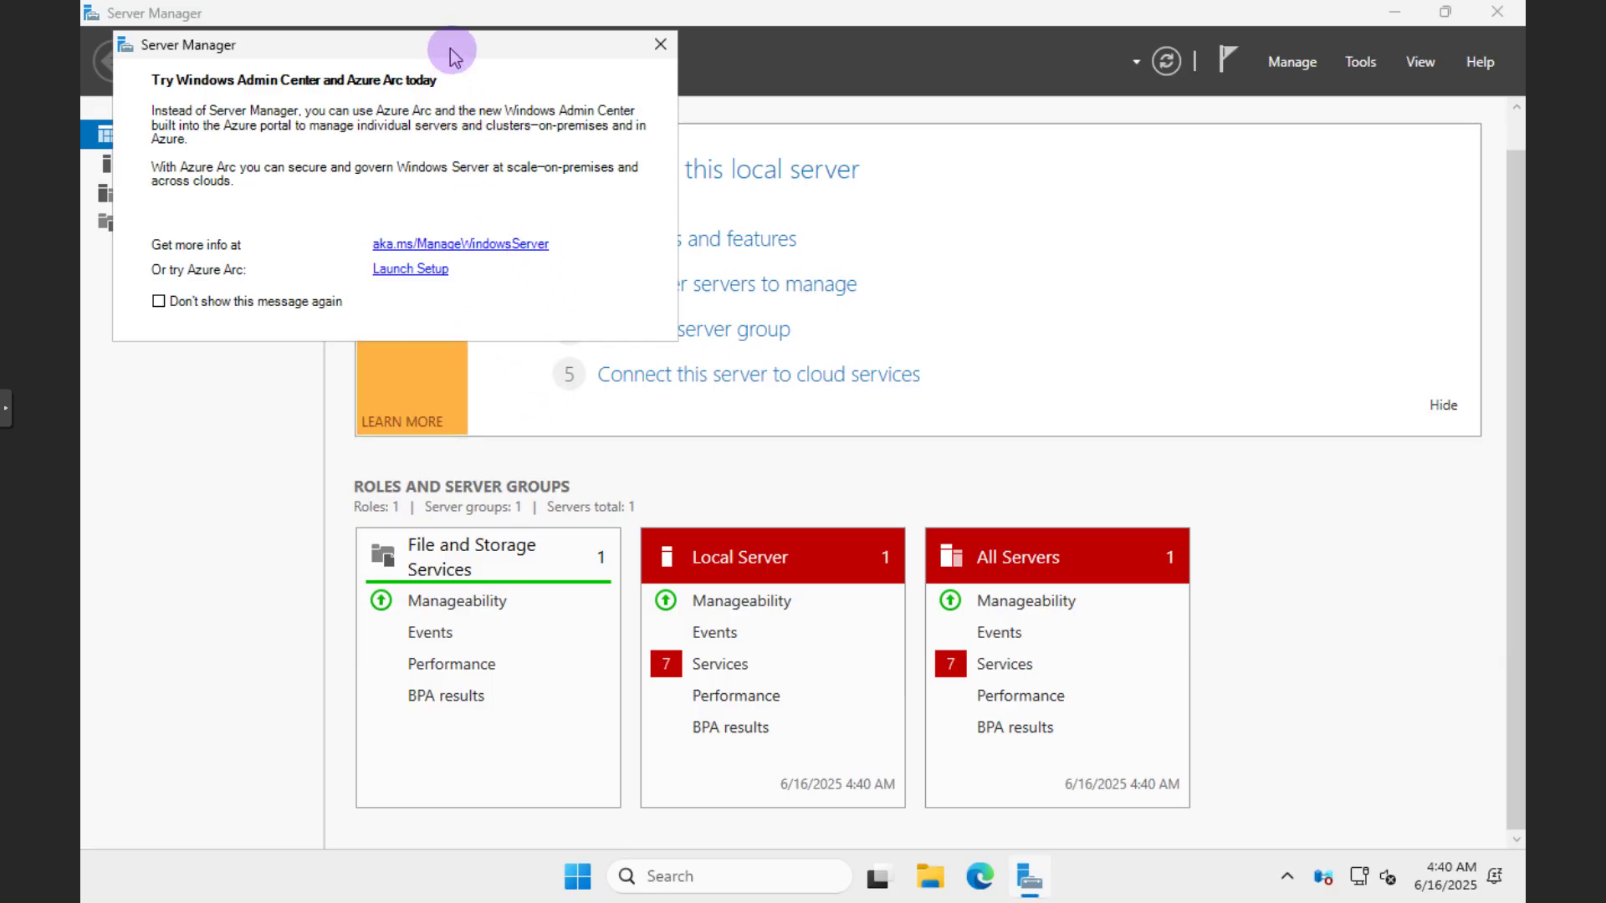
left_click_drag(452, 55, 591, 88)
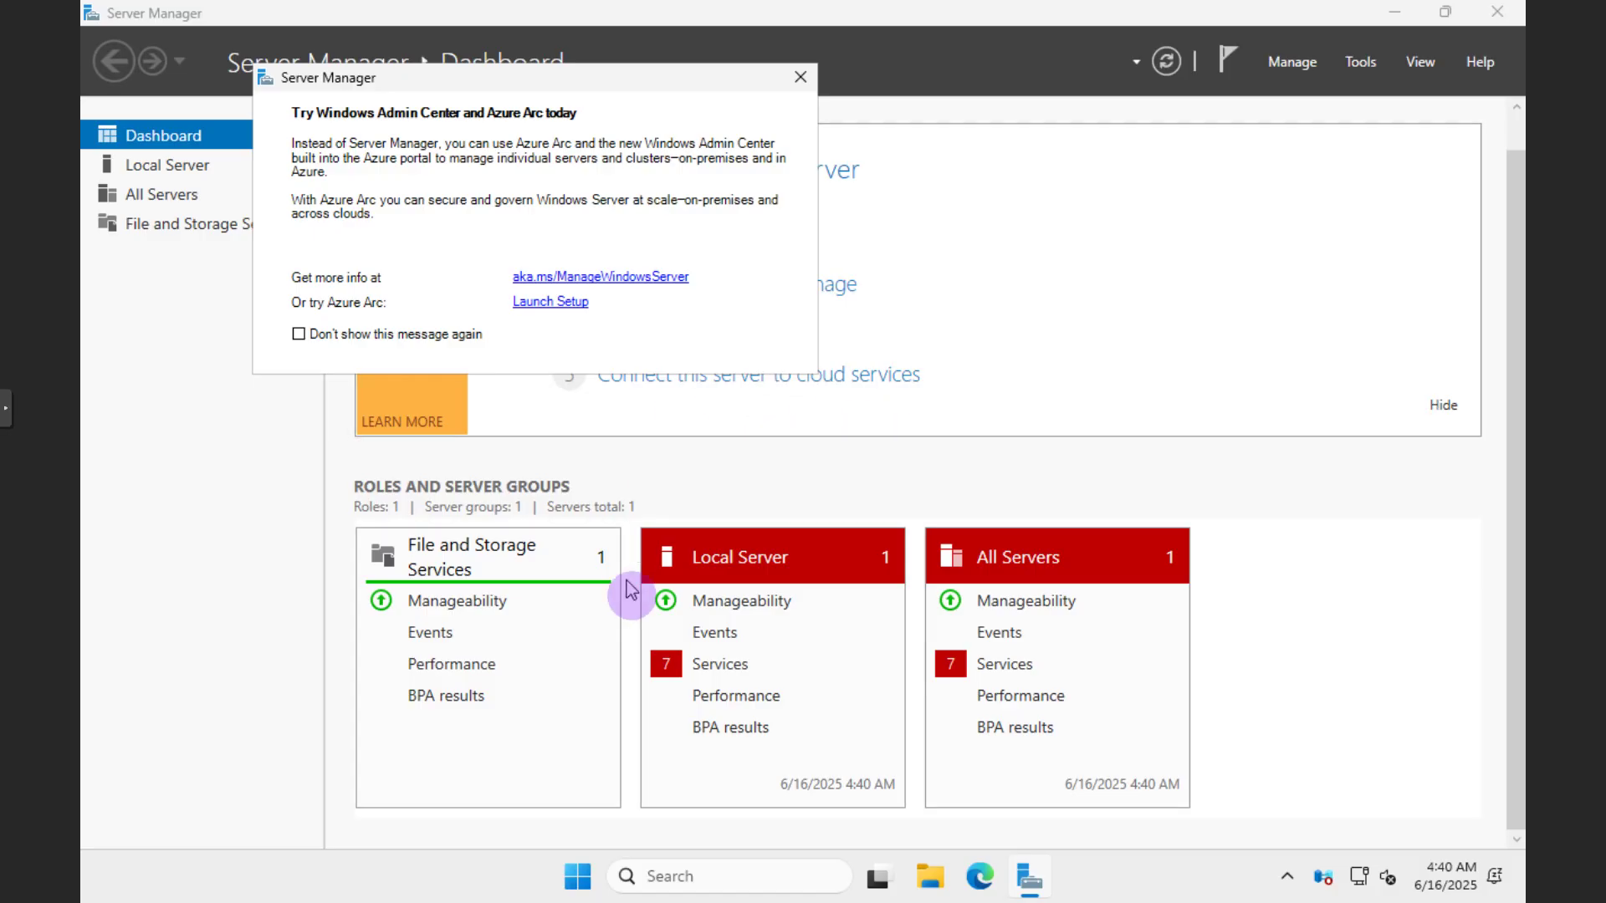
scroll(627, 824, "up", 1)
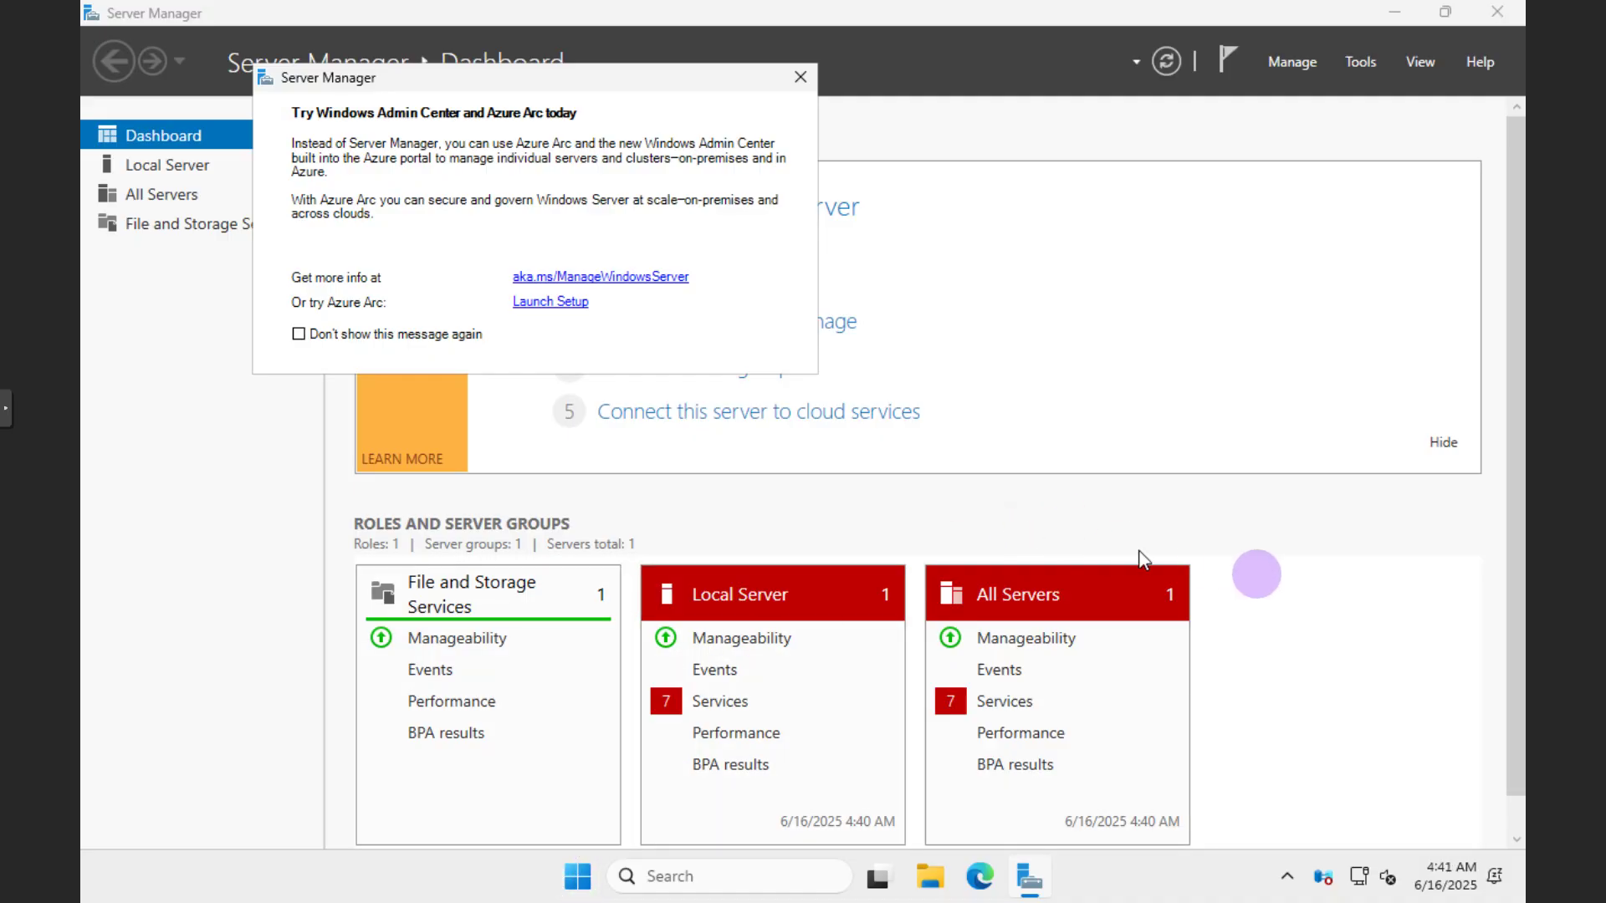
Run Terminal as administrator and launch the sconfig server configuration menu.
left_click(584, 879)
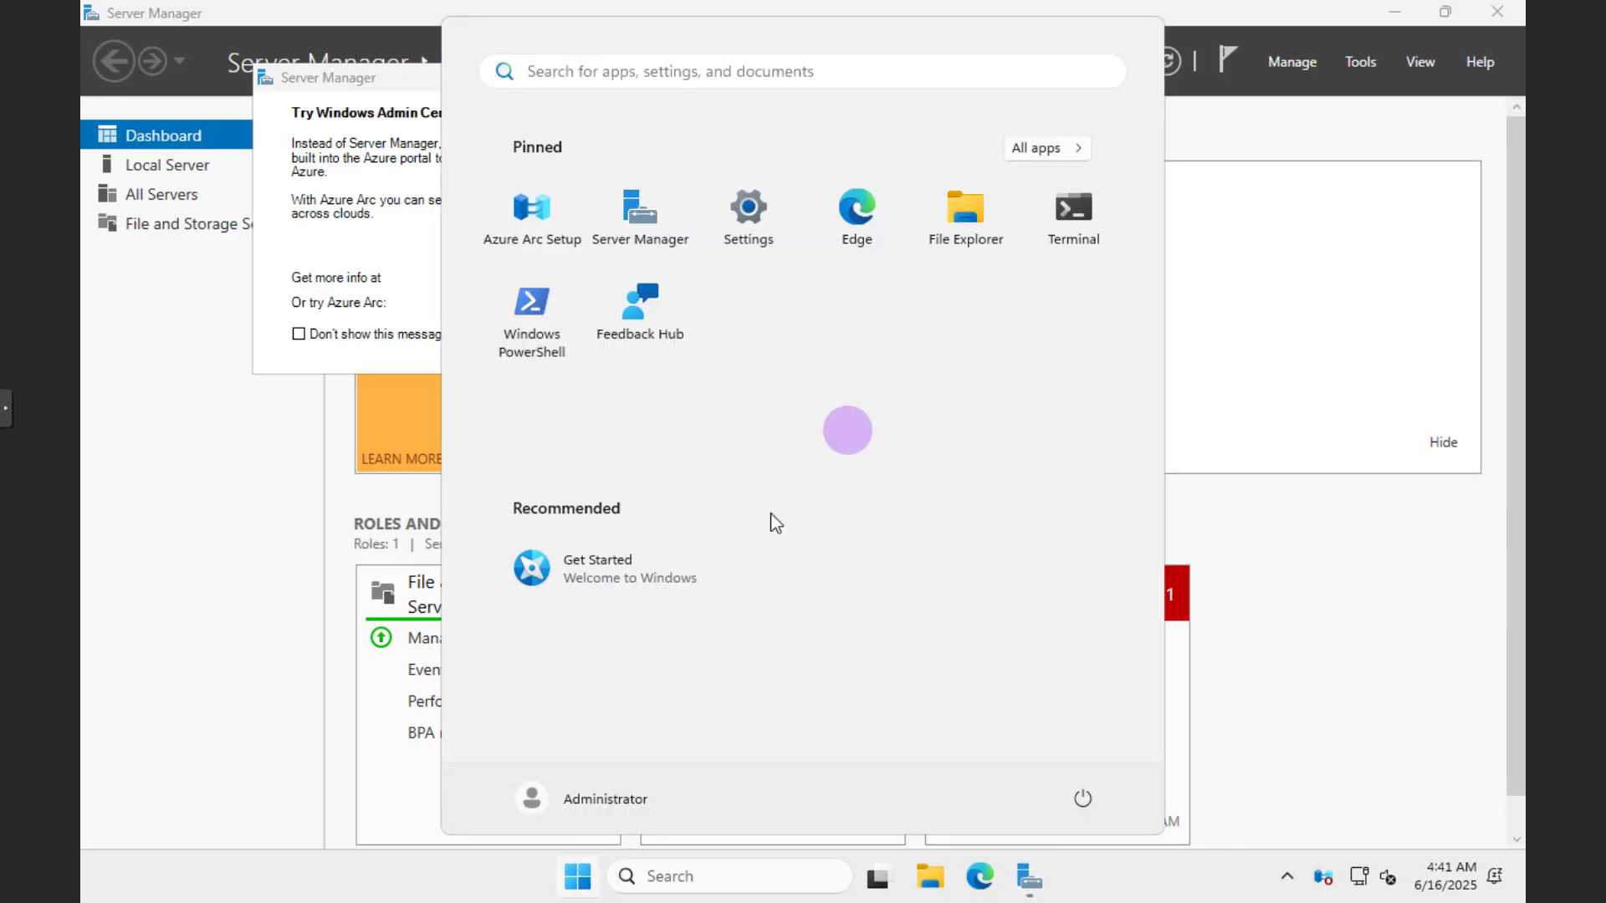
right_click(1075, 238)
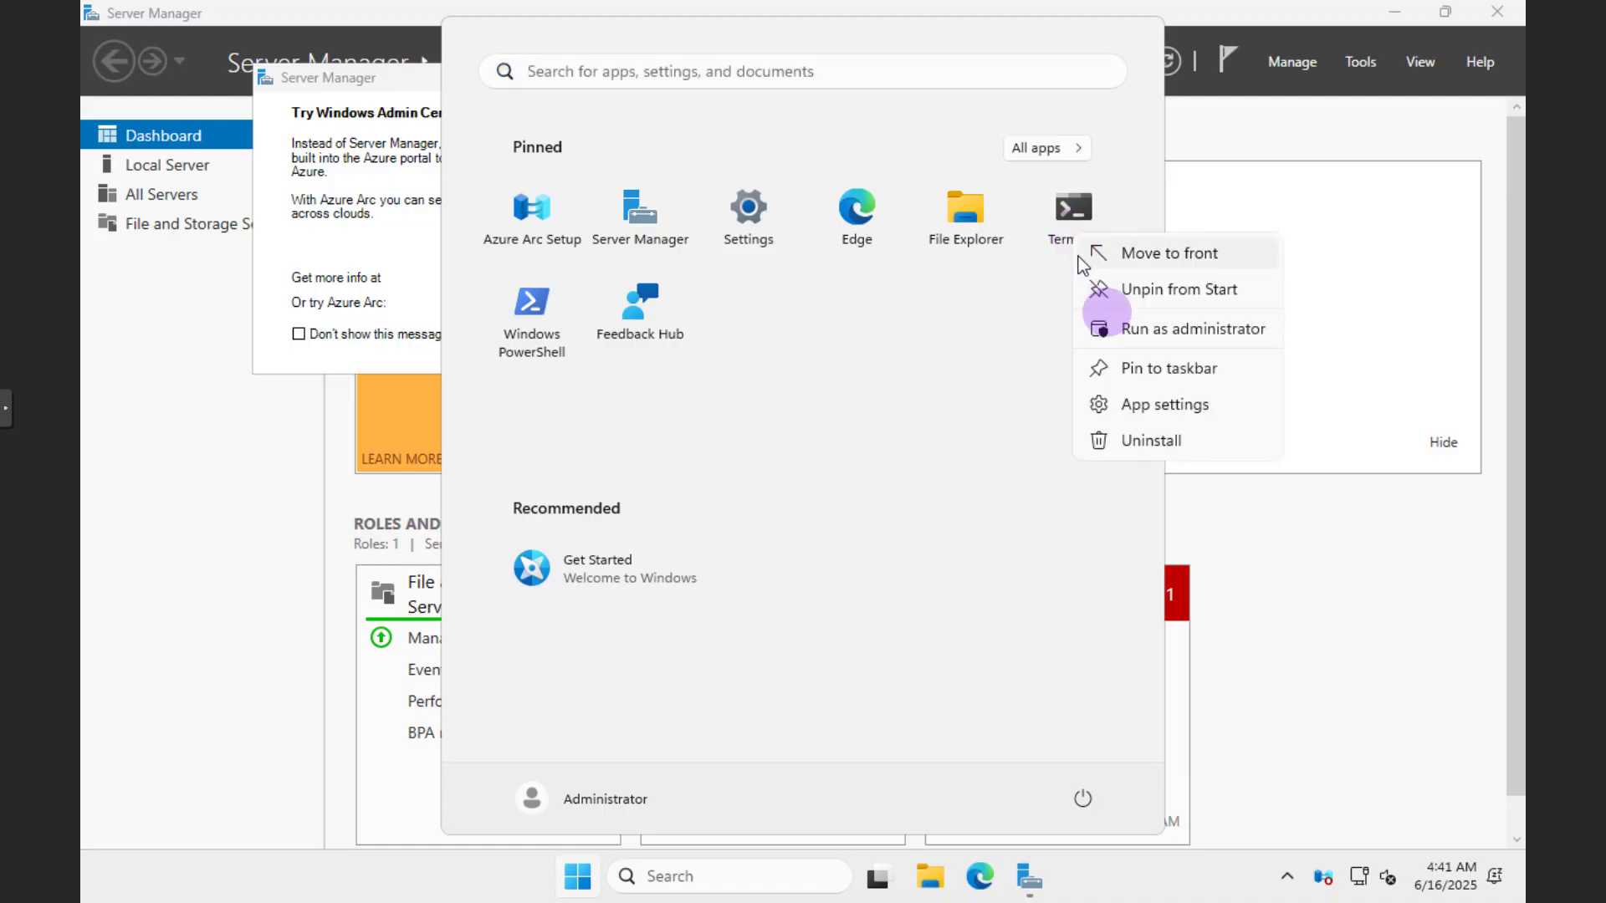
left_click(1135, 336)
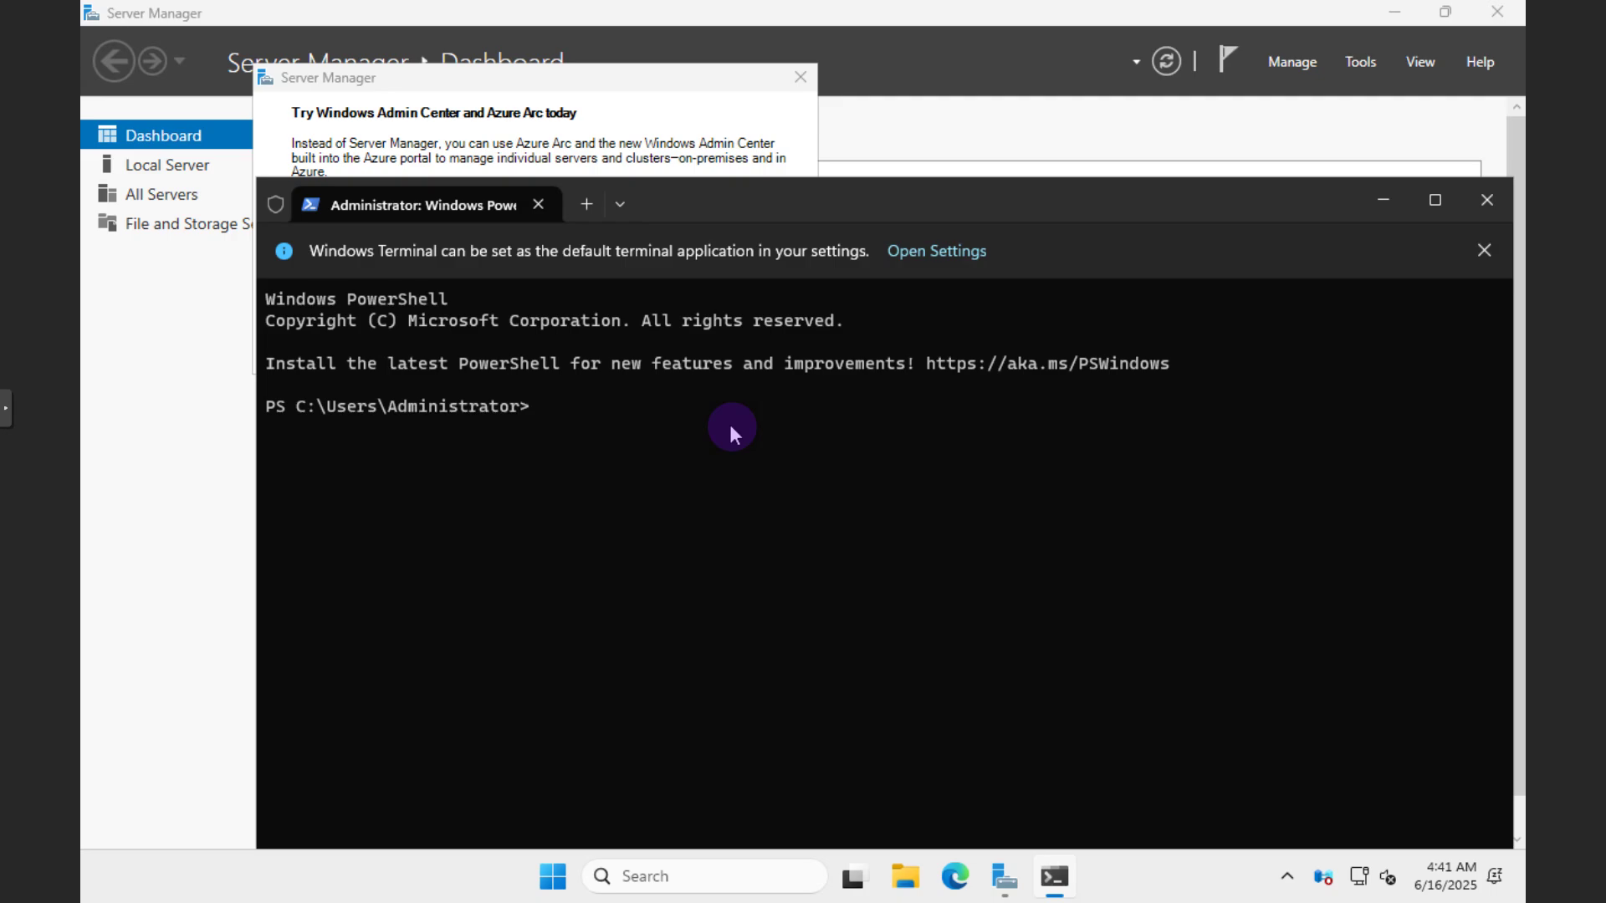
type("sconfig")
key("Return")
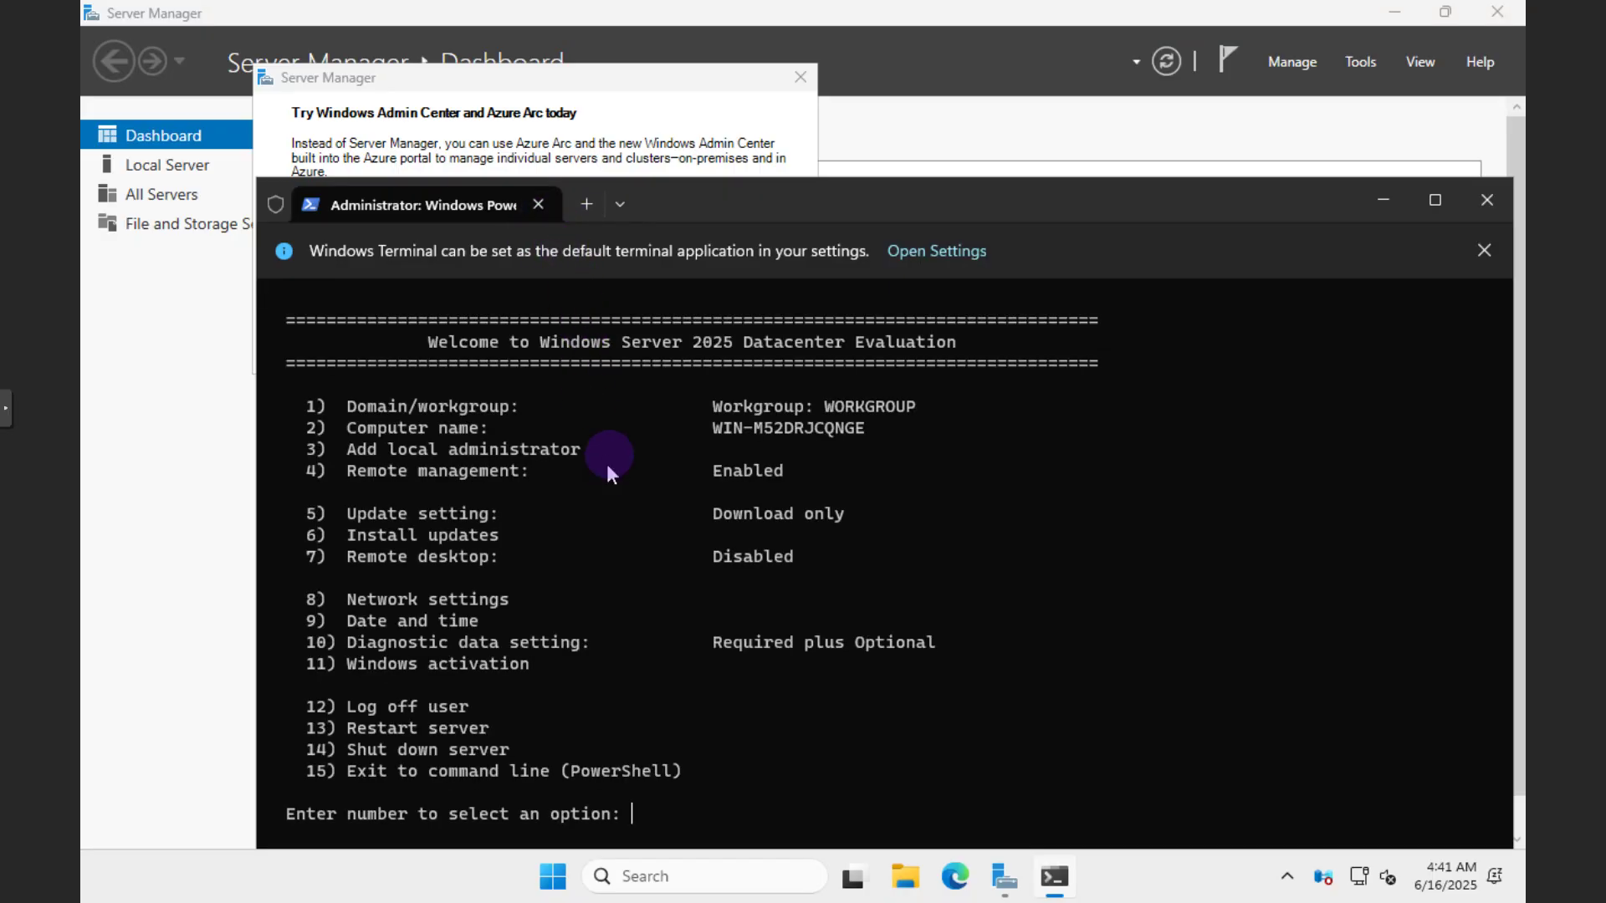
left_click_drag(700, 202, 645, 109)
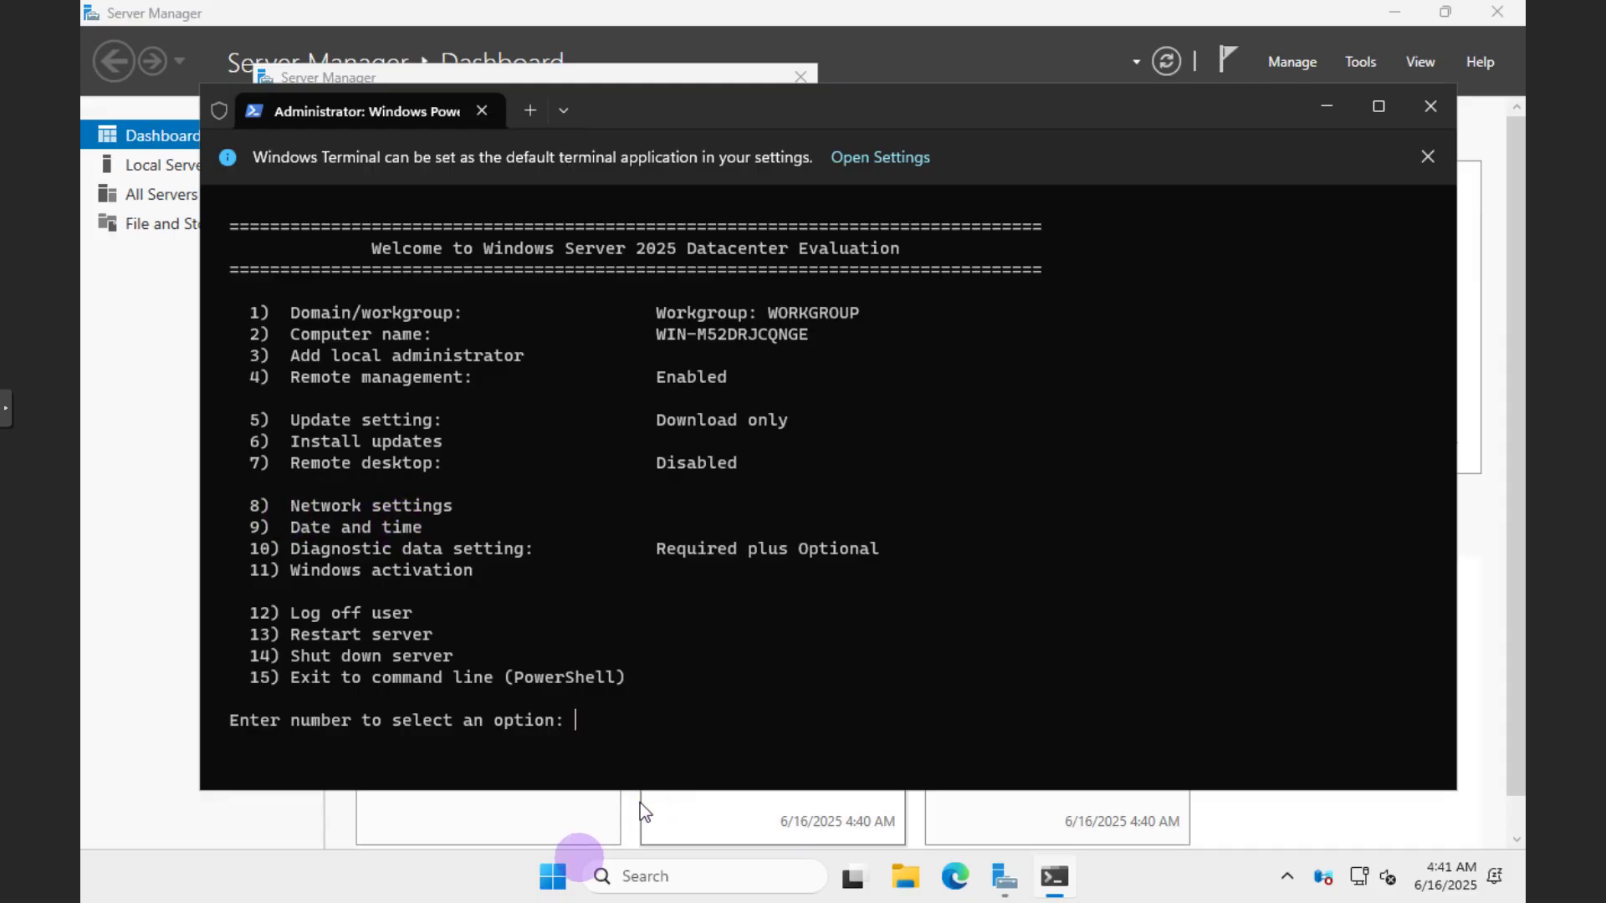
Find Network Connections via an ncpa search and open the Ethernet connection's properties.
left_click(560, 874)
type("ncp")
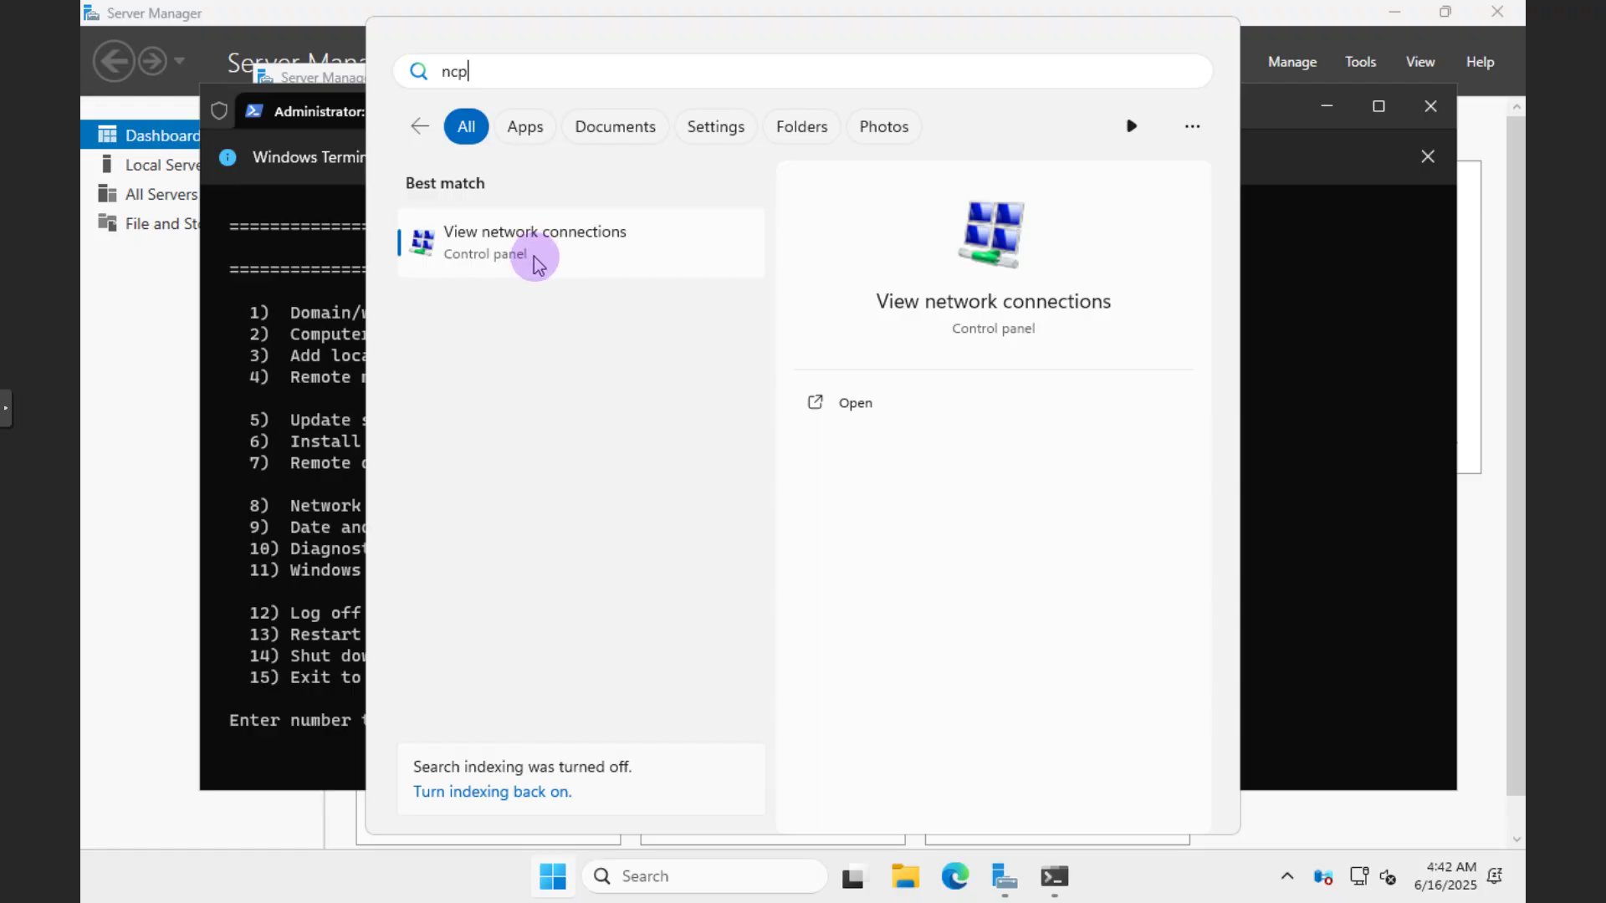
left_click(534, 256)
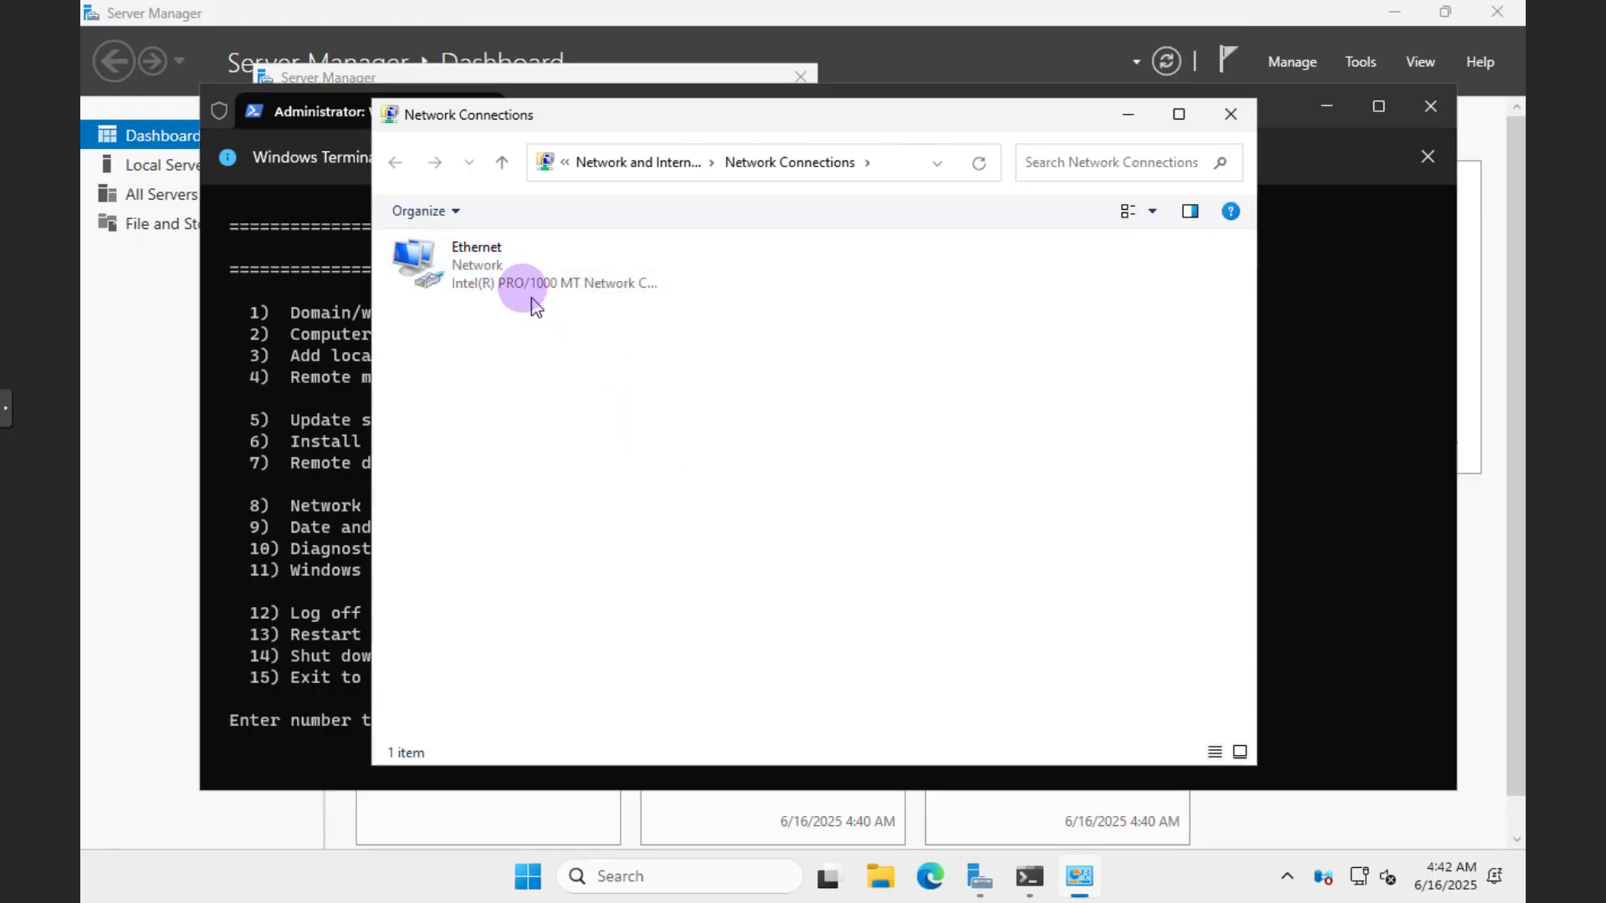
left_click(510, 278)
right_click(507, 279)
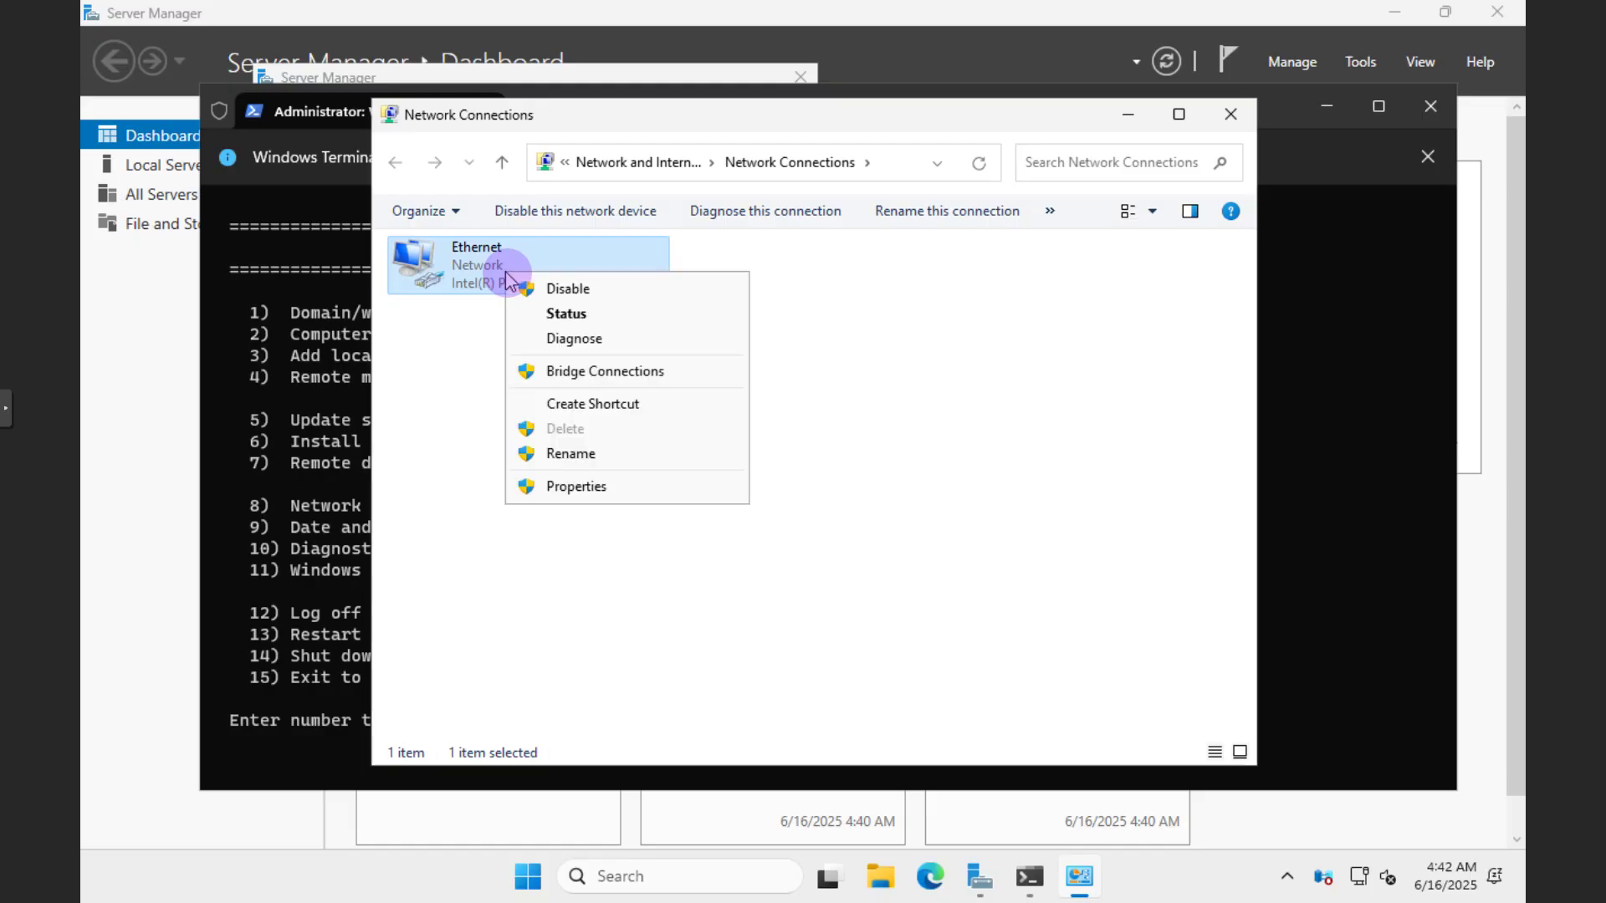
left_click(586, 485)
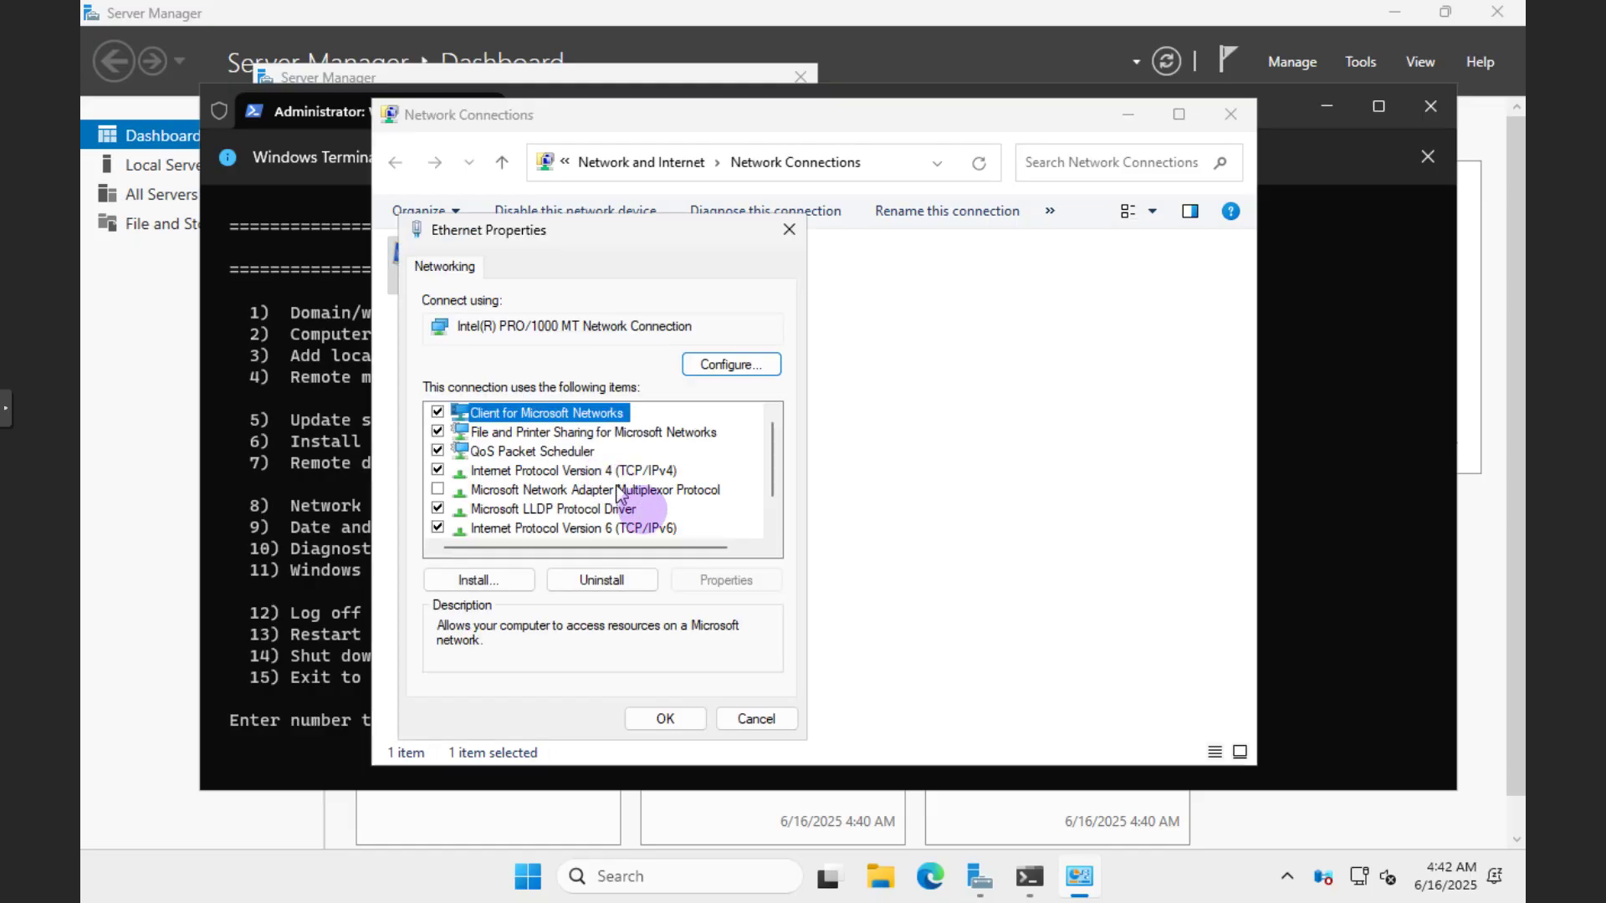
In the Internet Protocol Version 4 (TCP/IPv4) settings, switch to a manually entered IP address.
left_click(656, 470)
left_click(690, 577)
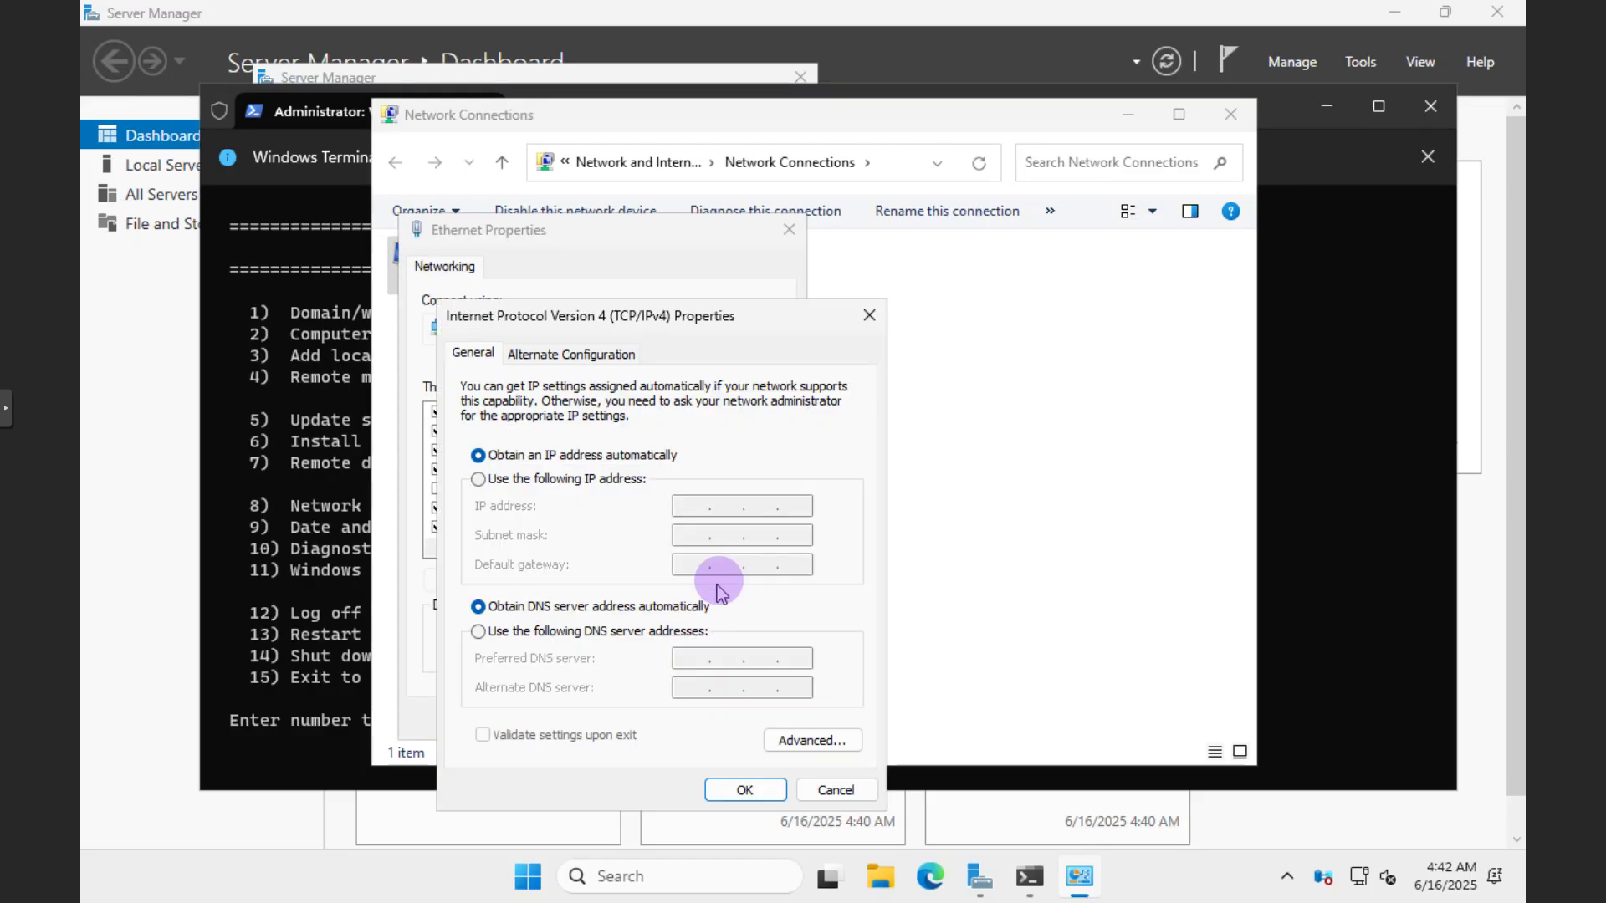
left_click(560, 478)
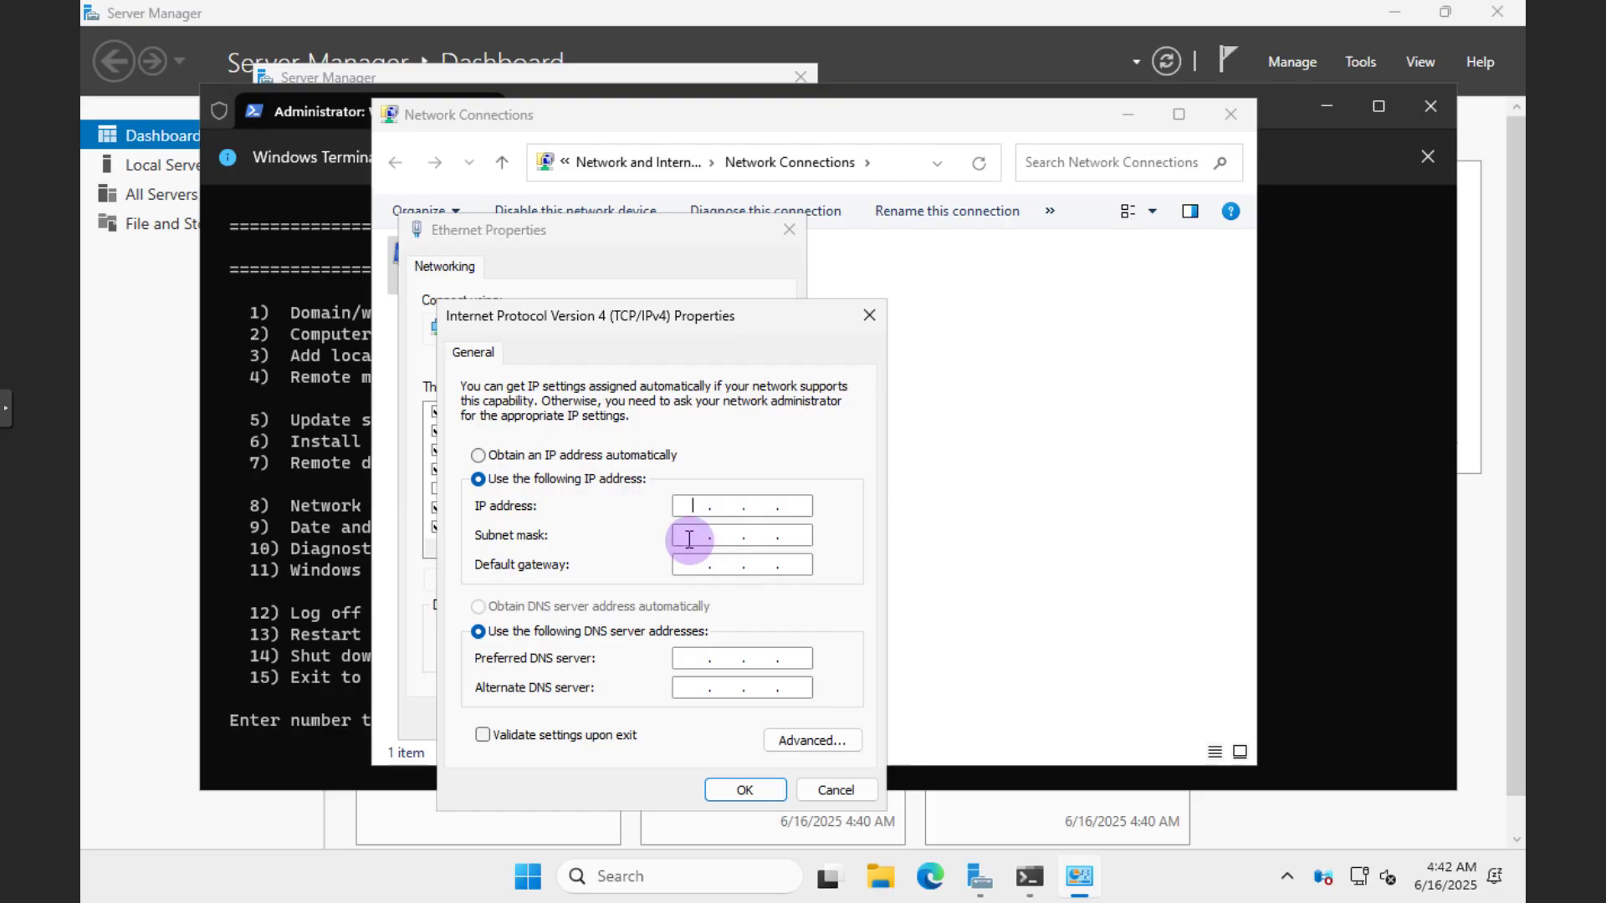
left_click_drag(751, 319, 1121, 231)
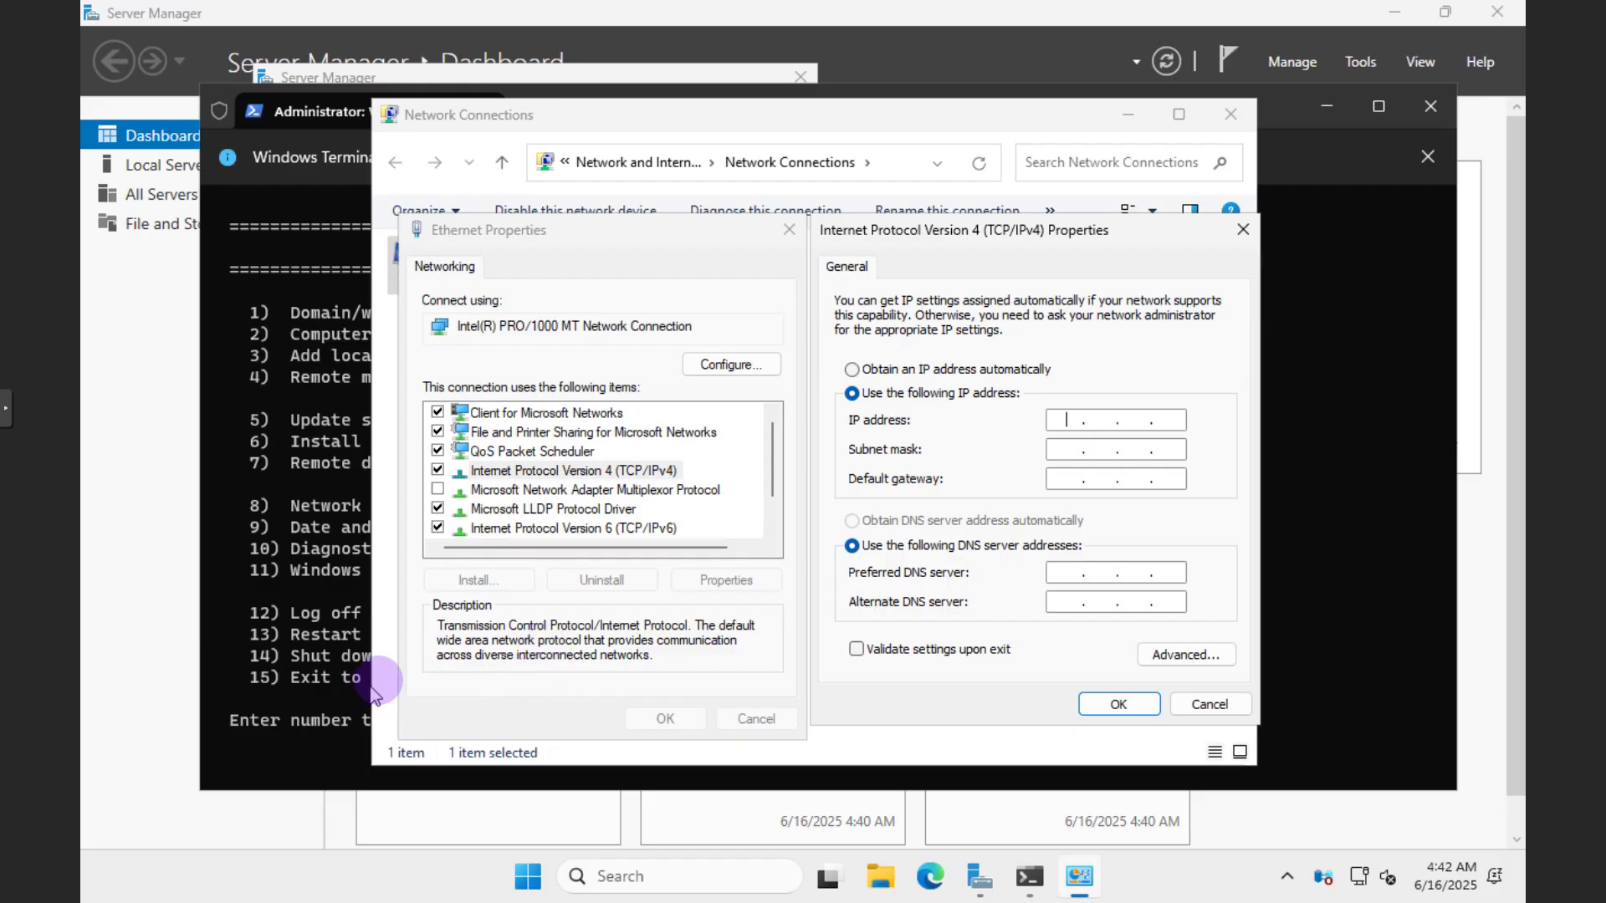
left_click(527, 876)
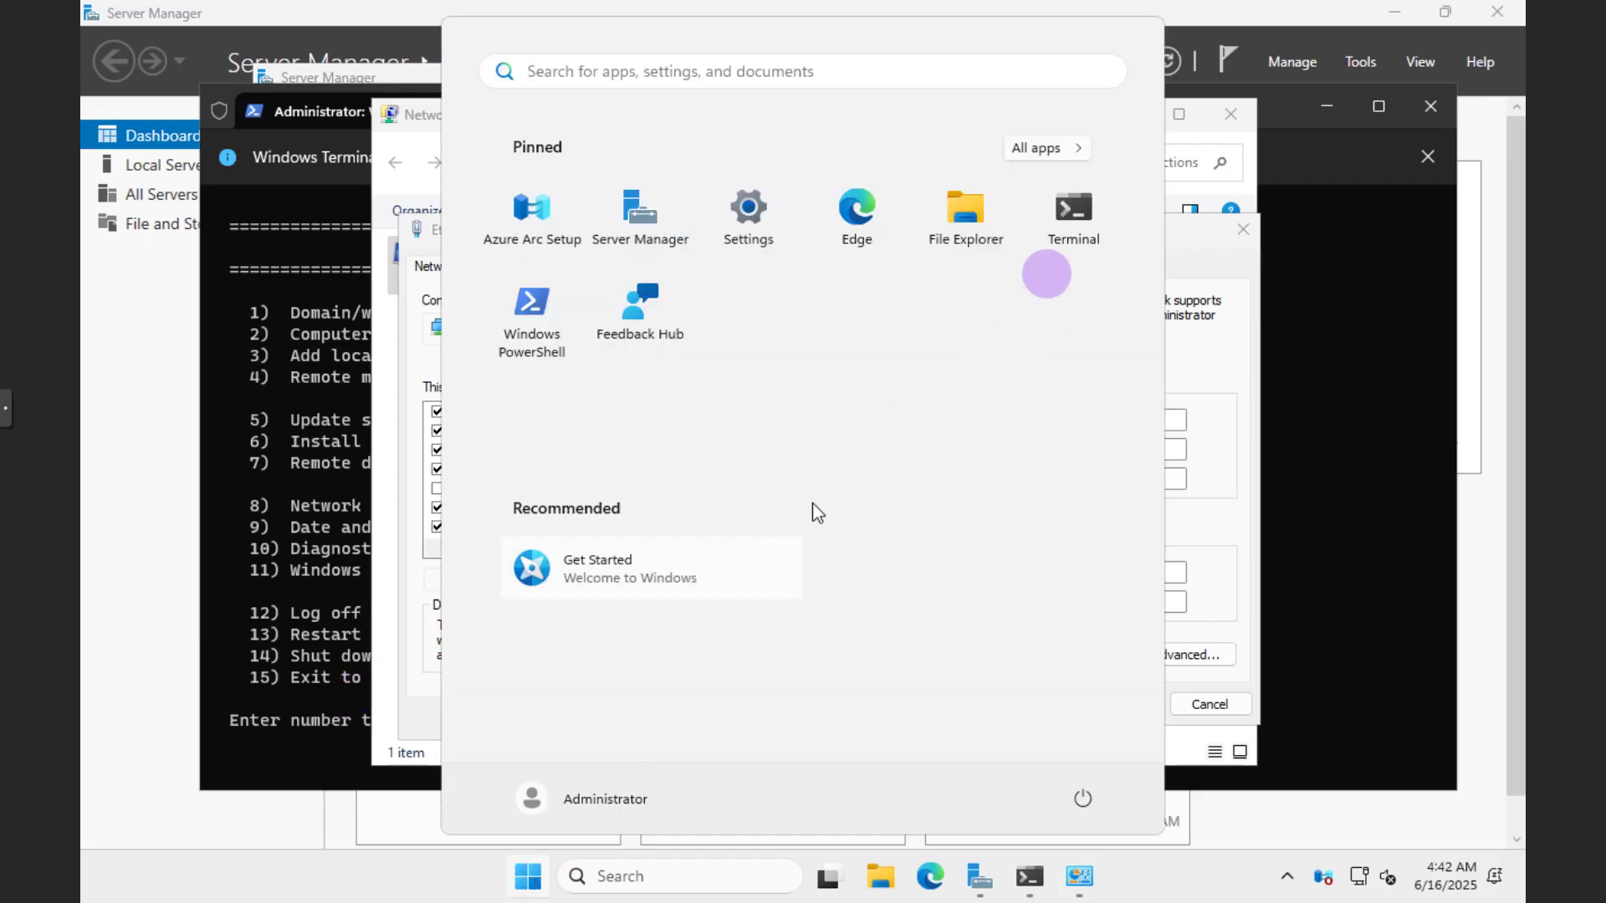
left_click(1074, 211)
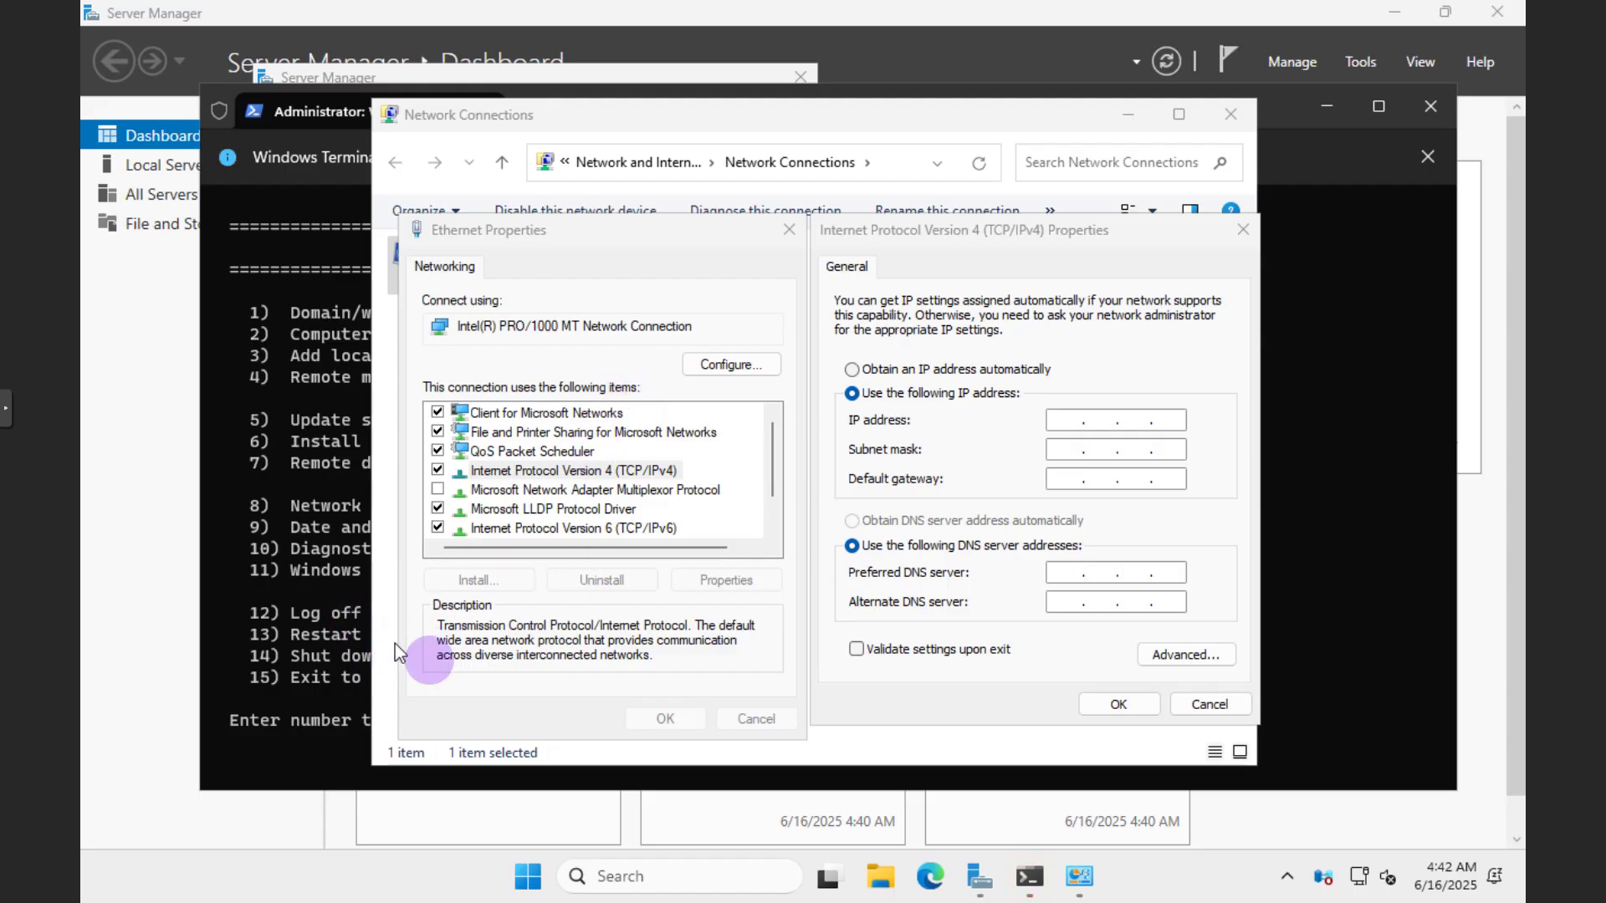
Run ipconfig in PowerShell to check the current IP configuration.
mouse_move(1030, 875)
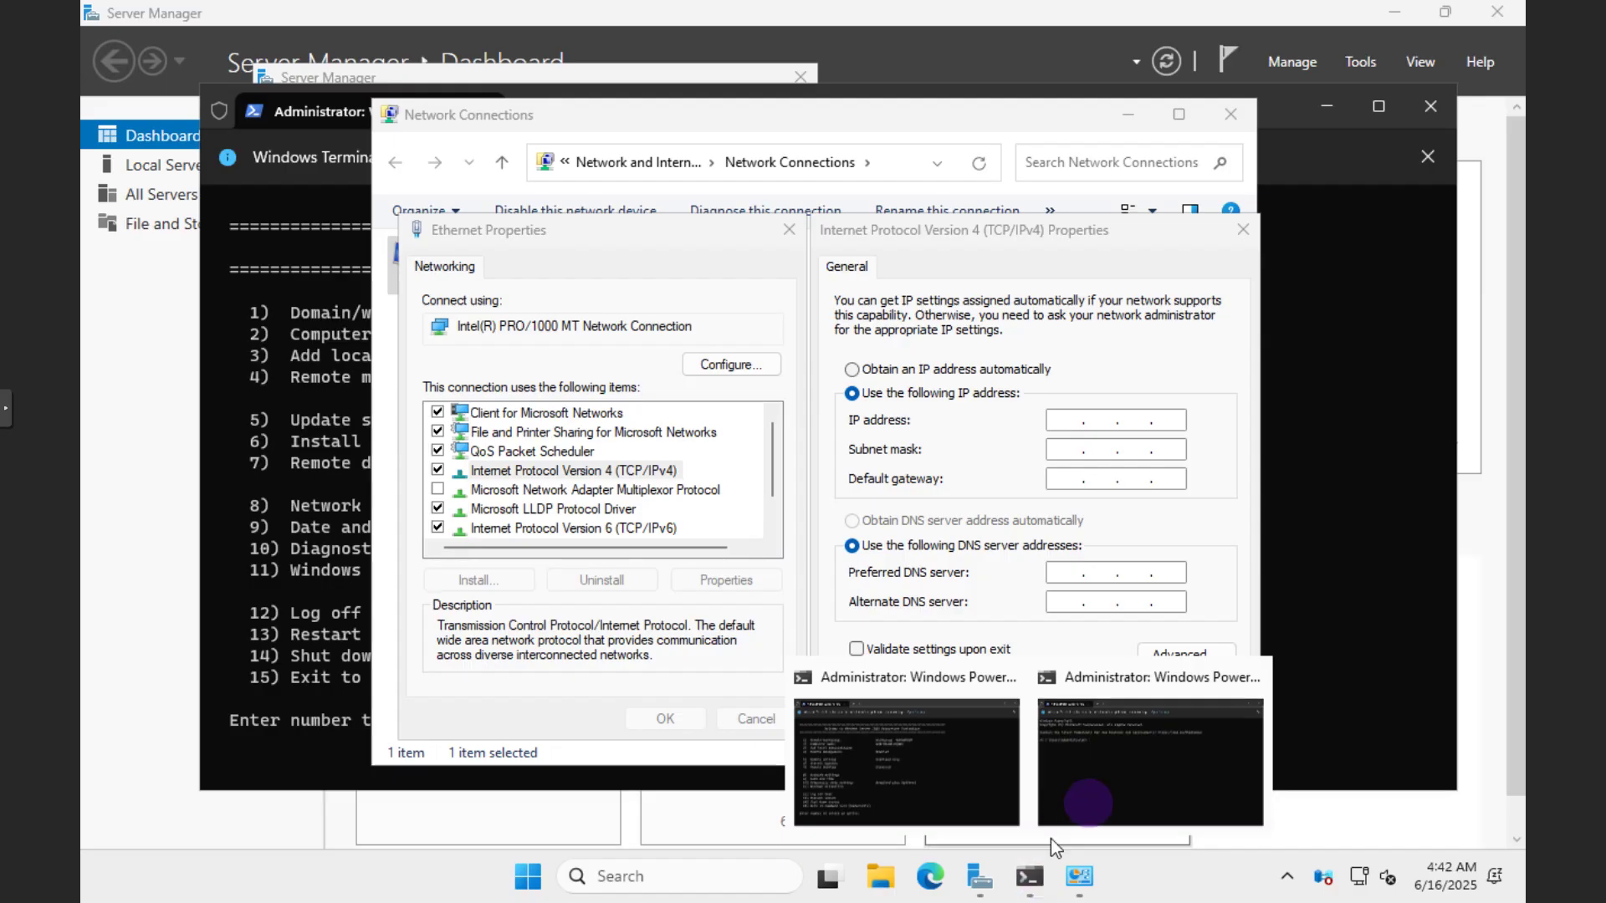
left_click(1053, 753)
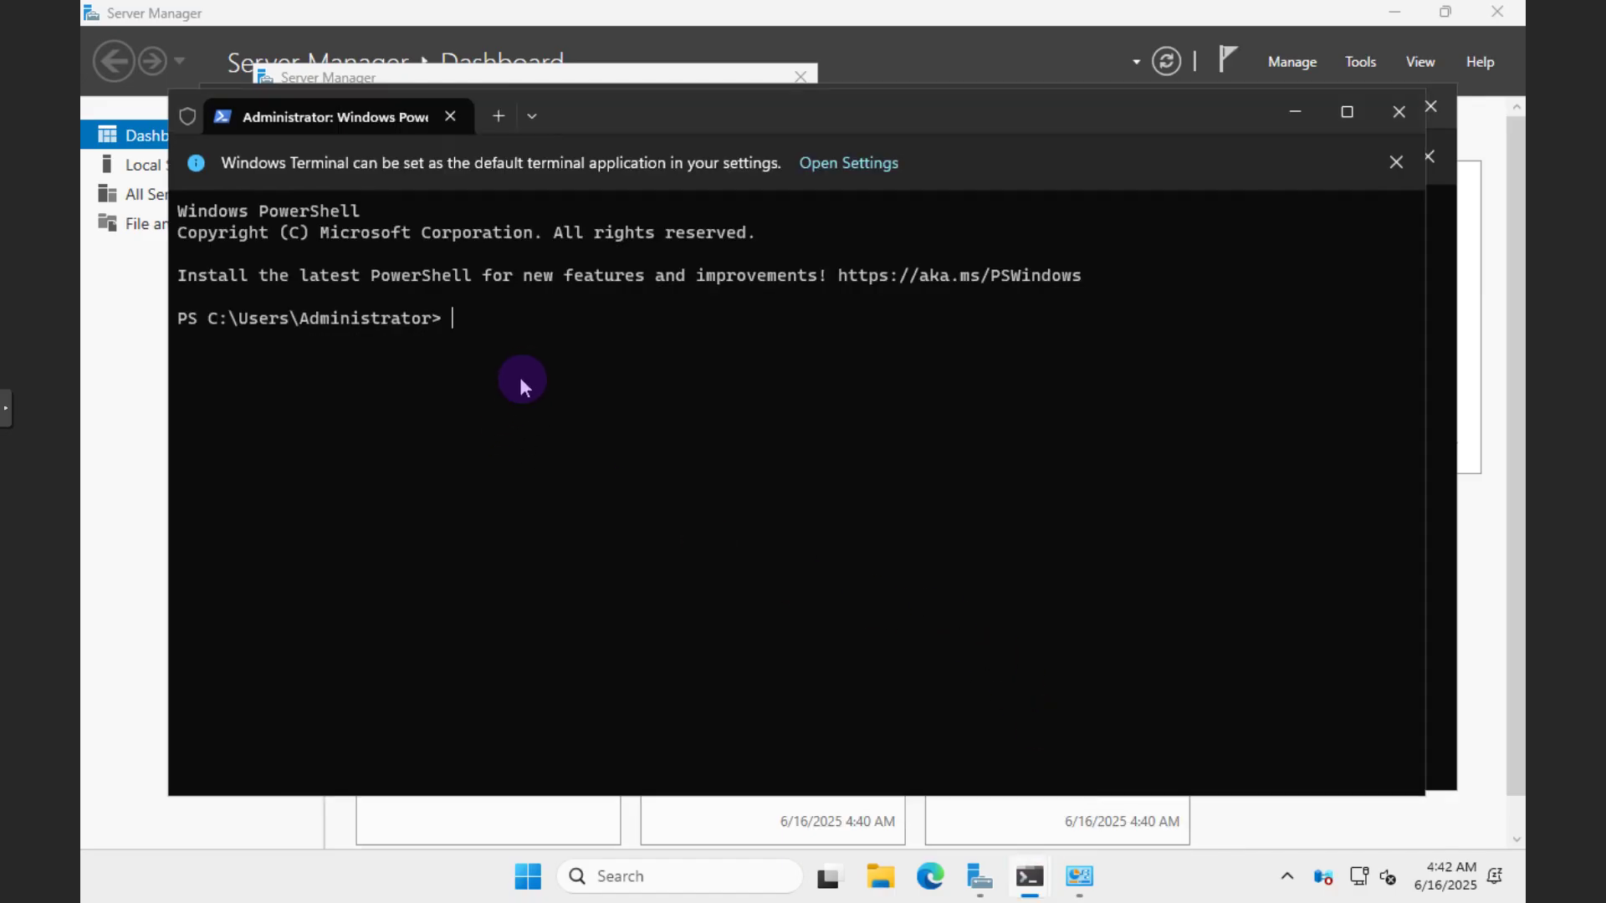
type("ipconfig")
key("Return")
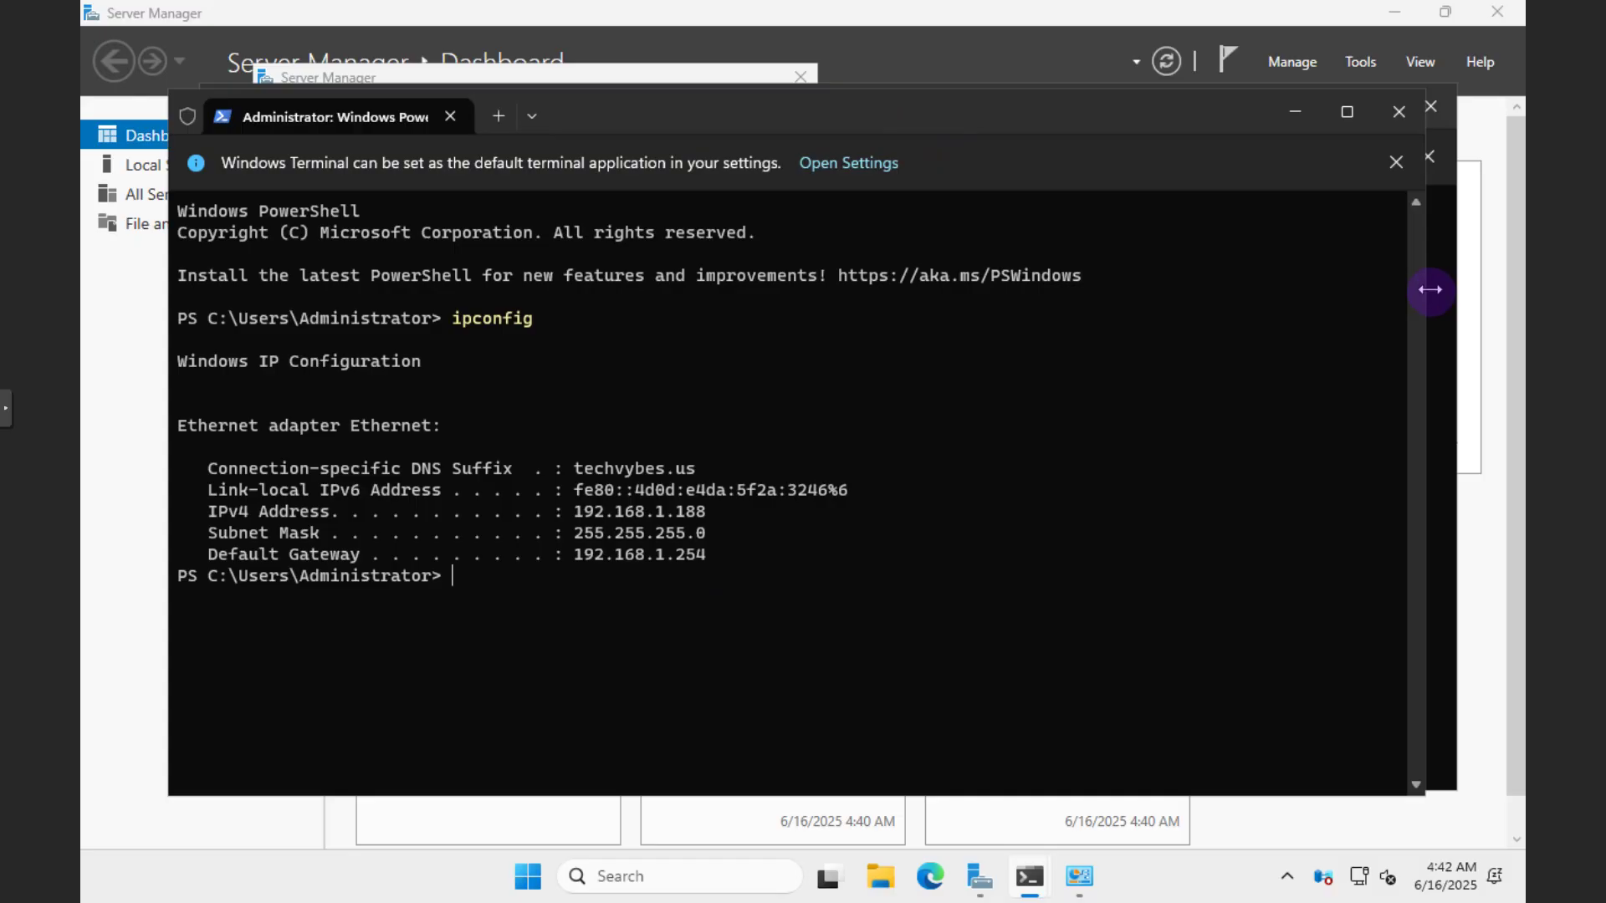
Save static IPv4 192.168.1.188/24, gateway and DNS 192.168.1.254, alternate DNS 8.8.8.8.
mouse_move(1033, 864)
left_click(1079, 876)
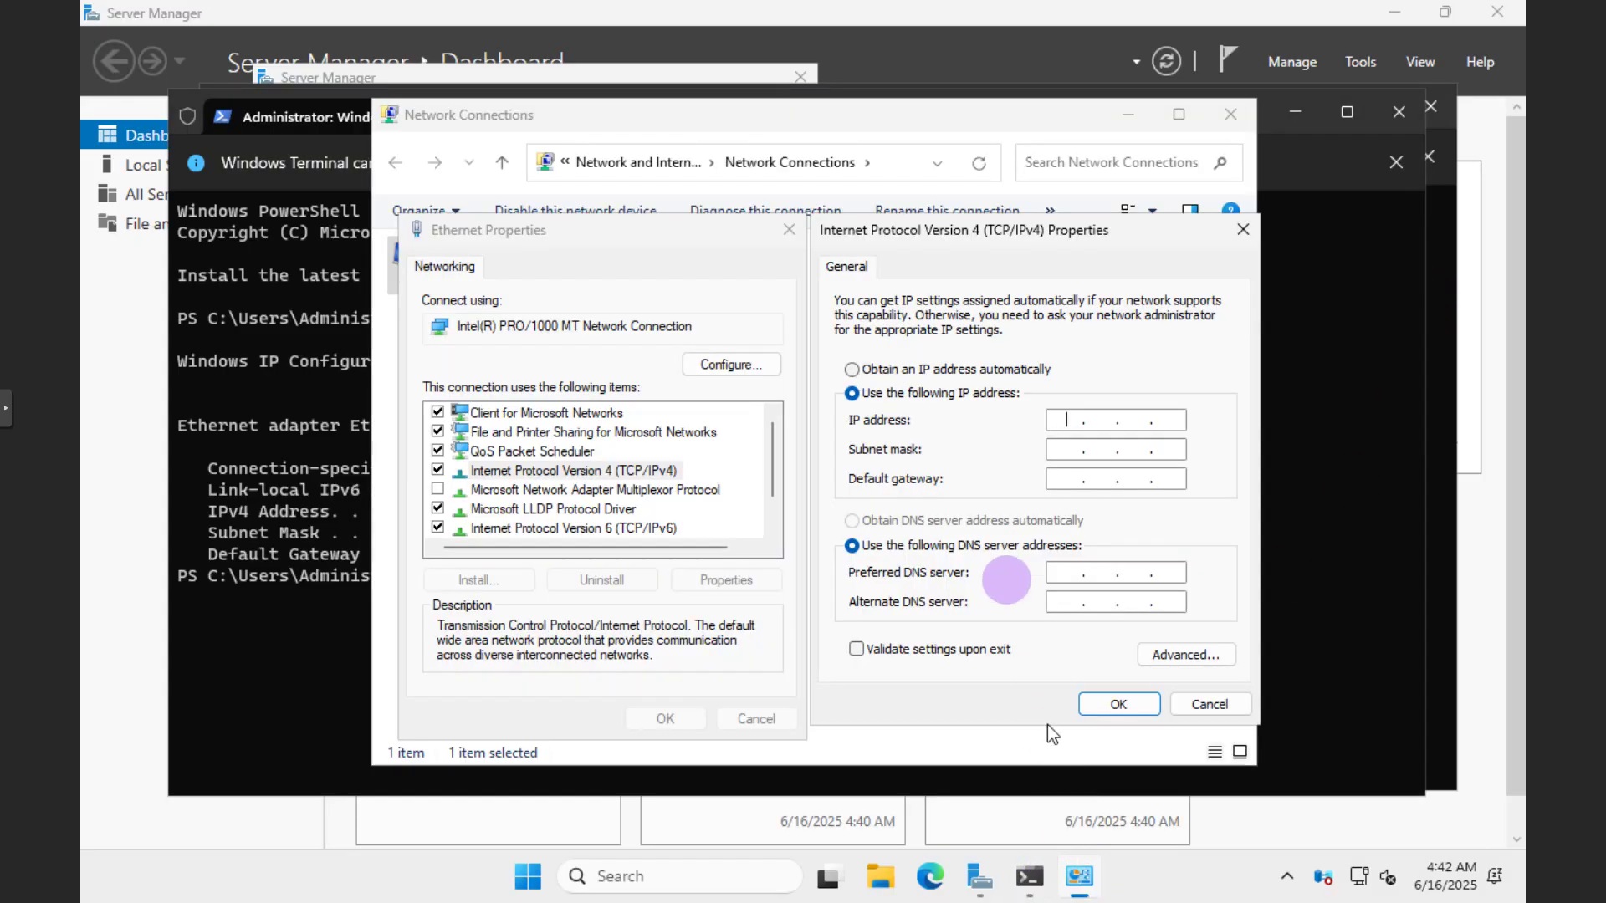
left_click(1073, 421)
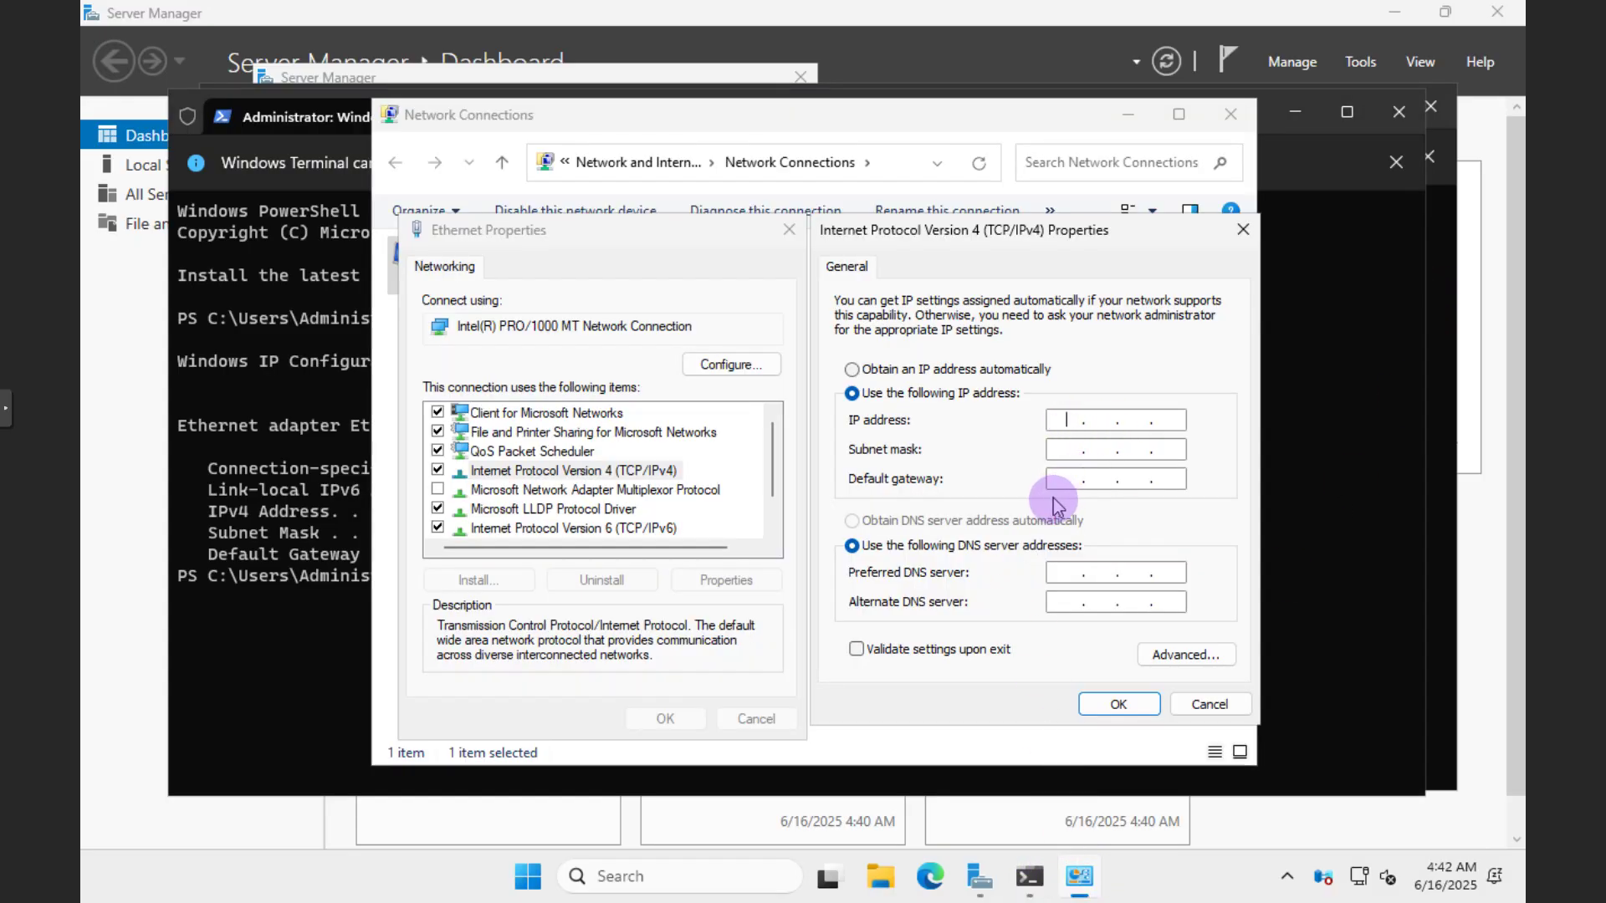
type("192 . 168 . 1 . 188")
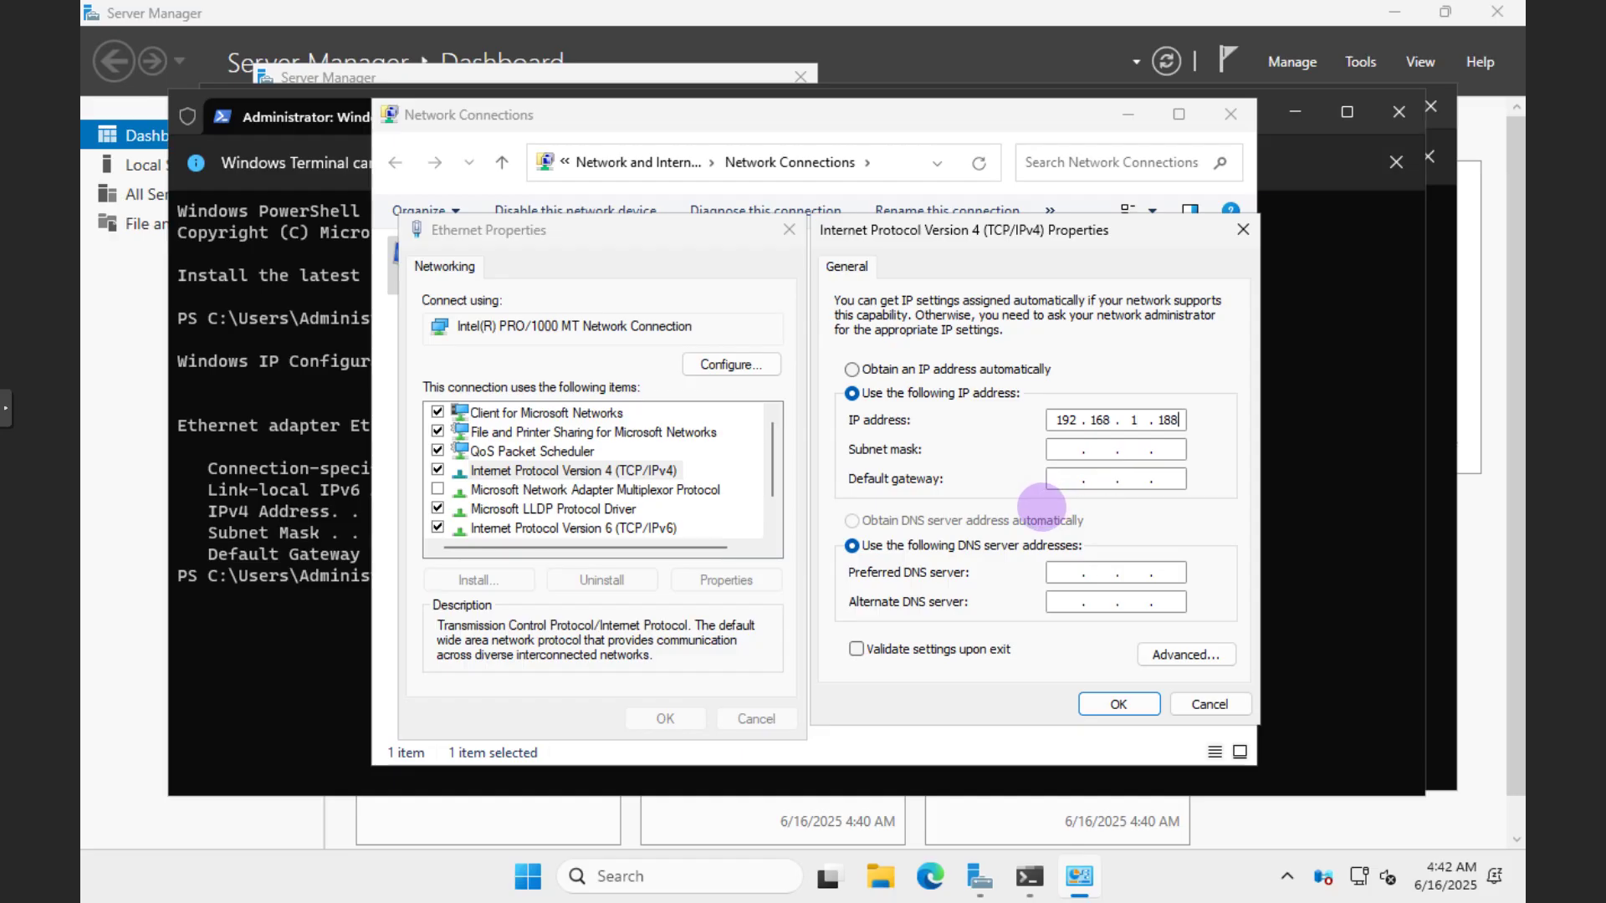
key("Tab")
key("Tab")
type("192 . 168")
key("Tab")
key("Tab")
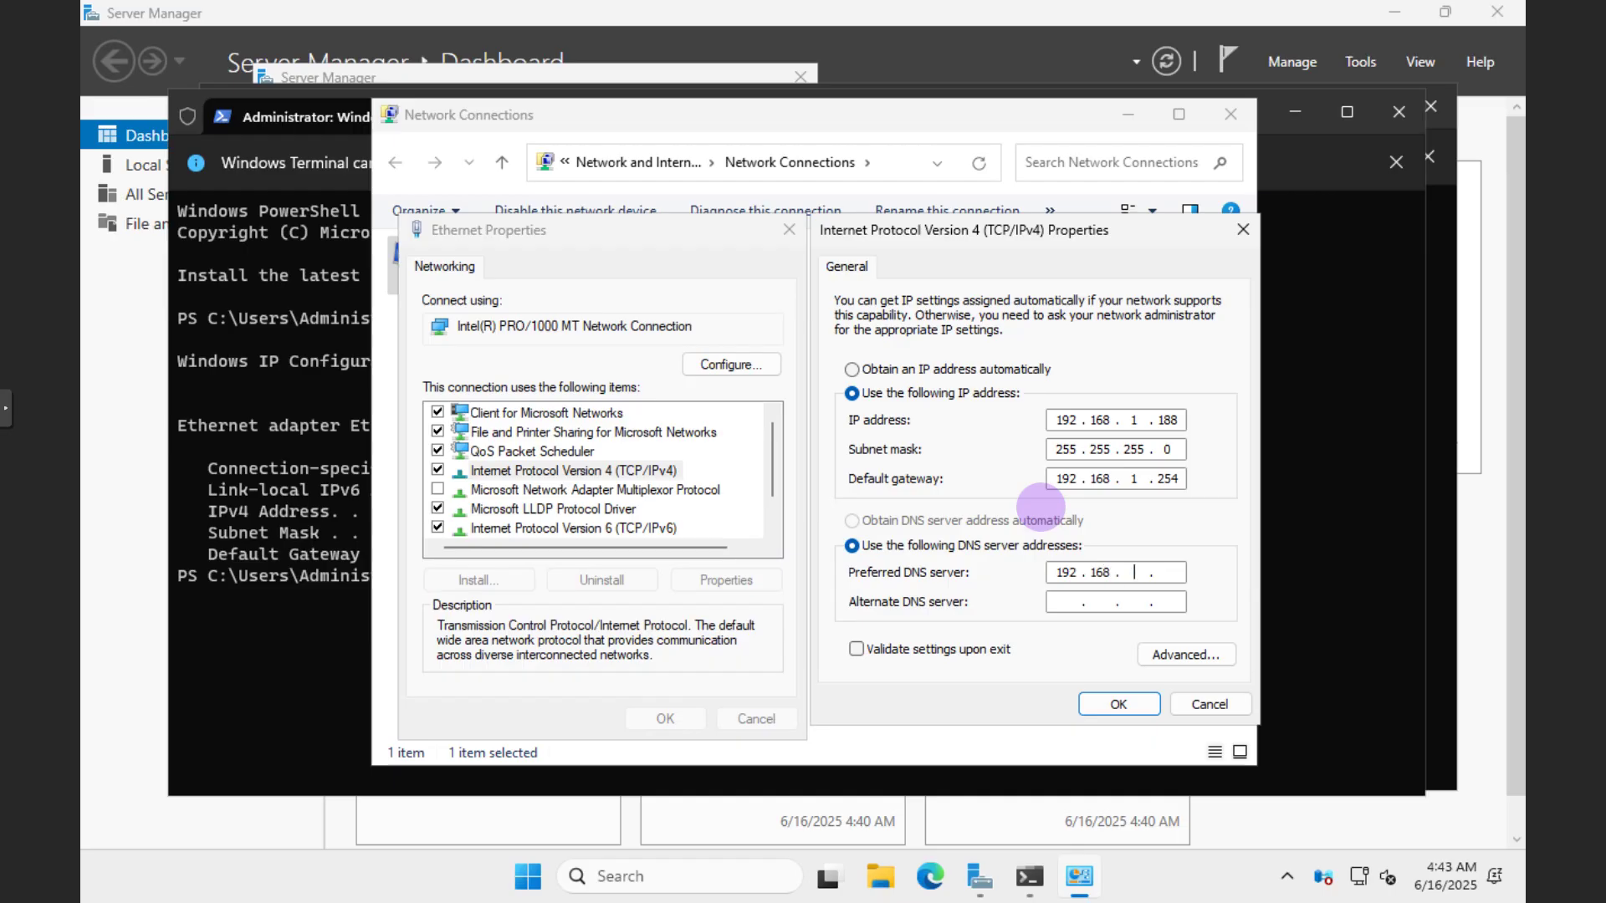
type("54")
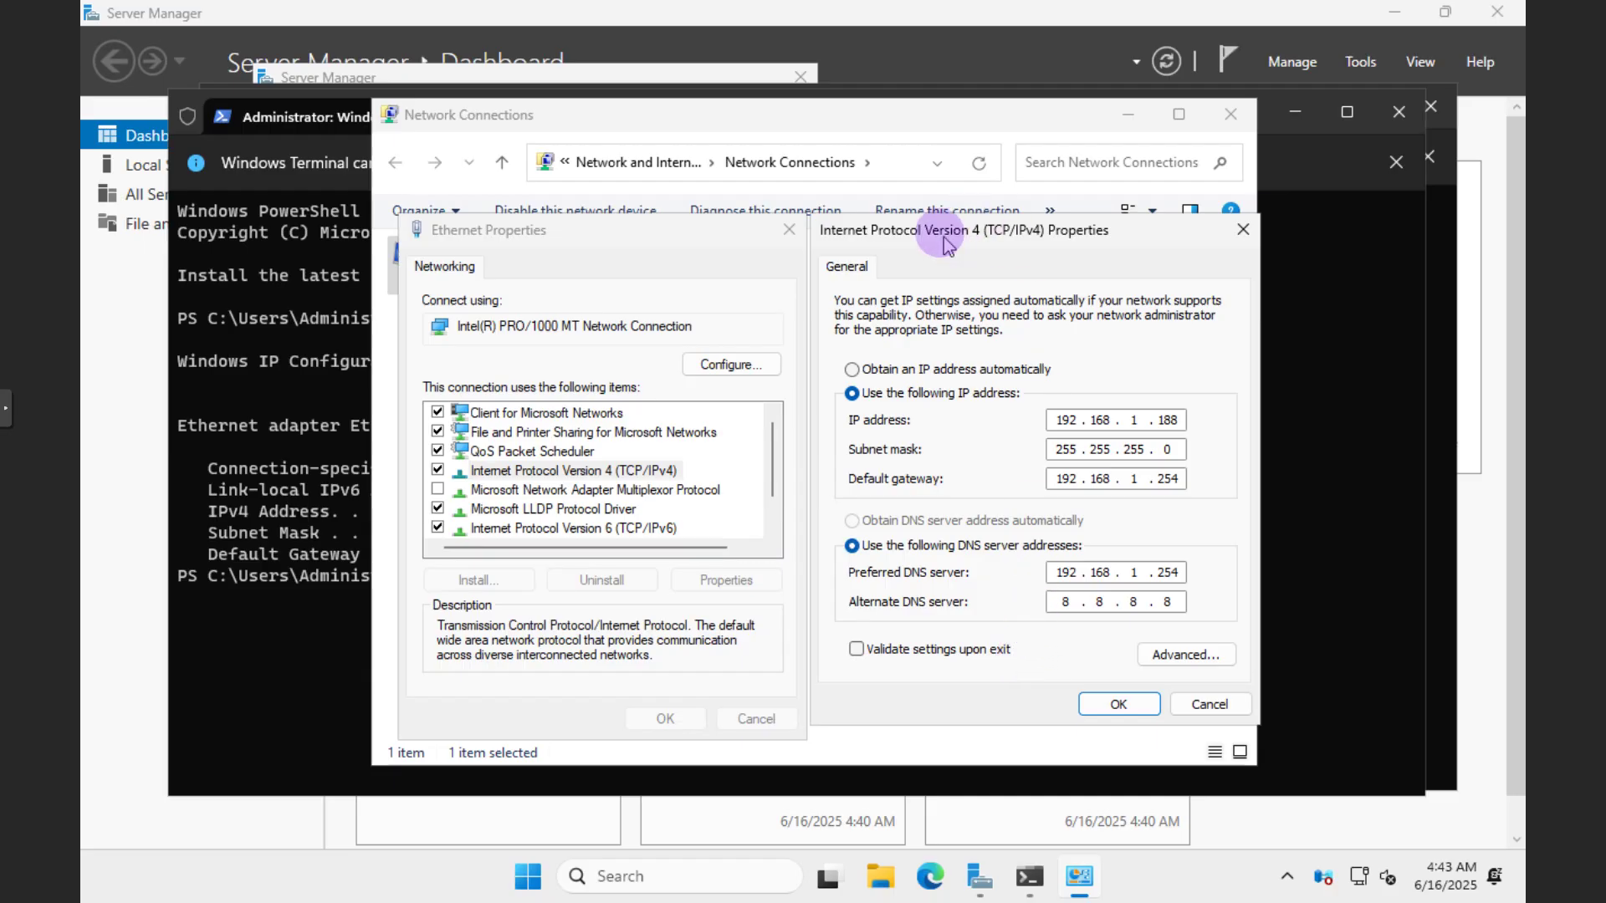
left_click_drag(941, 243, 953, 239)
left_click(1120, 705)
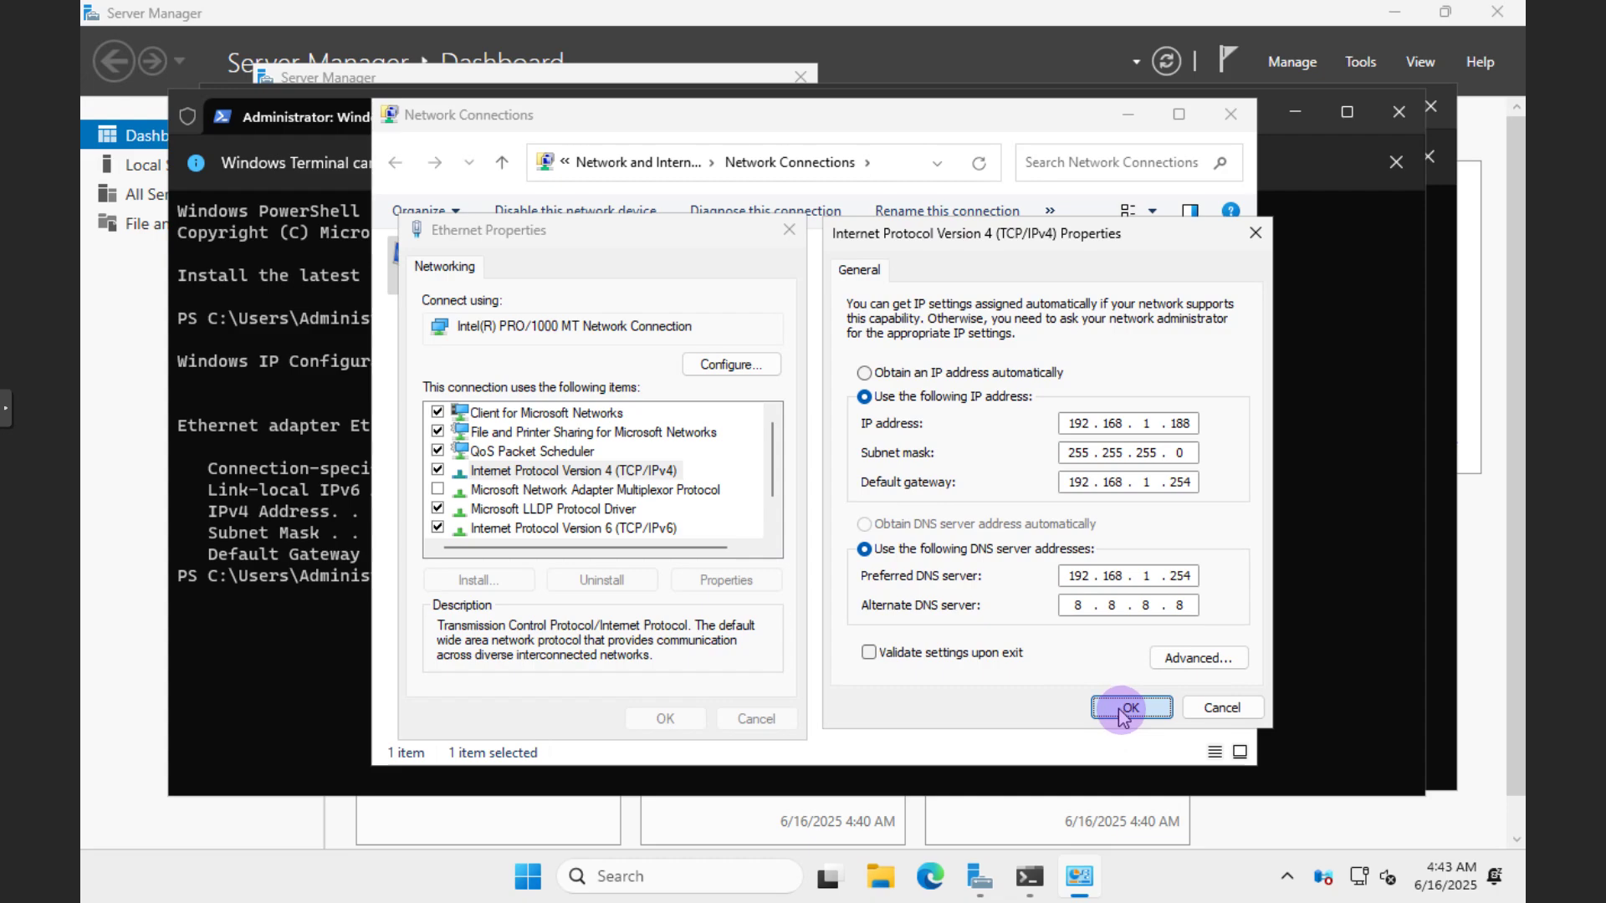
left_click(674, 726)
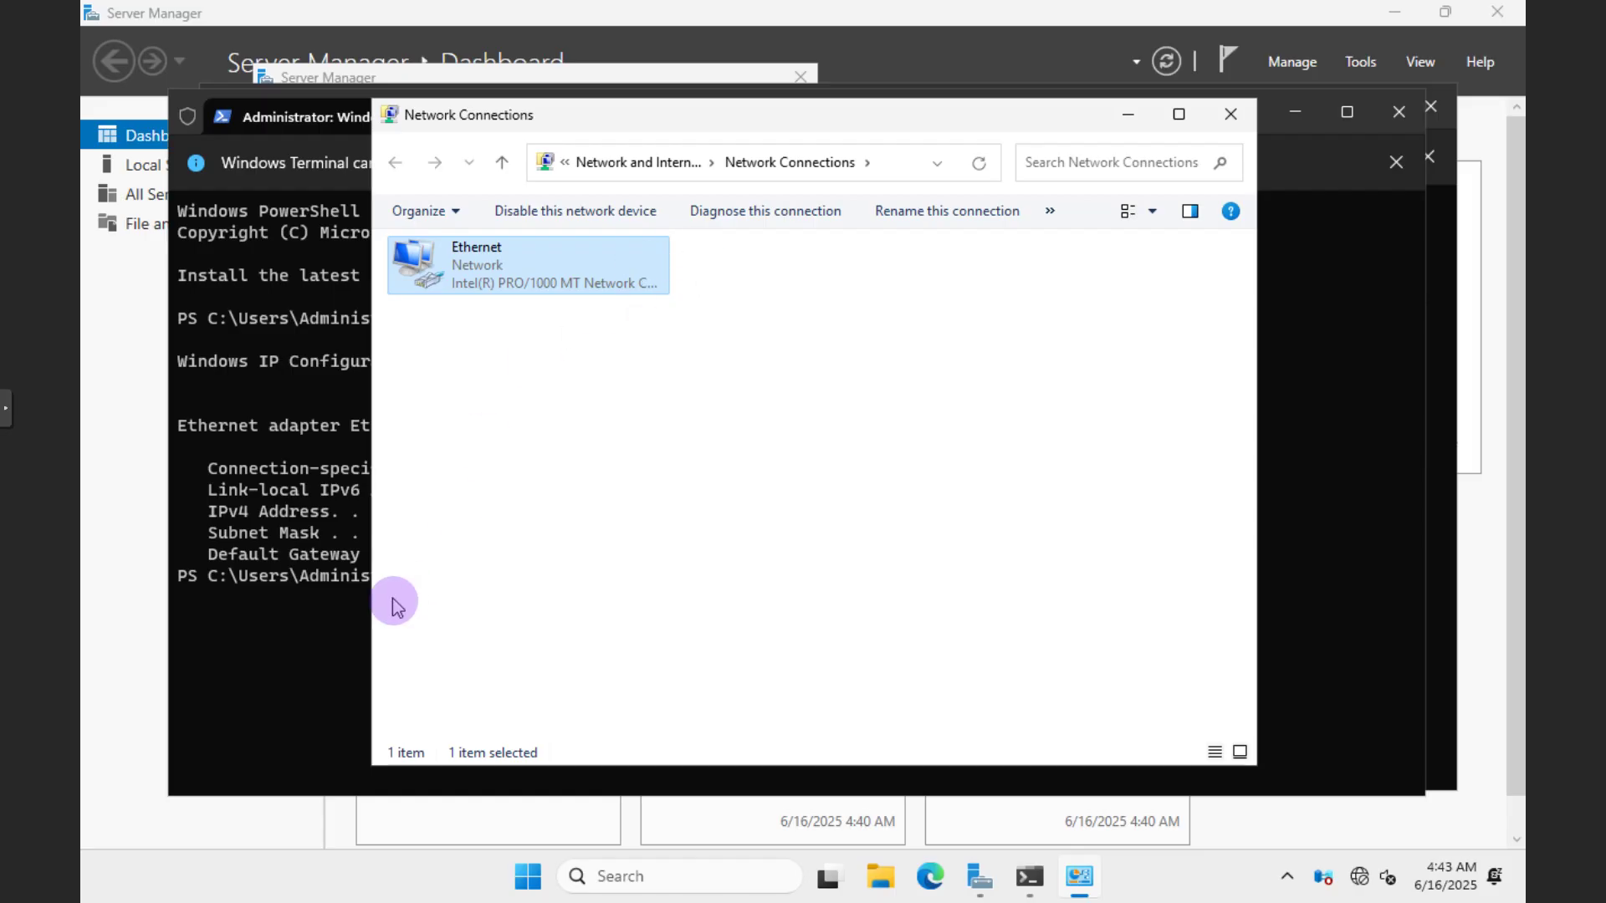
Run ipconfig /all and highlight IPv4 192.168.1.188 and DNS servers 192.168.1.254 and 8.8.8.8.
left_click(323, 616)
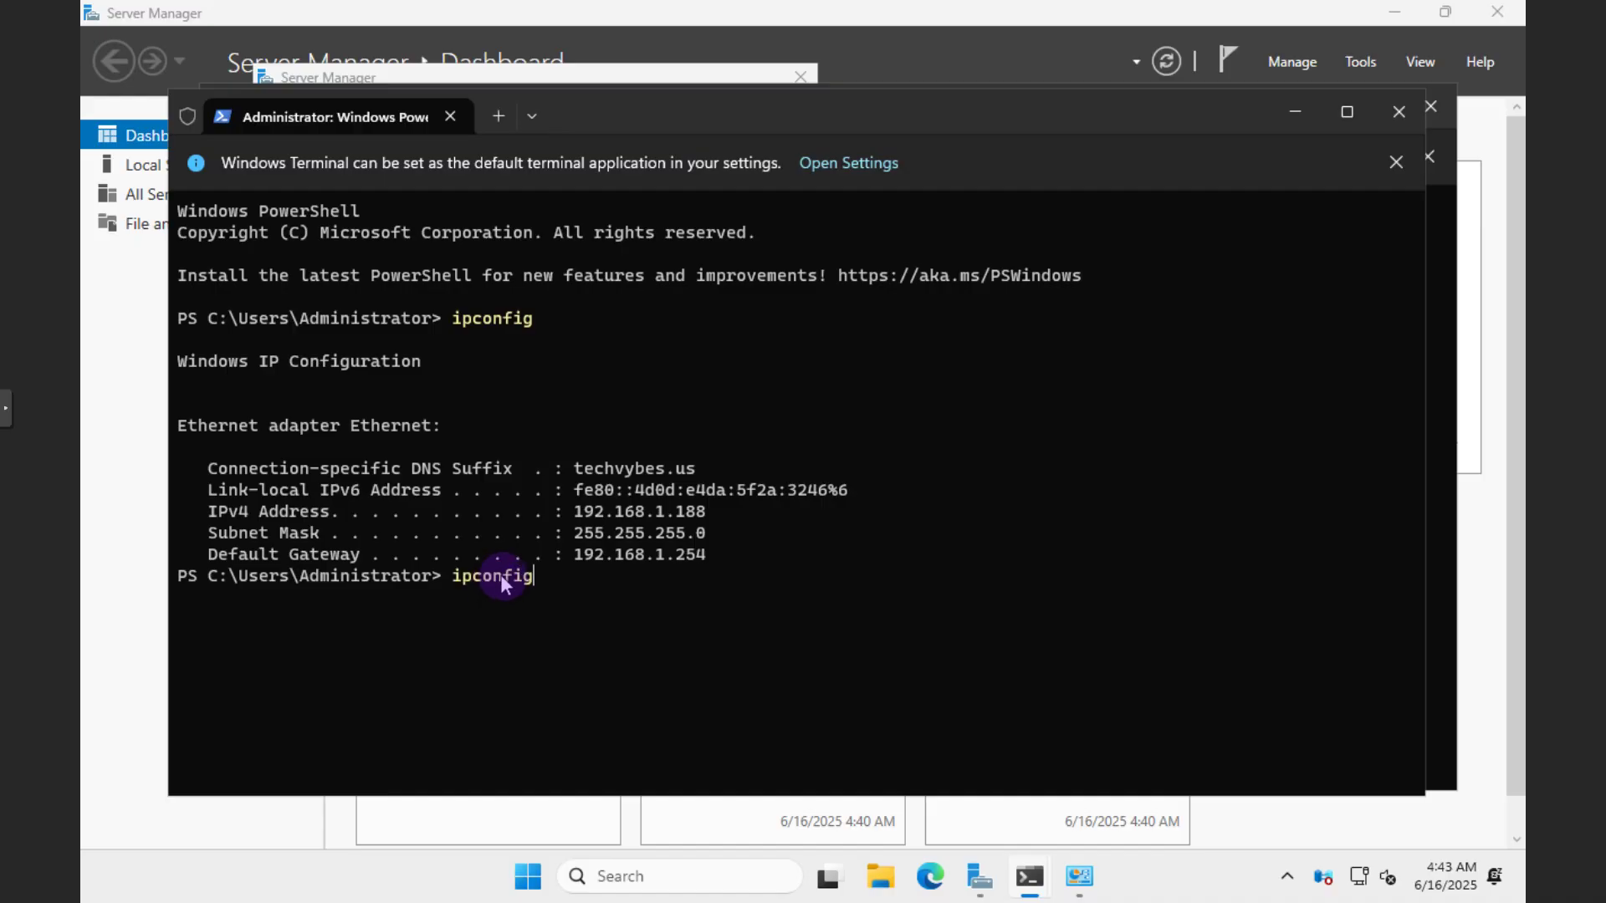
type("/all")
key("Return")
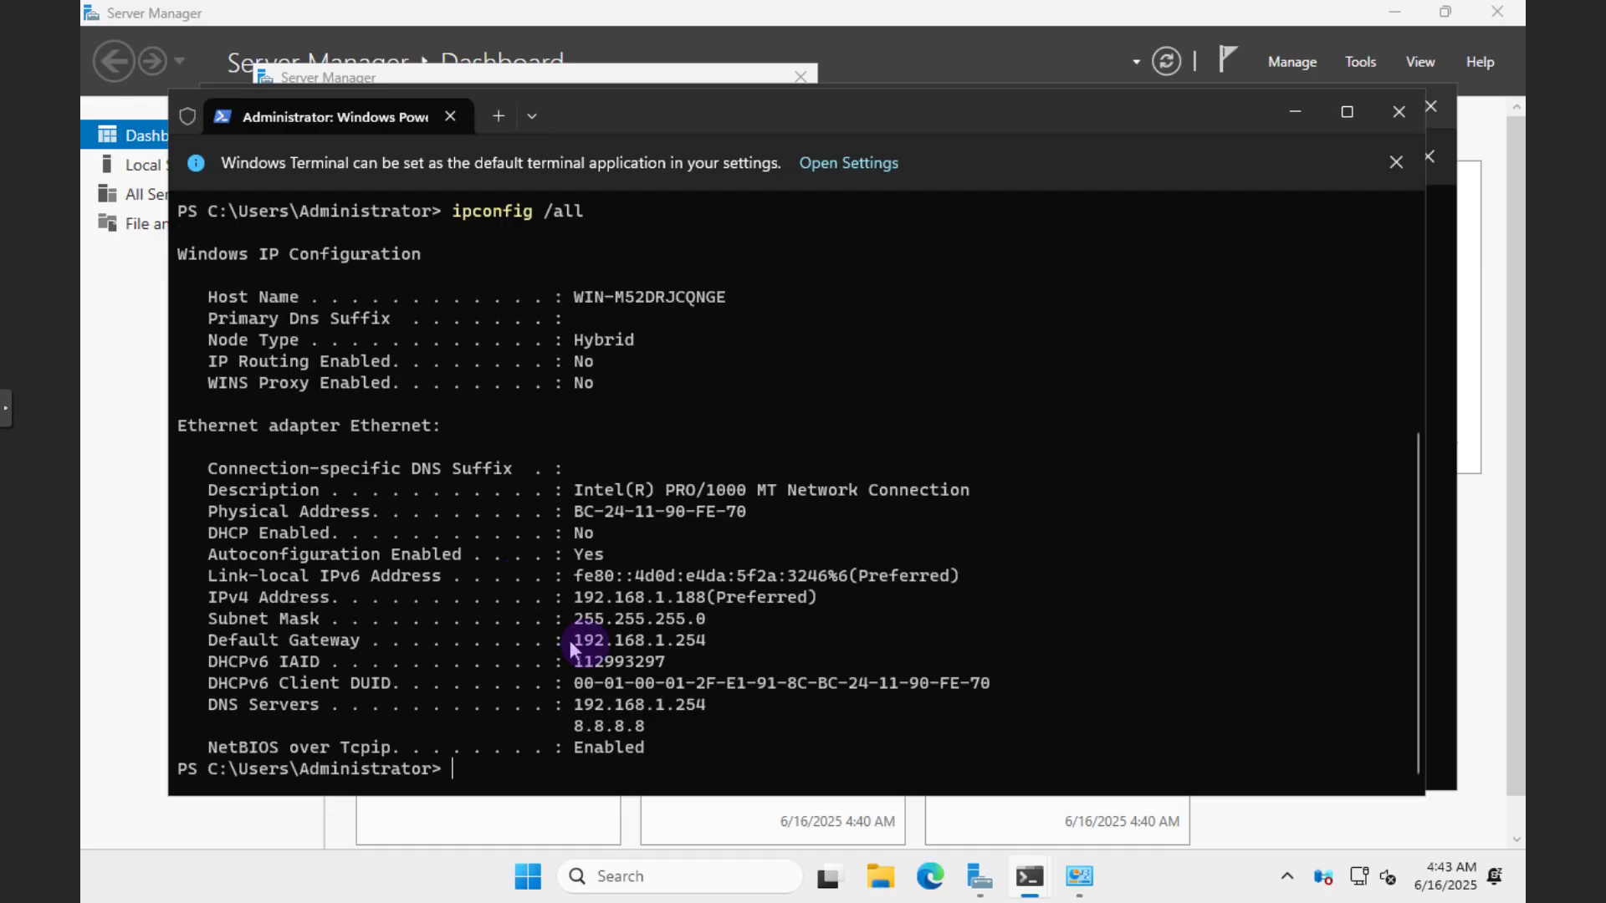
scroll(584, 640, "up", 5)
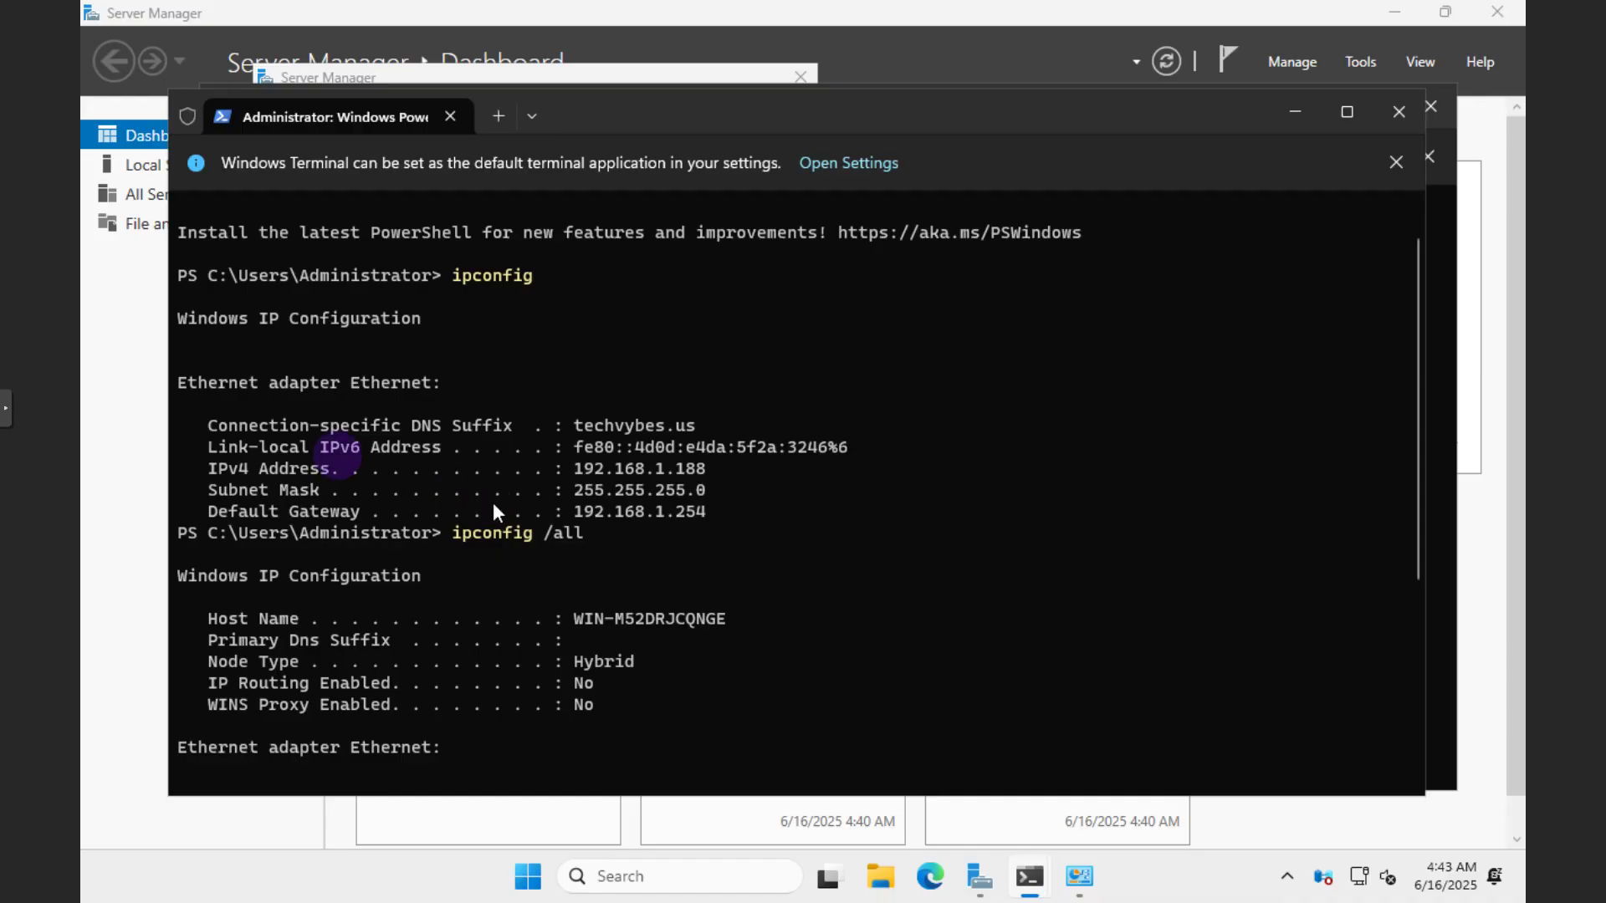
scroll(335, 456, "up", 1)
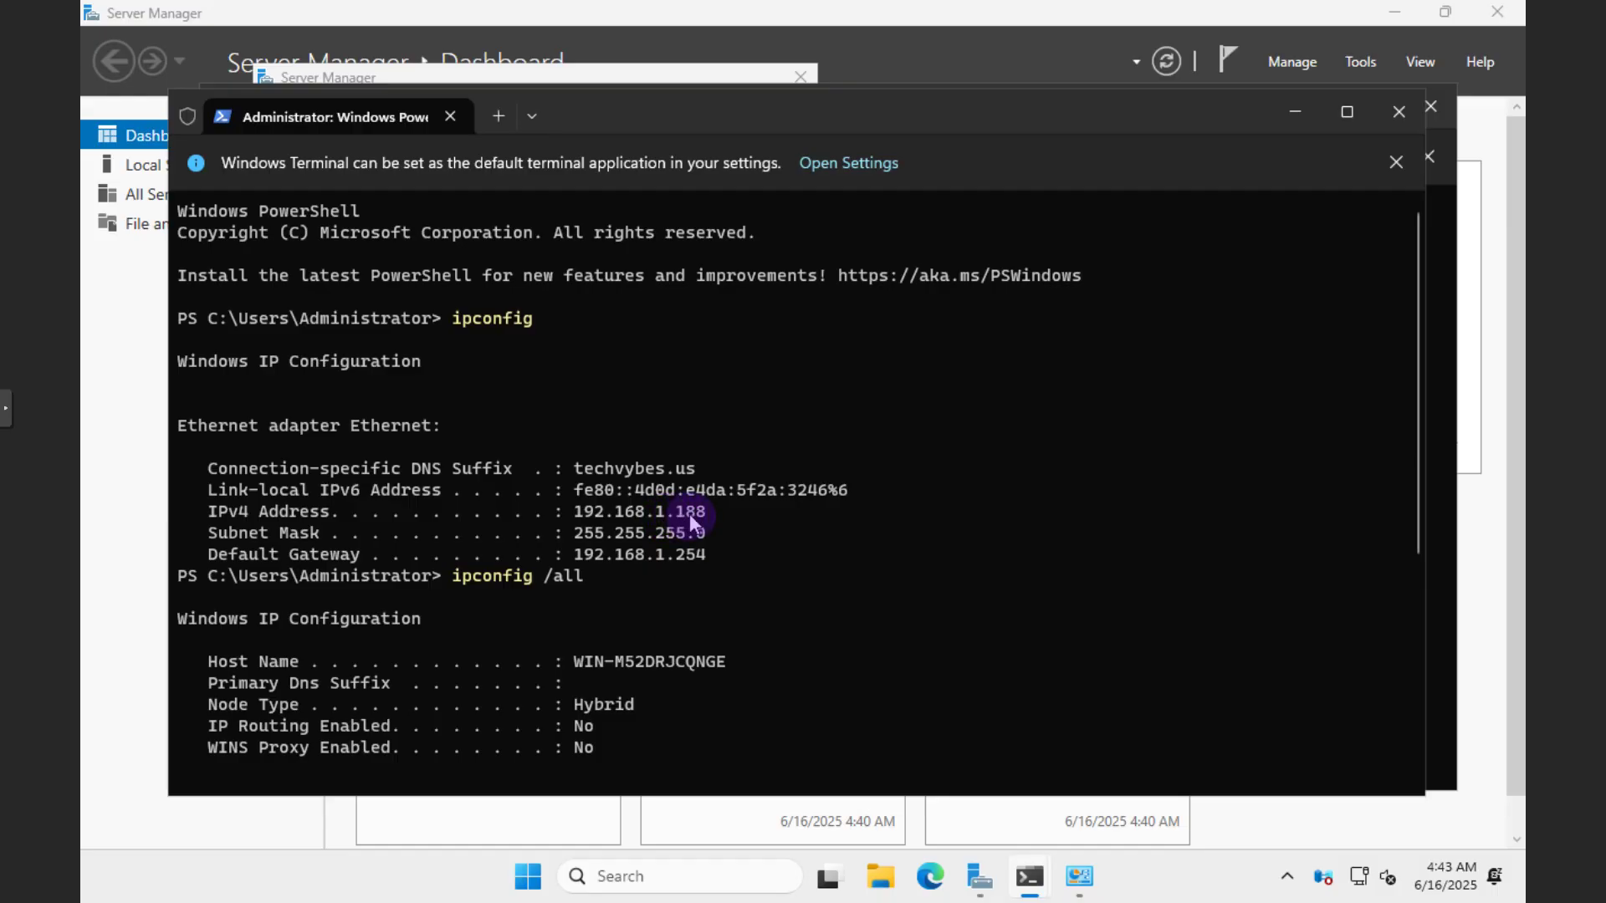
scroll(681, 539, "down", 6)
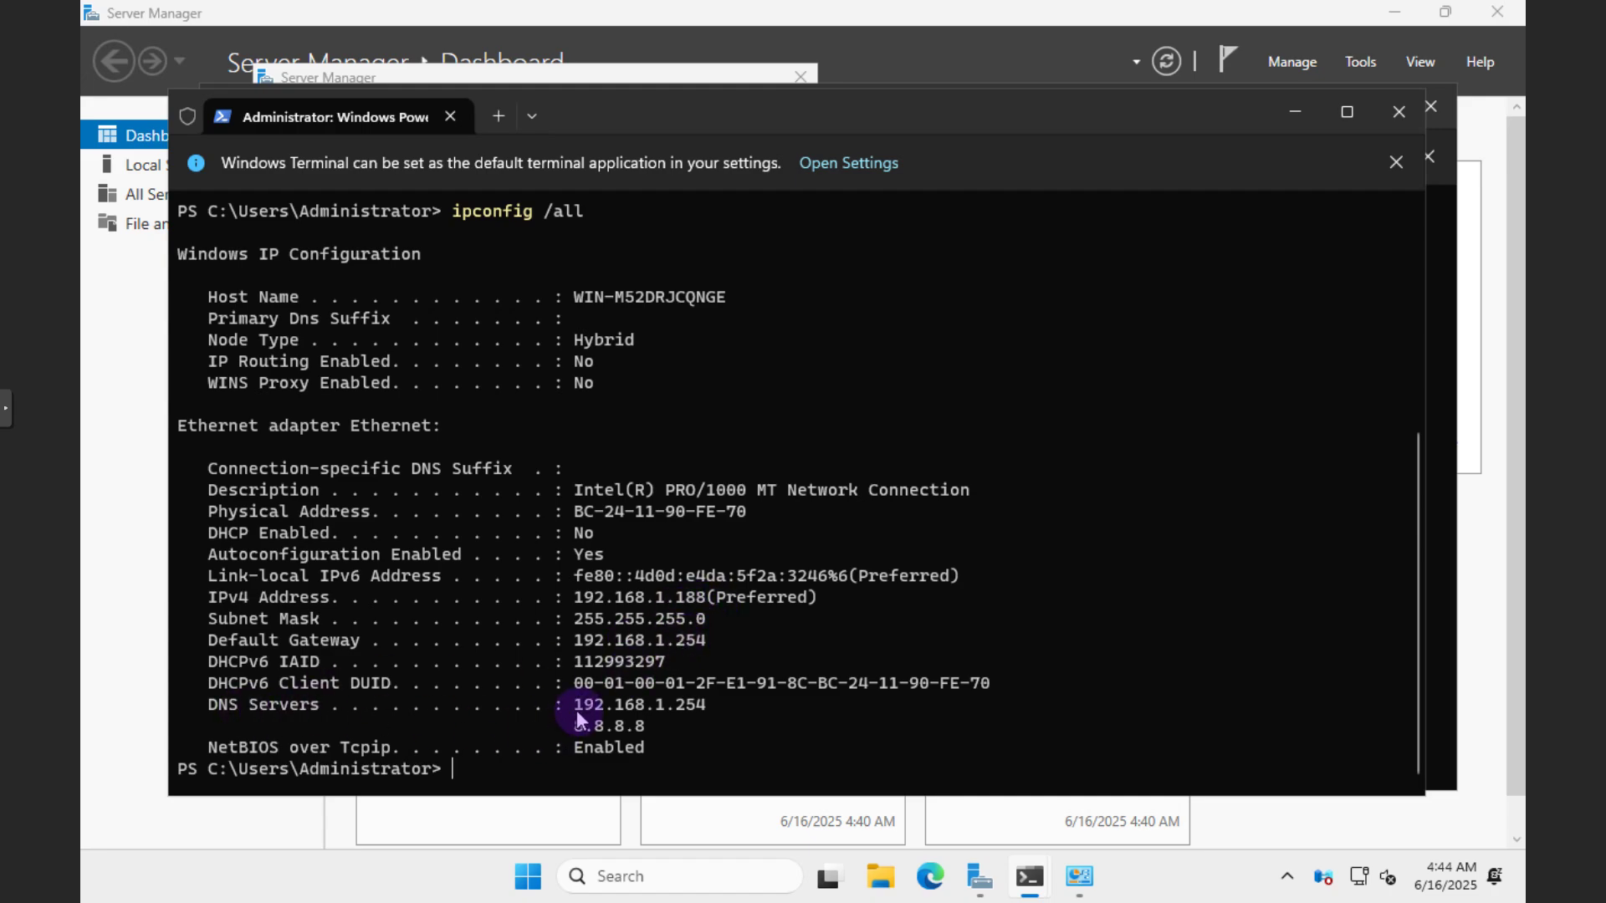
left_click_drag(575, 704, 712, 710)
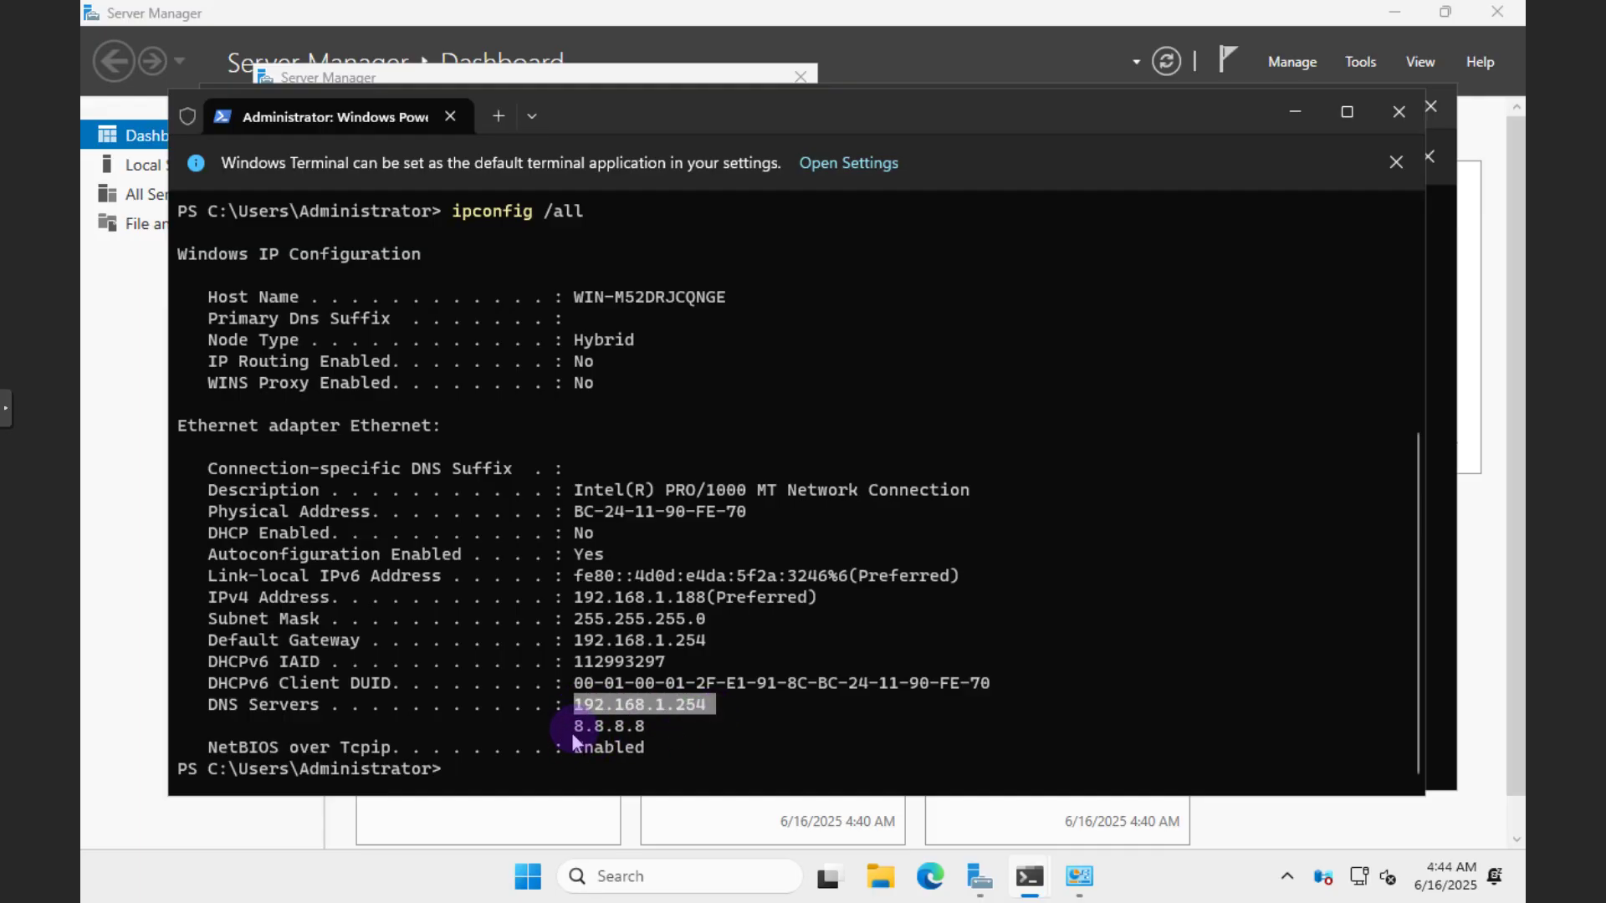
left_click_drag(569, 728, 644, 726)
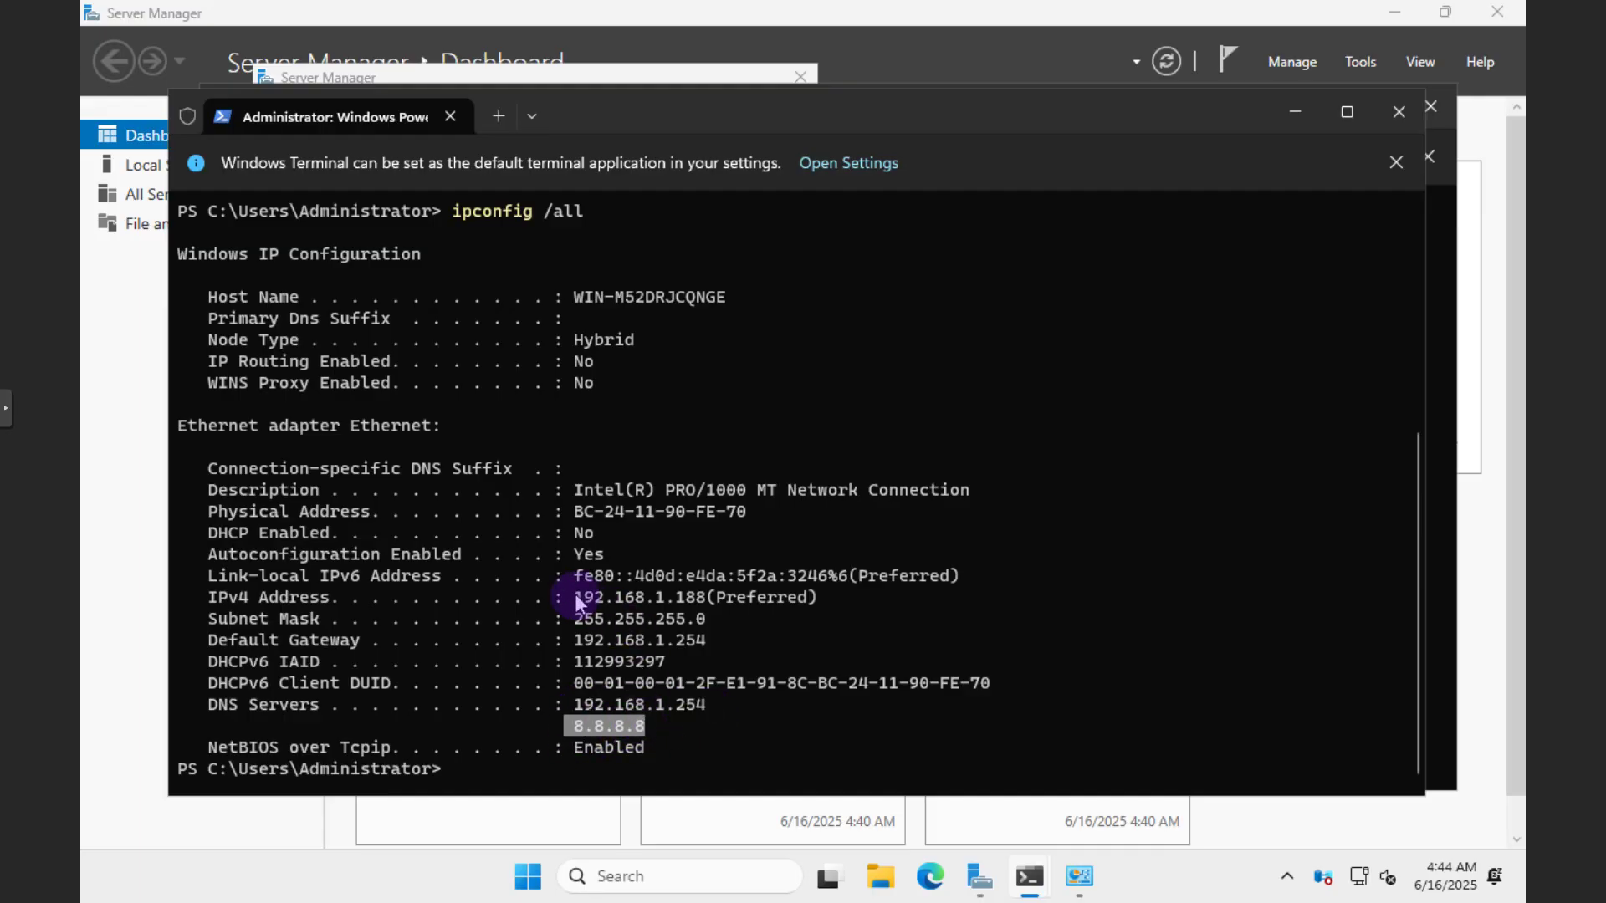
left_click_drag(575, 596, 709, 604)
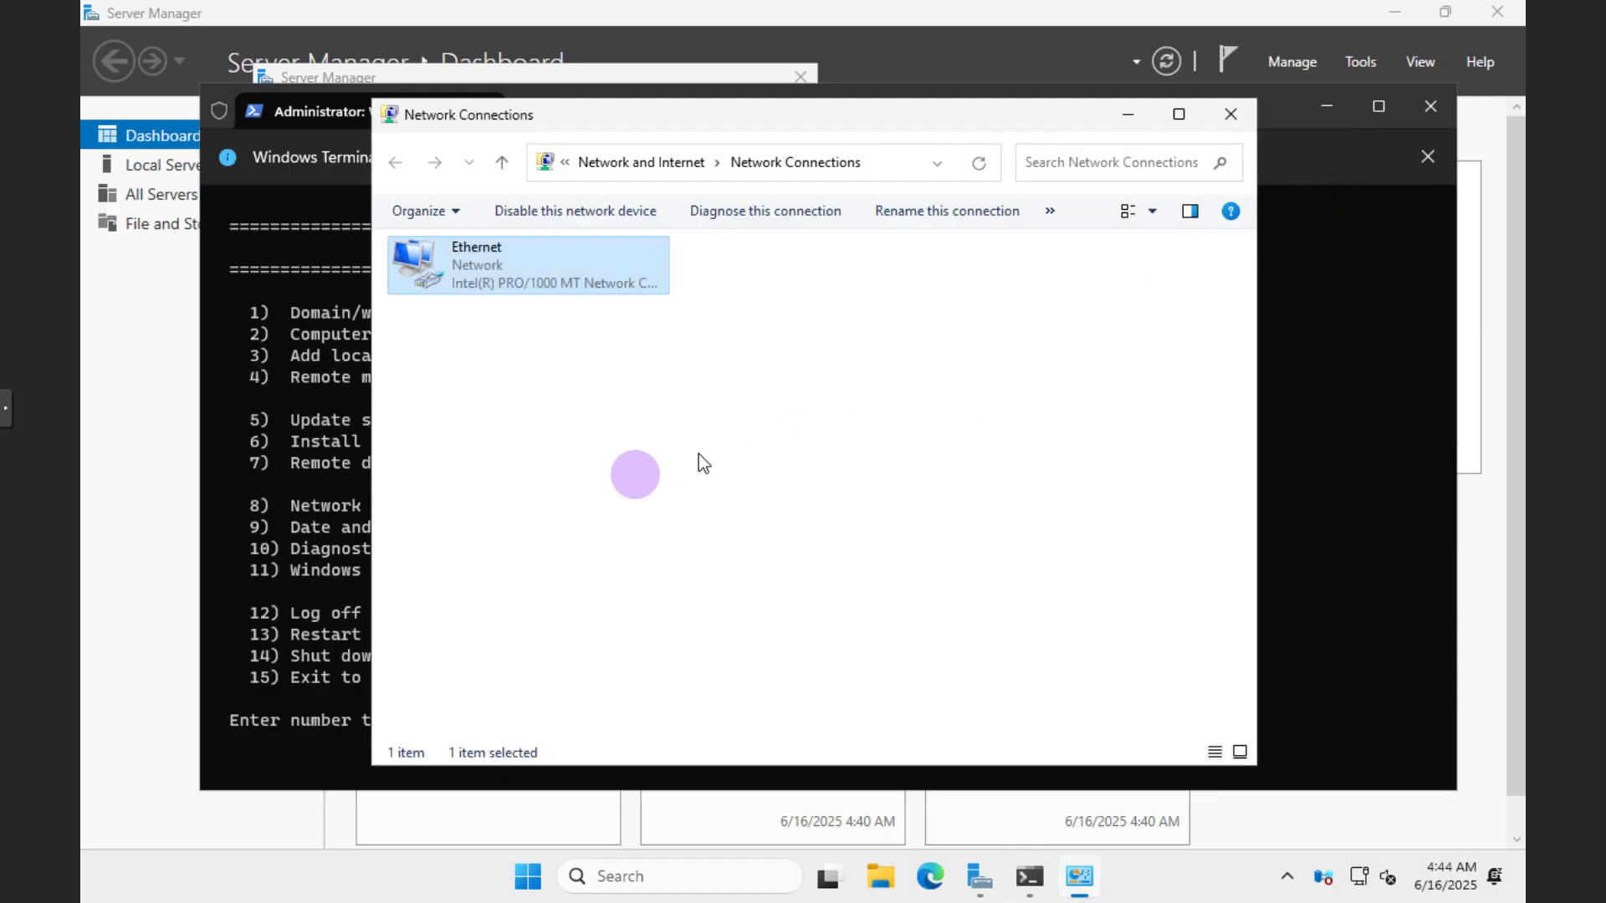
Use sconfig option 2 to rename the computer to DC01 and restart the server.
left_click(326, 510)
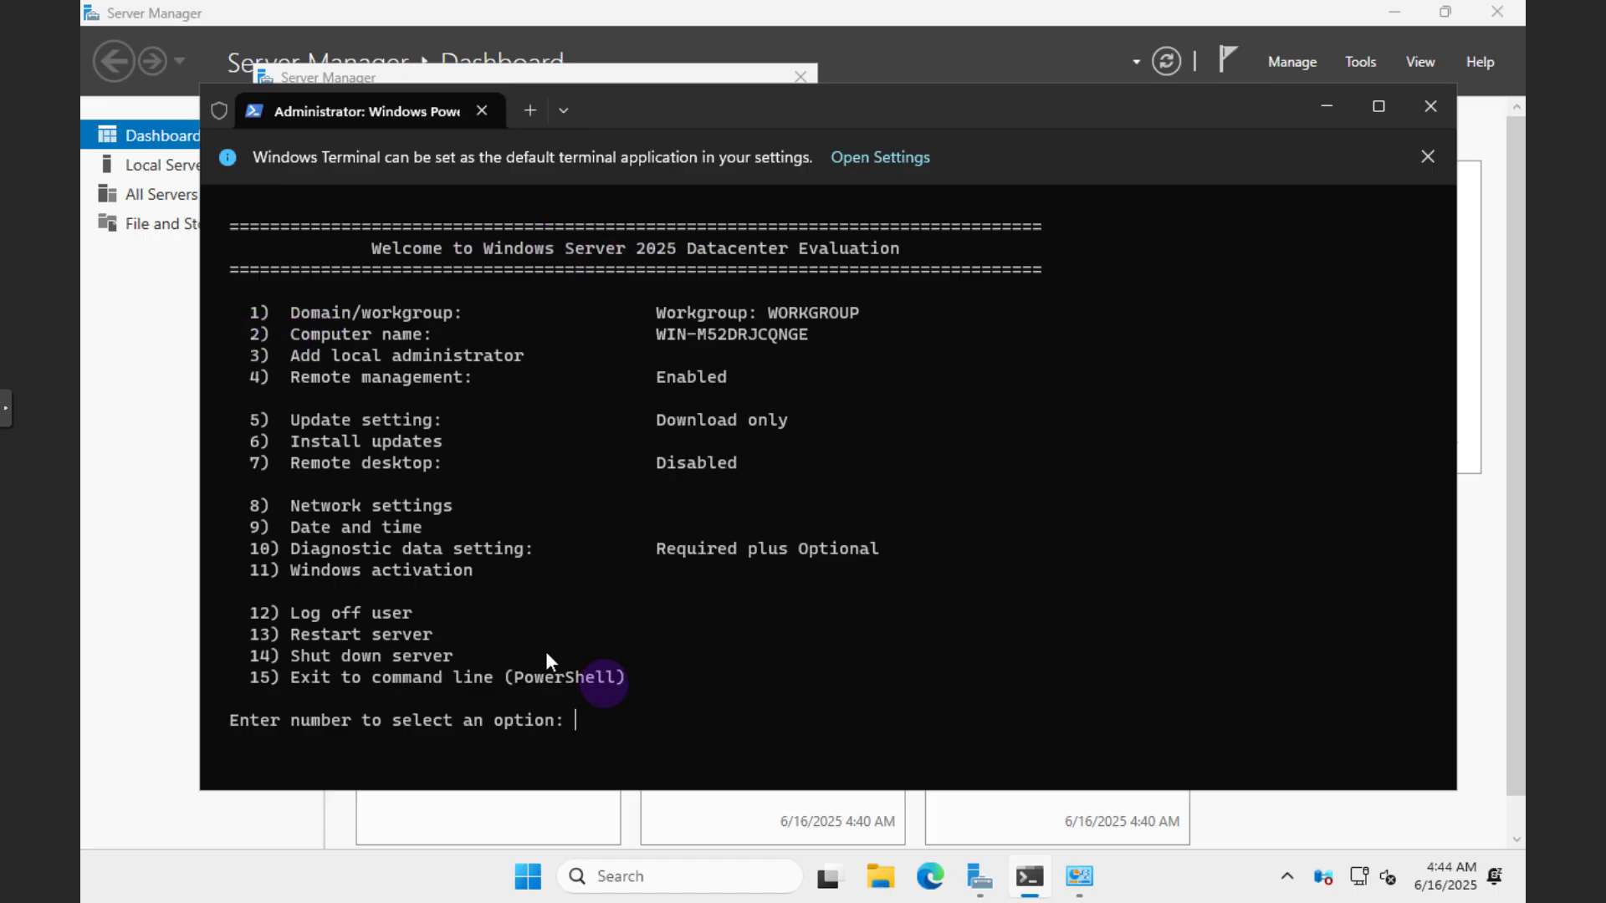
type("2")
key("Return")
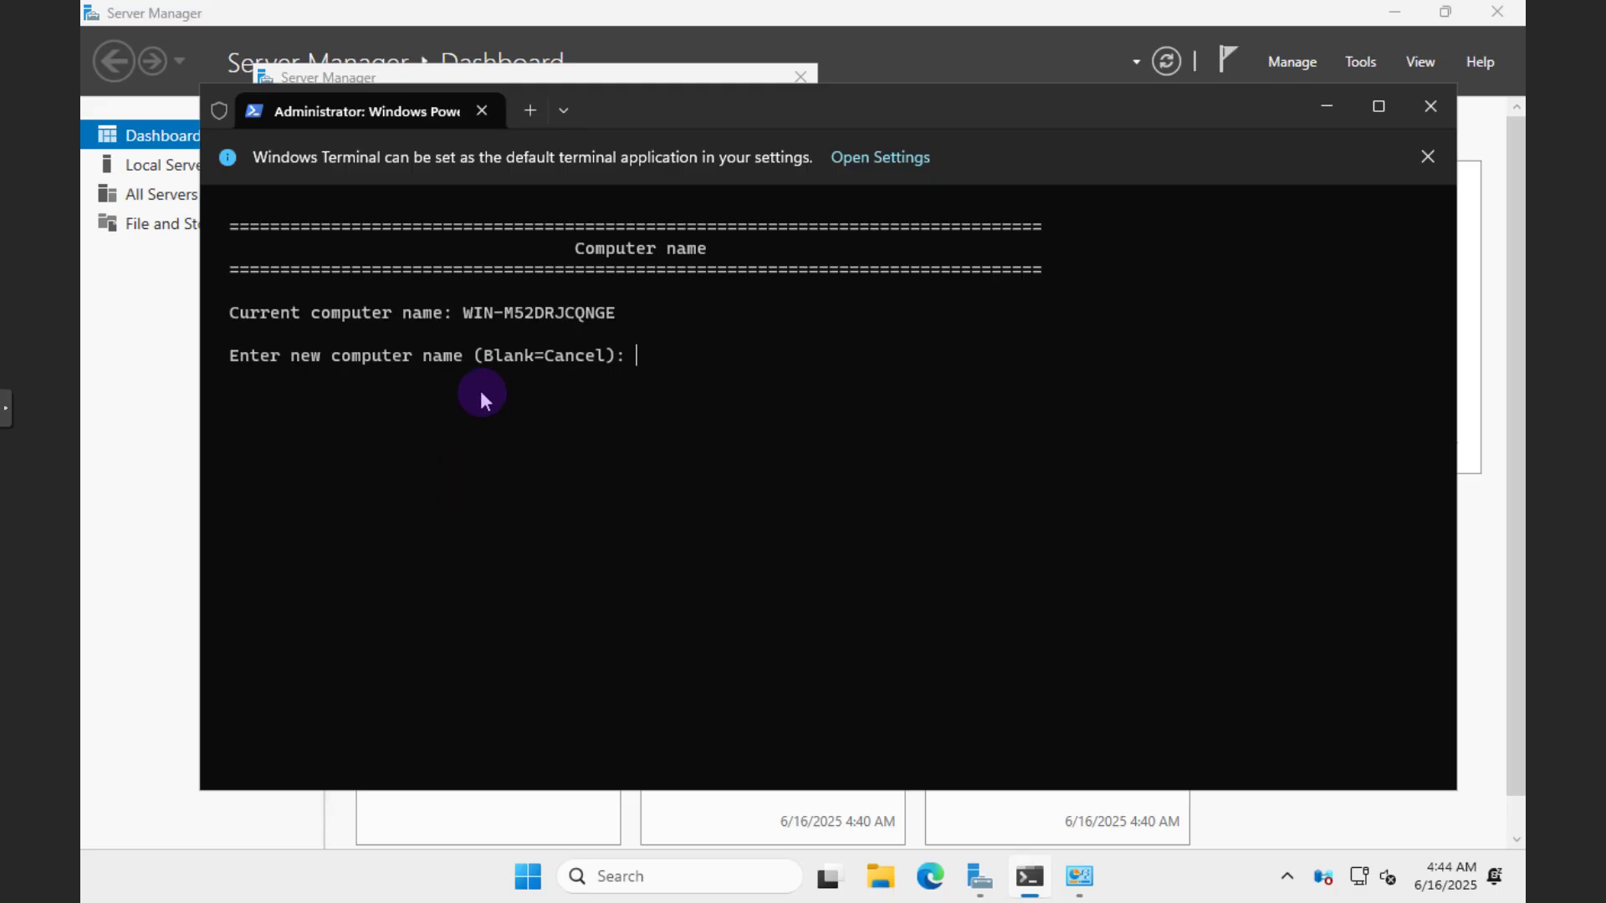
type("DC01")
key("Return")
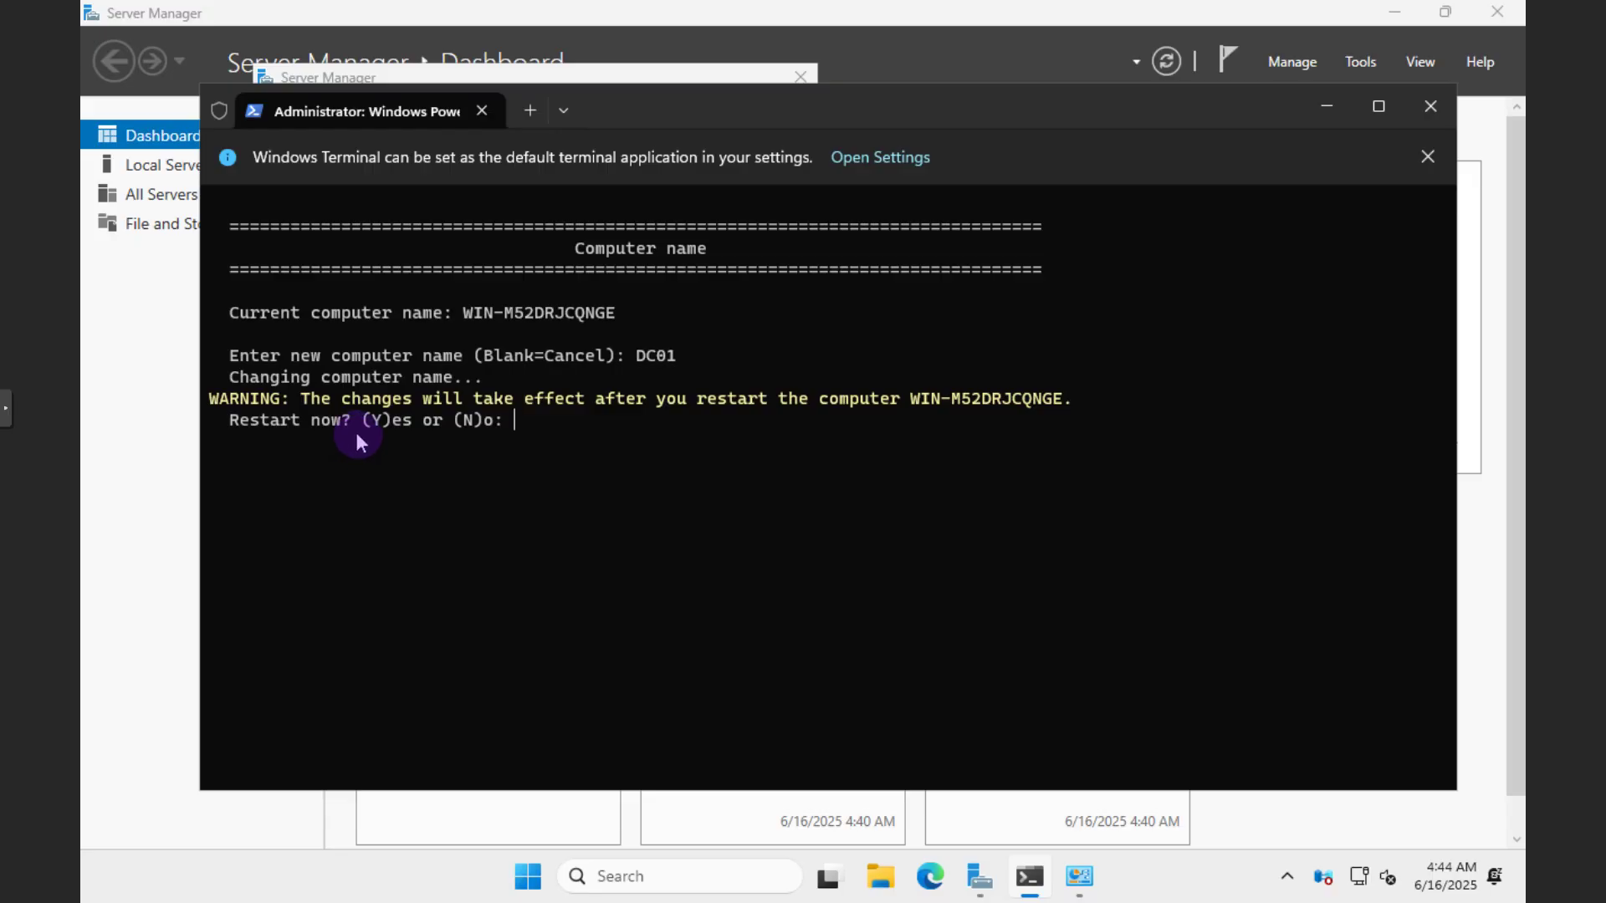
type("y")
key("Return")
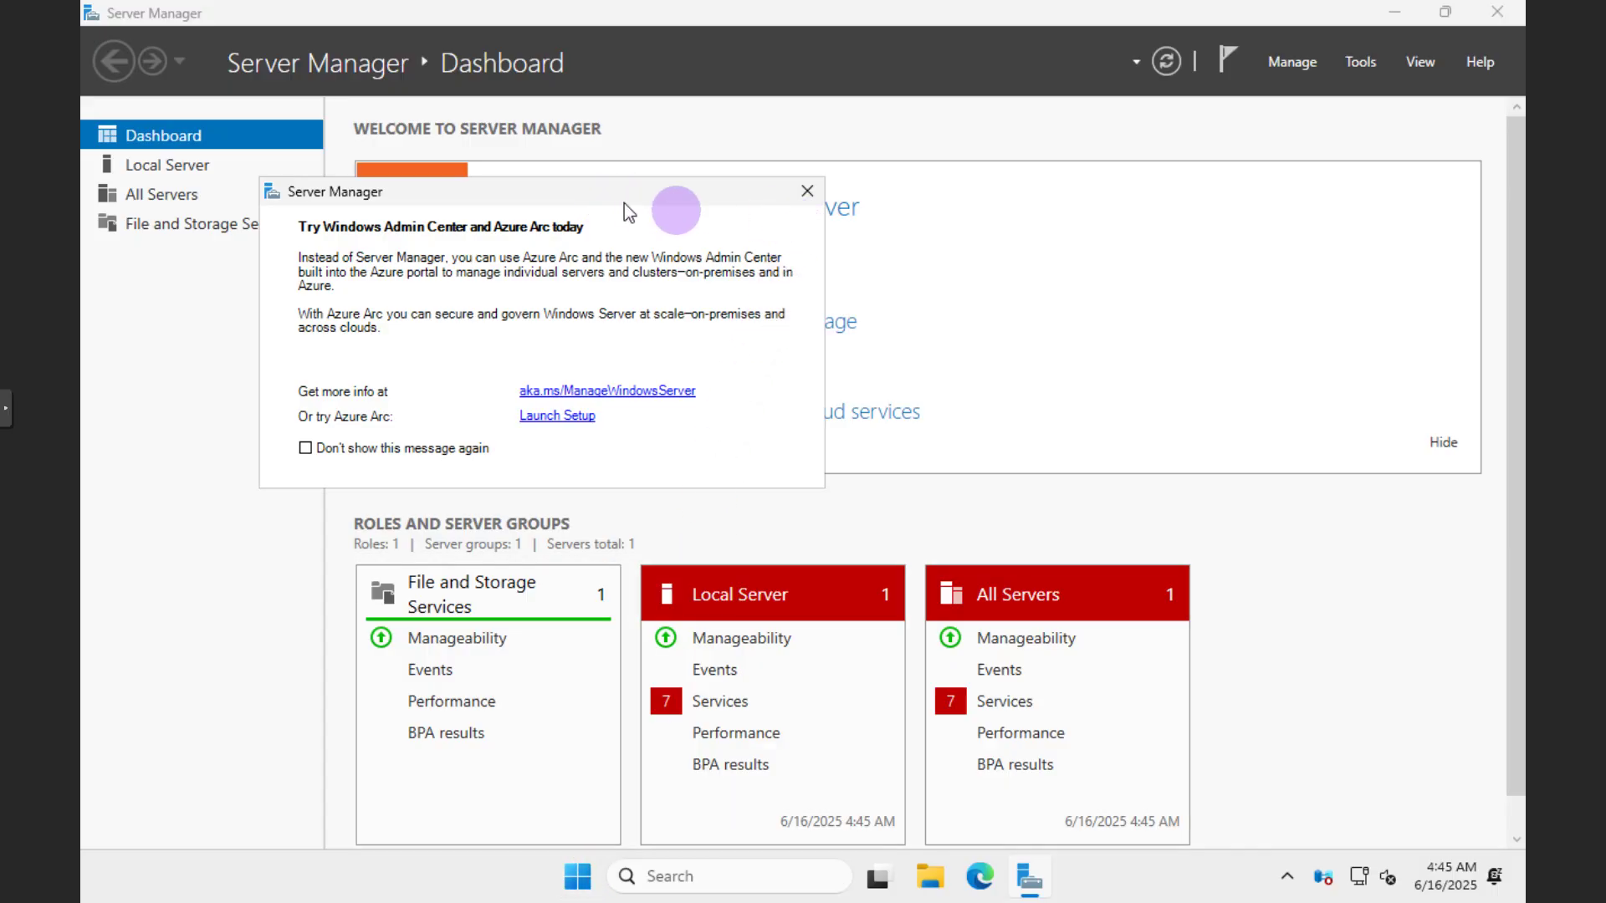
Dismiss the Windows Admin Center prompt with 'Don't show this message again' ticked.
left_click(322, 449)
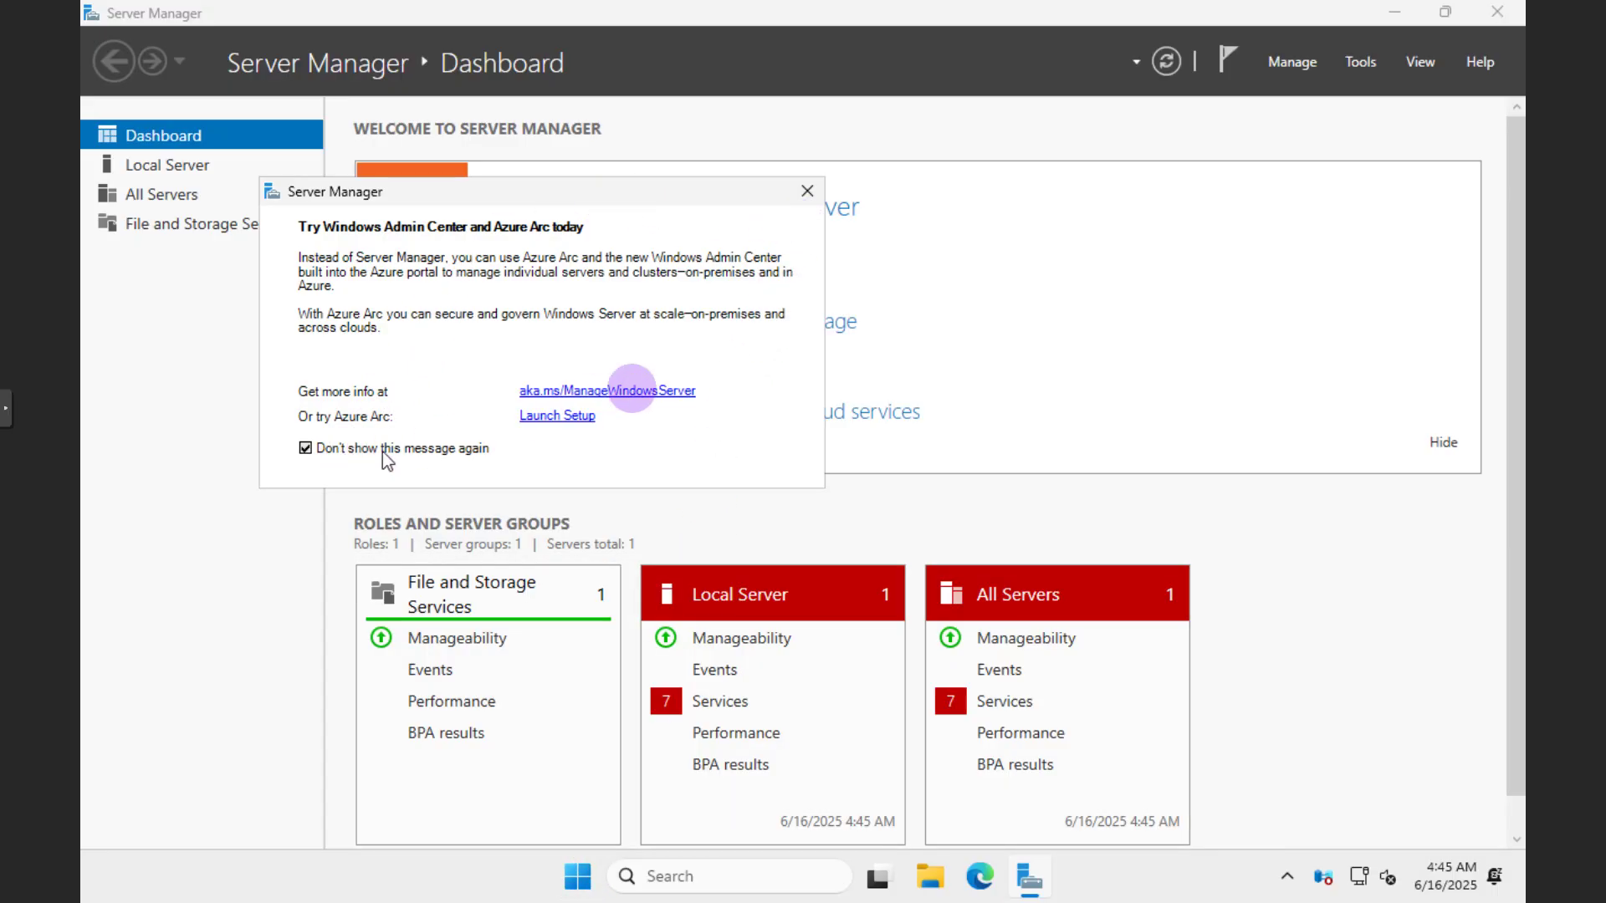
left_click(807, 191)
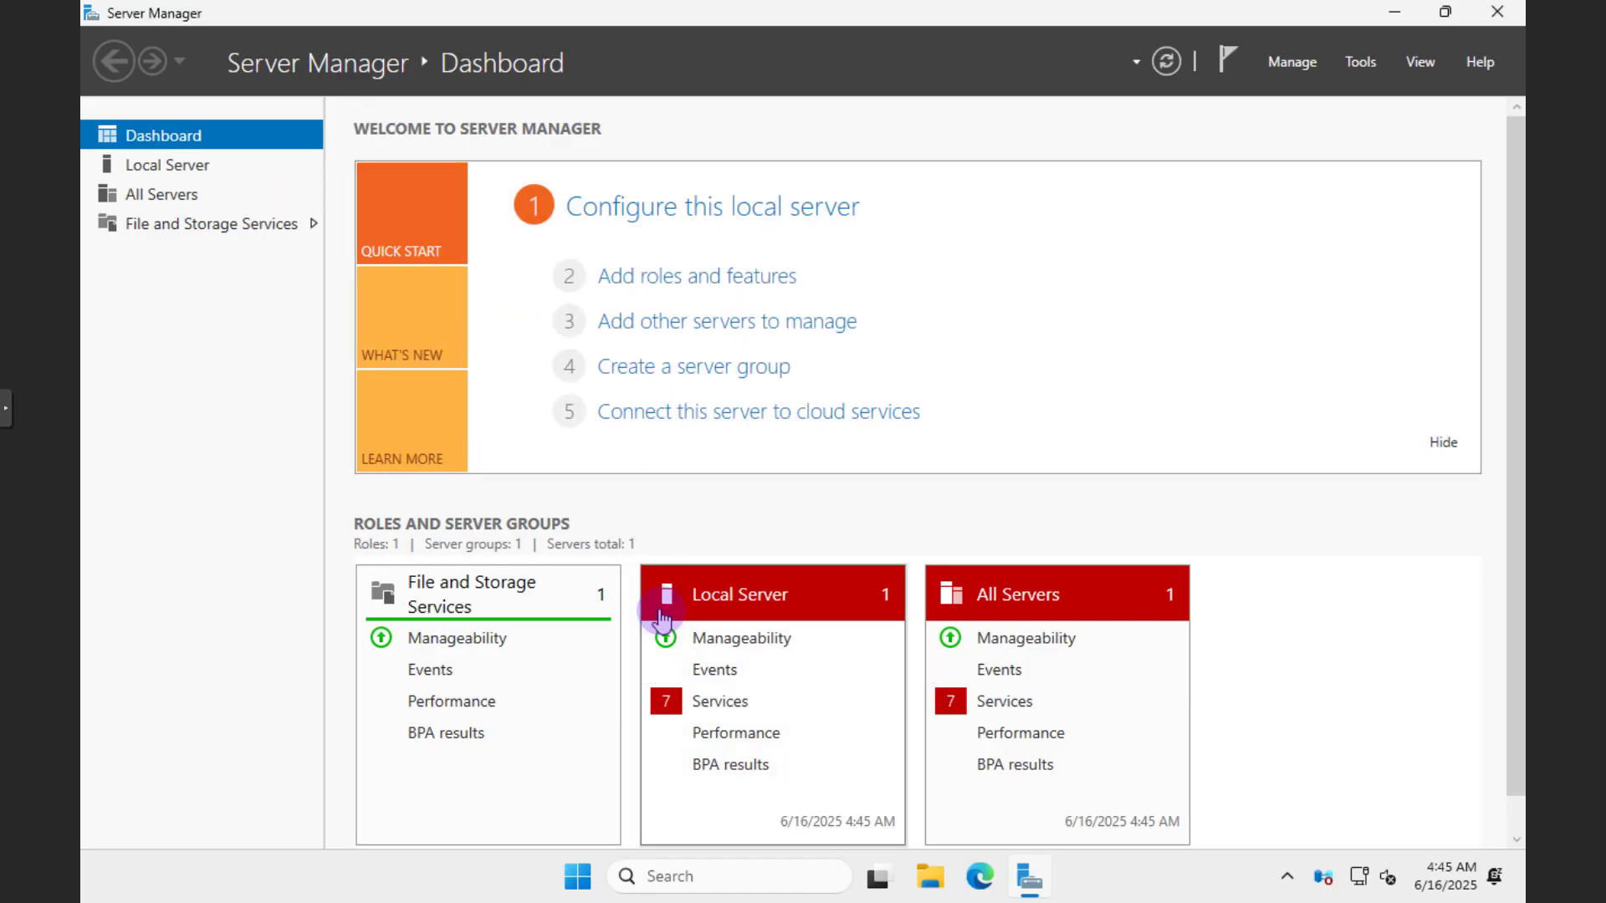
scroll(678, 590, "down", 1)
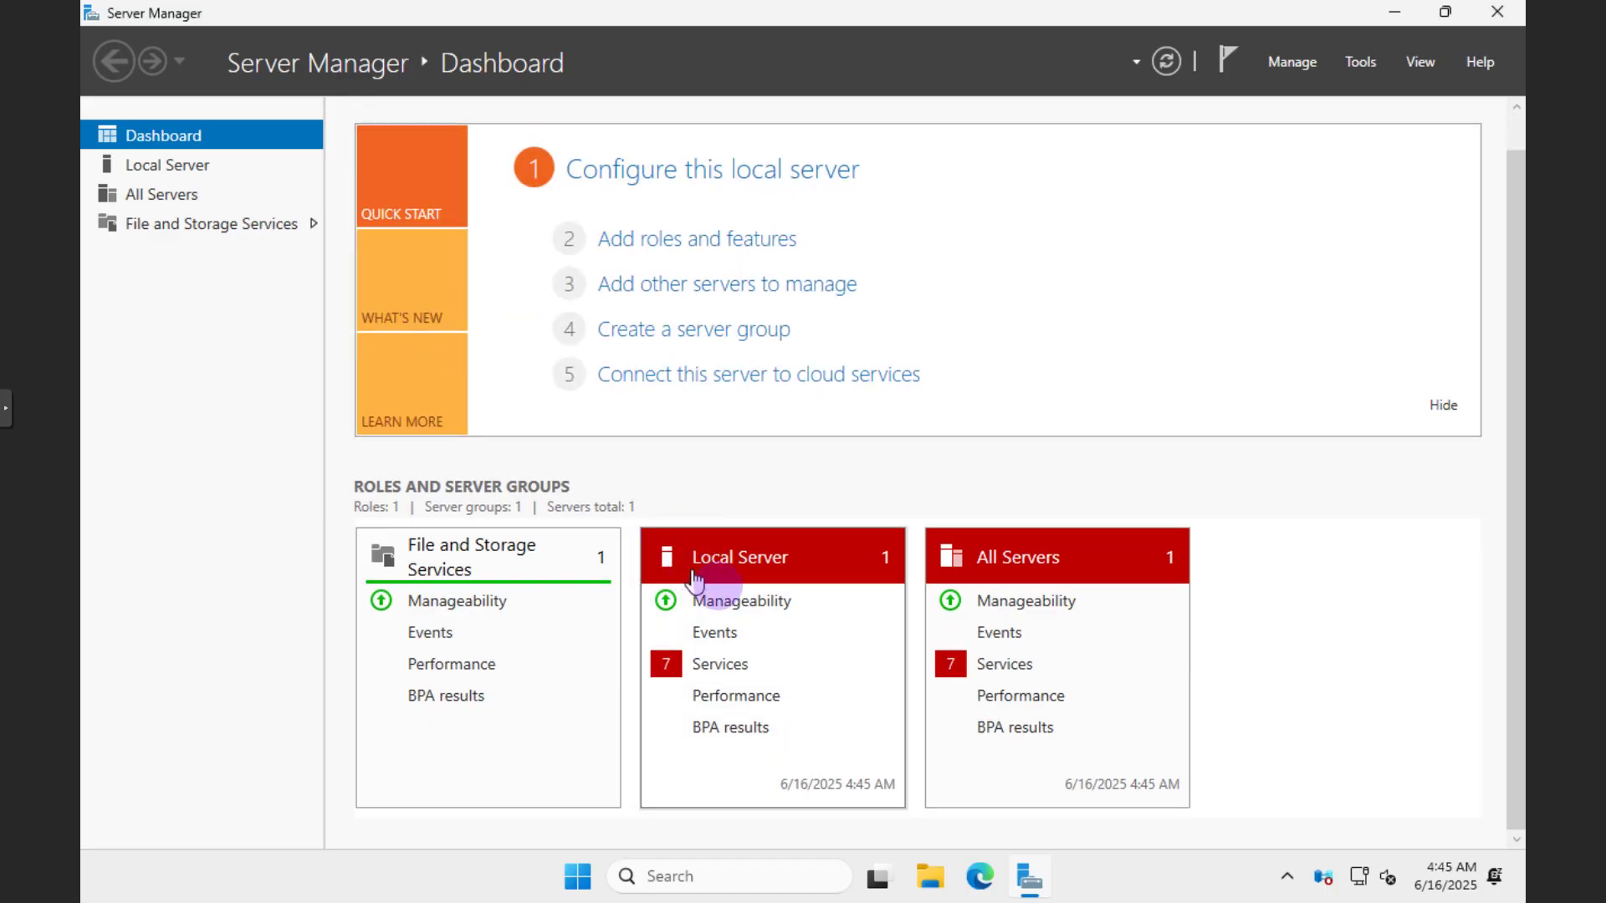
scroll(736, 598, "up", 1)
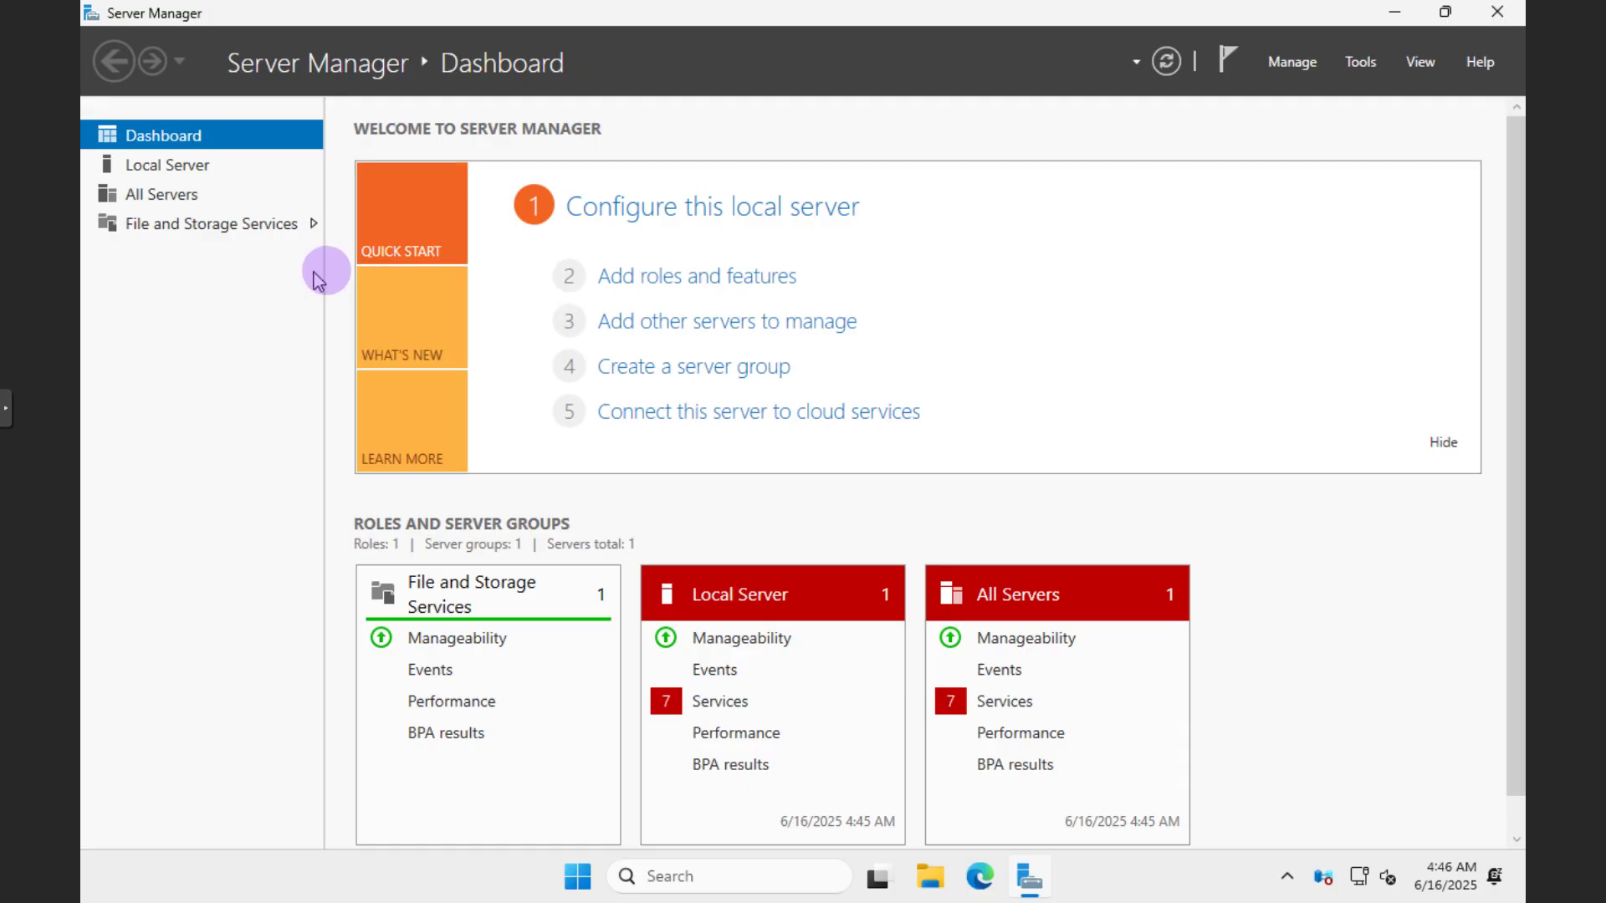
left_click_drag(325, 268, 332, 266)
scroll(615, 640, "down", 1)
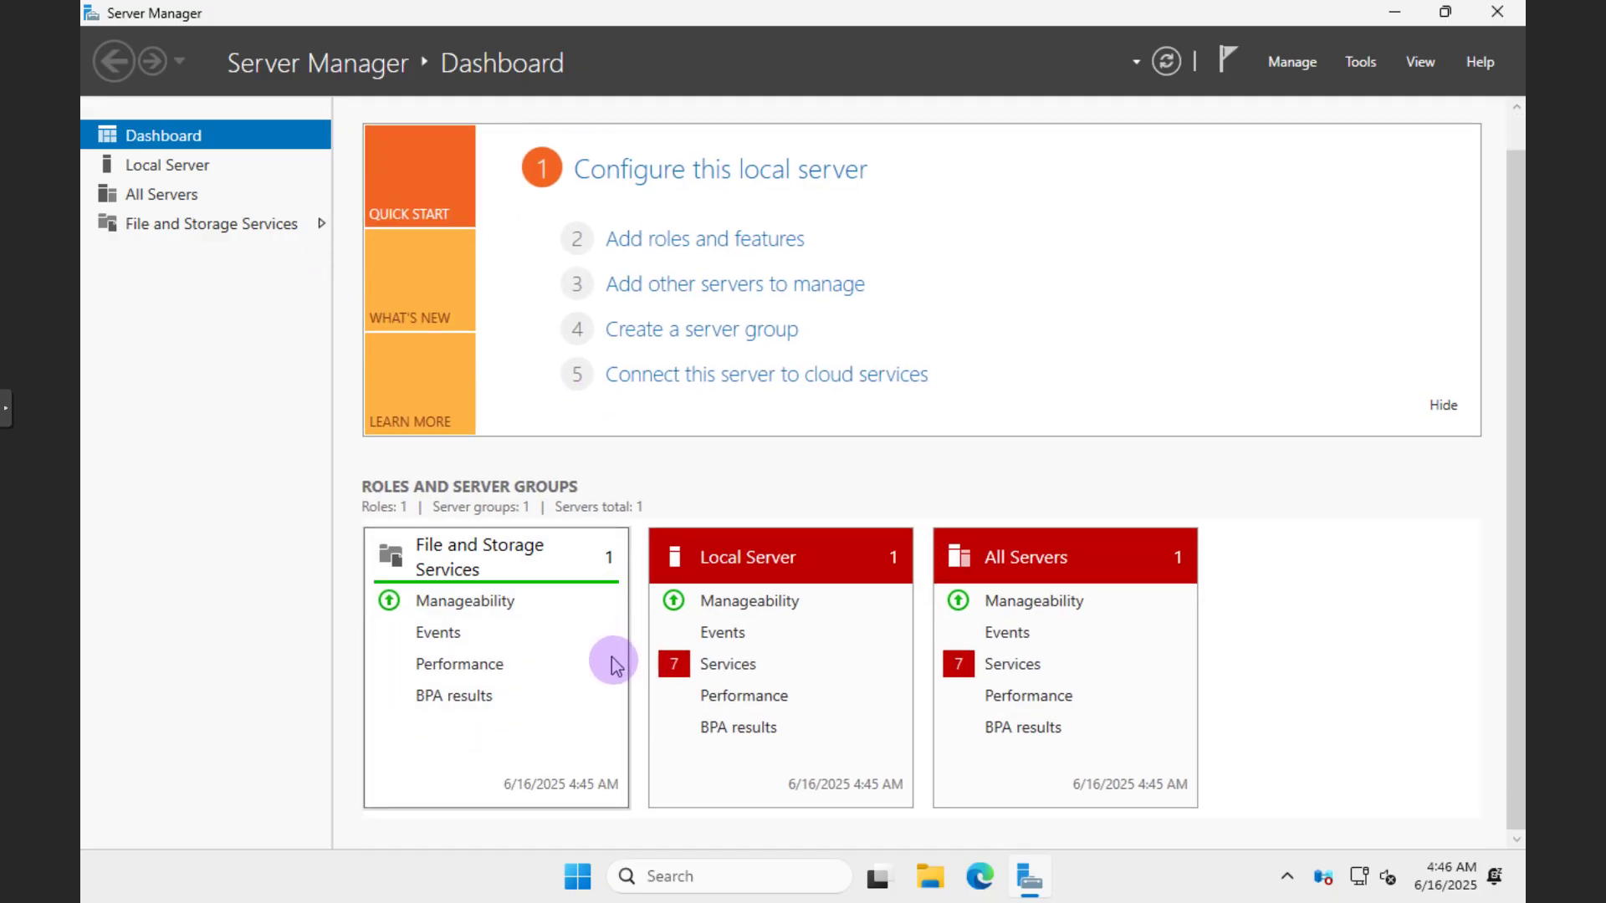
scroll(644, 690, "up", 1)
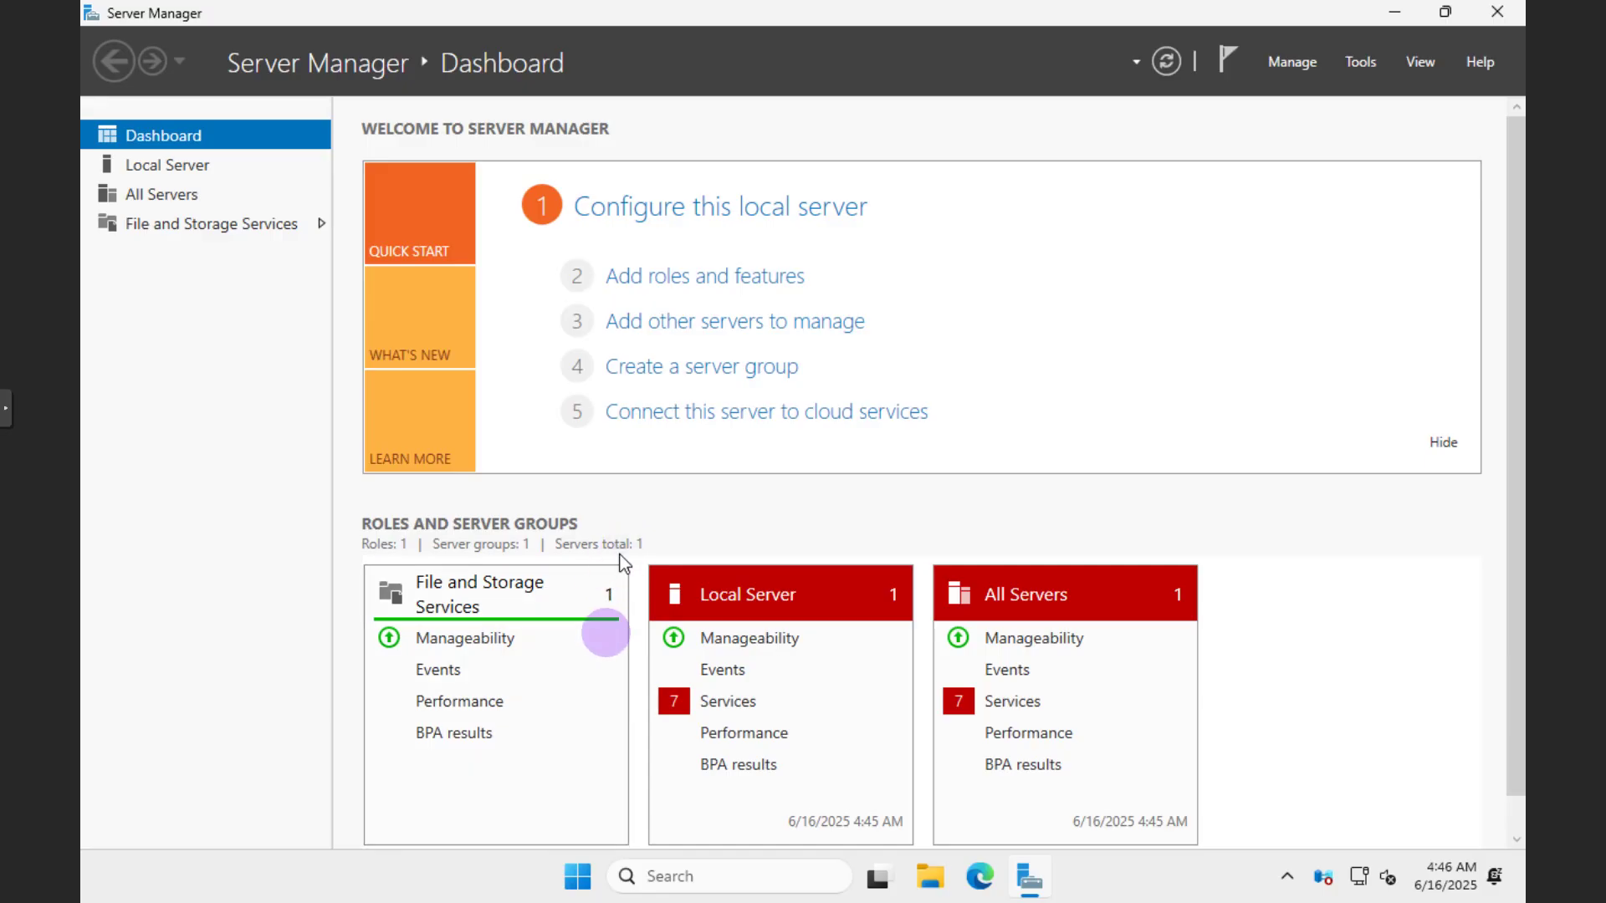
Search Start for 'computer name' and confirm in Settings that the device name is DC01.
left_click(577, 872)
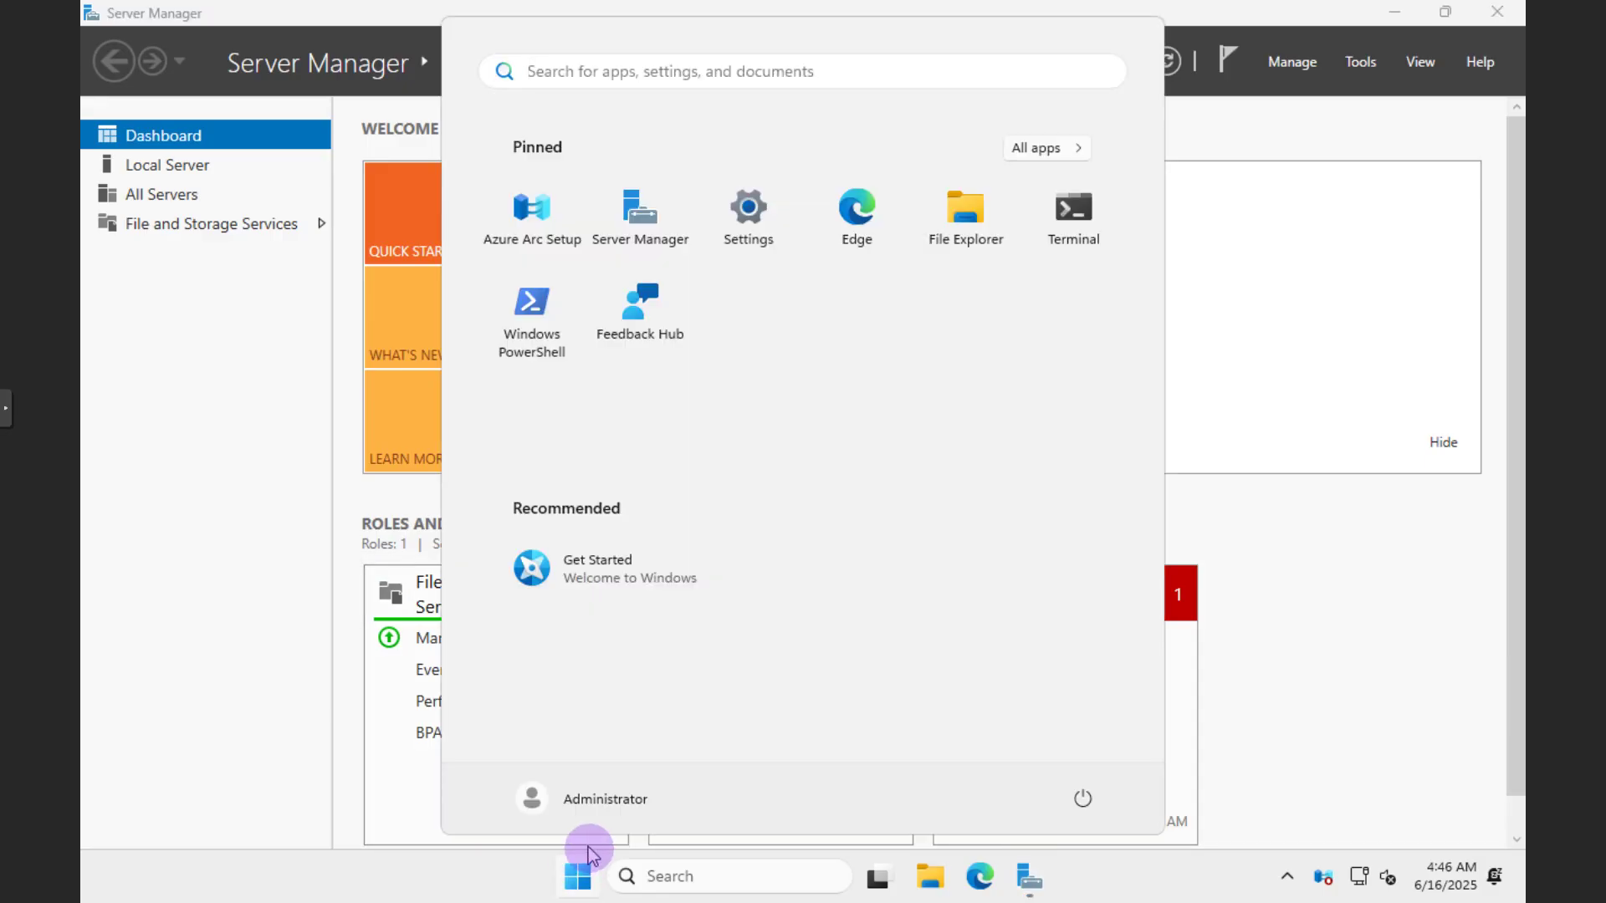
type("co")
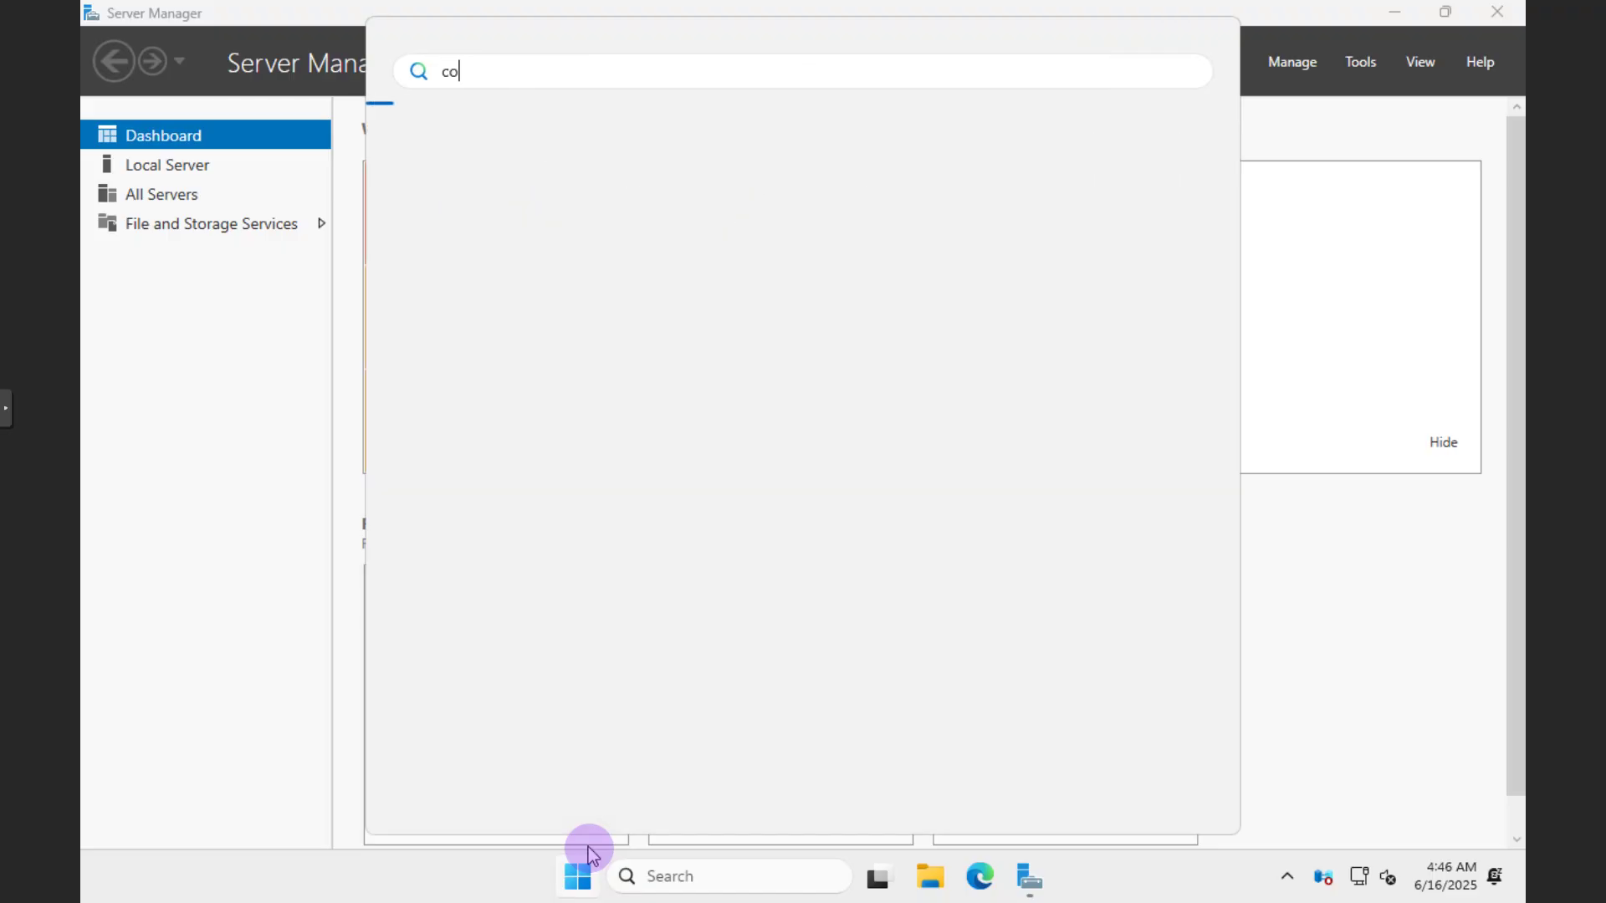
type("mputer name")
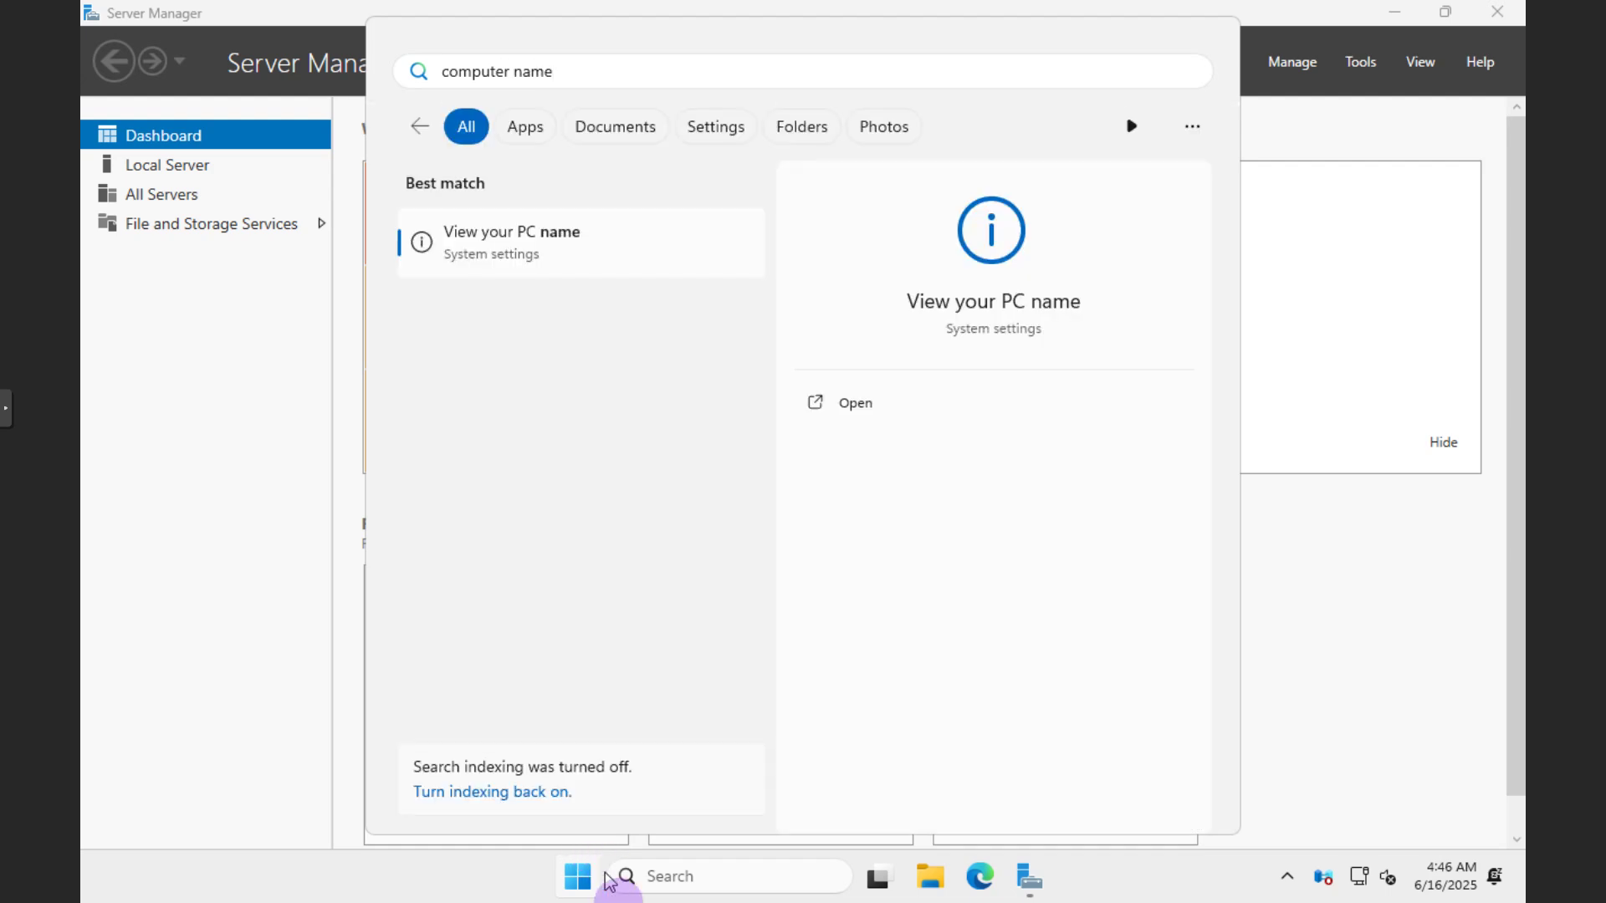
left_click(531, 253)
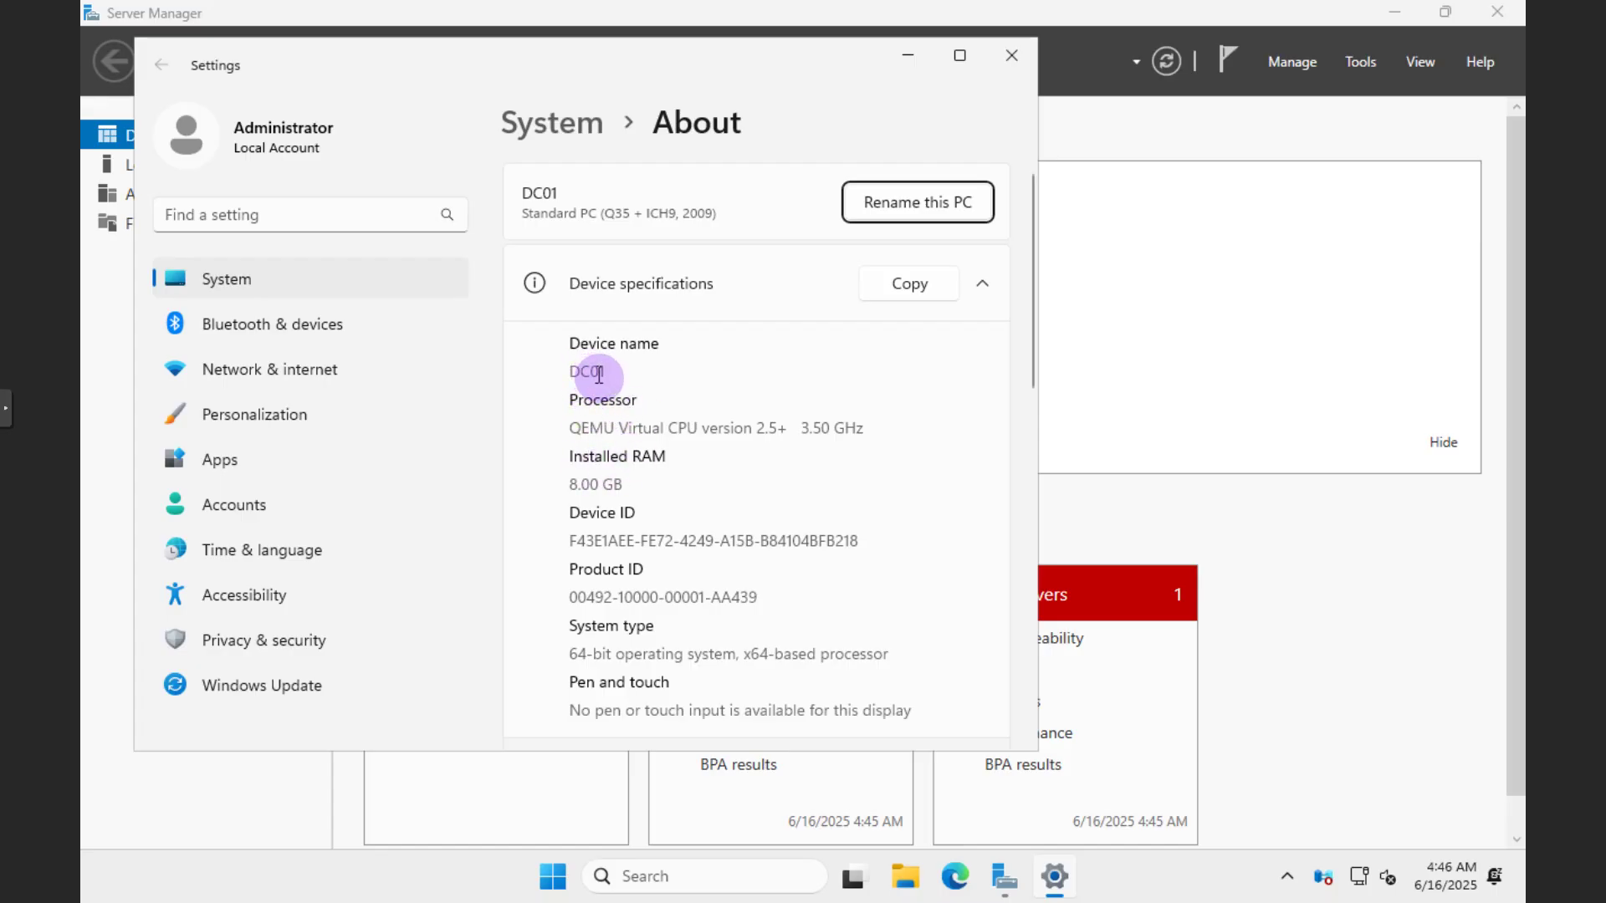
scroll(674, 577, "down", 5)
scroll(679, 596, "down", 2)
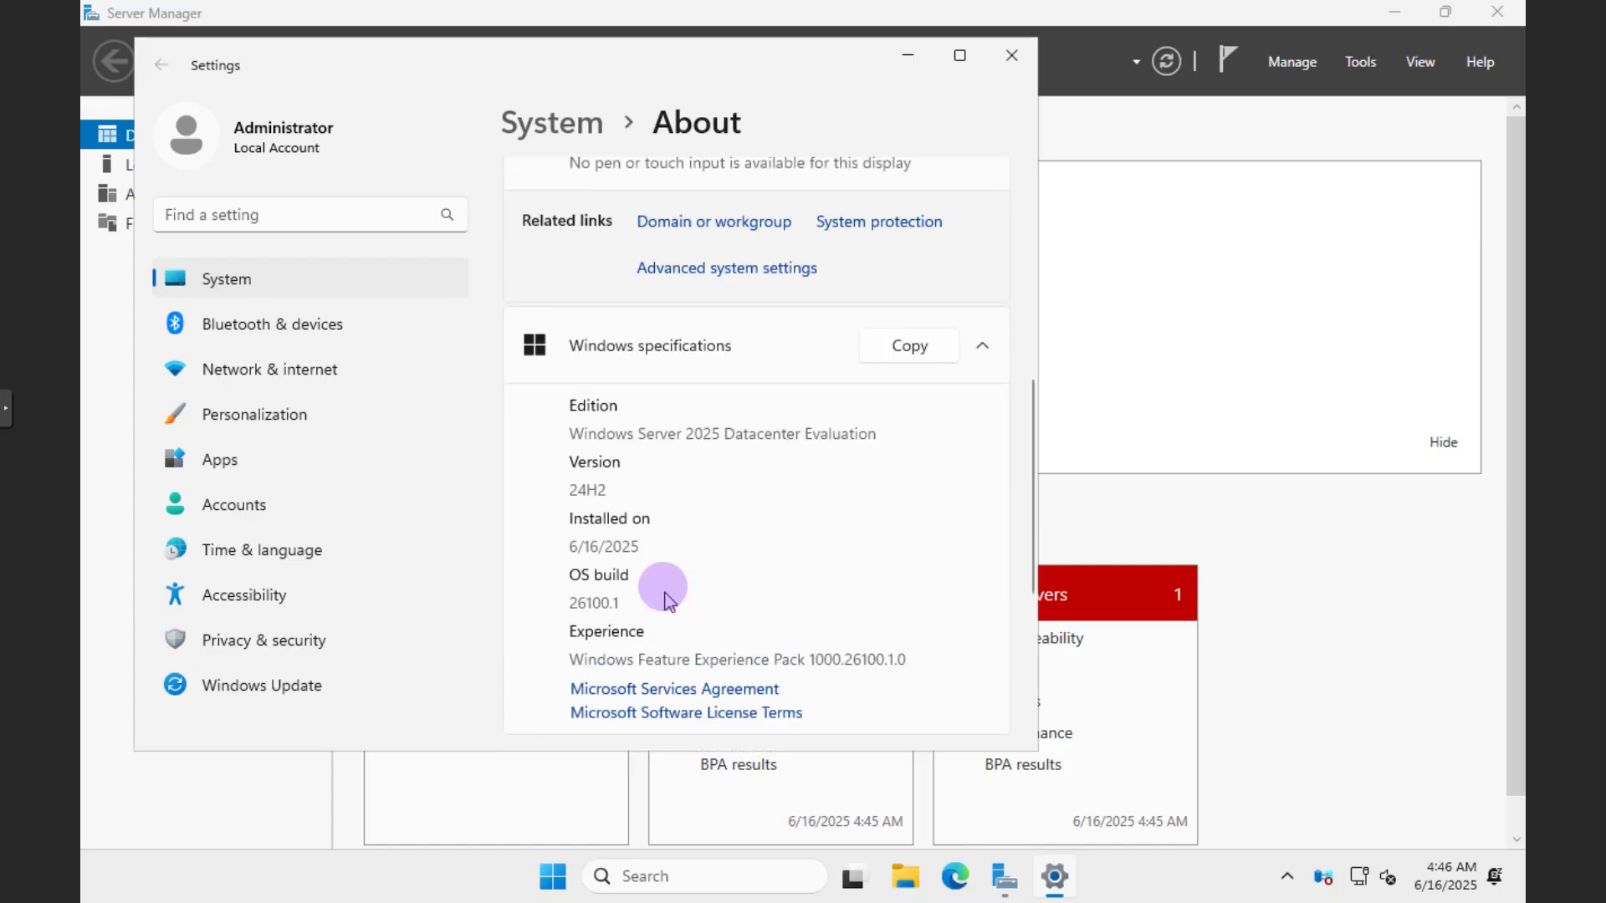
scroll(689, 405, "down", 2)
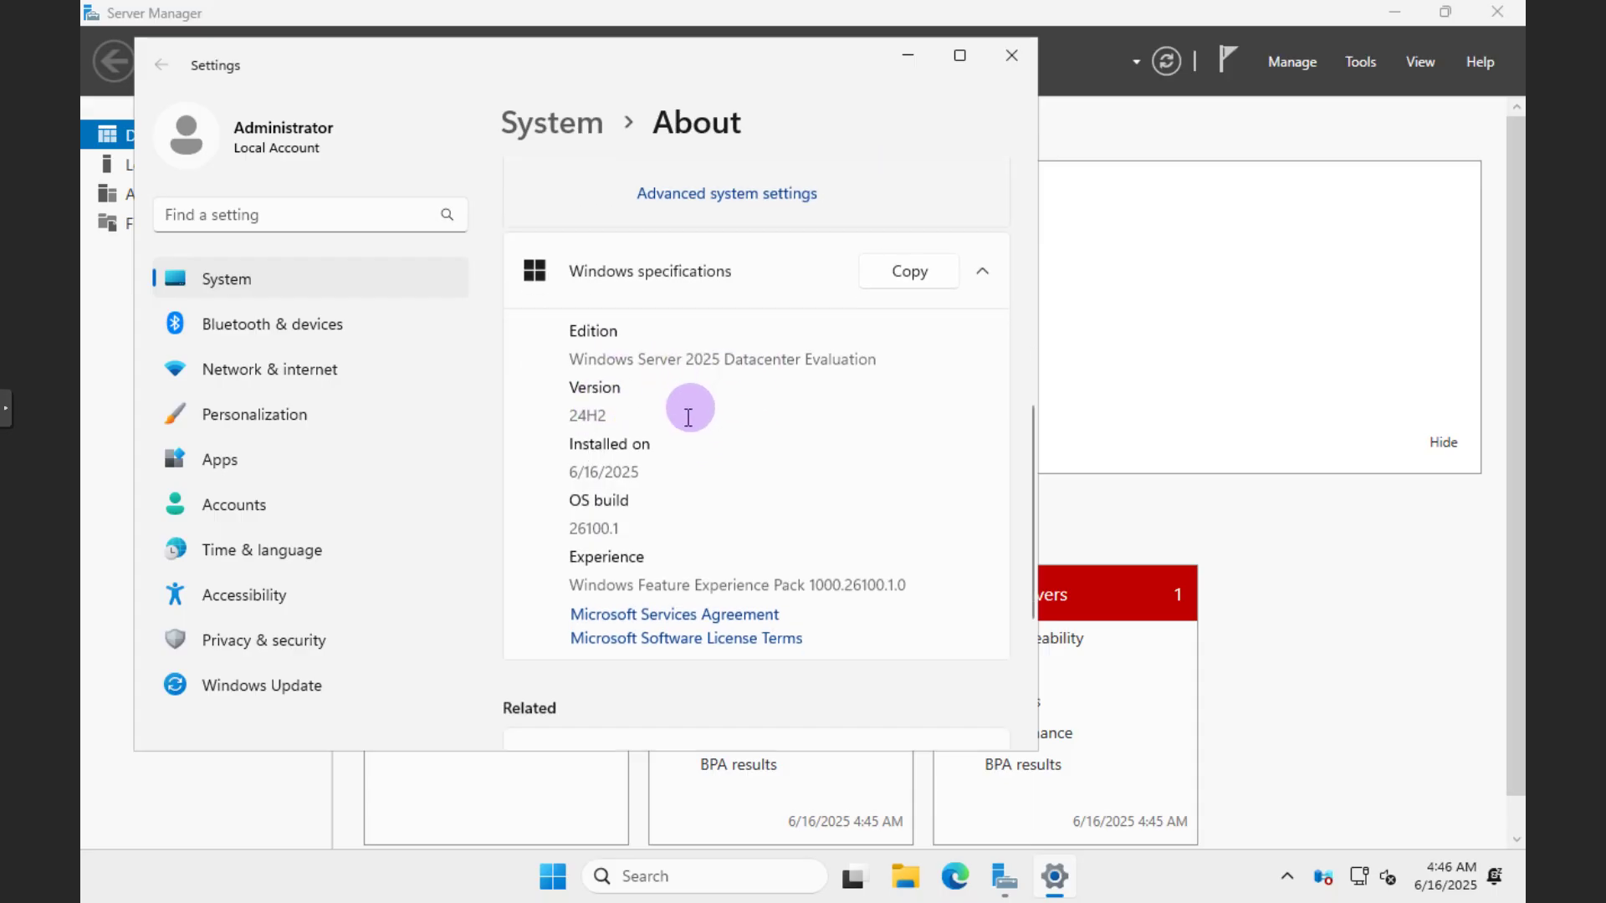
scroll(690, 403, "up", 10)
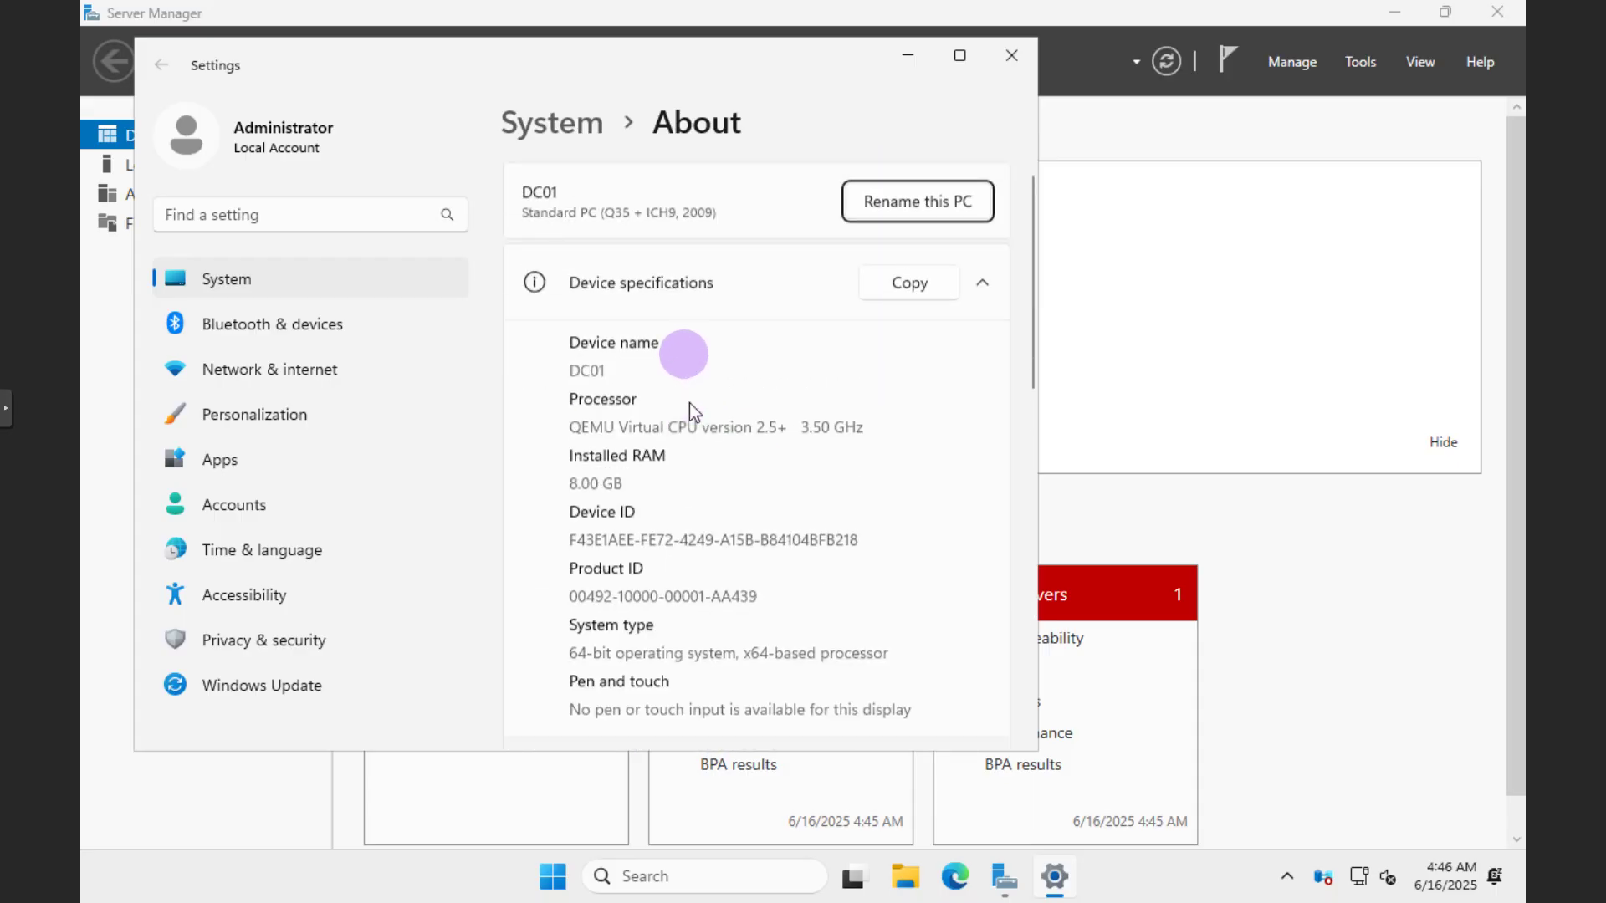
left_click(1012, 55)
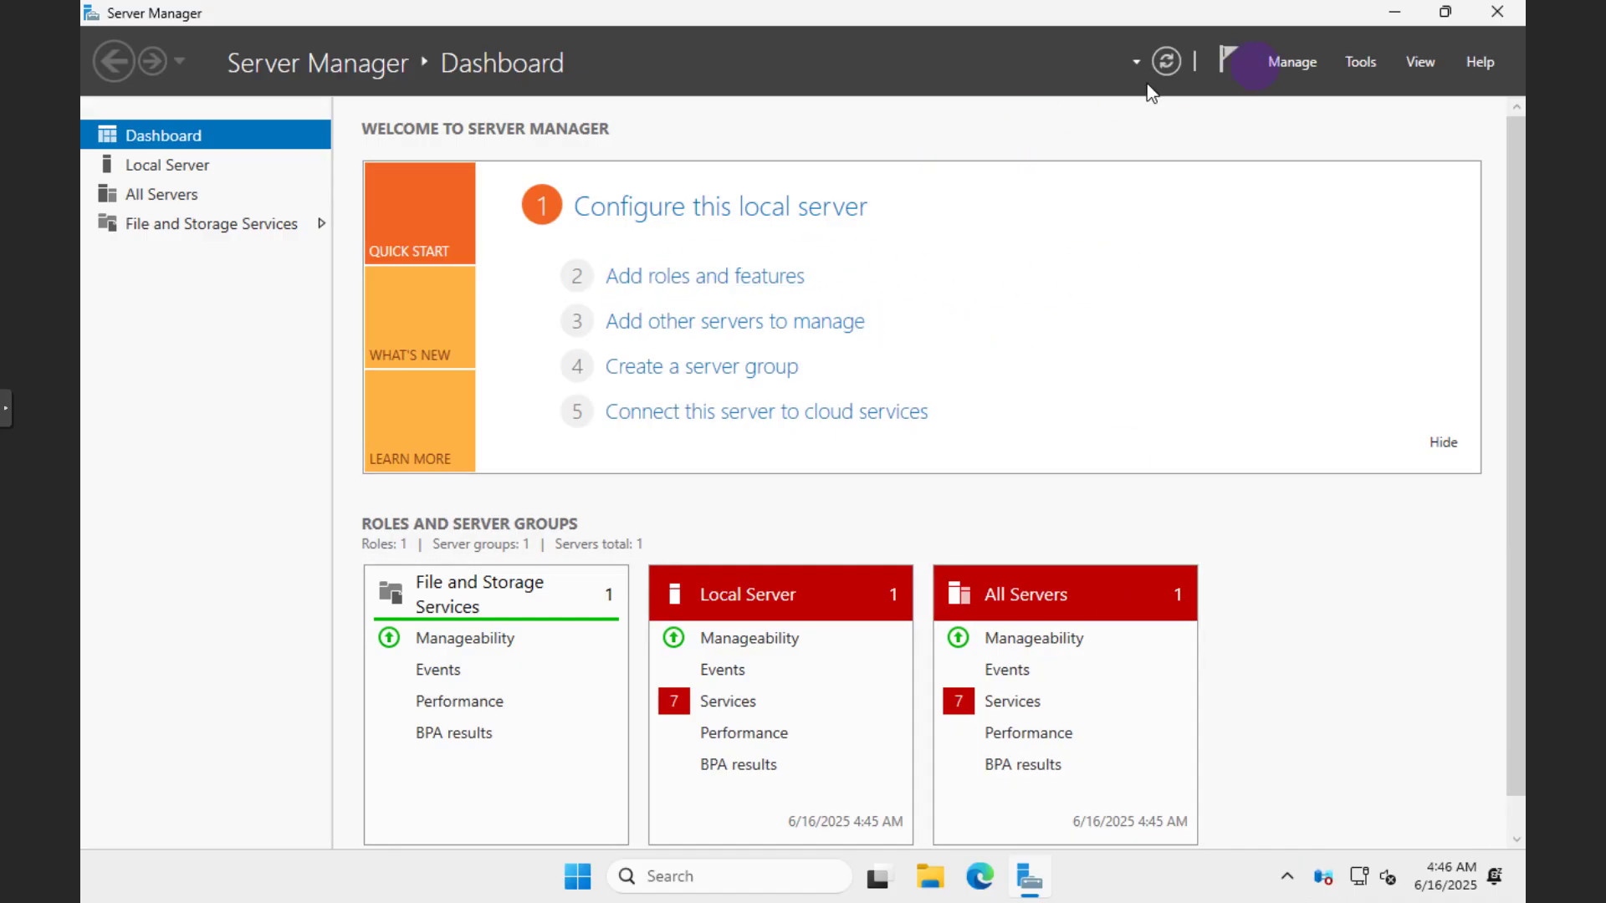
Start the Add Roles and Features Wizard as a role-based installation targeting DC01.
left_click(1288, 66)
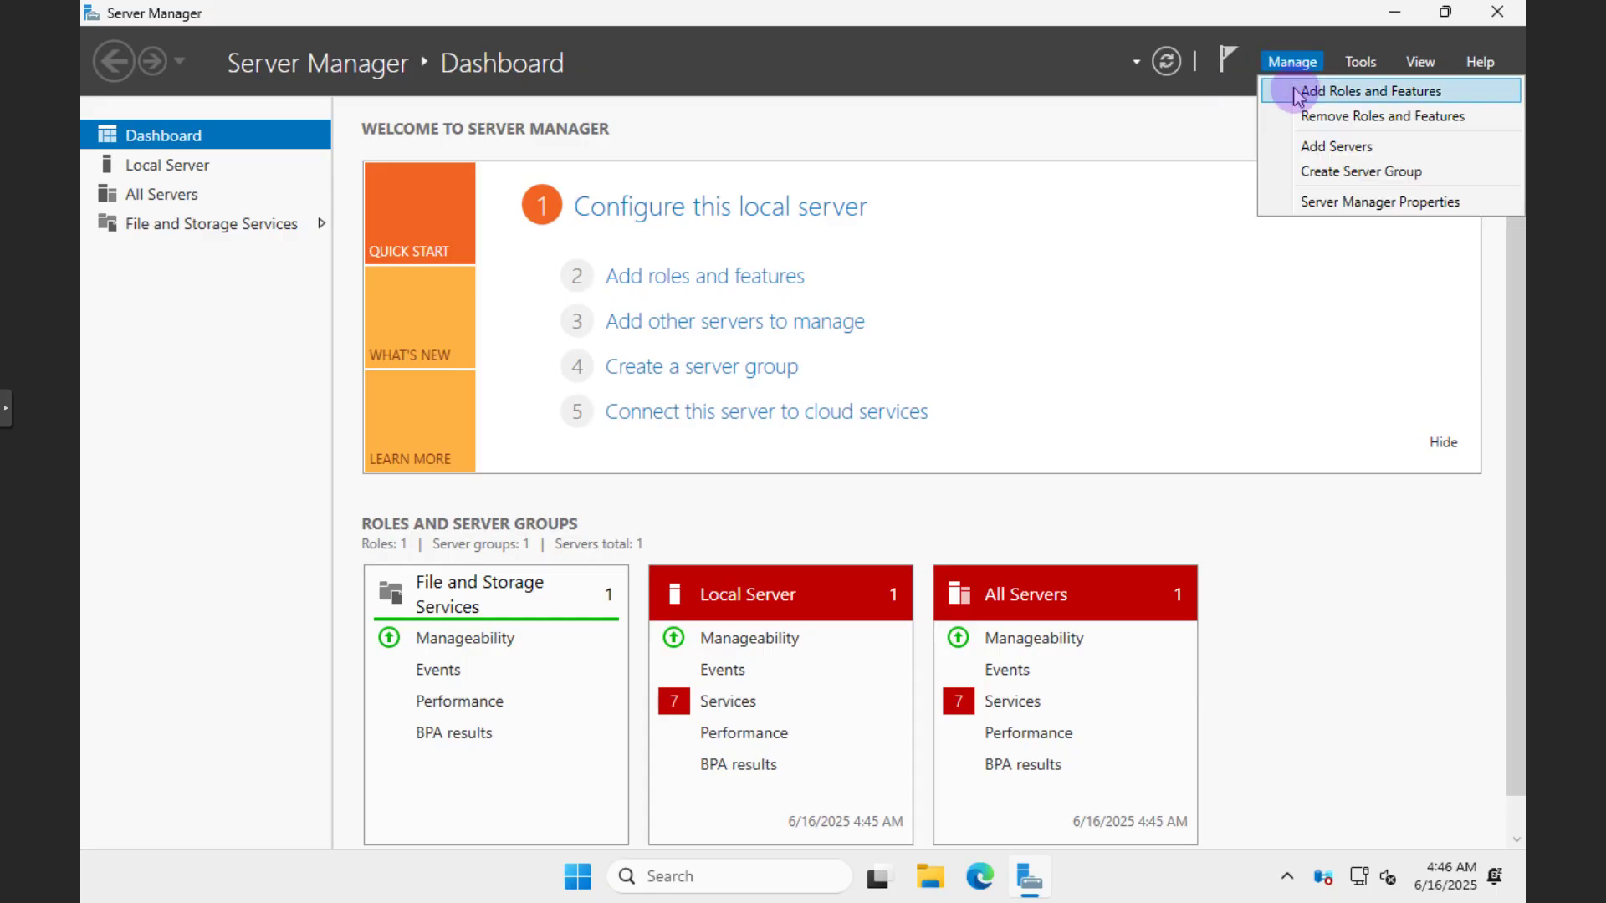
left_click(1298, 92)
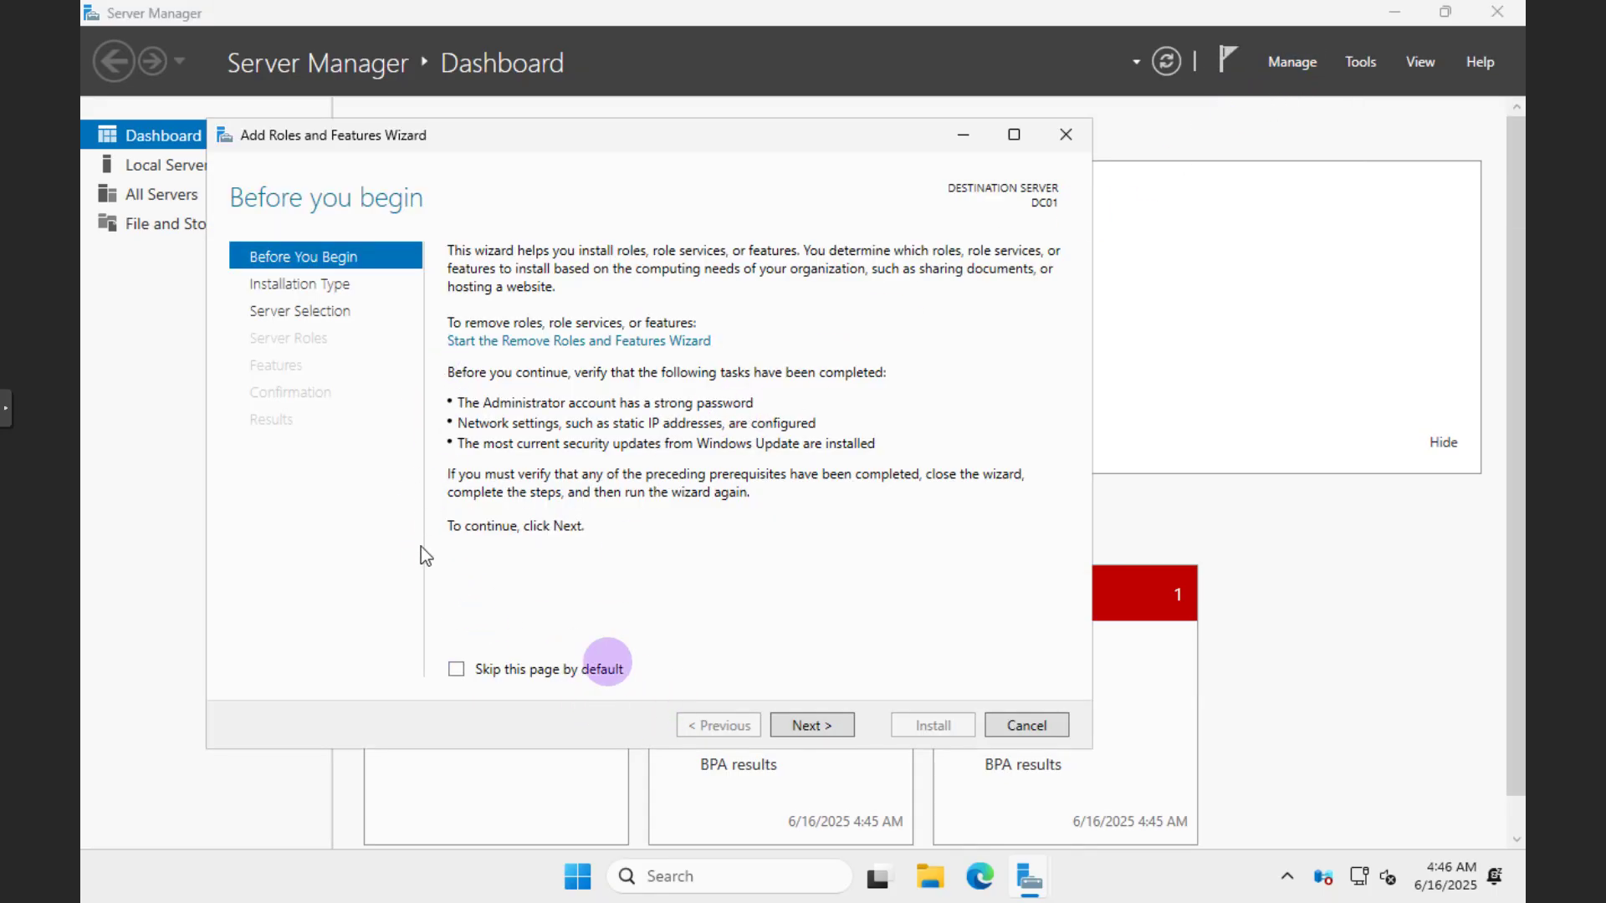
left_click(805, 727)
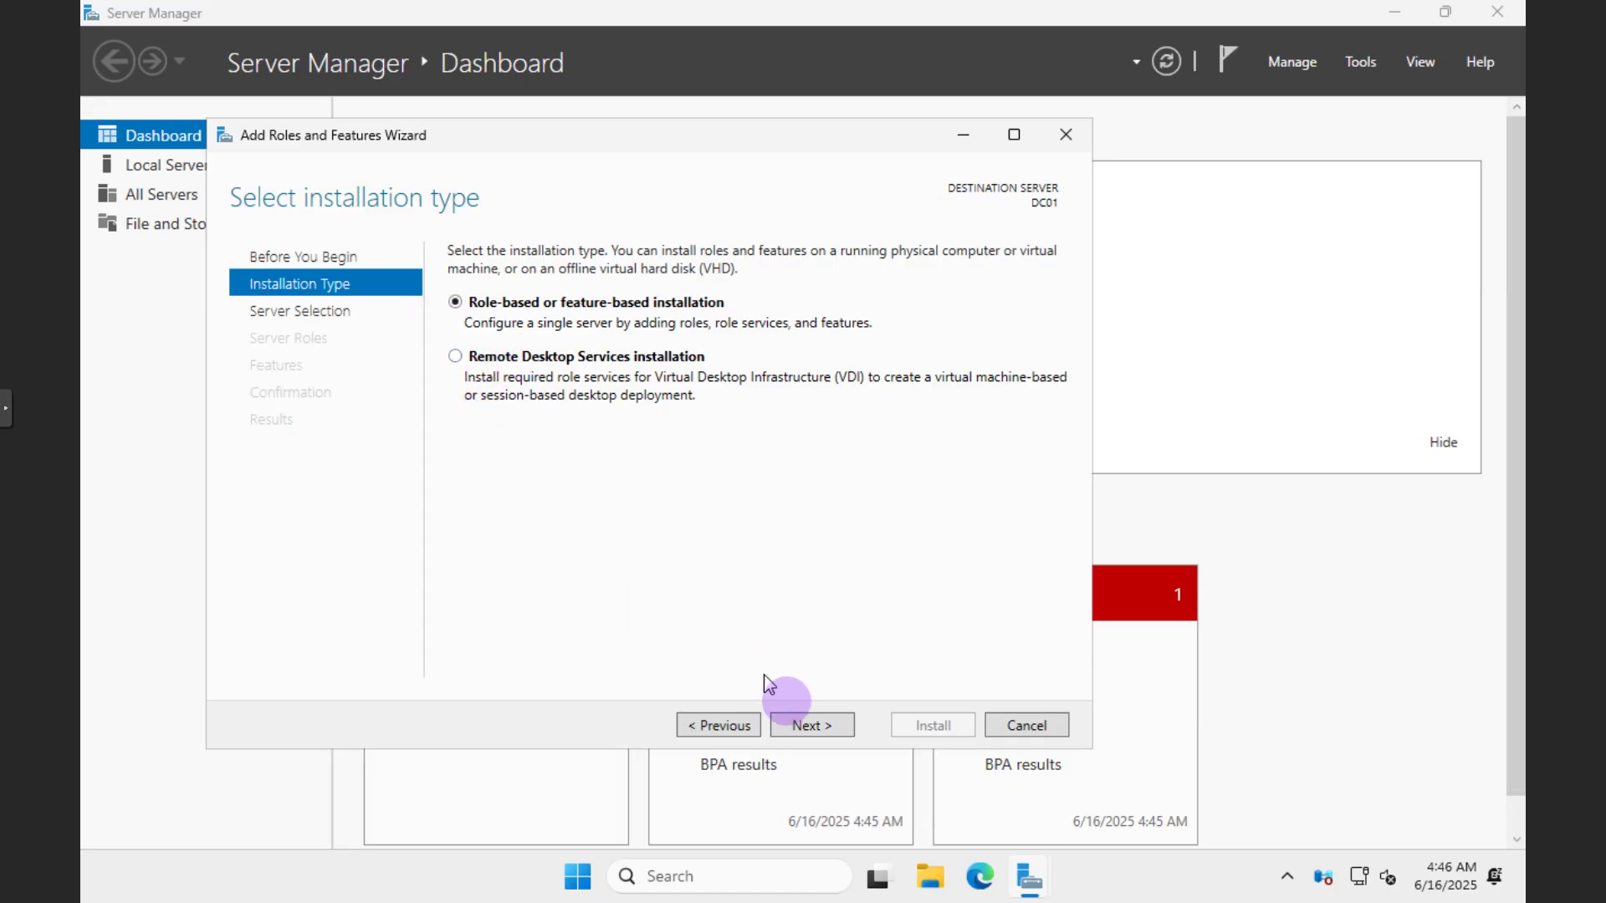
left_click(805, 728)
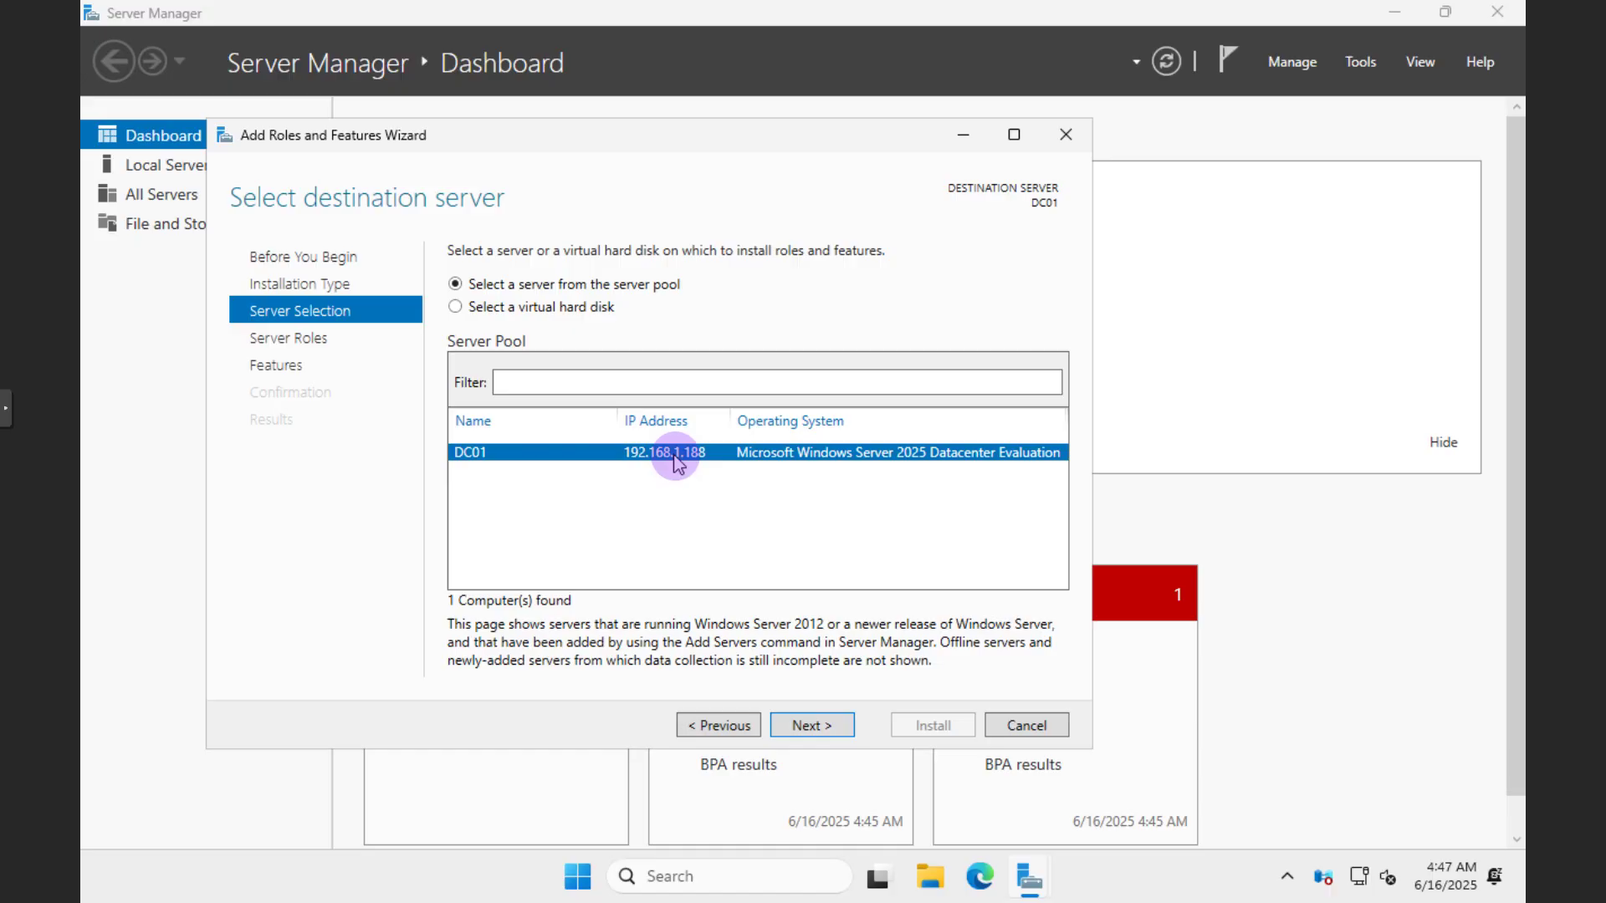
left_click(808, 727)
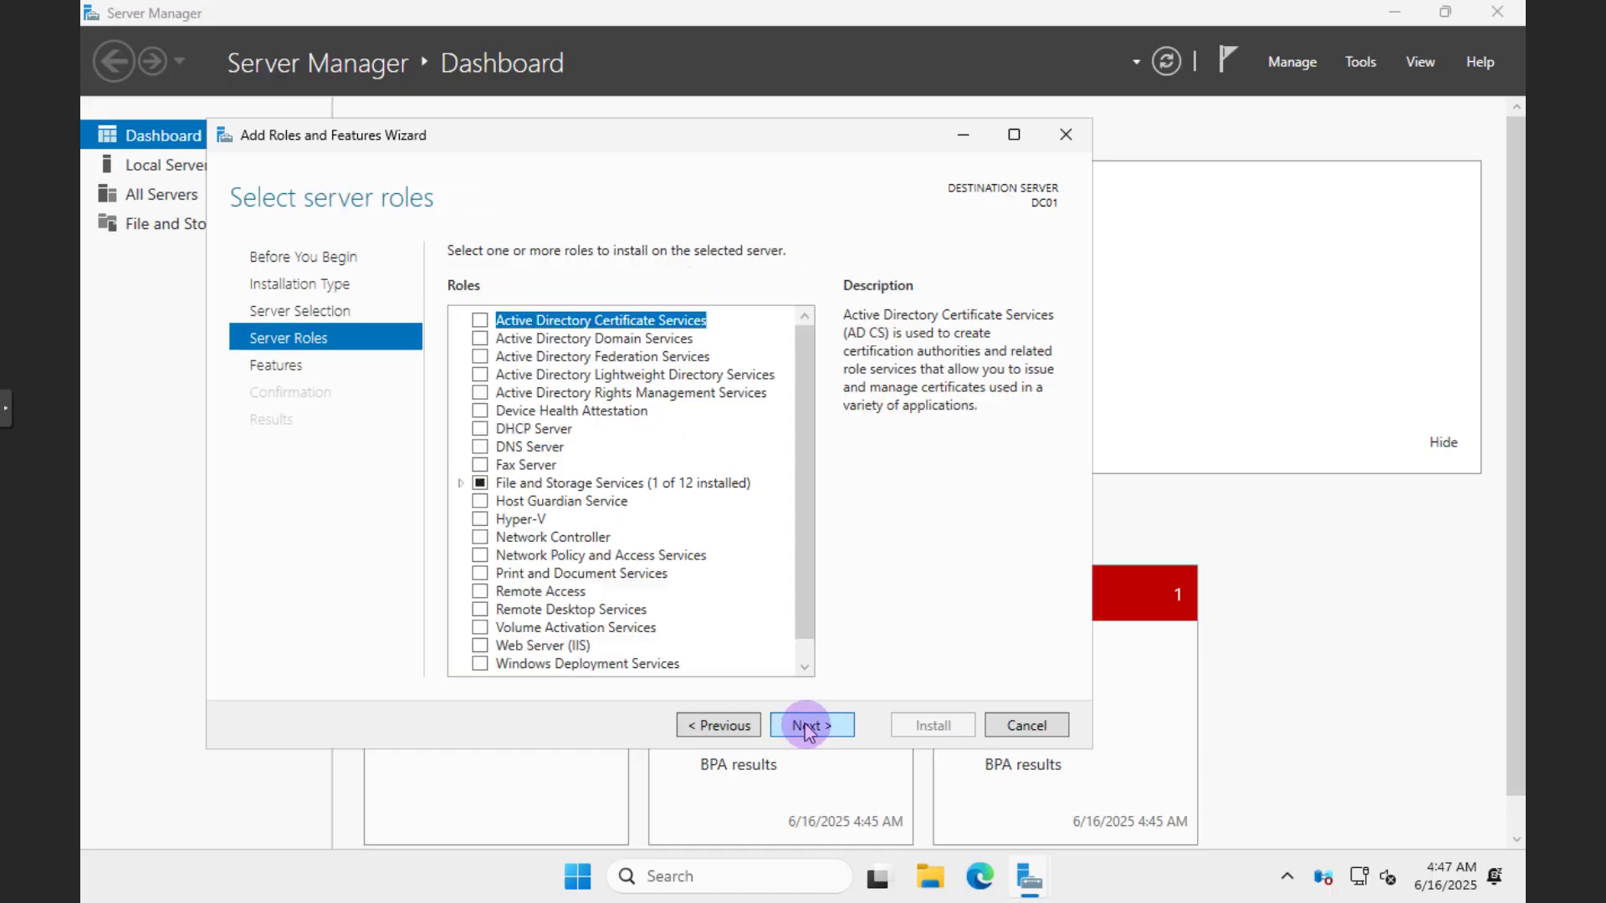
Select the Active Directory Domain Services and DNS Server roles with their required management tools.
left_click(479, 339)
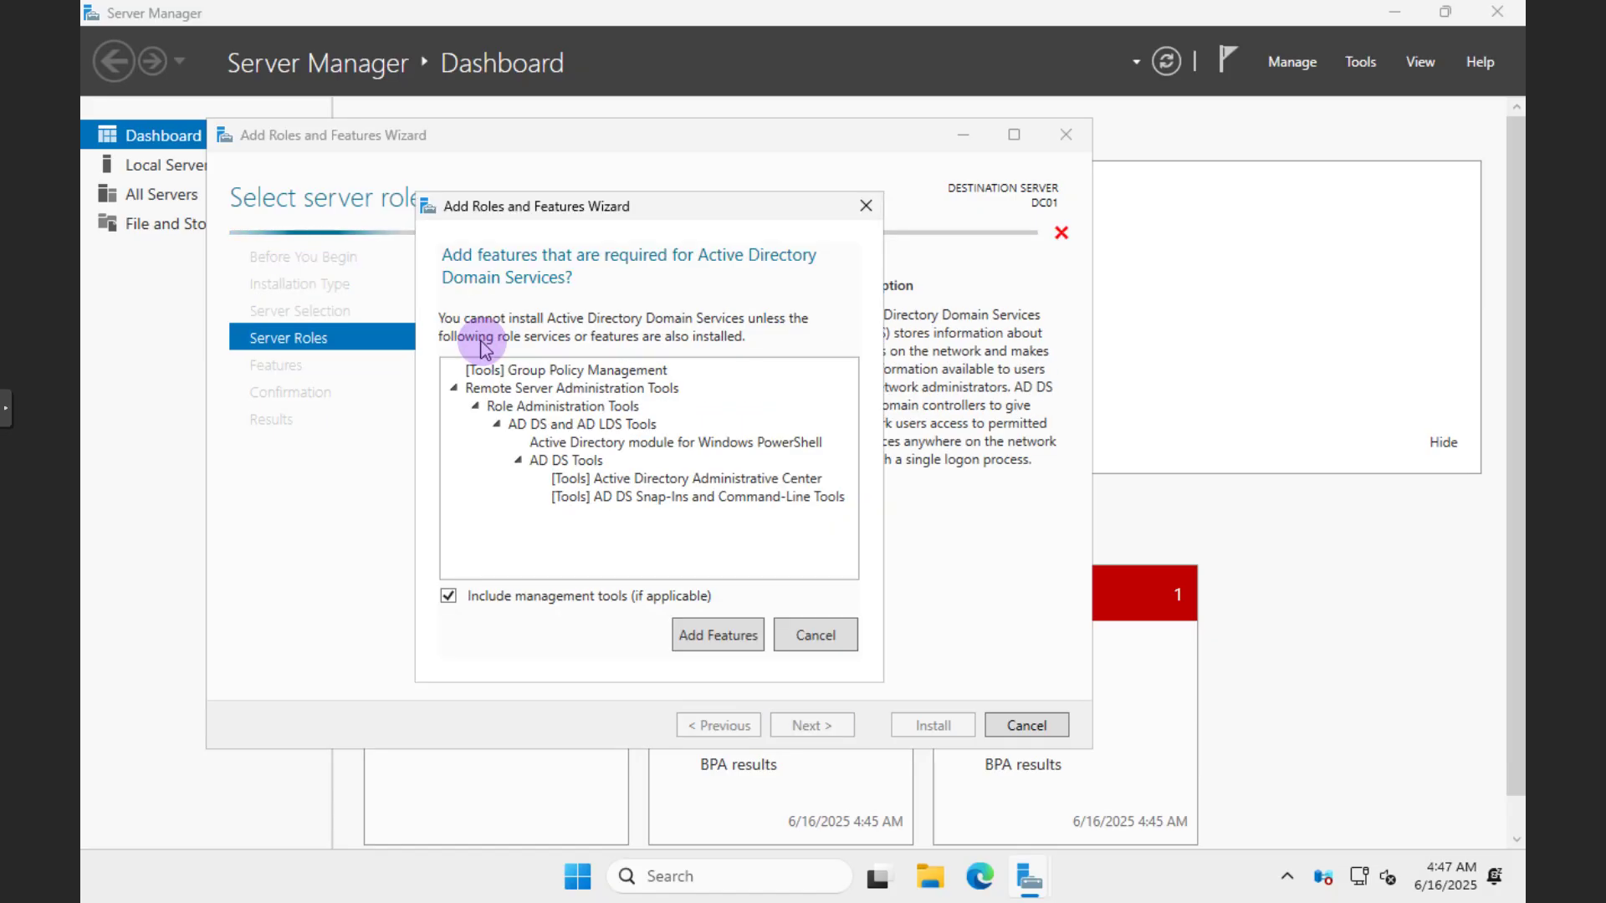
left_click(718, 637)
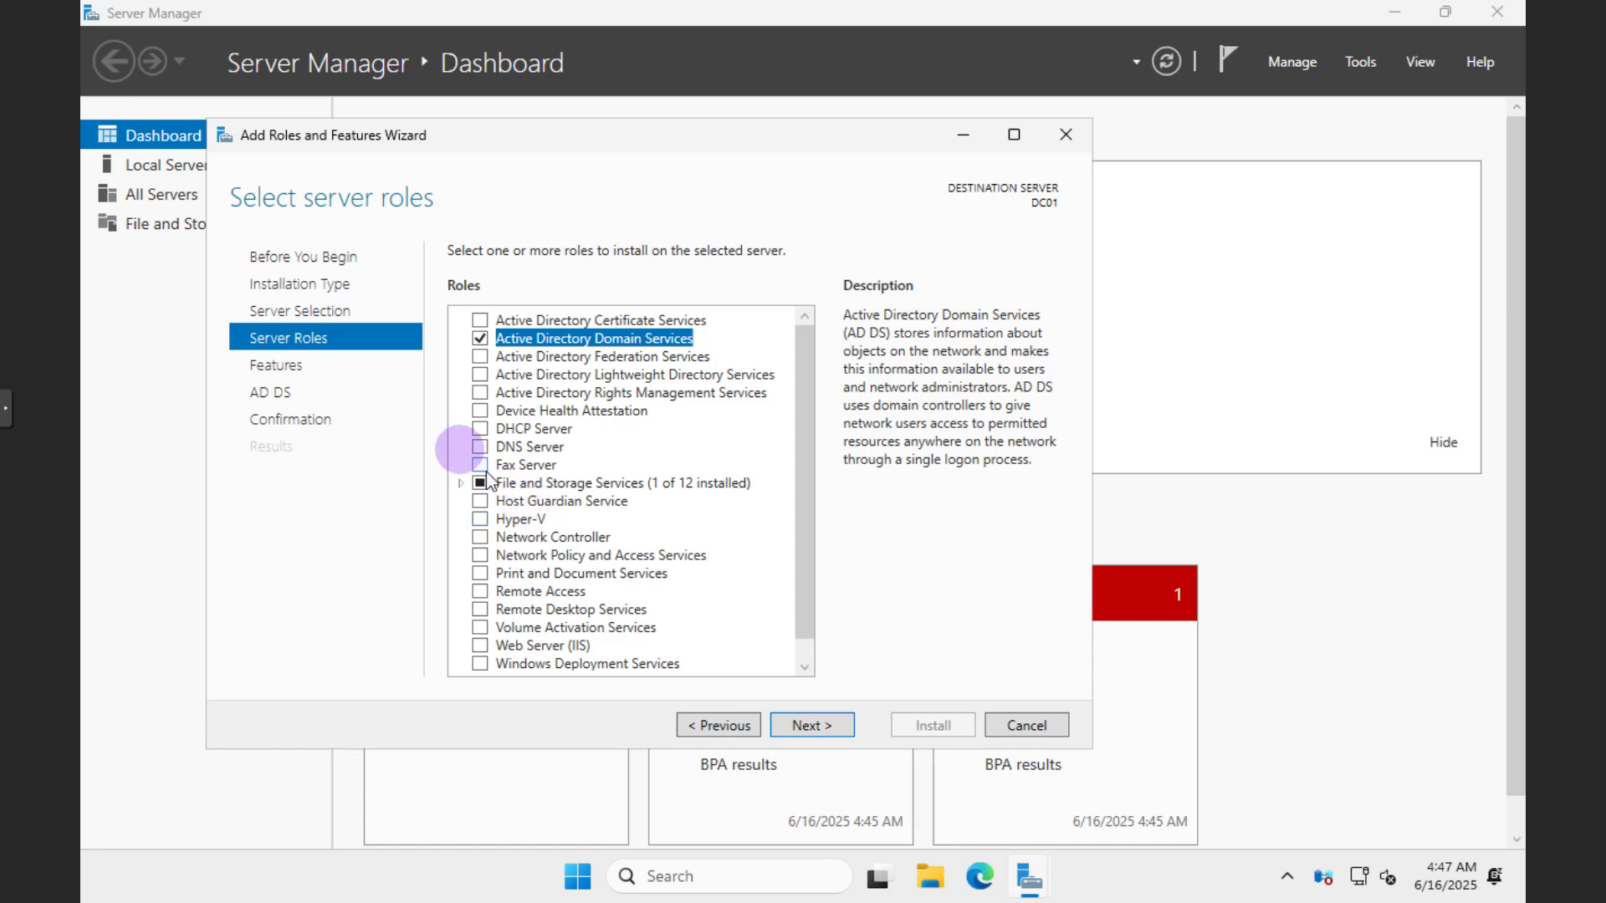
left_click(479, 447)
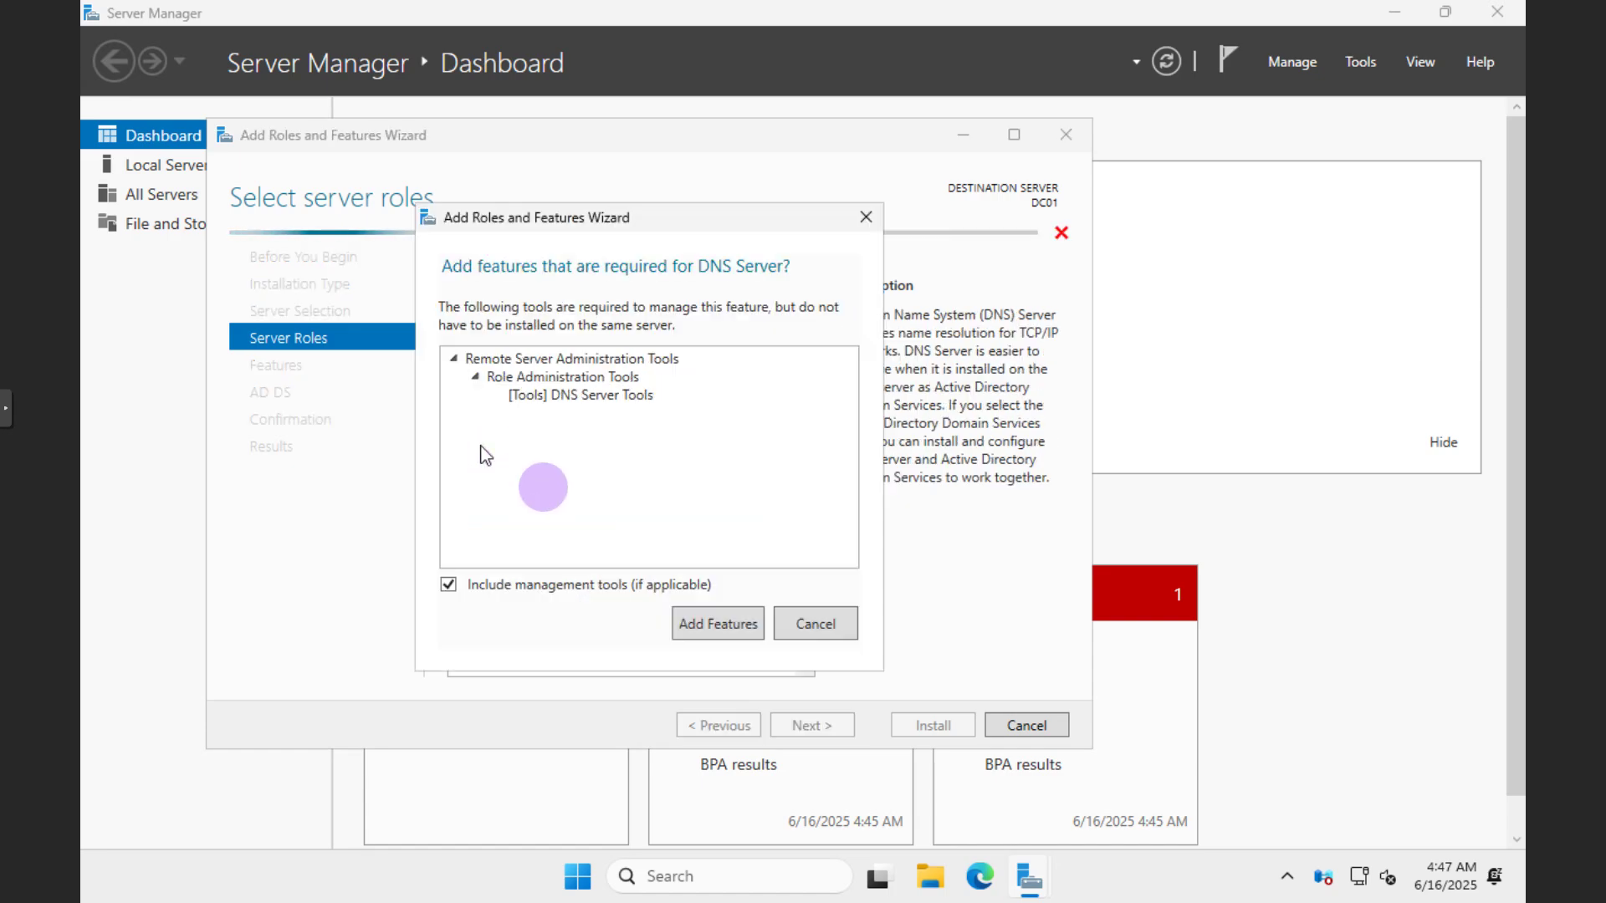
left_click(719, 630)
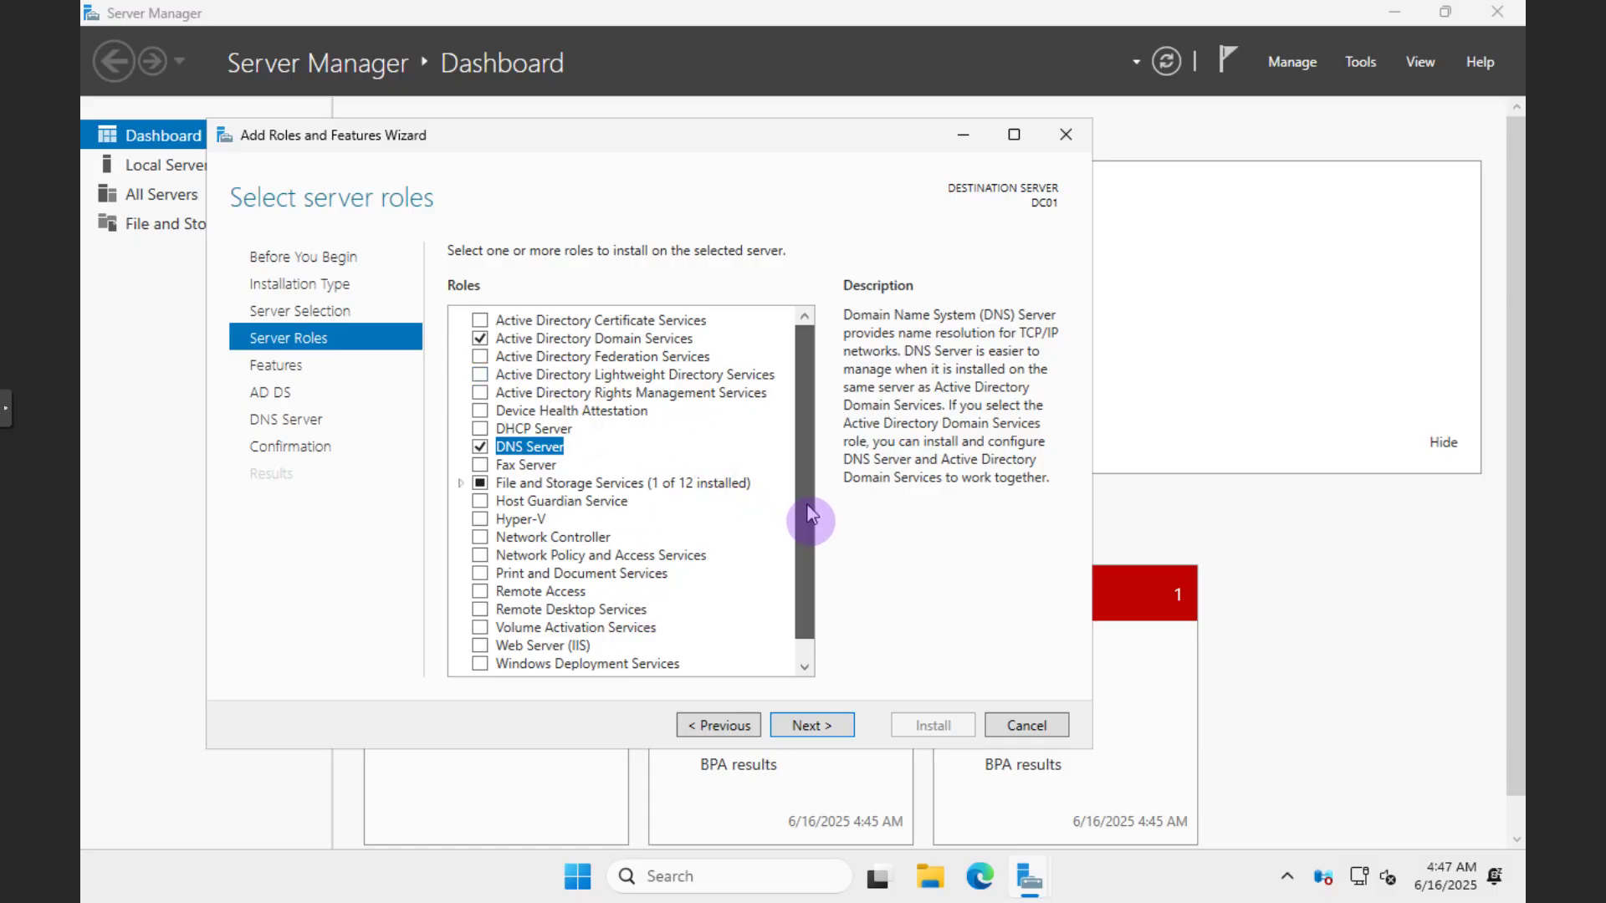
left_click_drag(801, 514, 822, 577)
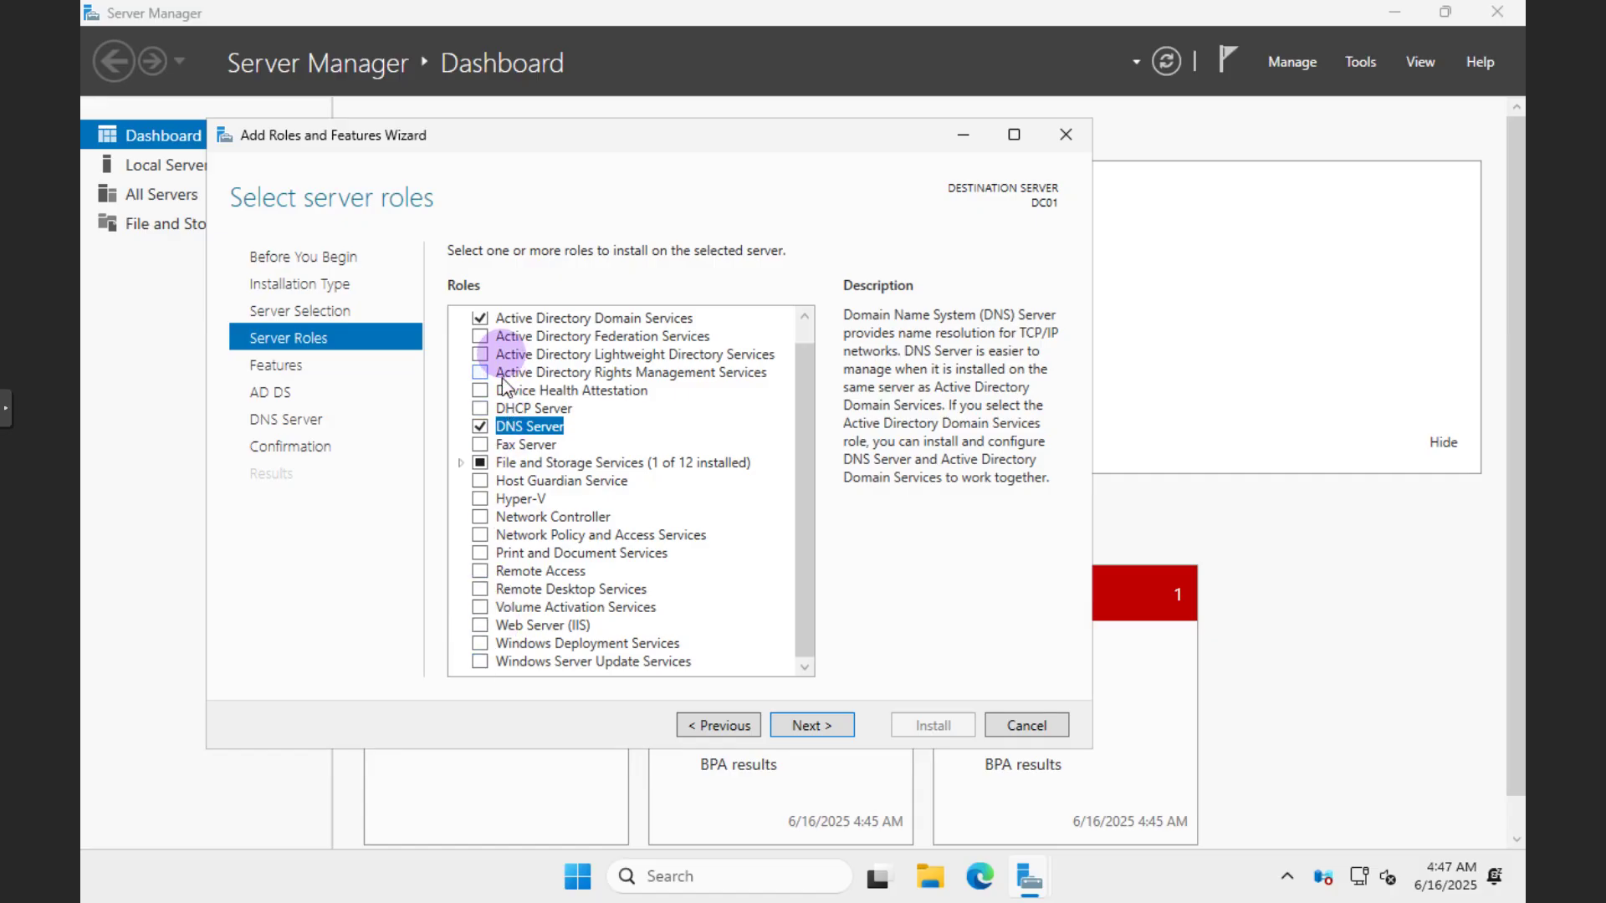
scroll(493, 492, "up", 1)
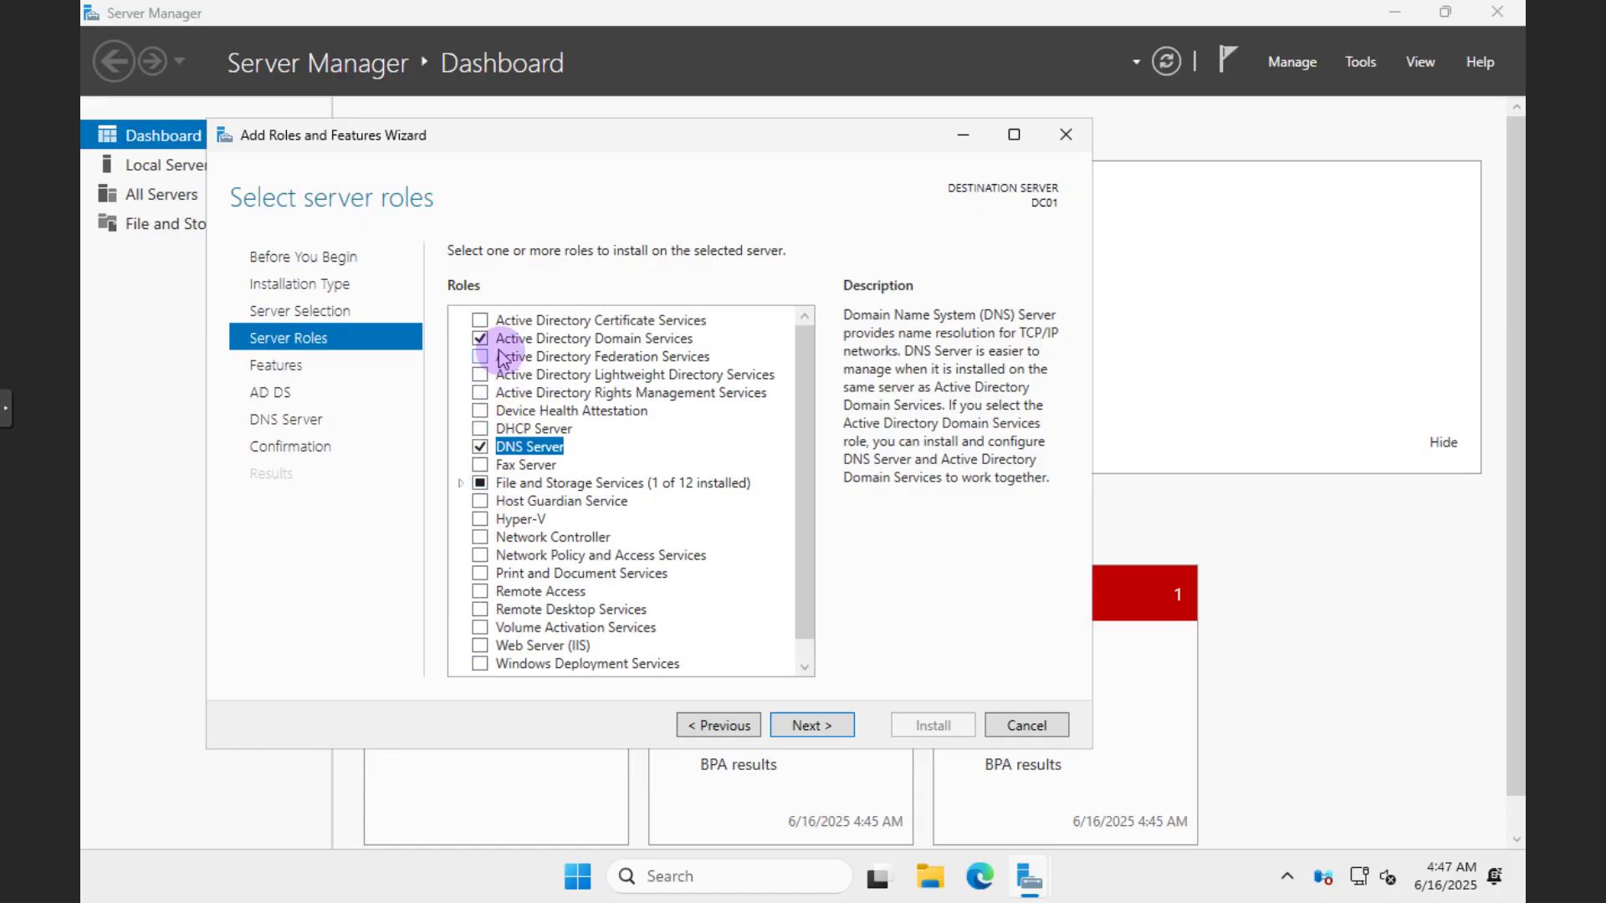
scroll(513, 656, "down", 1)
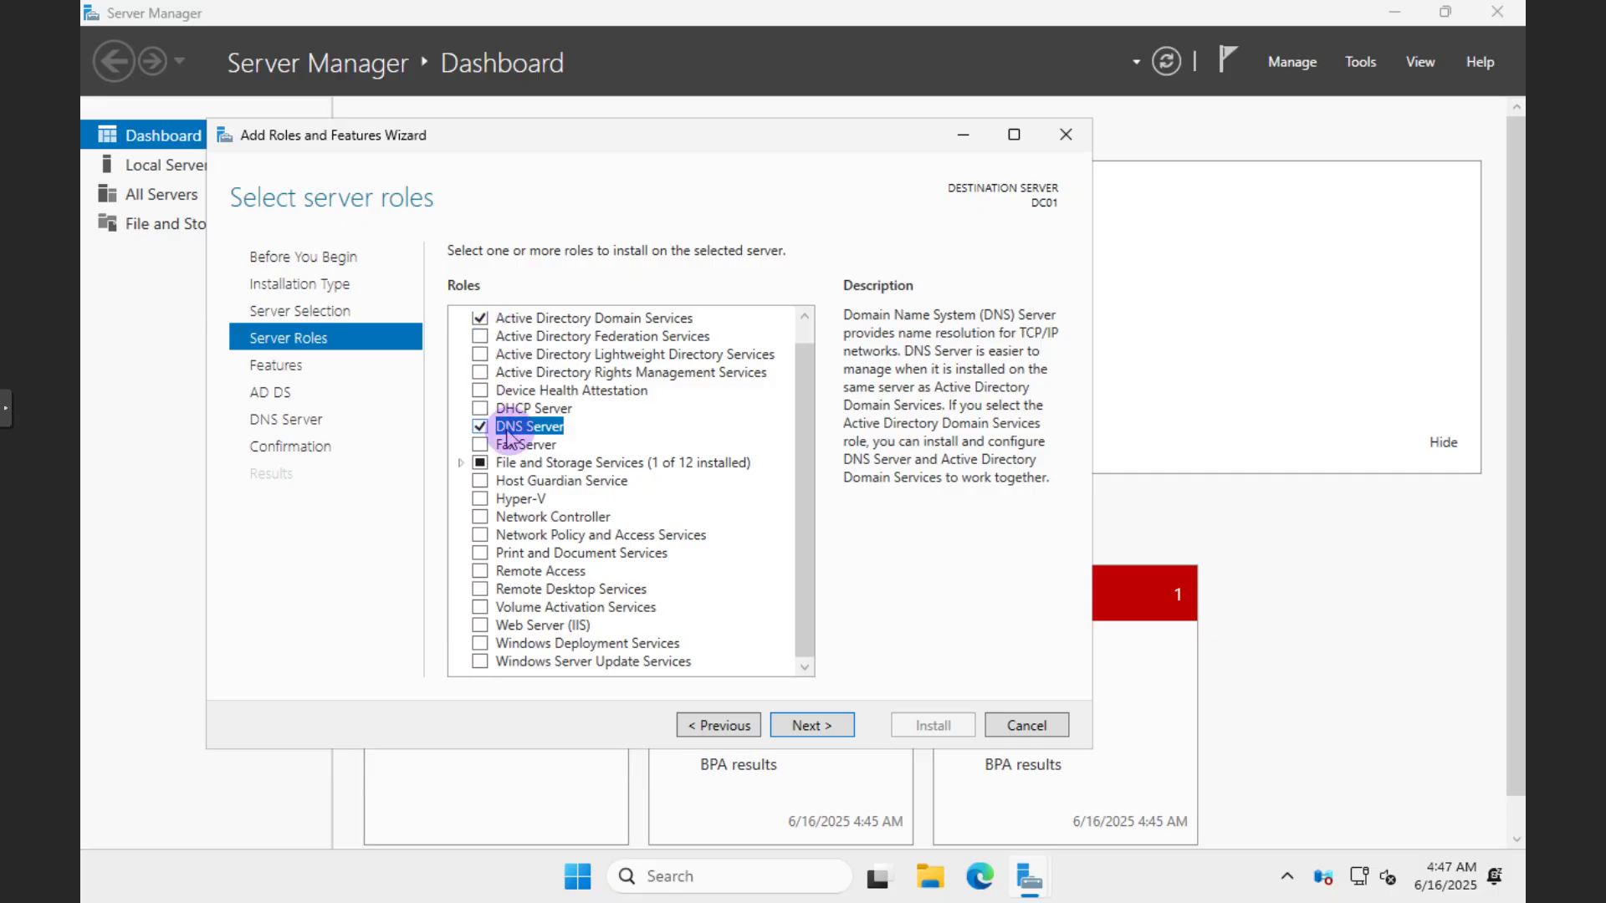
scroll(508, 436, "up", 1)
Advance past Features and the AD DS notes to the installation confirmation page.
left_click(818, 730)
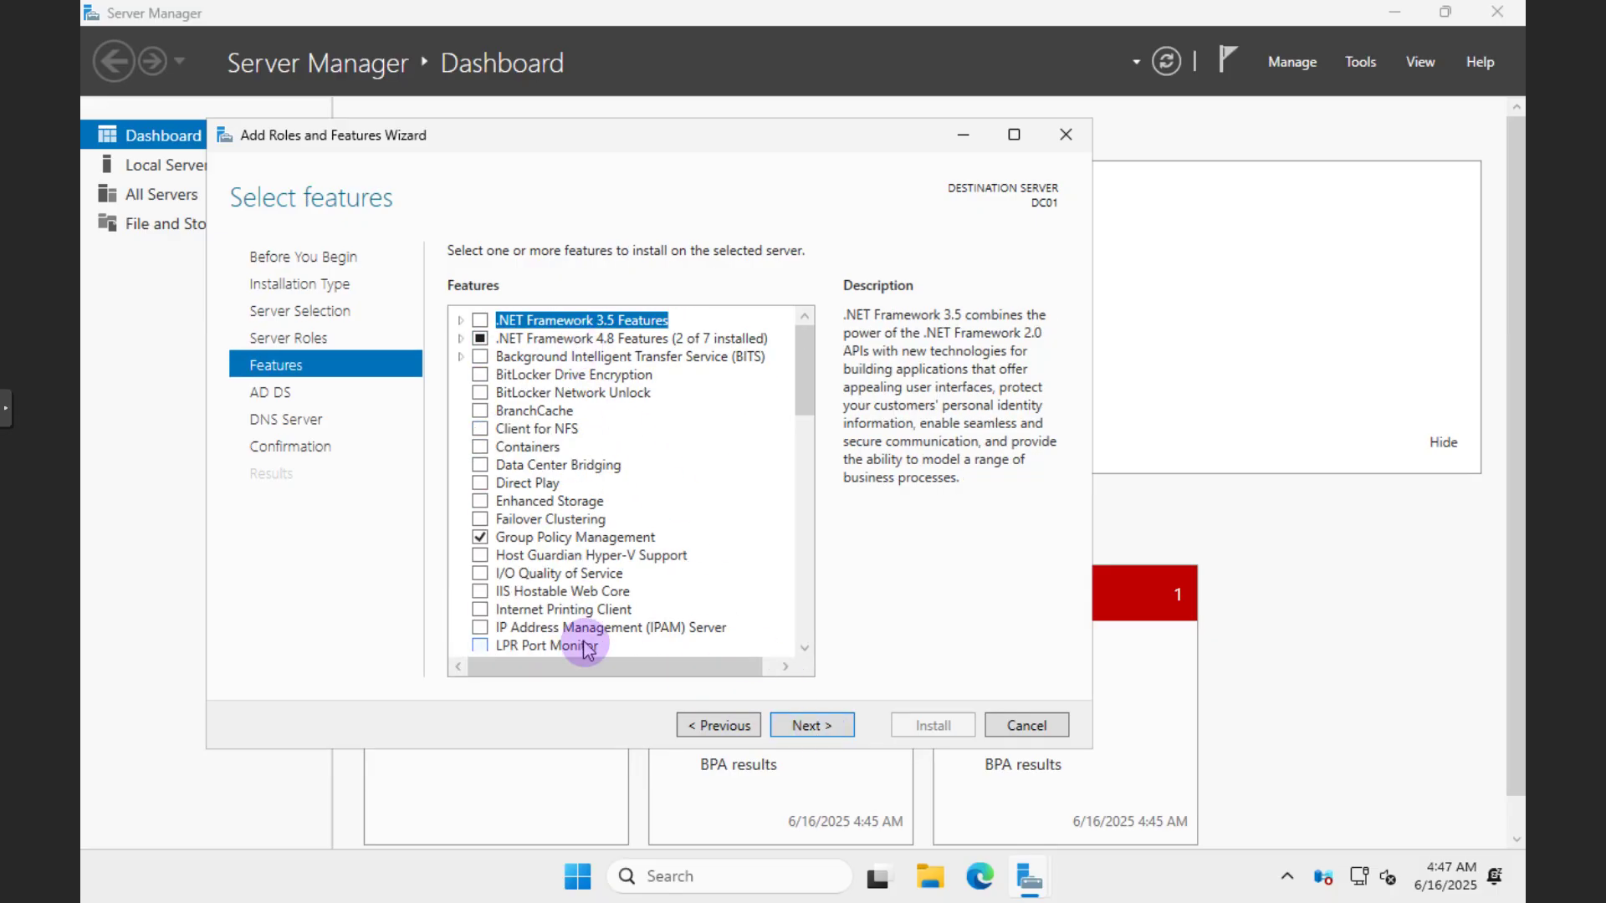
left_click(809, 729)
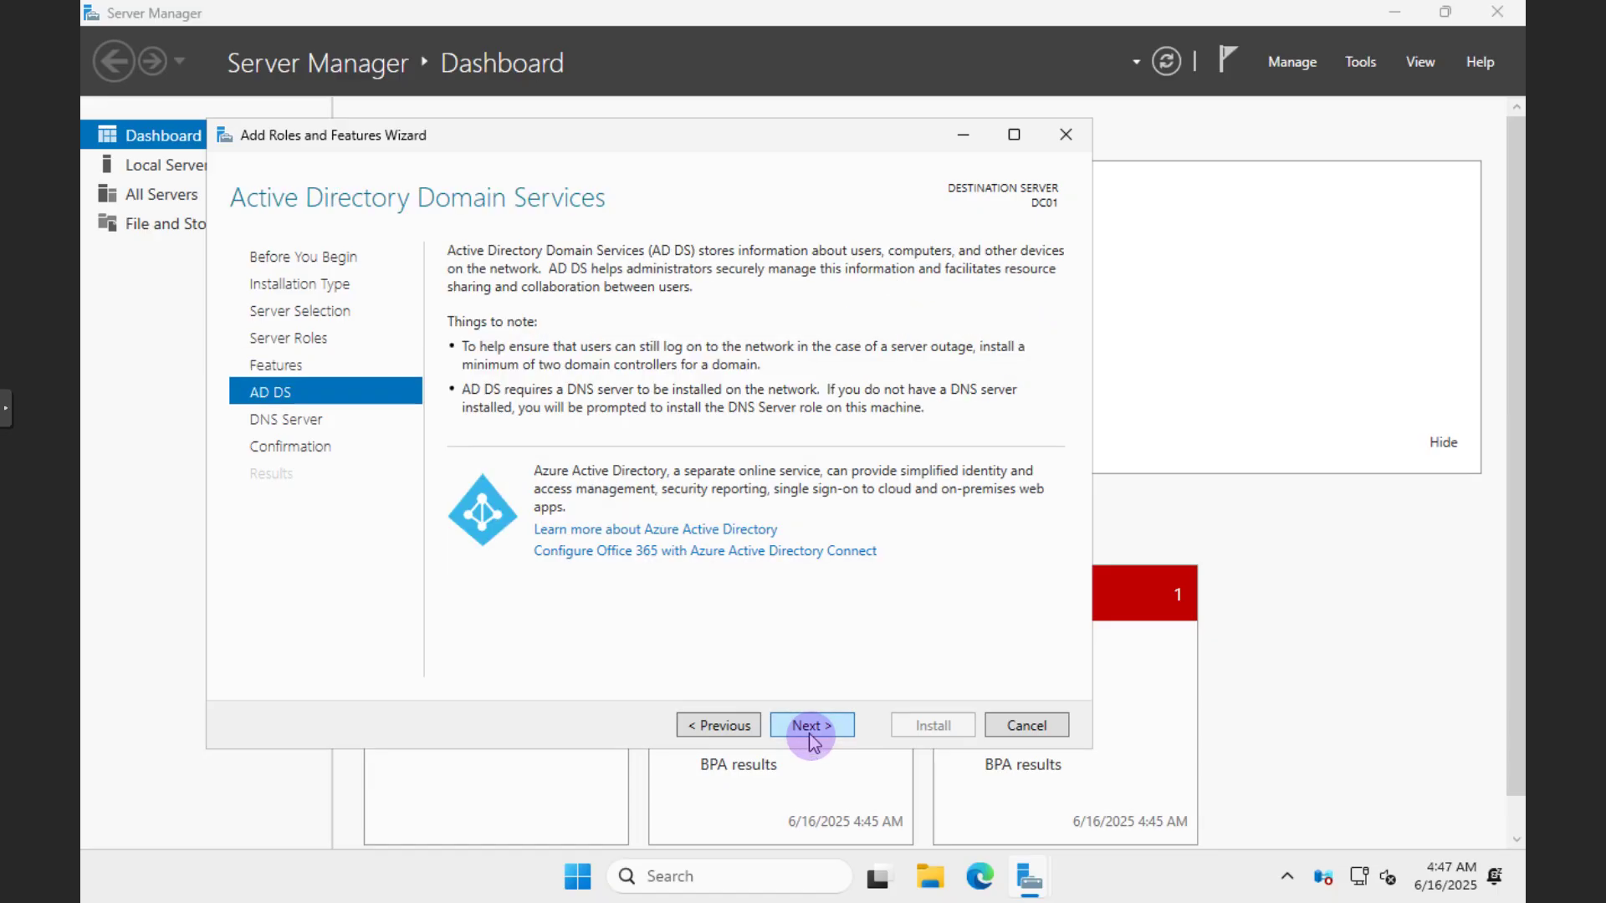
left_click(811, 726)
left_click(812, 726)
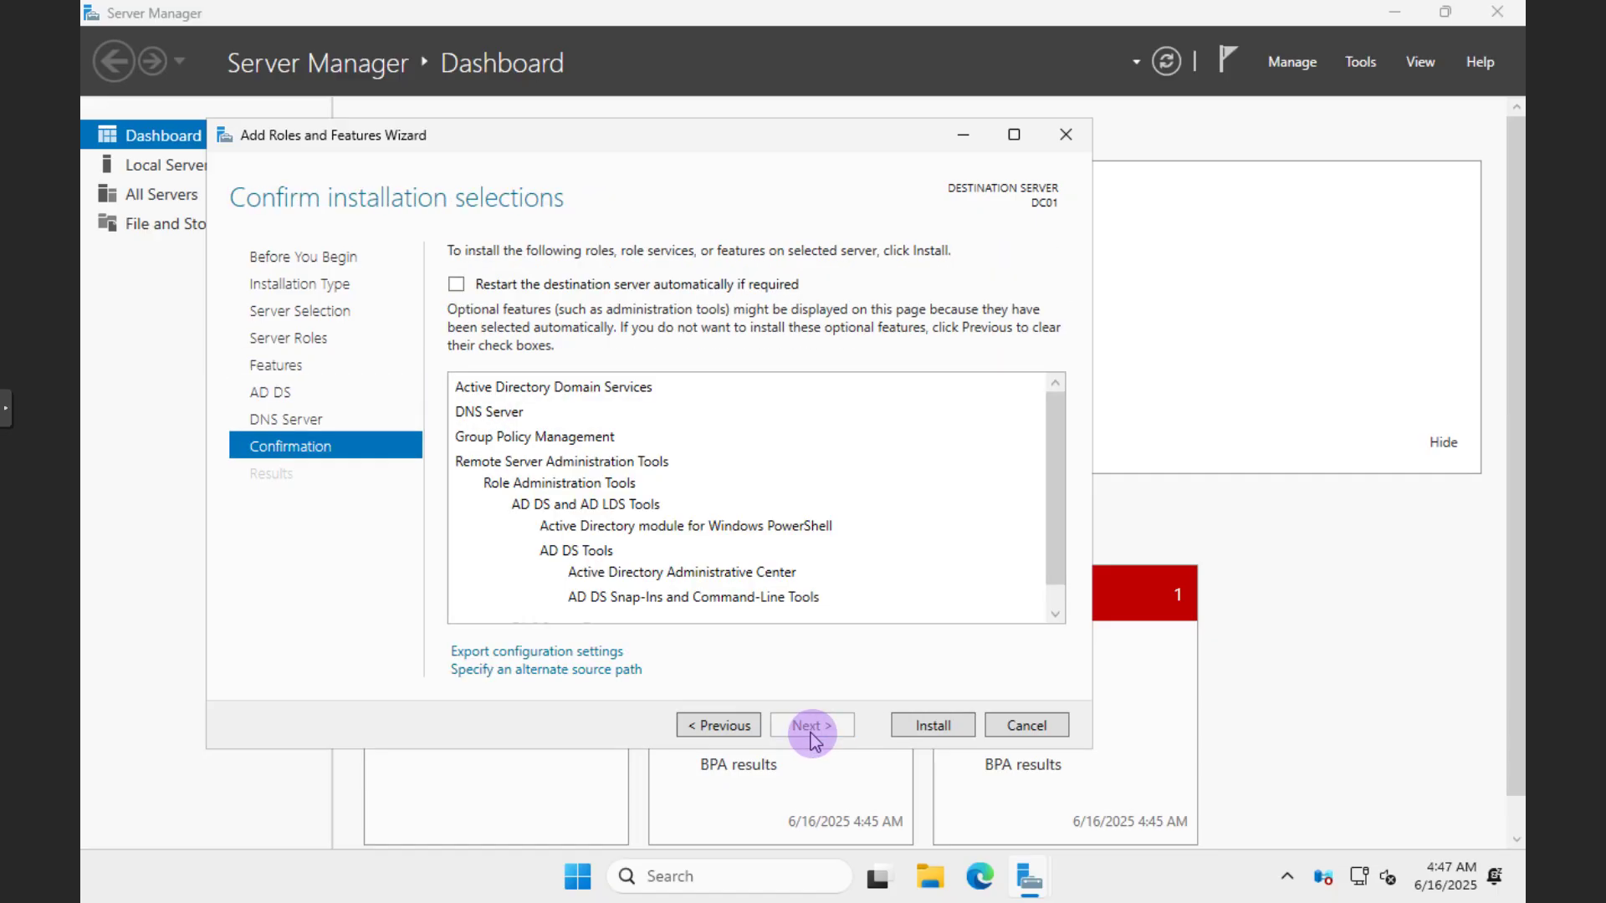
Install the selected AD DS and DNS Server roles on DC01.
left_click(920, 726)
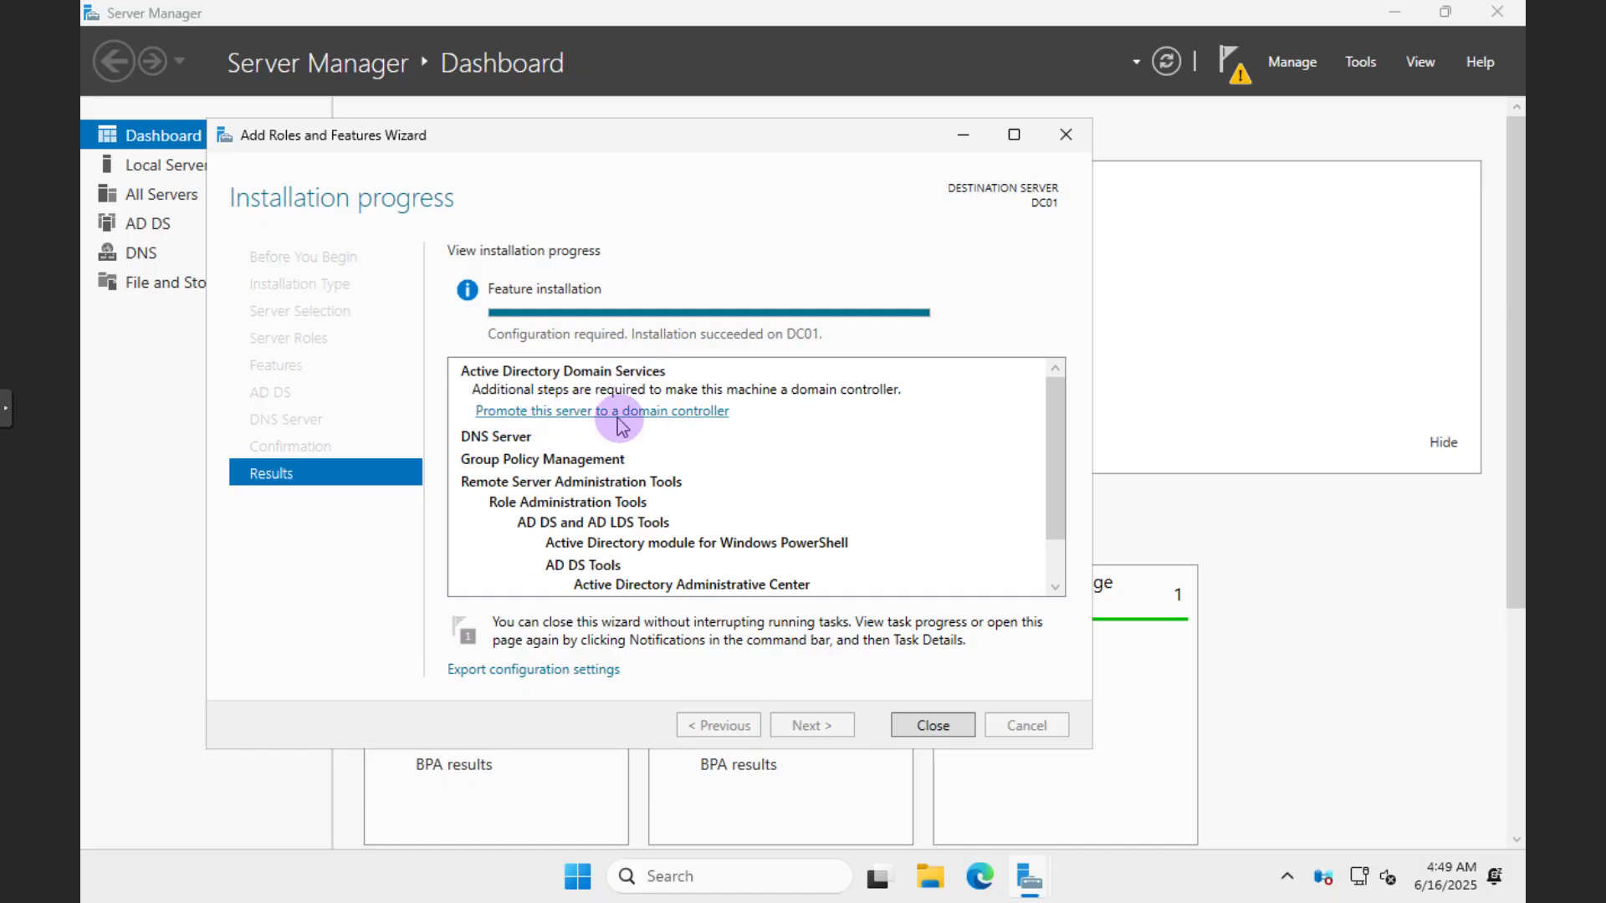
Promote DC01 to a domain controller in a new forest with root domain globaltechs.net.
left_click(930, 725)
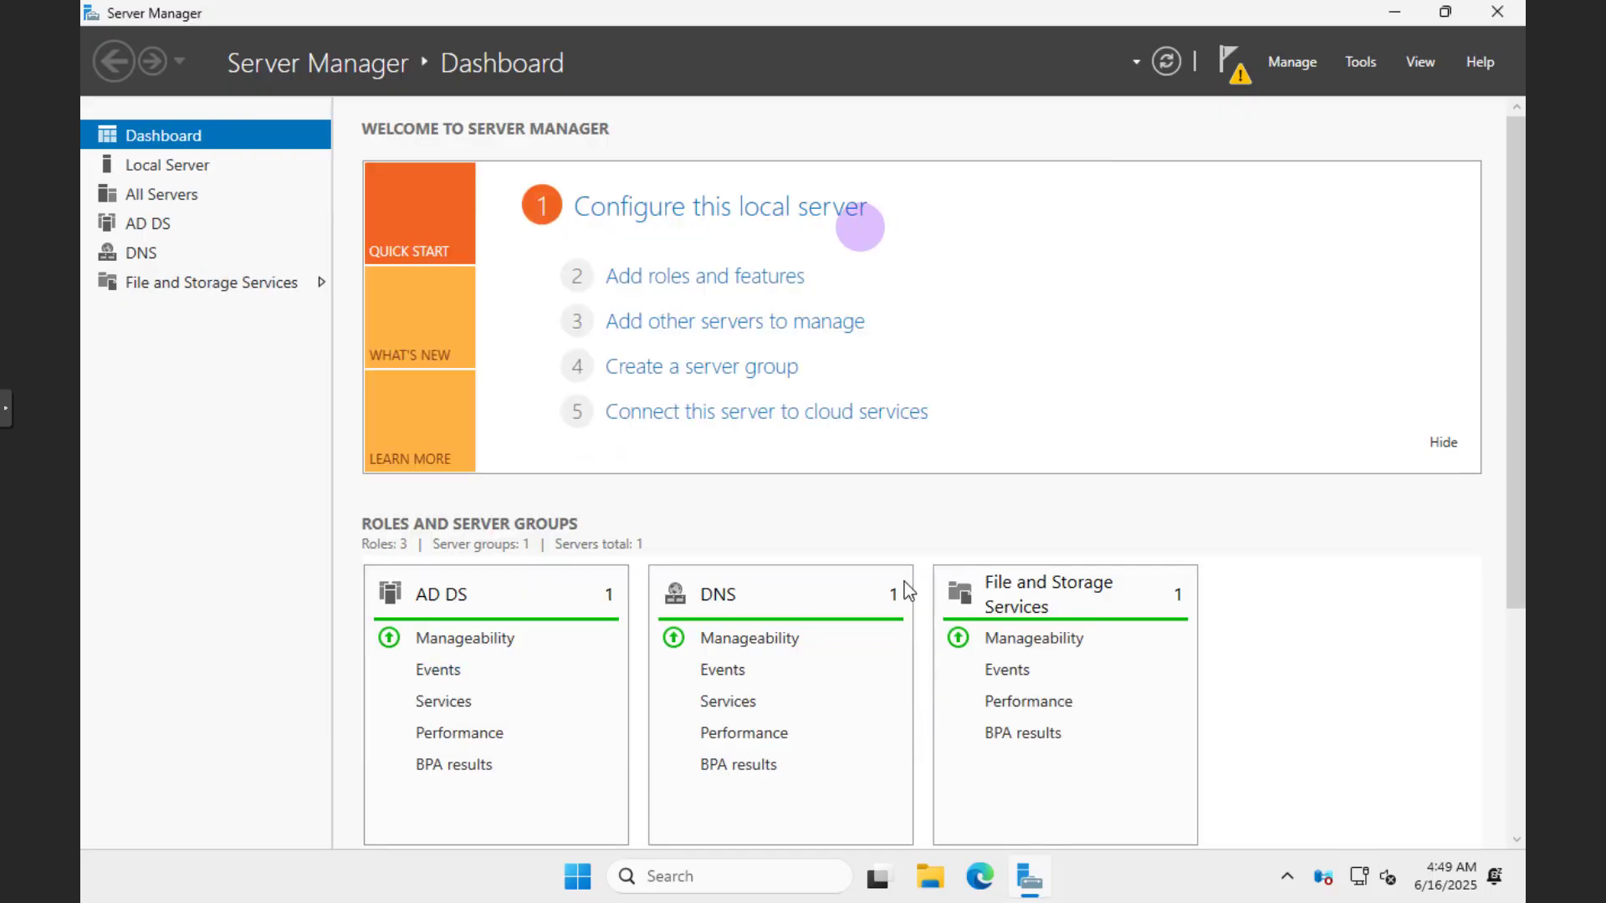
left_click(1238, 72)
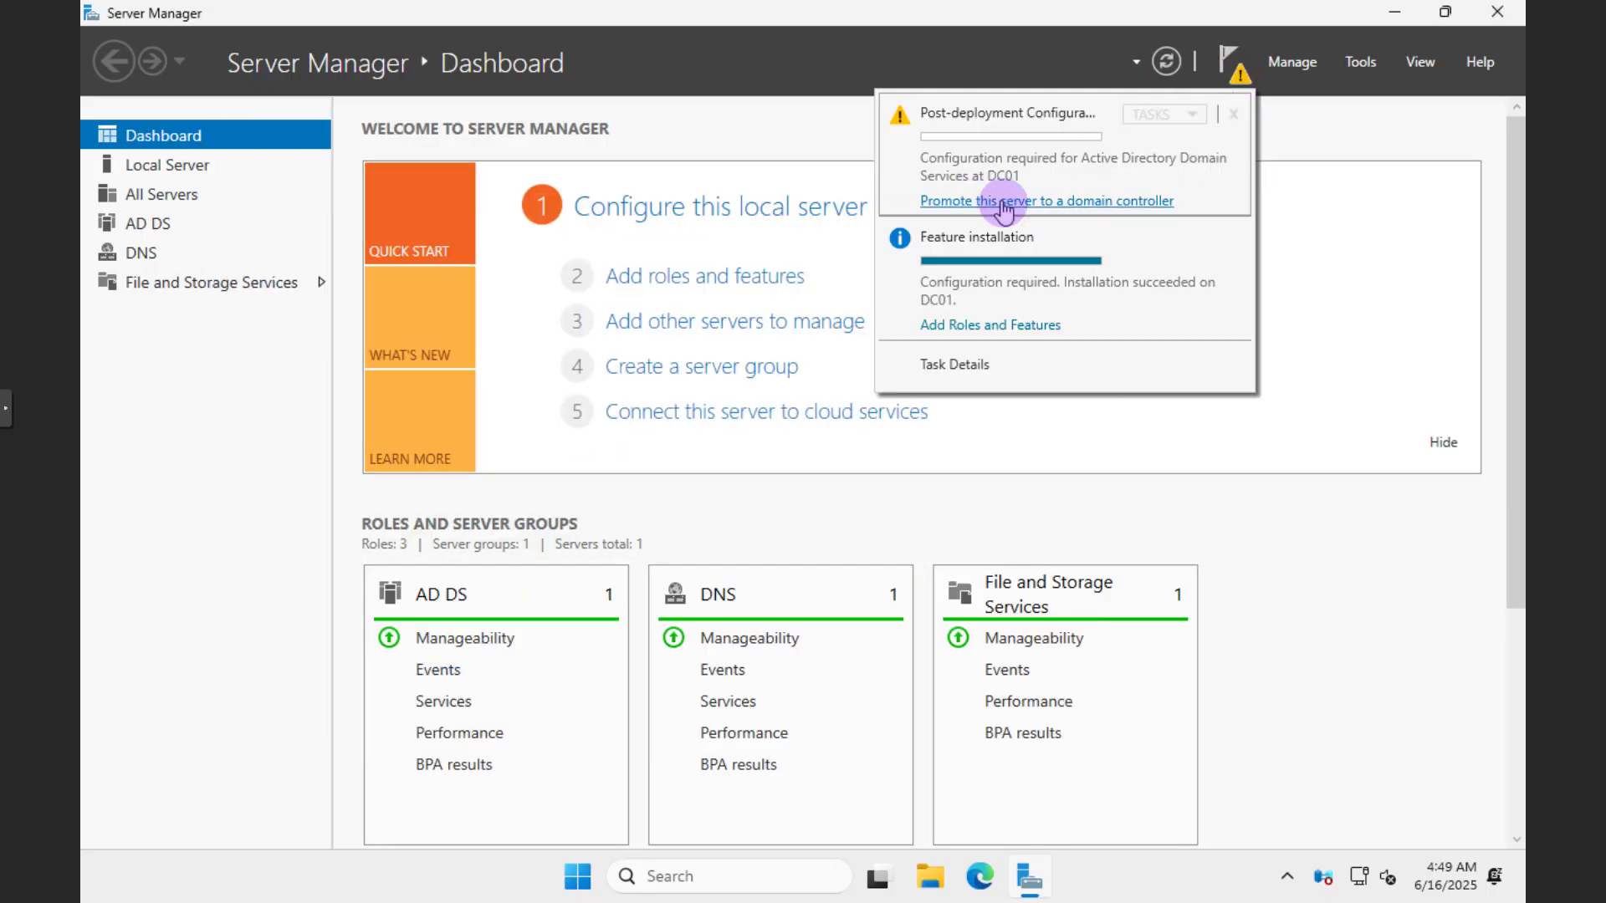
left_click(1089, 201)
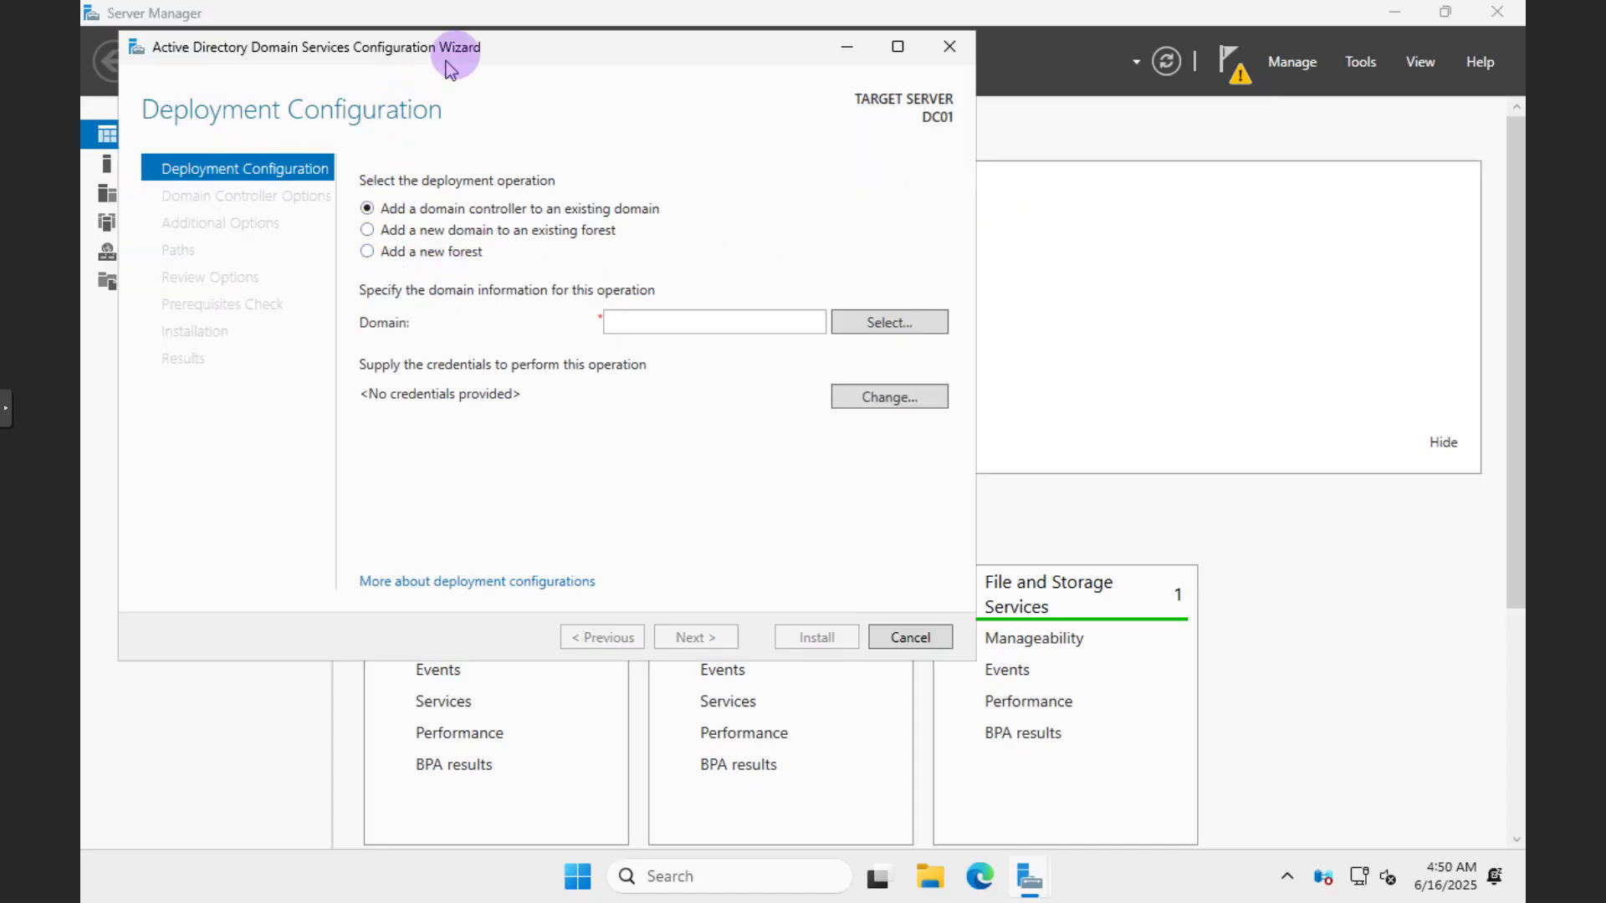
left_click_drag(458, 57, 619, 109)
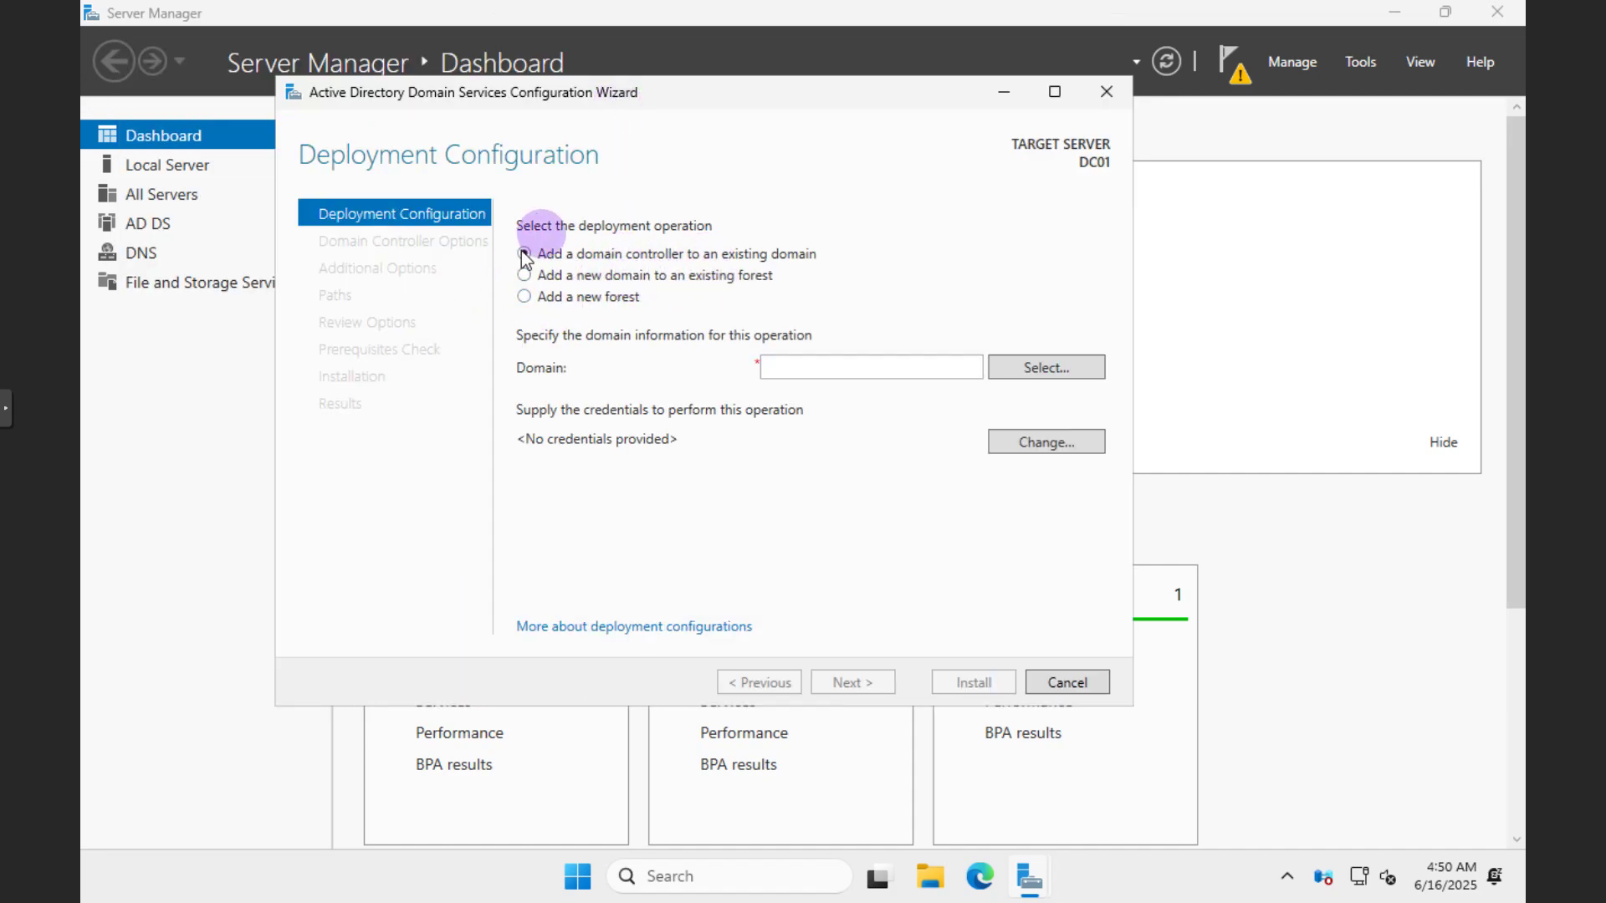
left_click(525, 298)
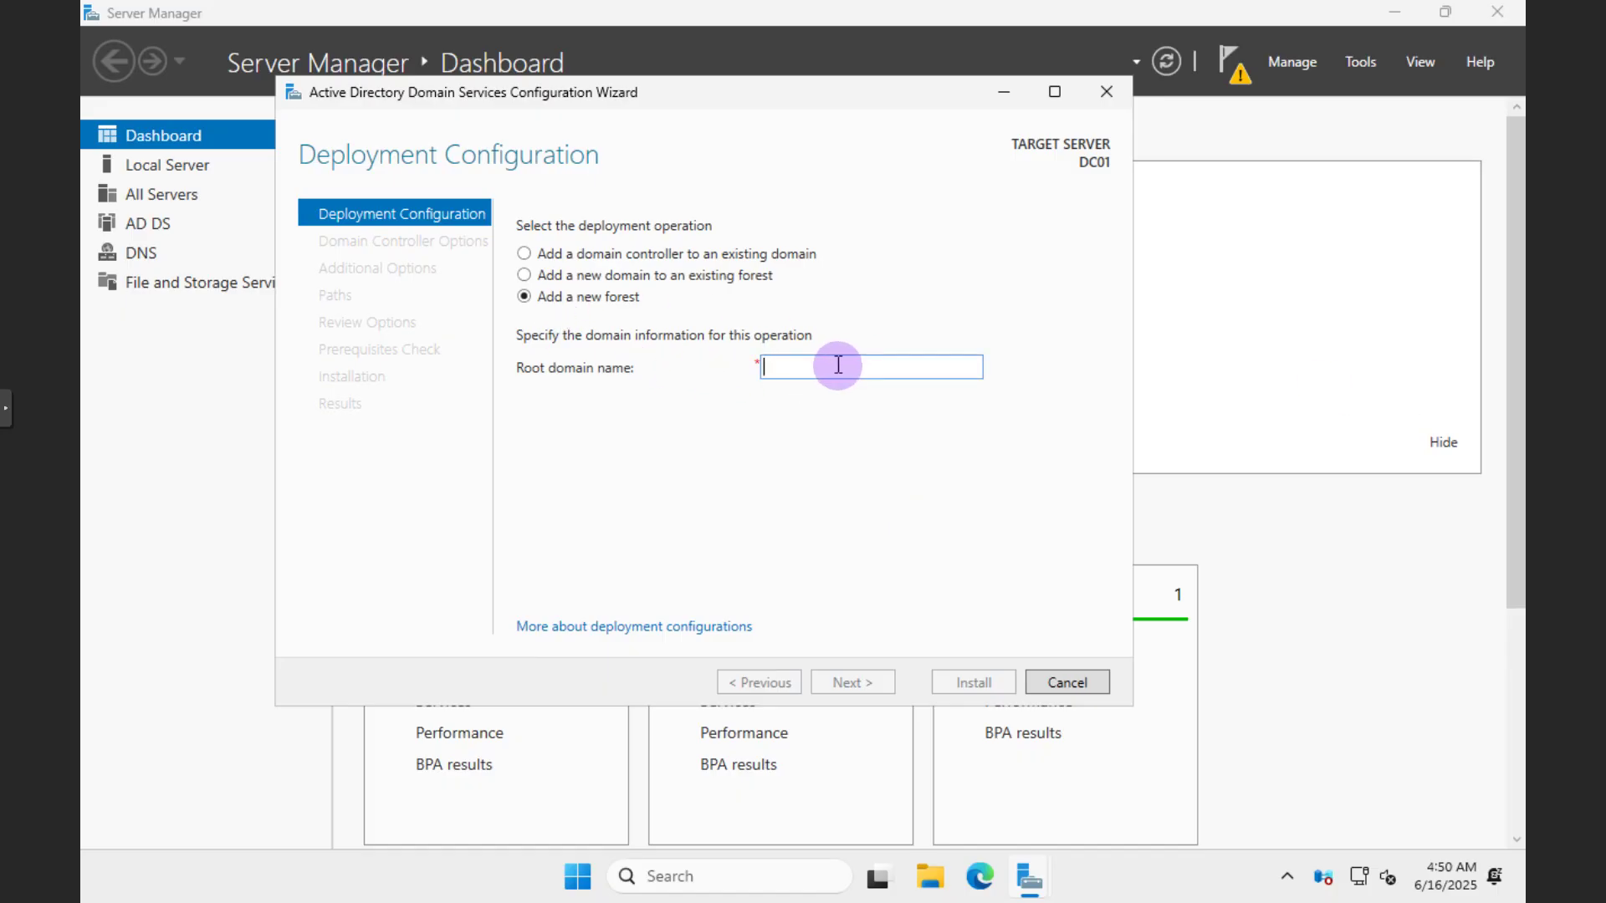
type("globaltechs.net")
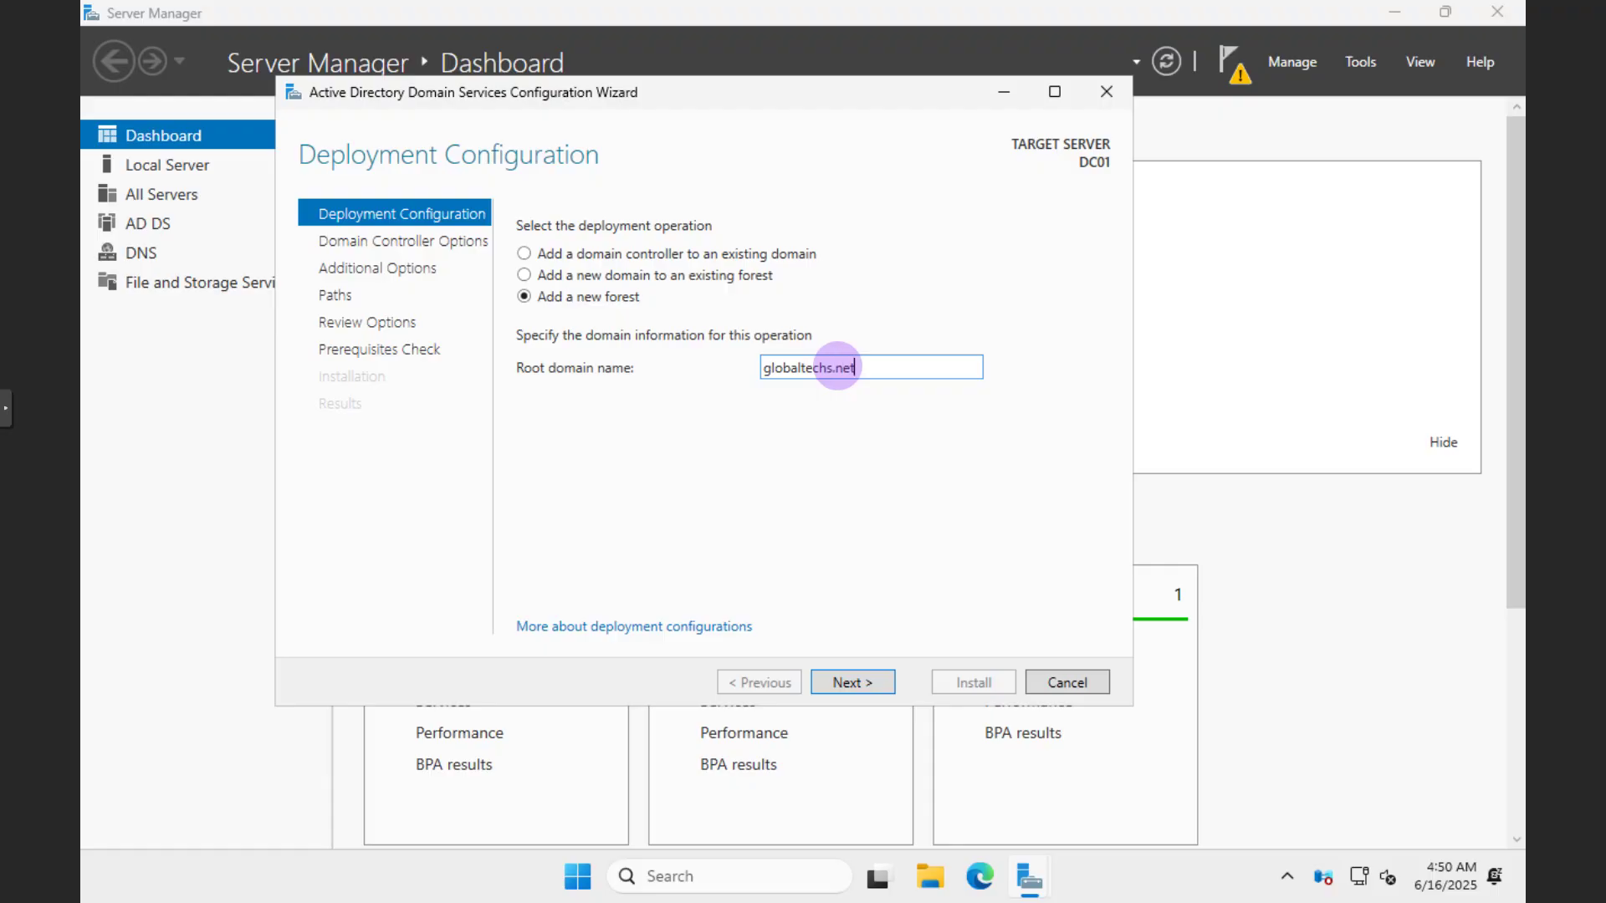
Keep Windows Server 2025 functional levels and enter and confirm the DSRM password.
left_click(855, 684)
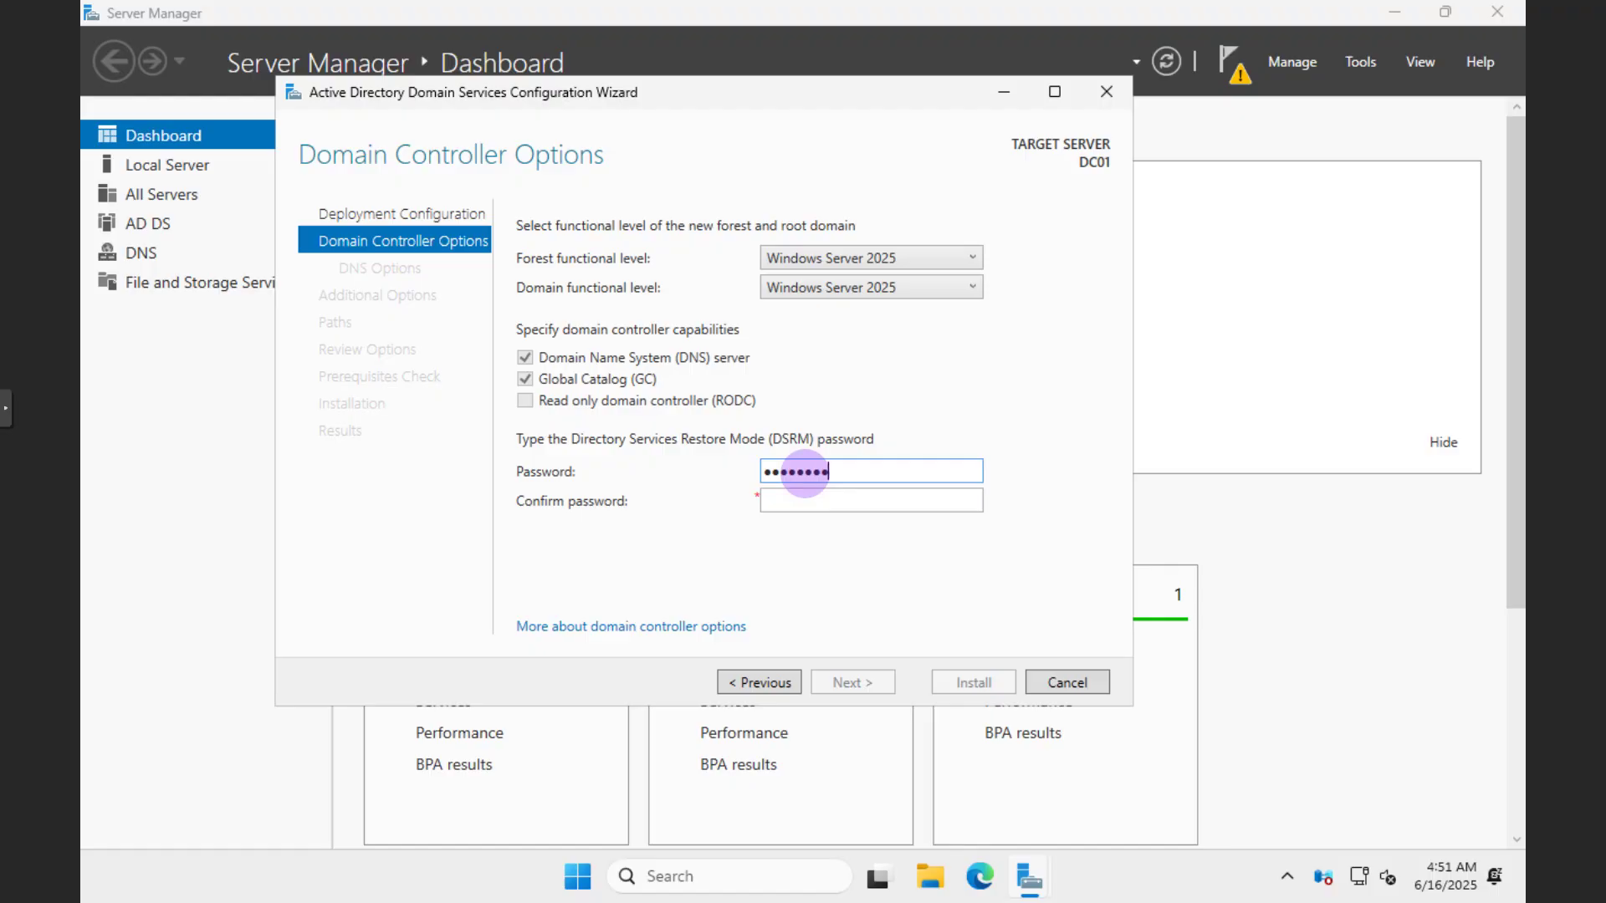
key("Tab")
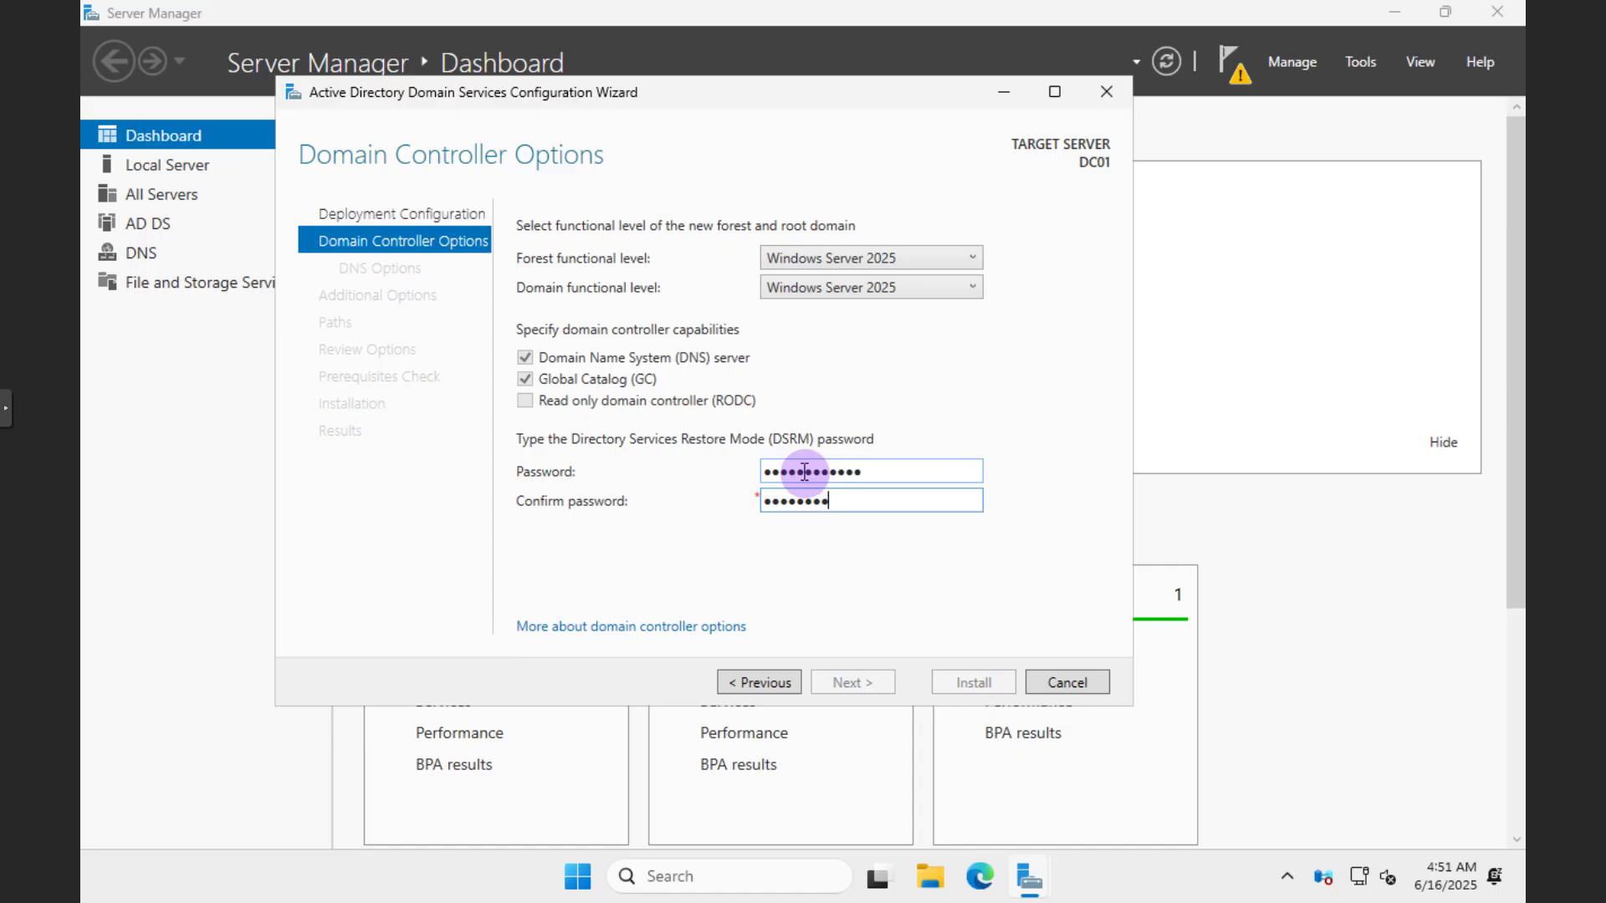
type("••")
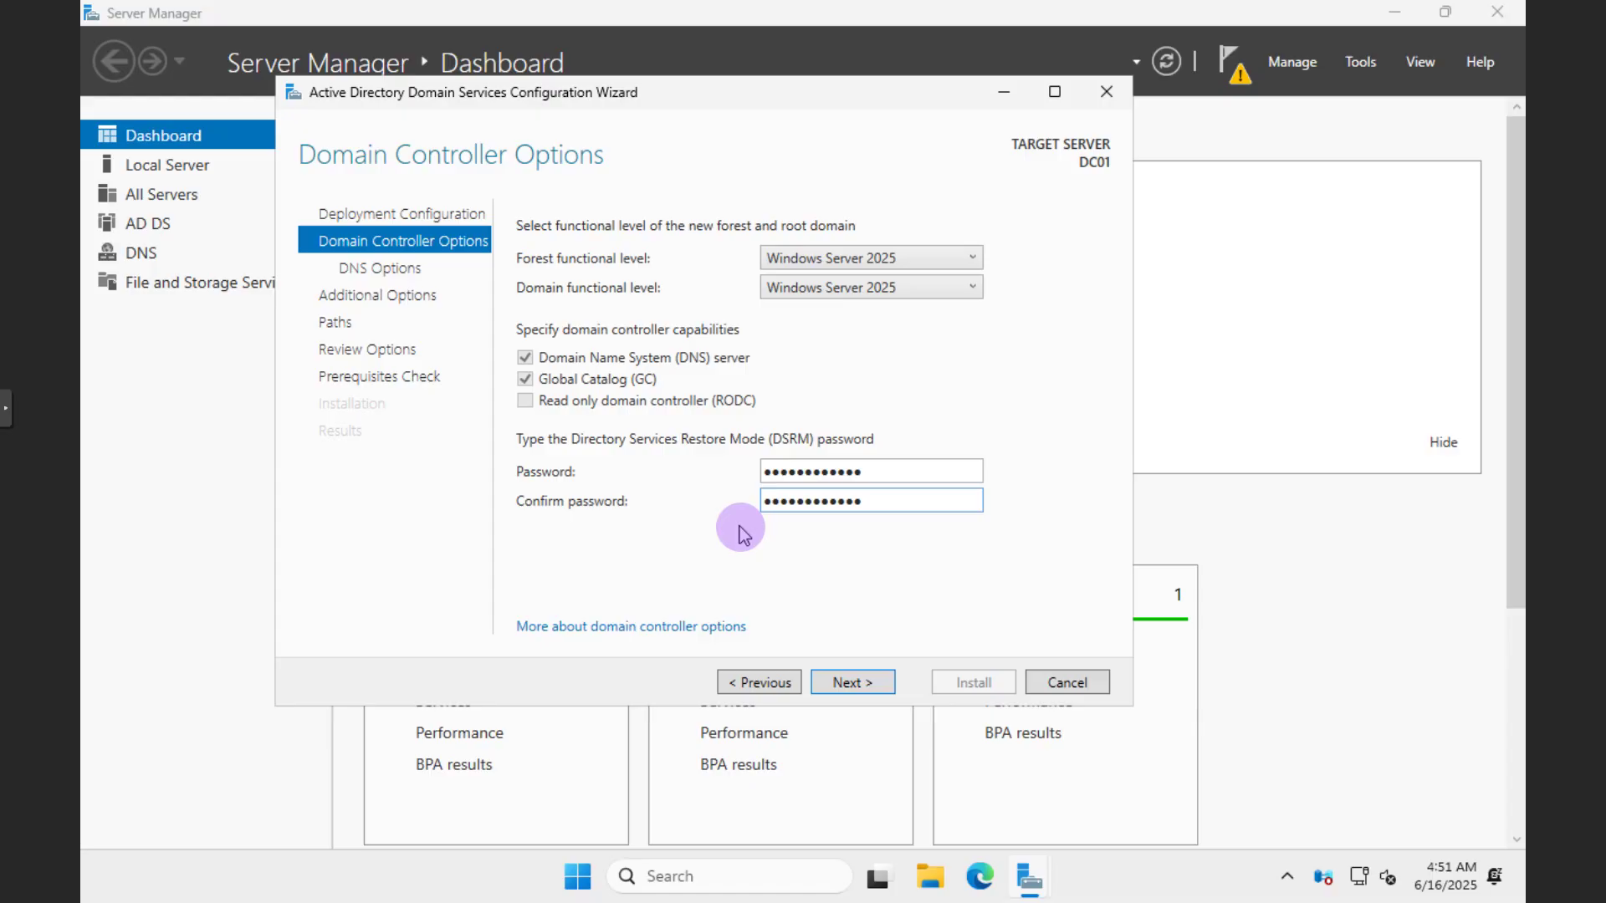
left_click(852, 684)
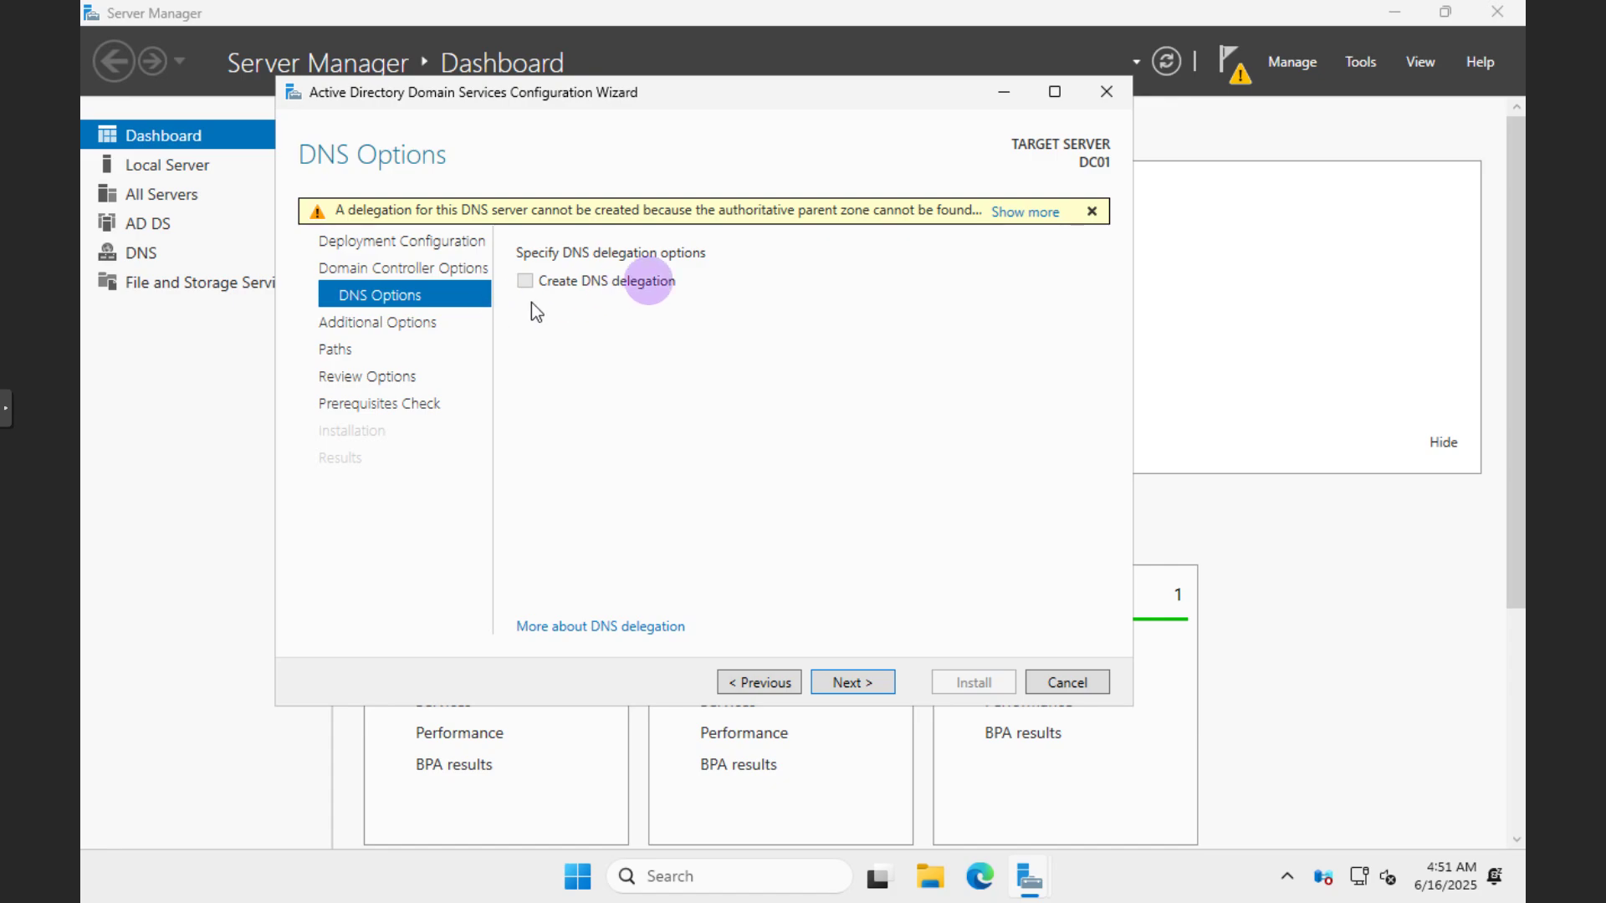
Skip DNS delegation and keep the NetBIOS domain name GLOBALTECHS.
left_click(864, 684)
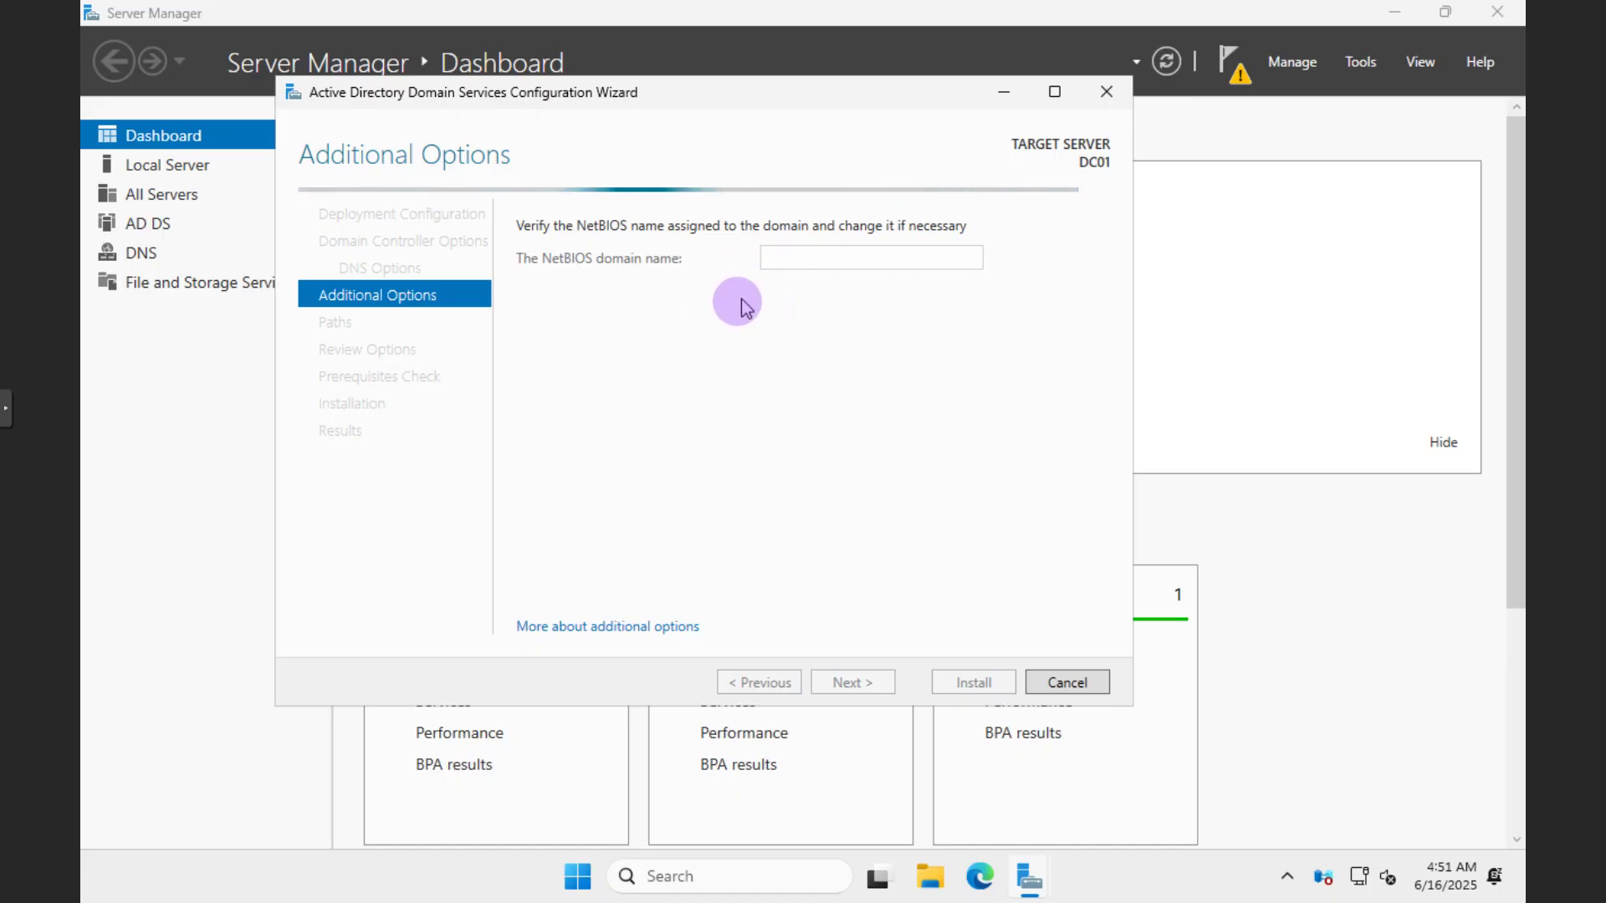
double_click(768, 266)
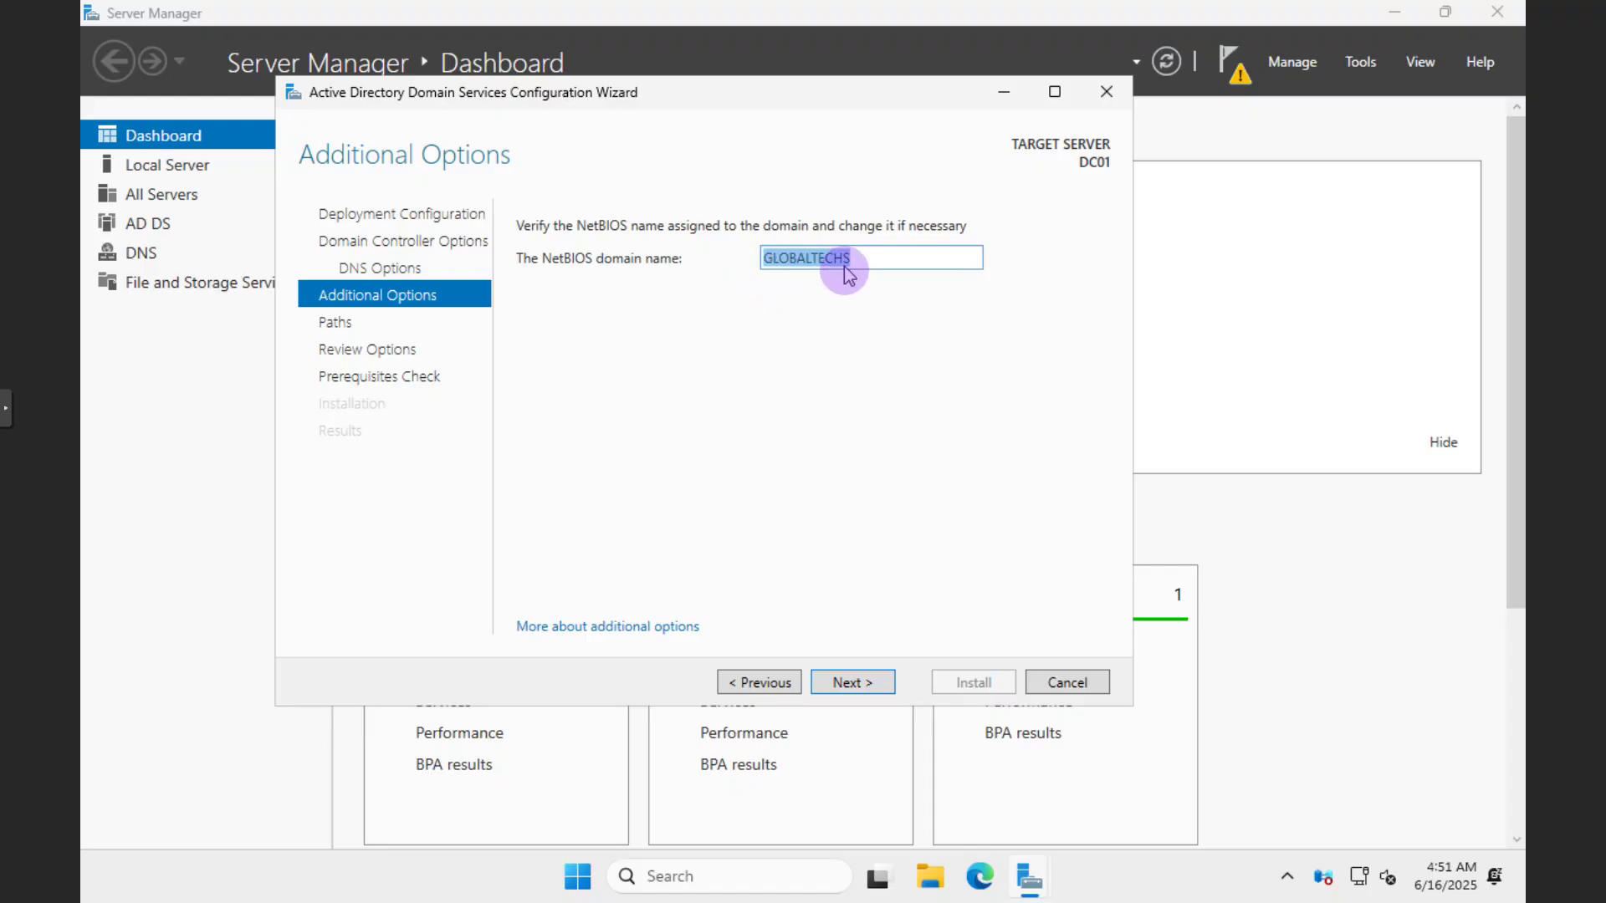
left_click(816, 331)
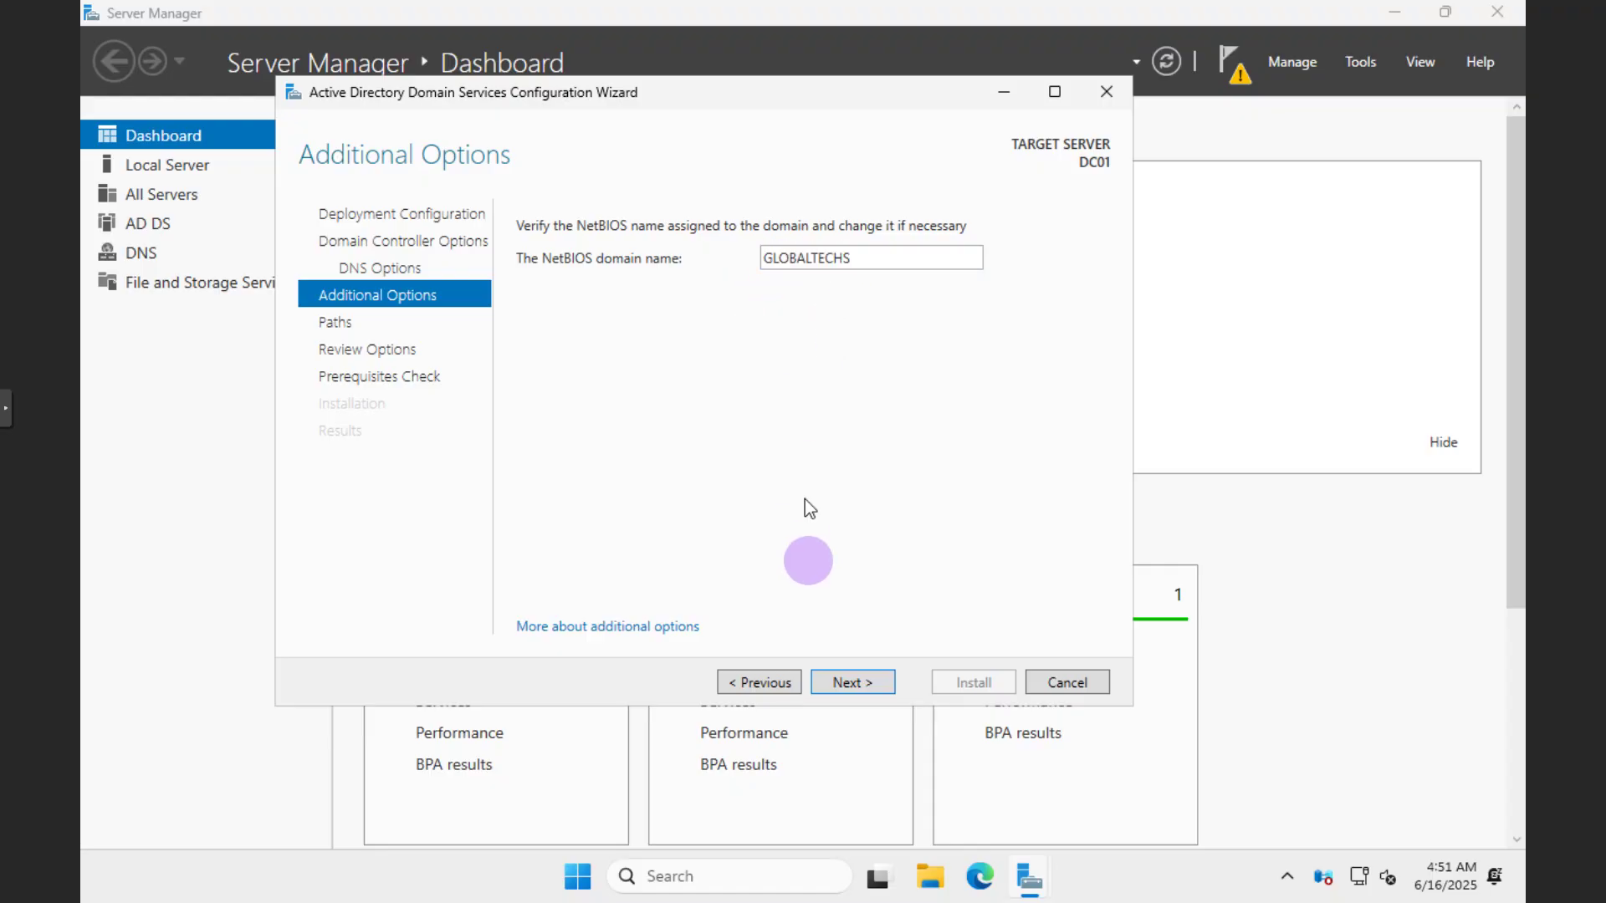
left_click(862, 684)
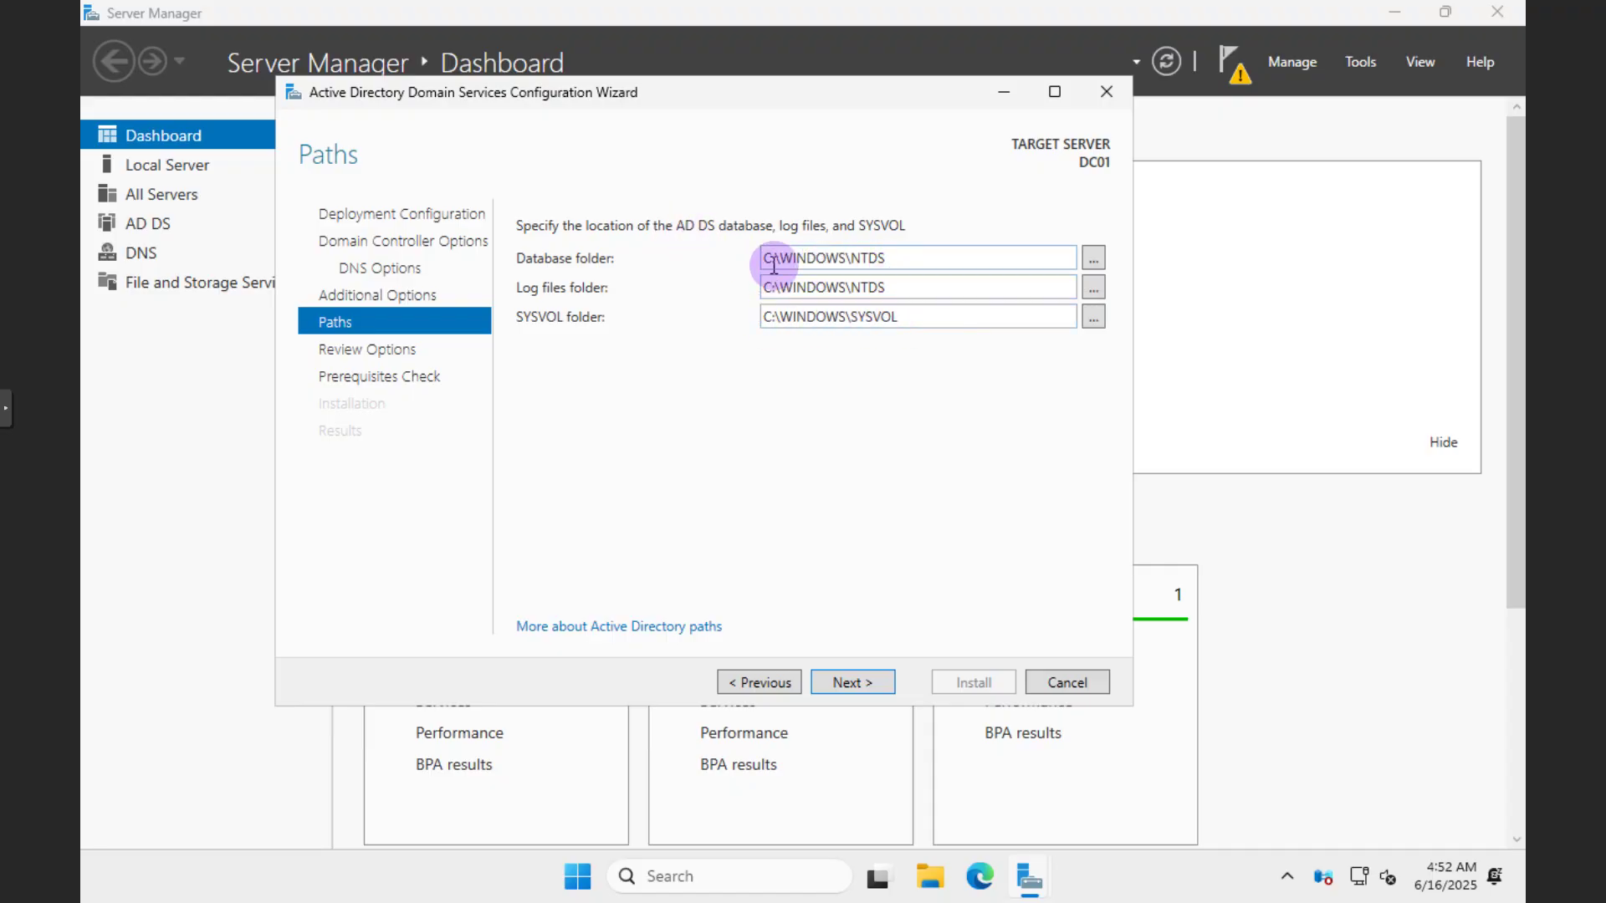
Accept the default NTDS and SYSVOL paths and inspect the Review Options summary.
left_click(860, 684)
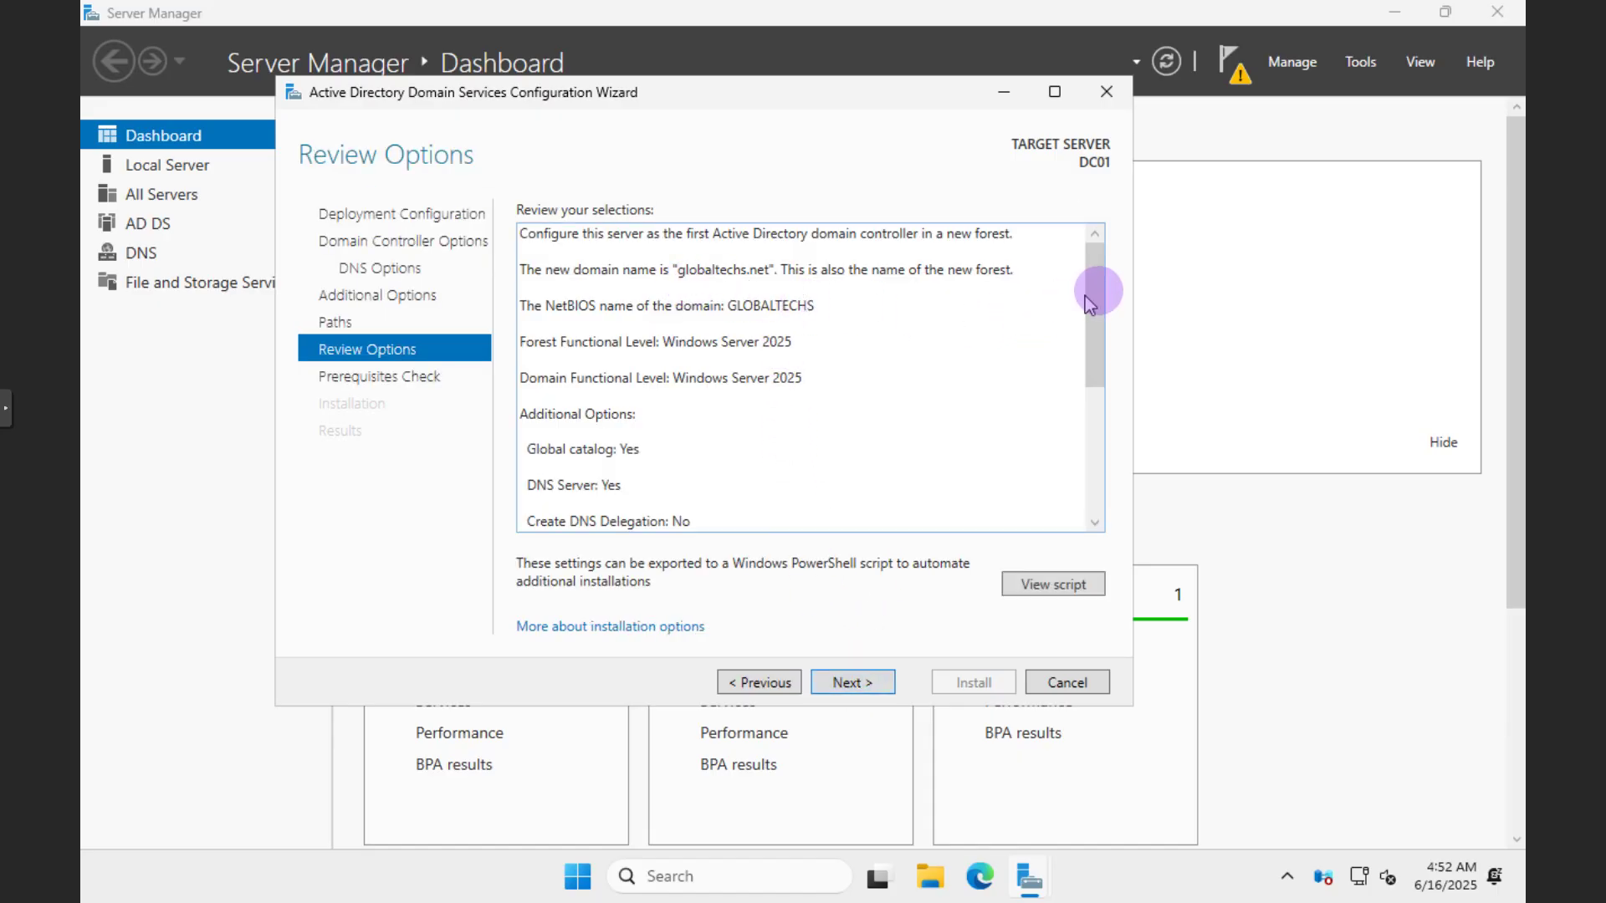
left_click_drag(1086, 296, 1080, 251)
key("ctrl+a")
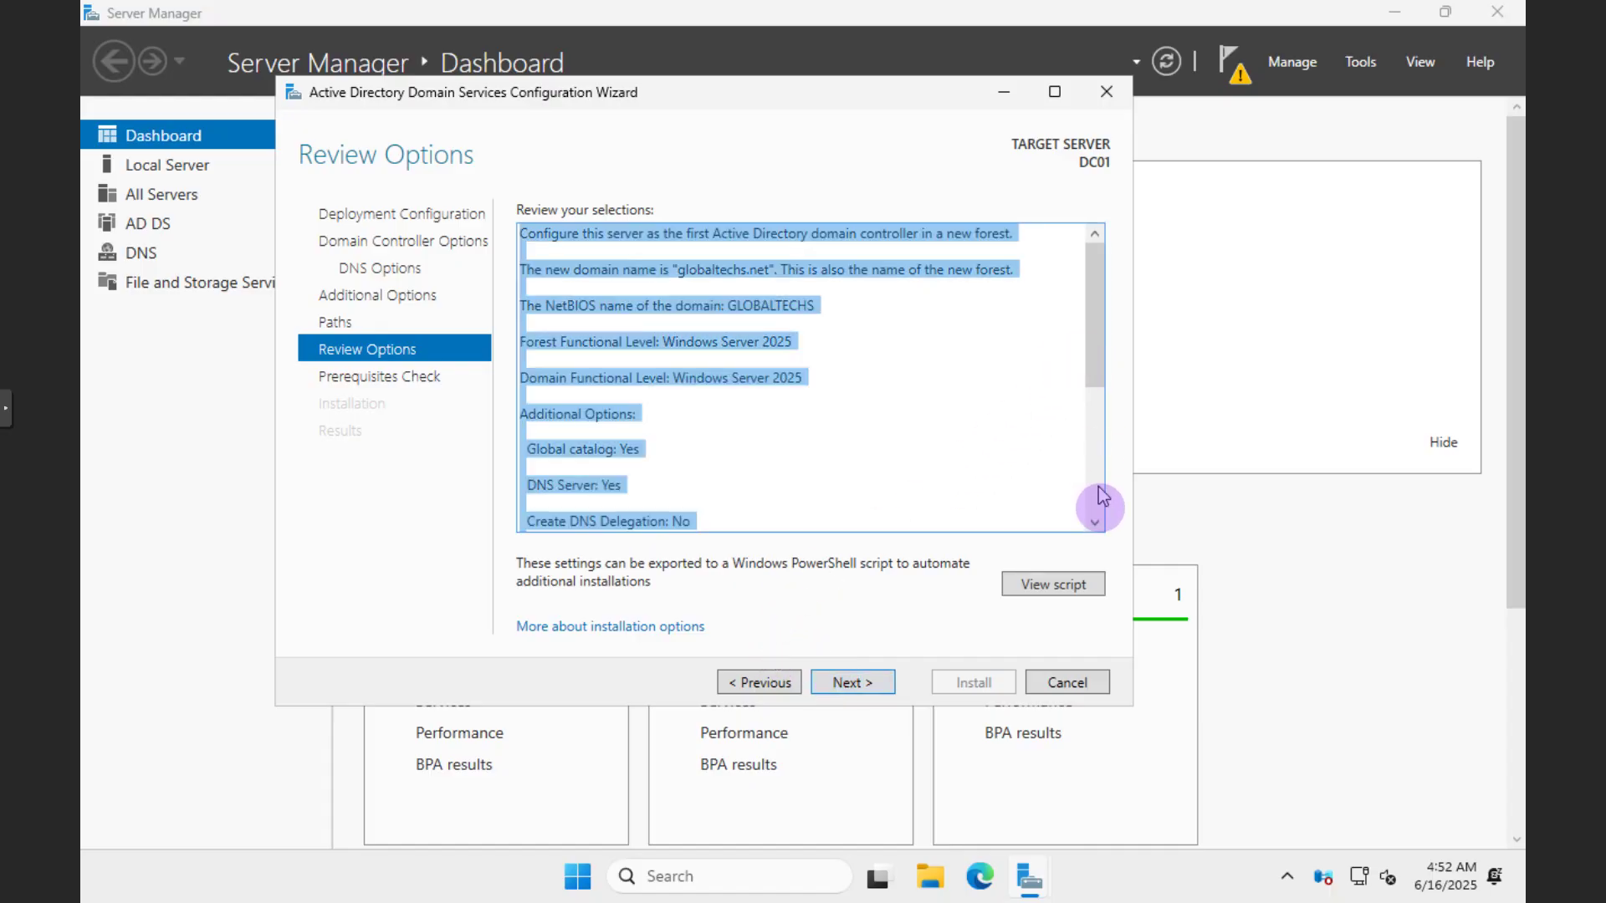
left_click(870, 448)
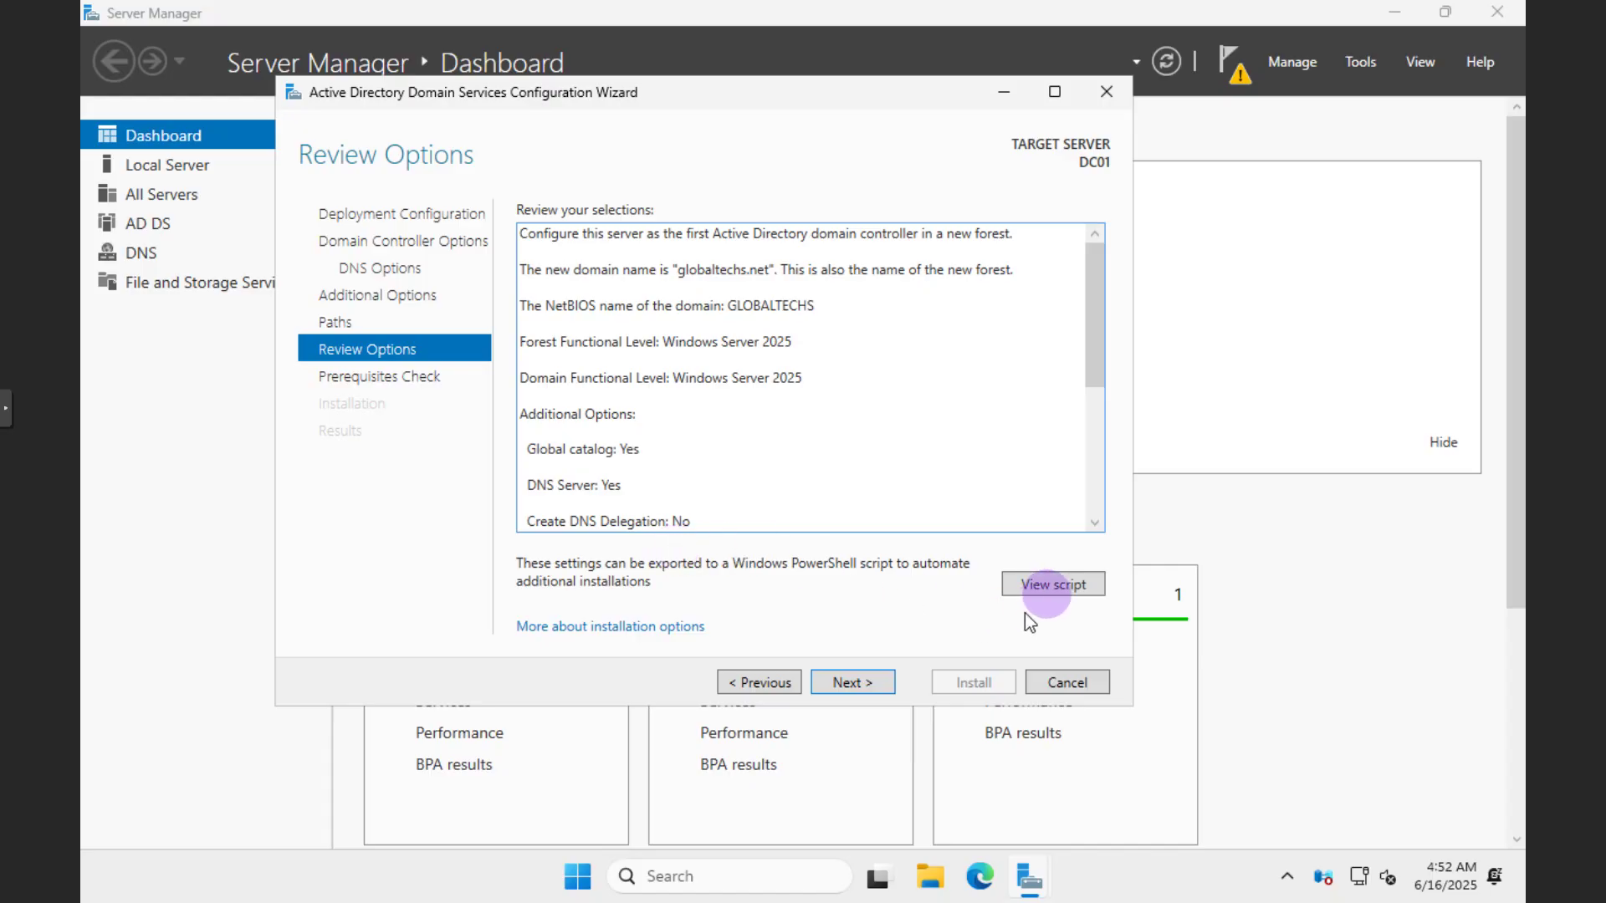
Save the PowerShell deployment script to the Desktop as Install Forest and close Notepad.
left_click(1051, 590)
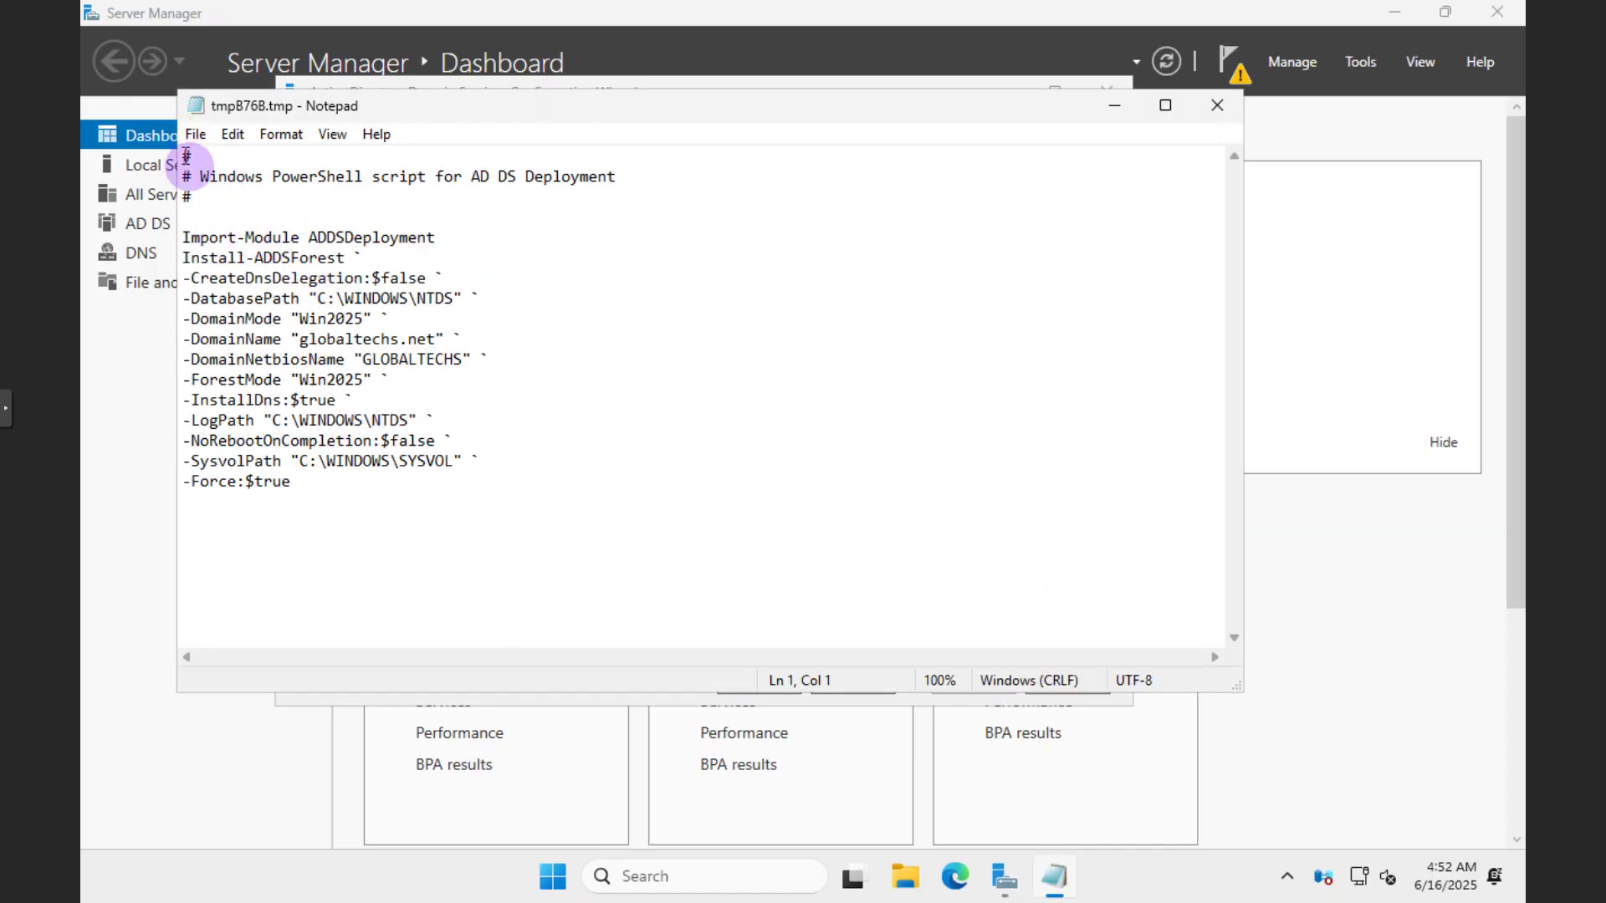
left_click_drag(185, 155, 332, 523)
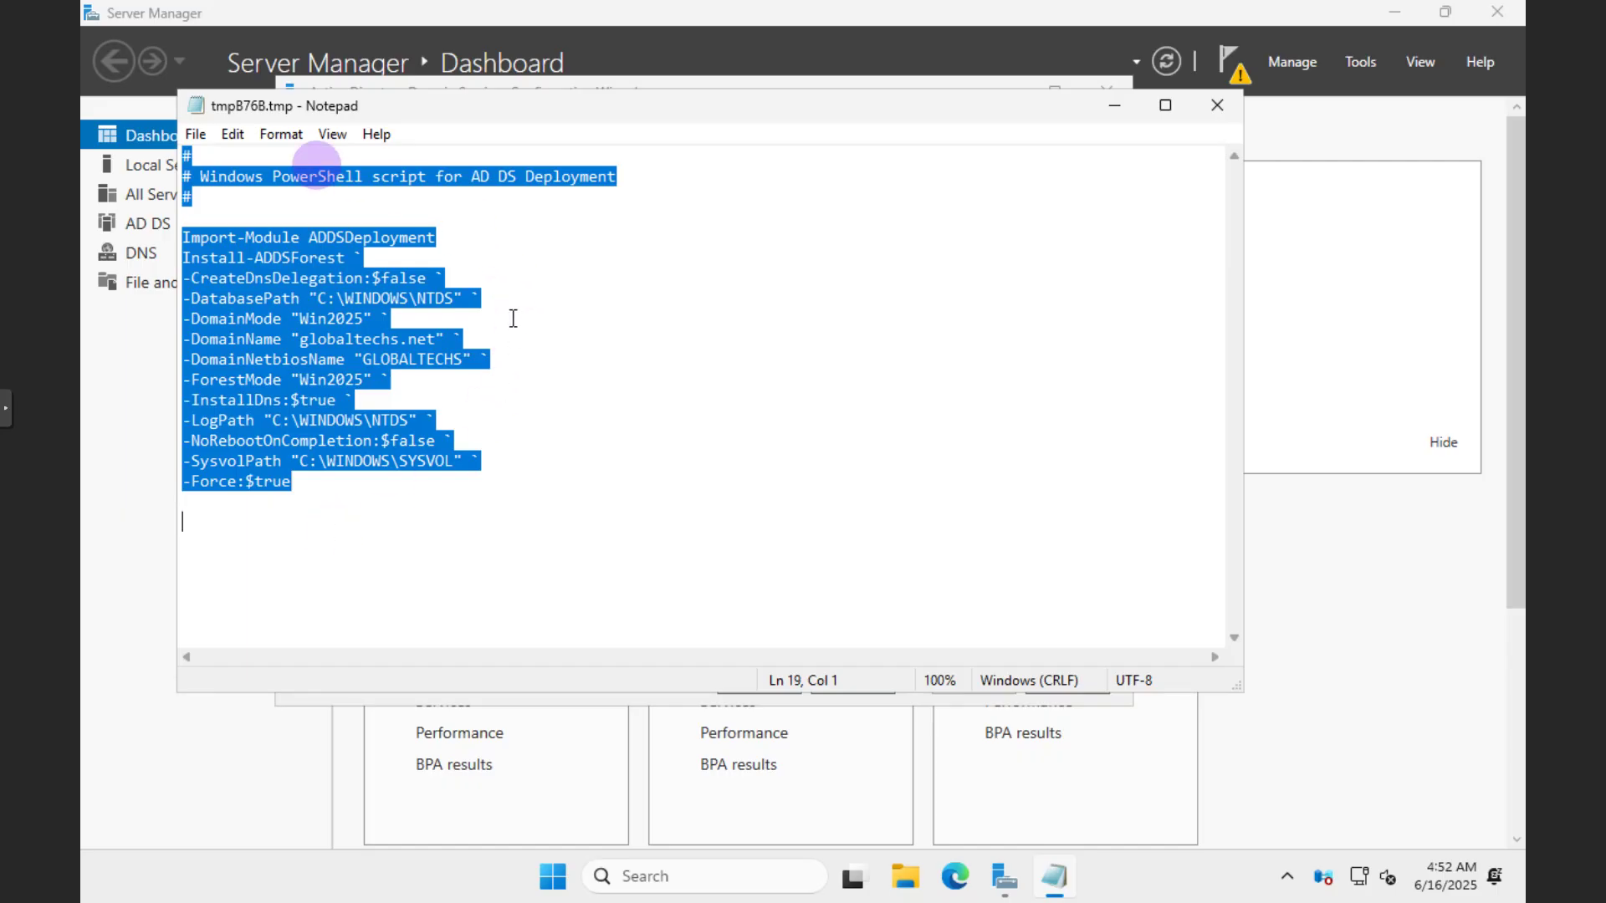
left_click(195, 136)
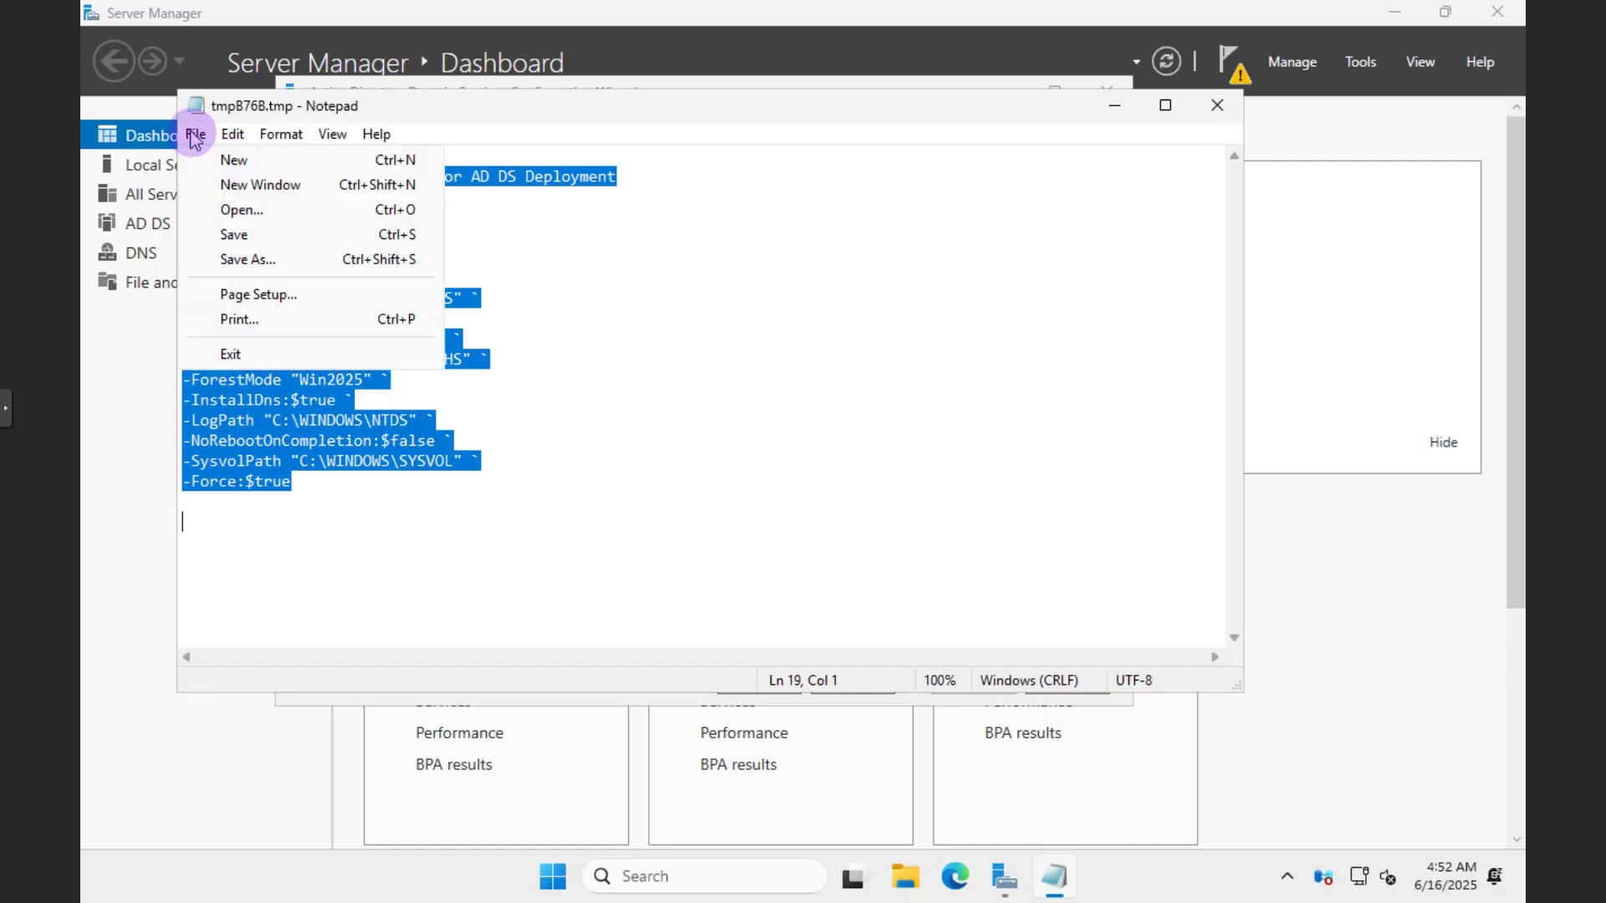
left_click(238, 260)
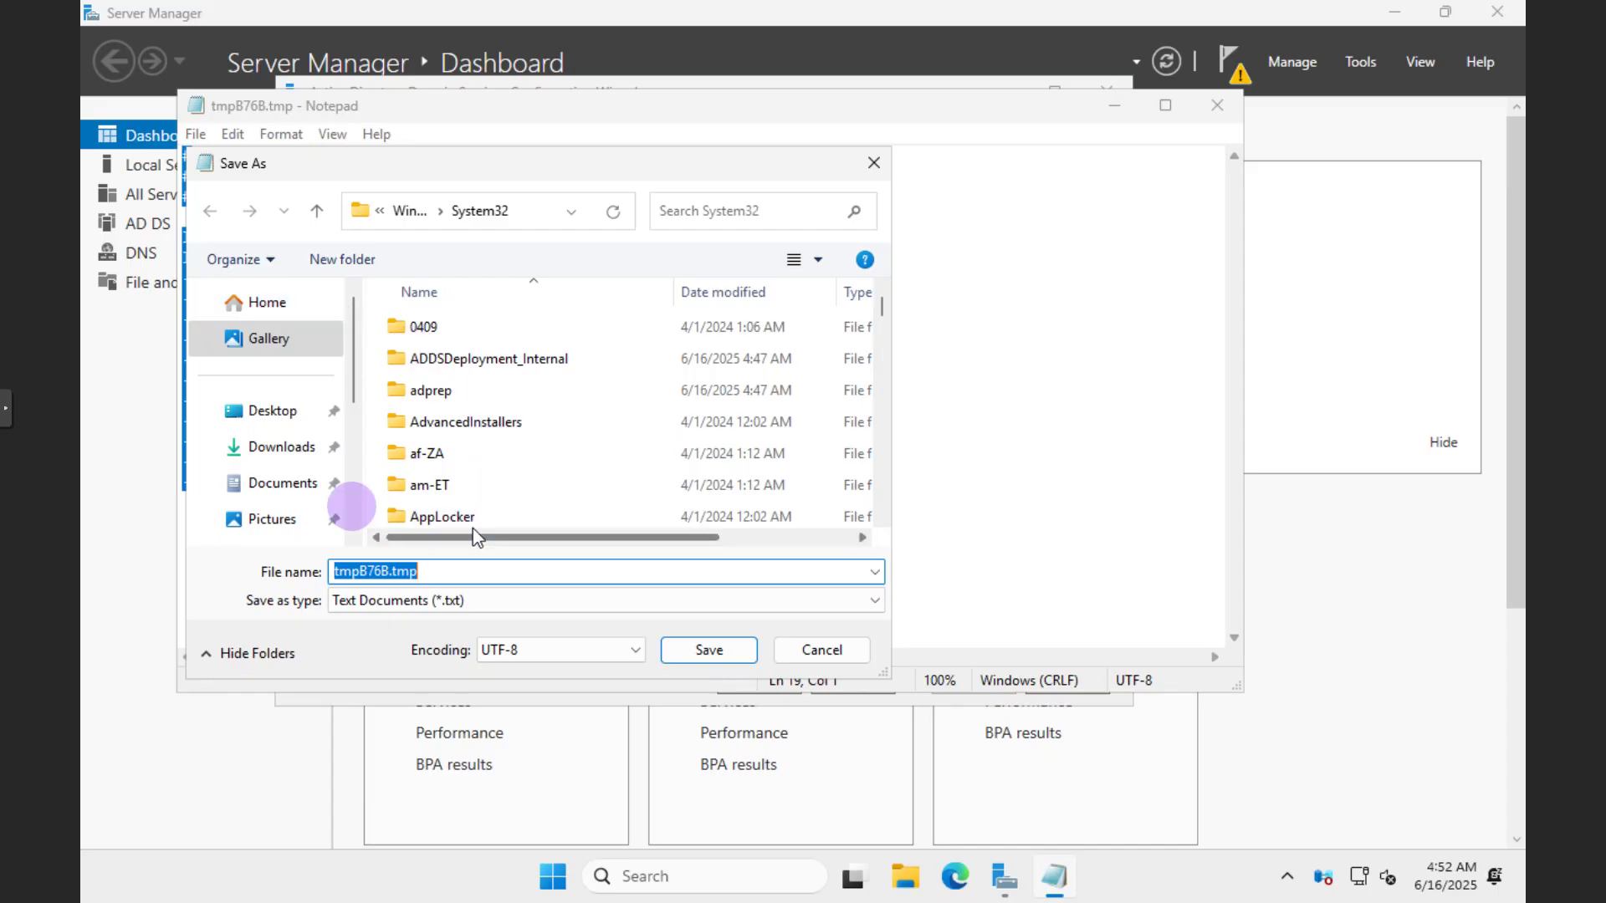
left_click(269, 411)
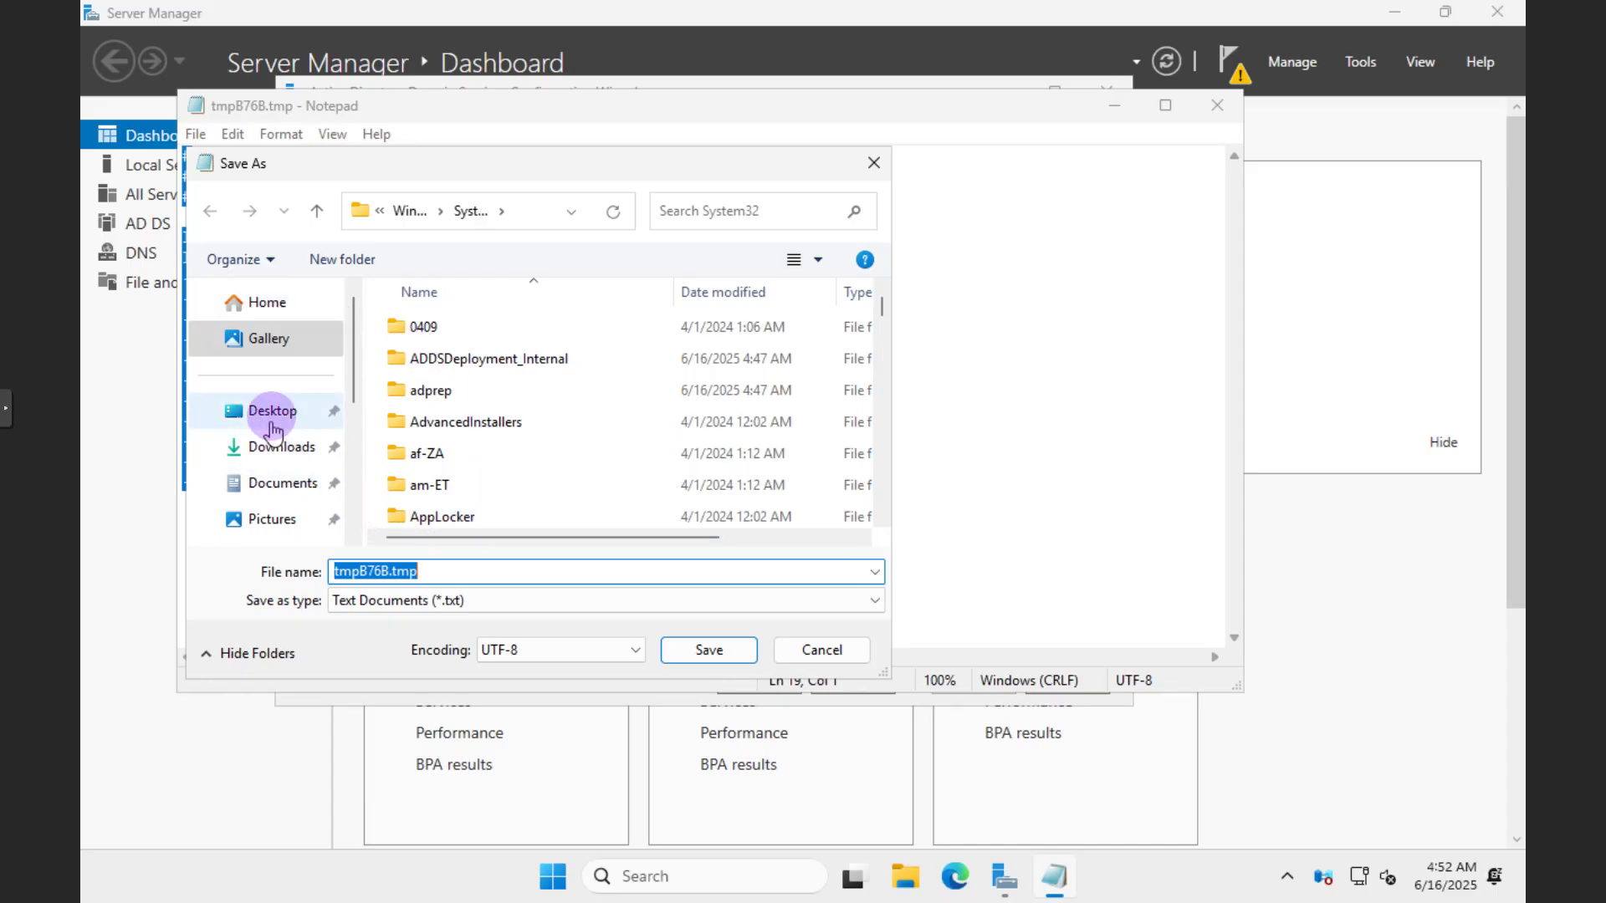
left_click(435, 576)
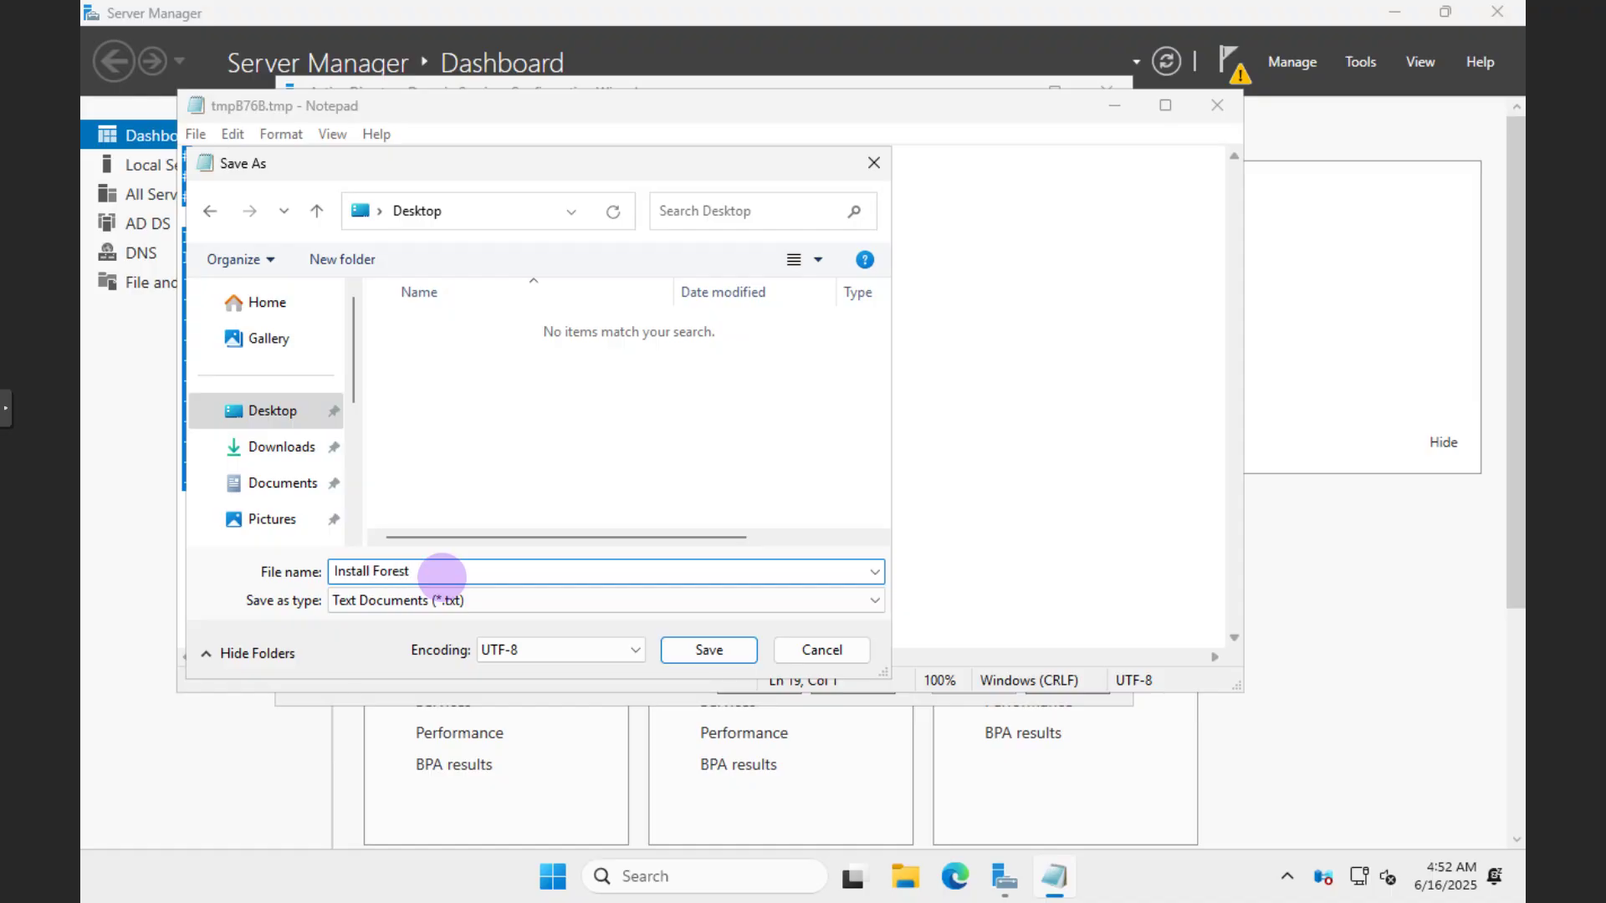
key("Return")
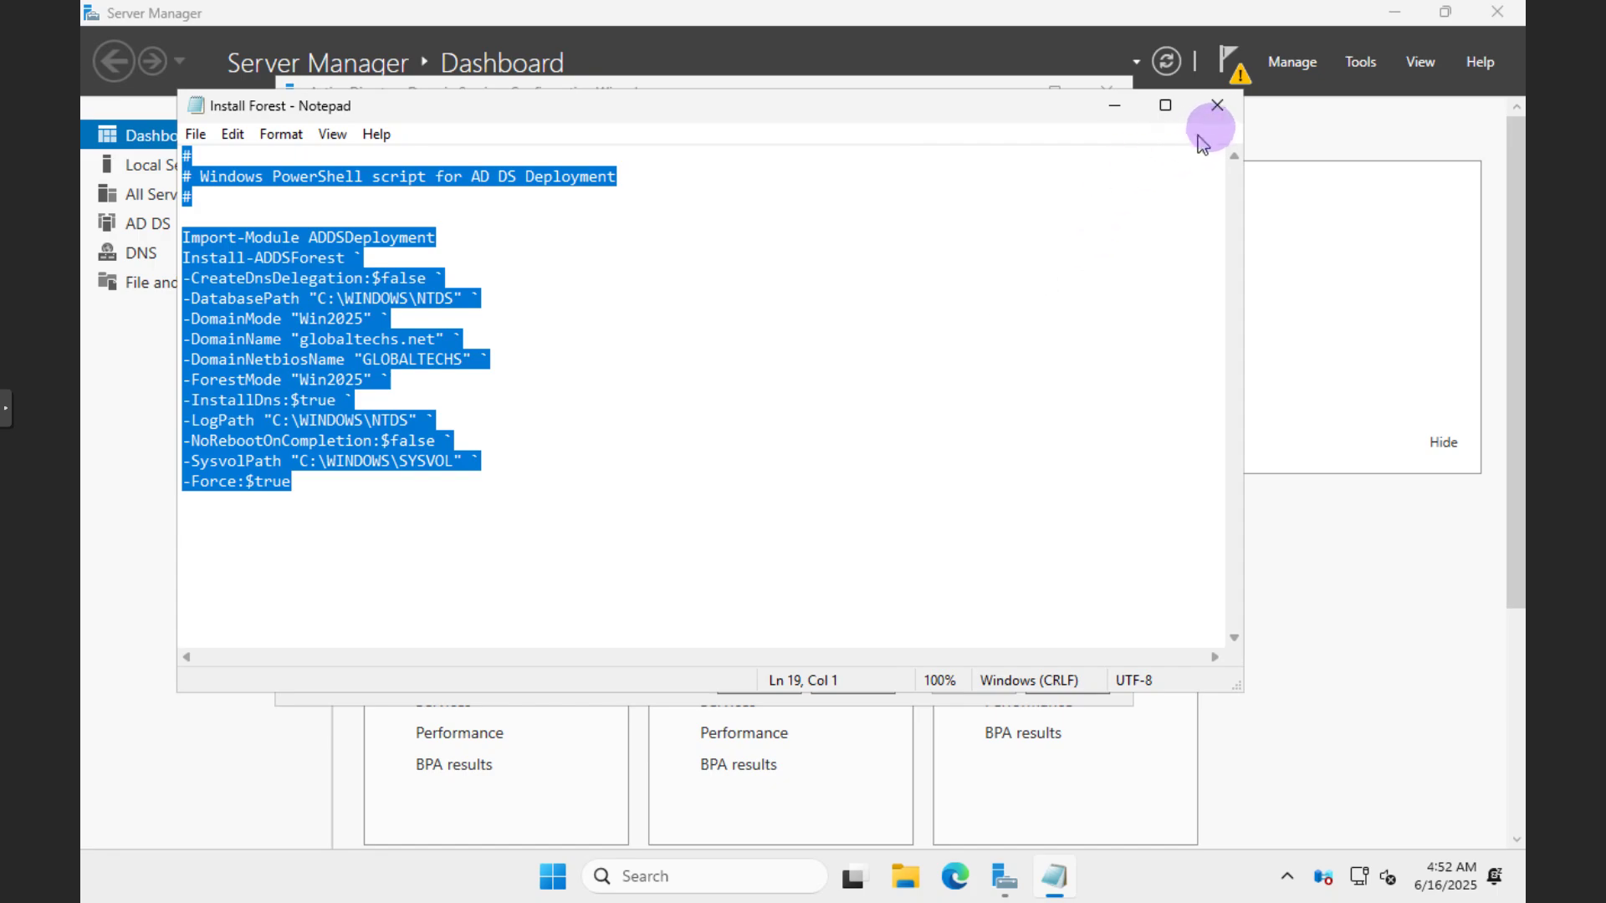
left_click(1217, 104)
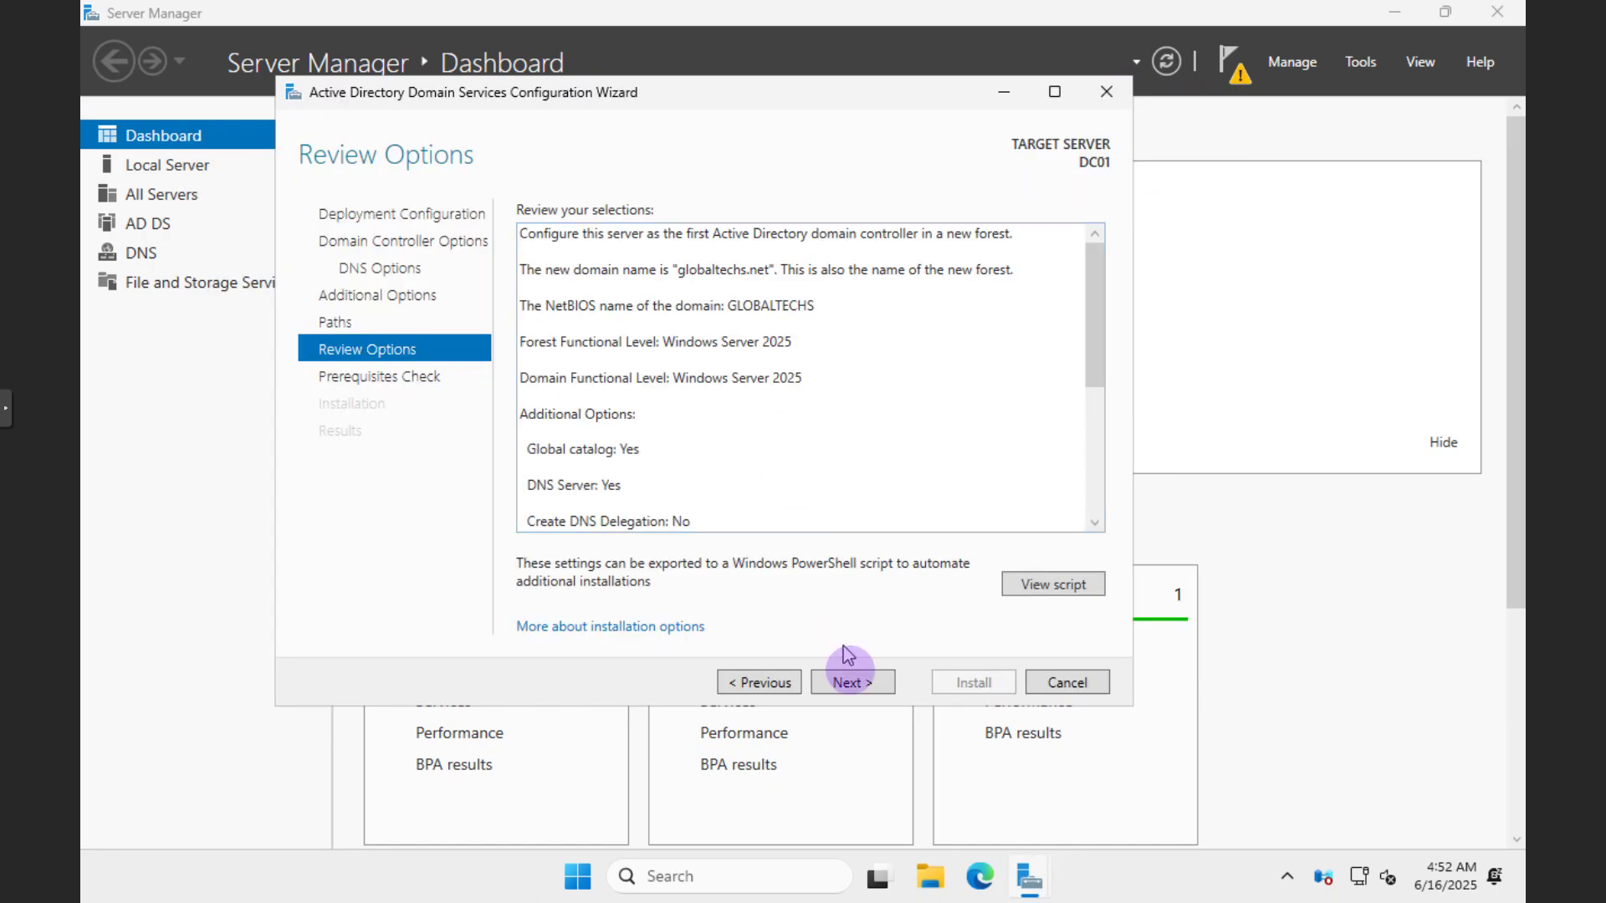
Pass the prerequisites check and install, promoting DC01 to domain controller for globaltechs.net.
left_click(848, 673)
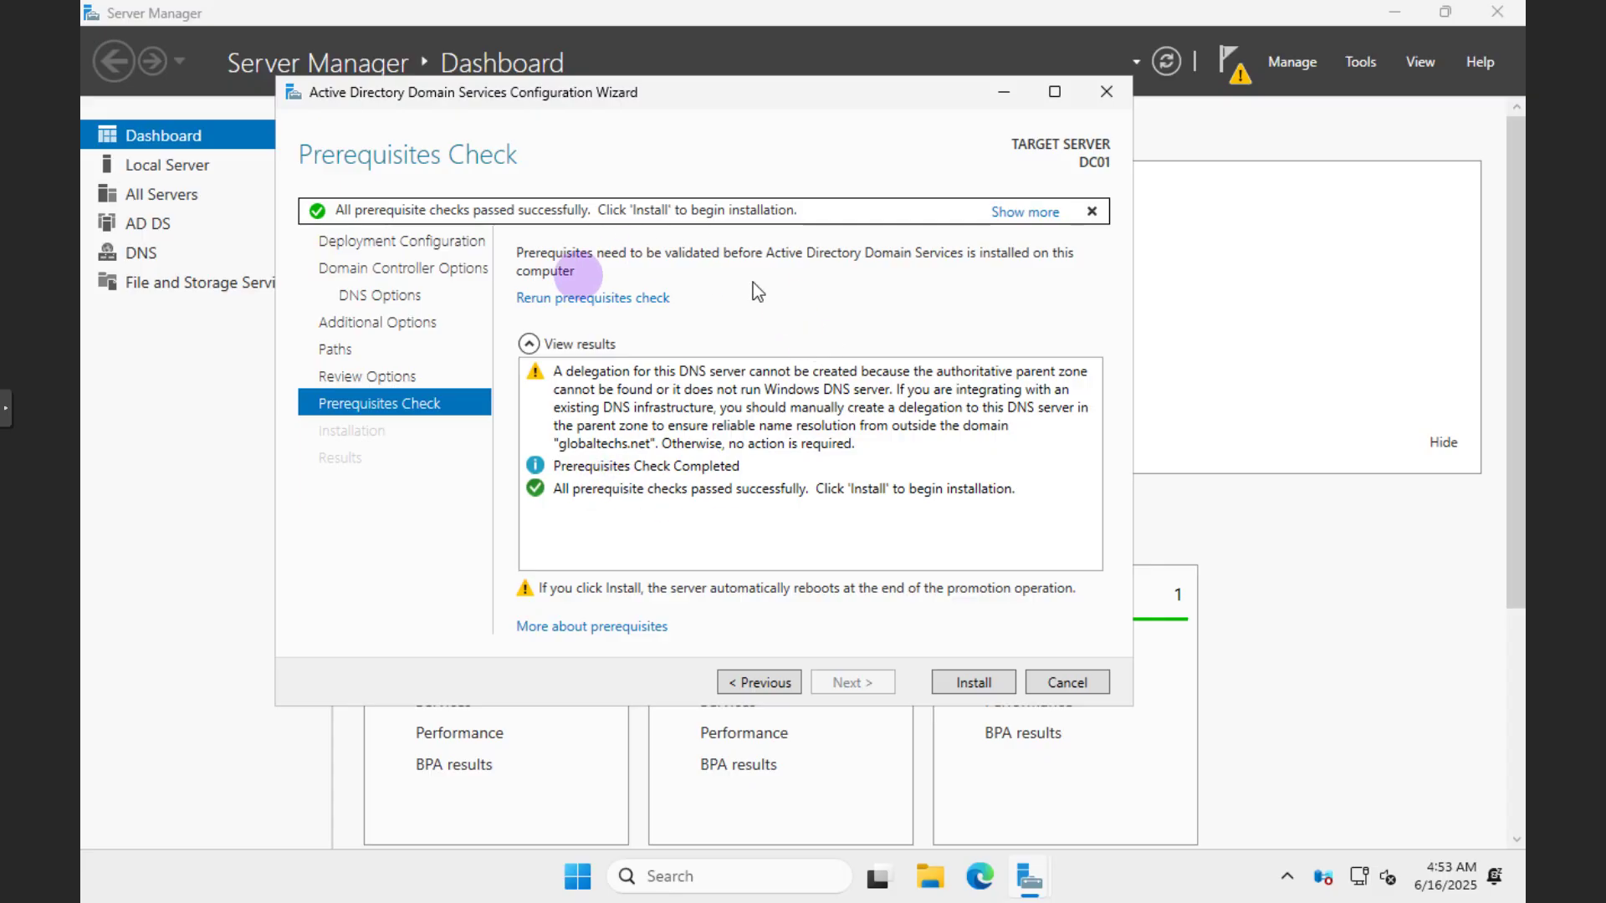
left_click(970, 682)
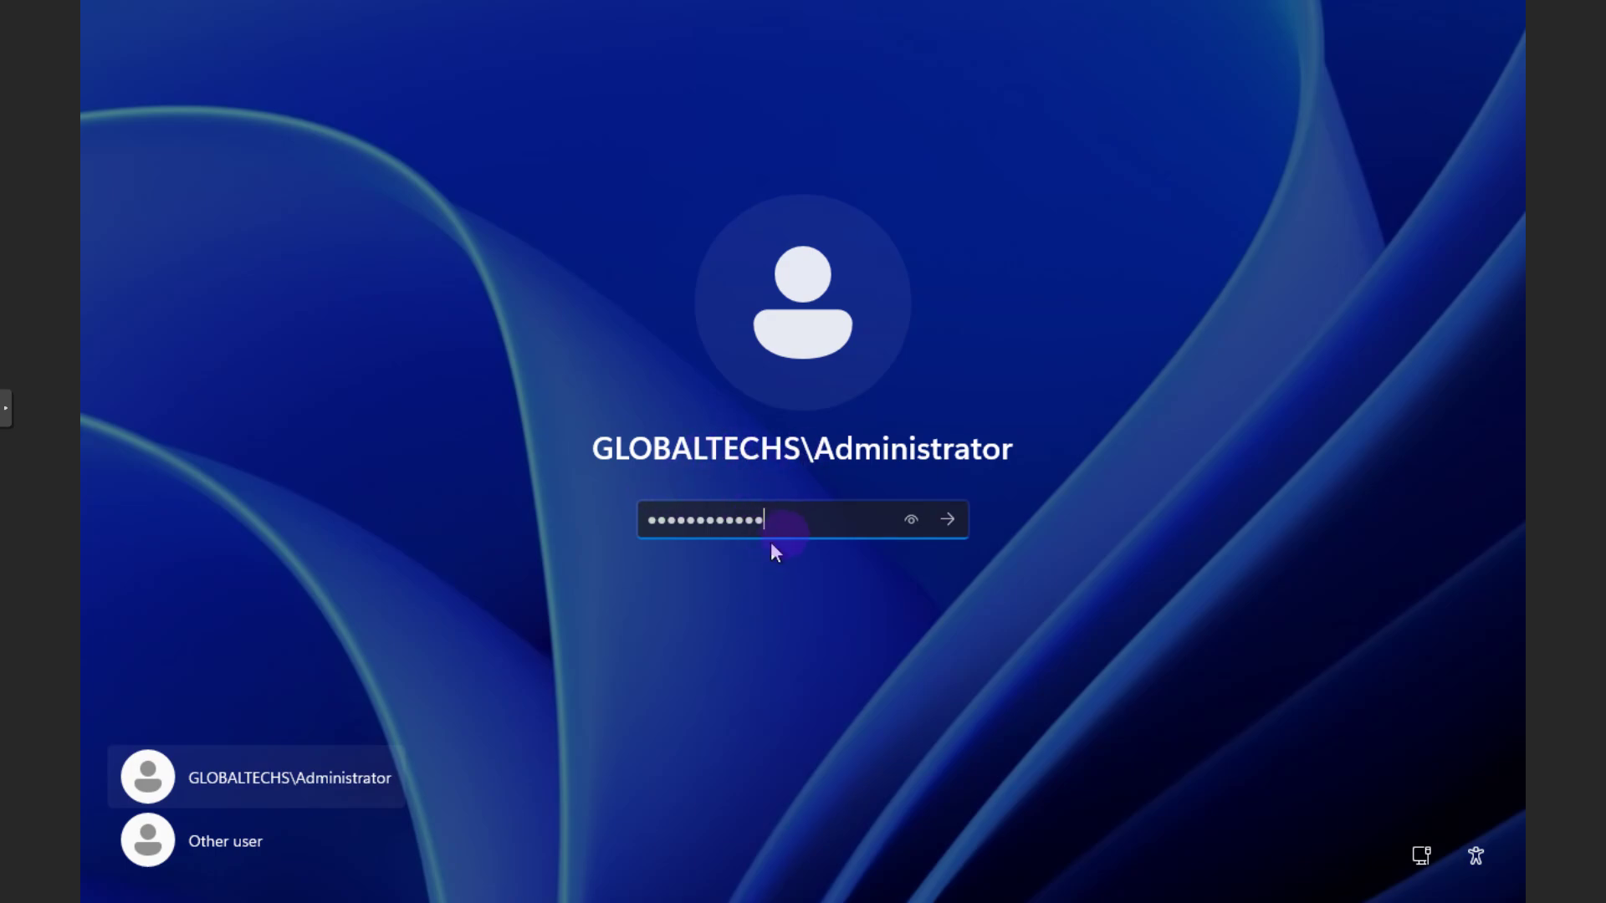
Sign in as GLOBALTECHS\Administrator and review the AD DS, DNS and File and Storage Services dashboard tiles.
left_click(947, 520)
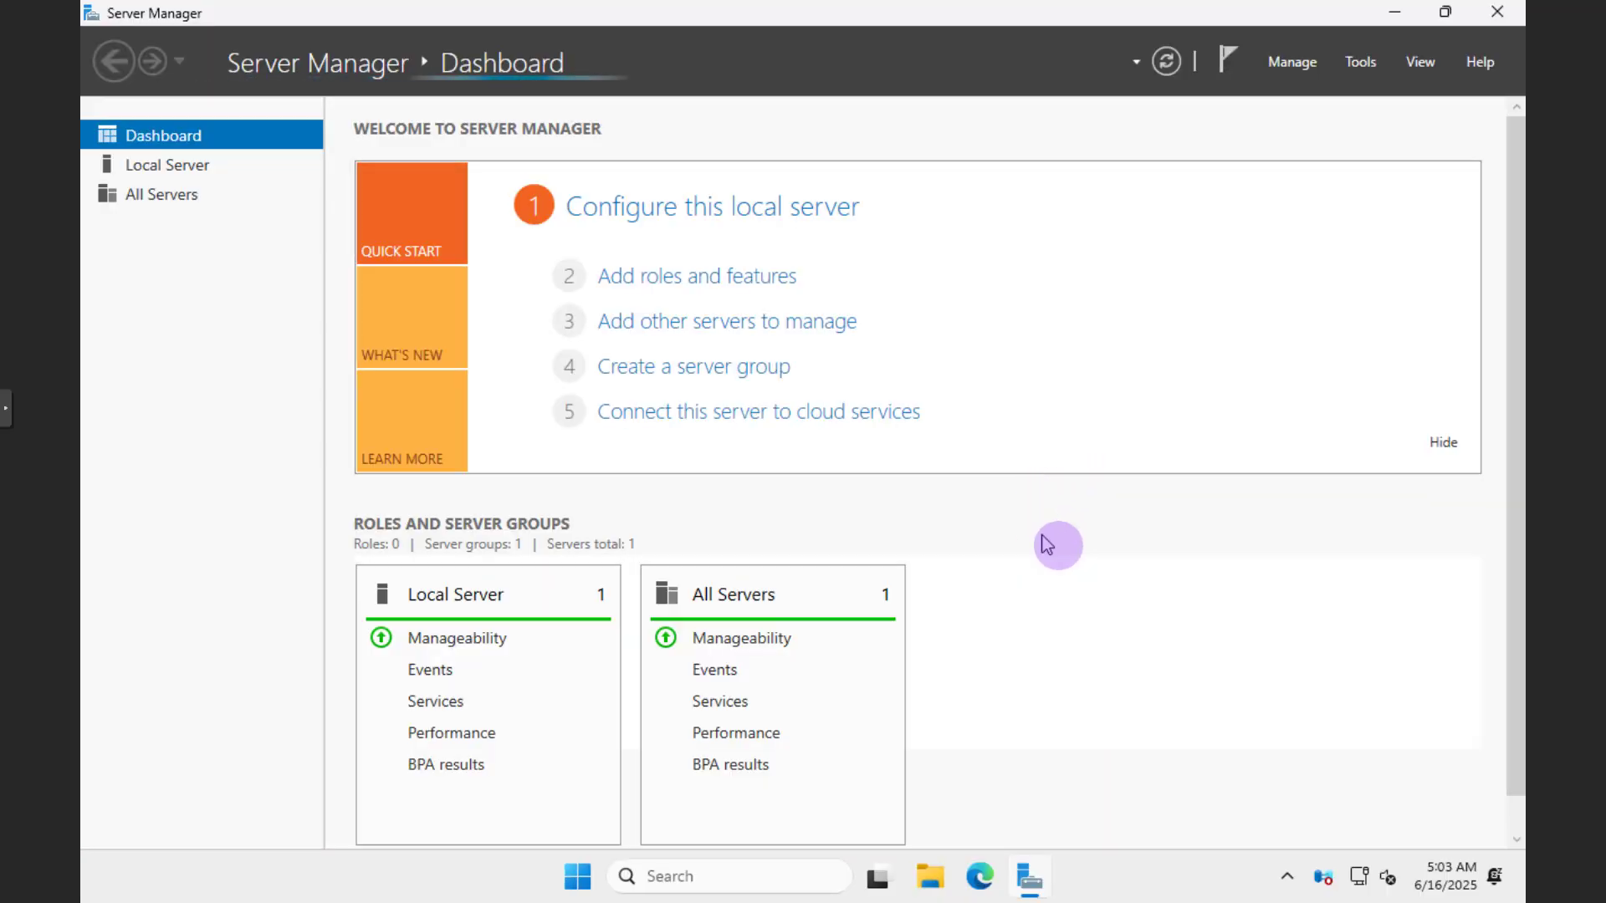
scroll(794, 456, "down", 1)
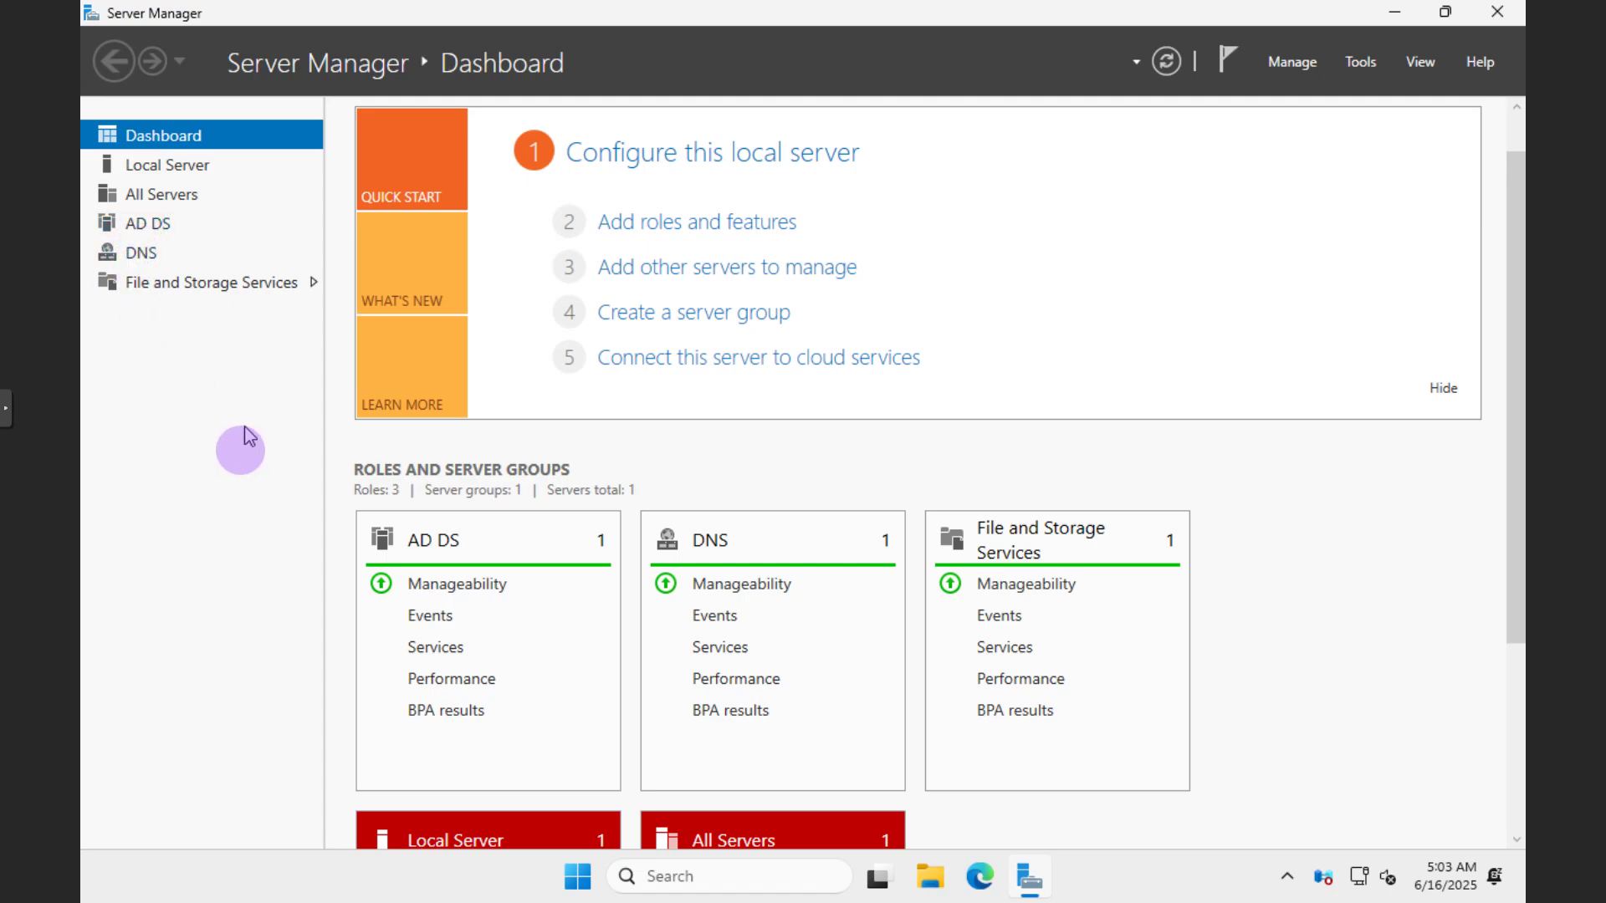
scroll(559, 640, "down", 3)
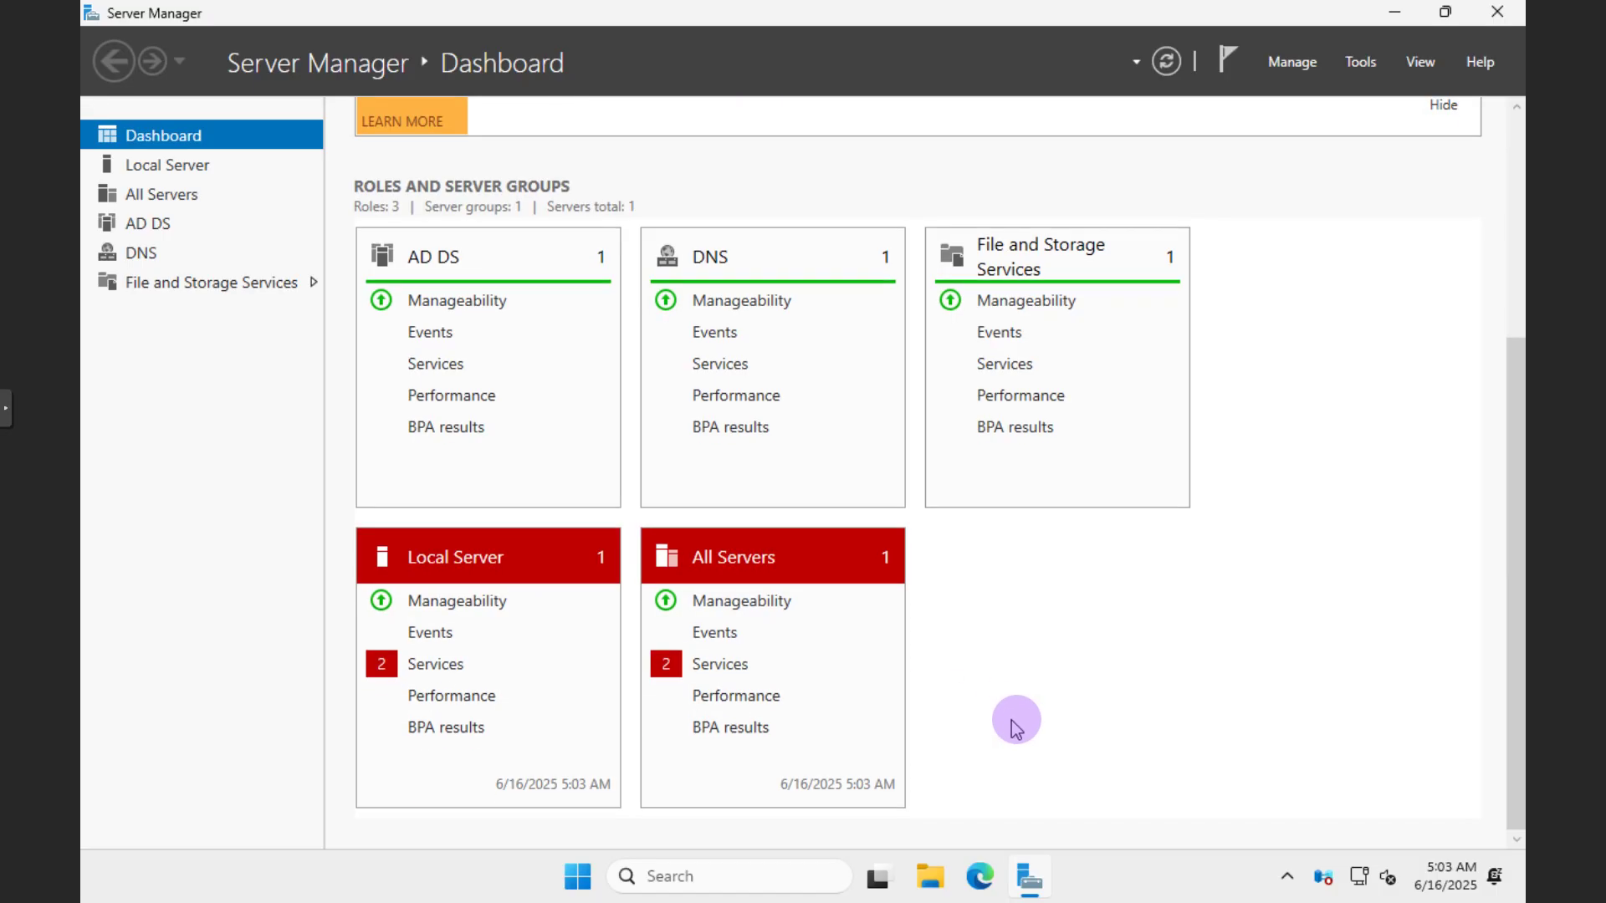
scroll(1015, 717, "up", 3)
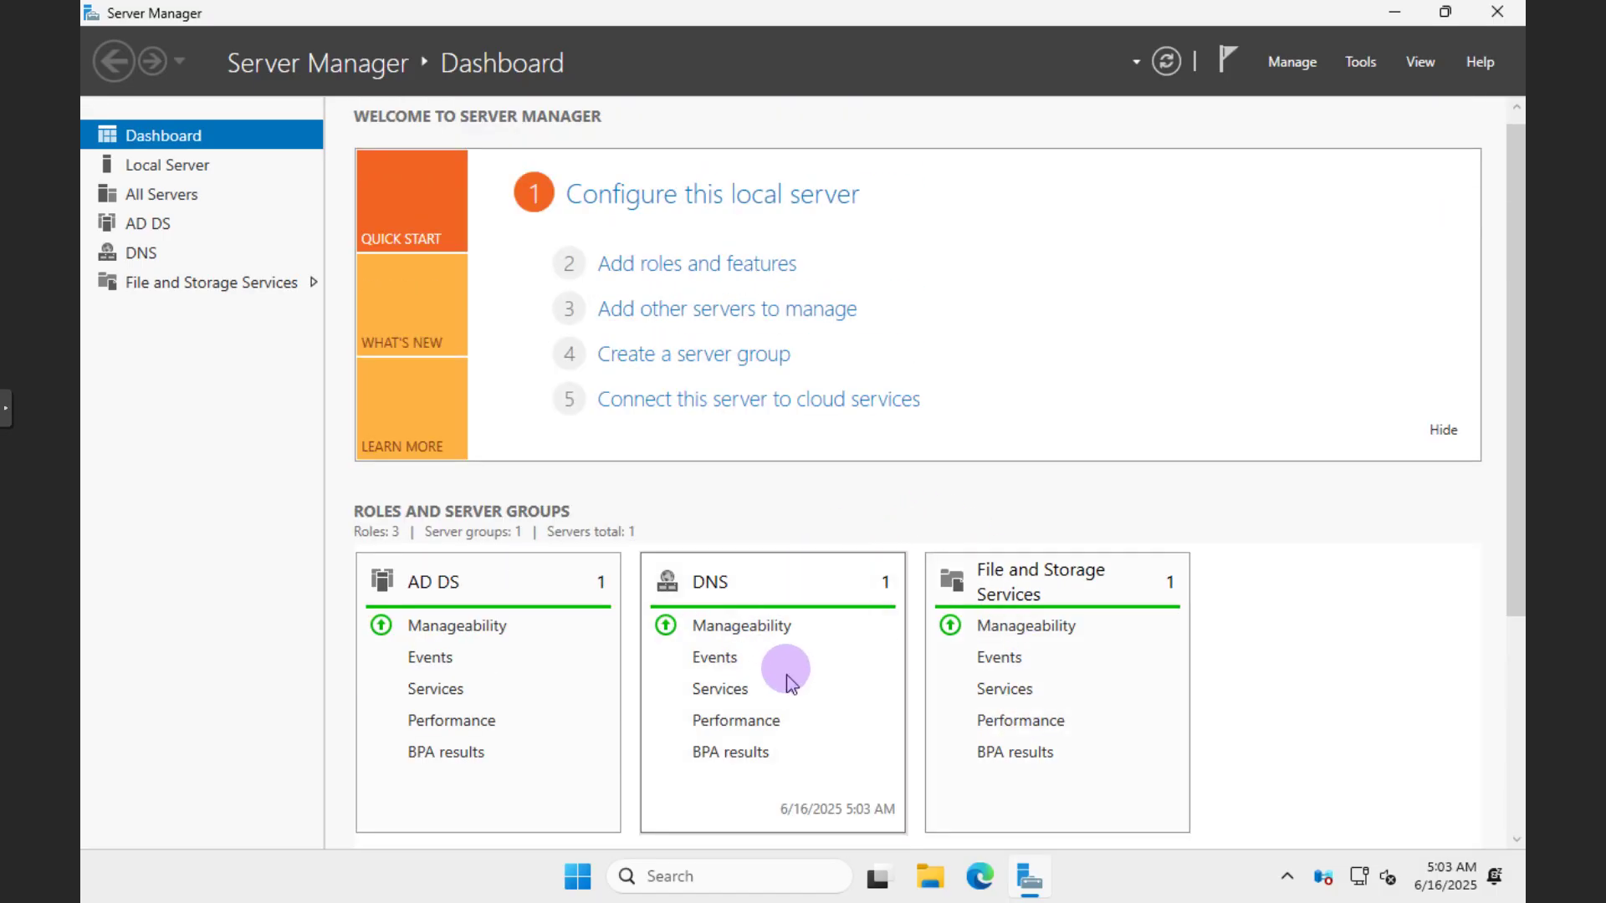
scroll(773, 661, "down", 1)
scroll(452, 494, "down", 1)
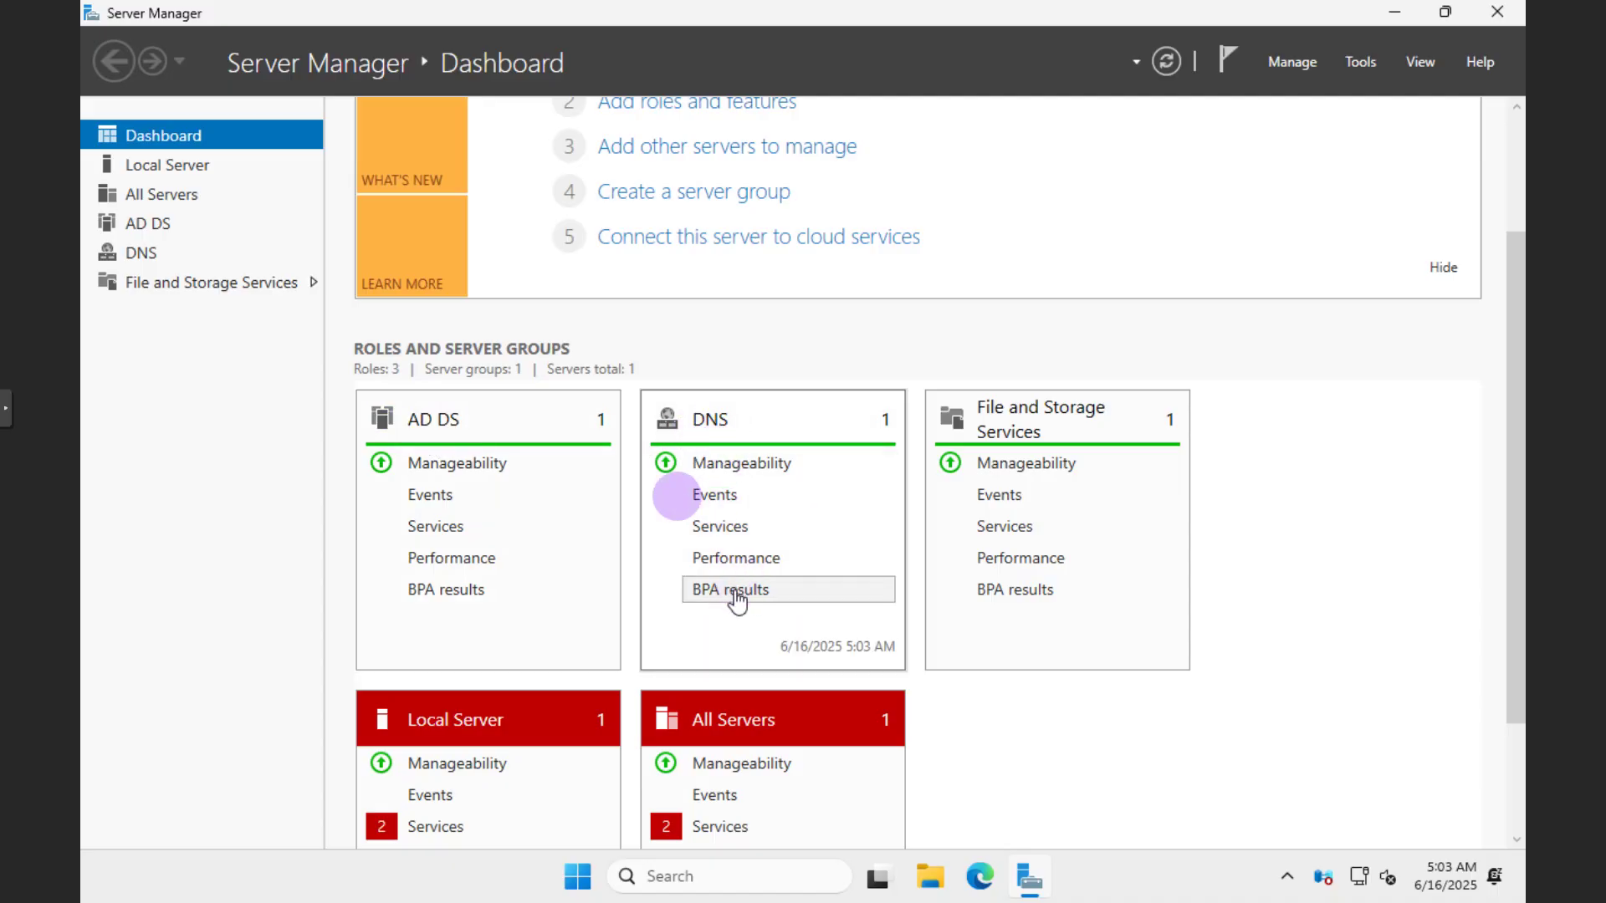
scroll(753, 577, "up", 1)
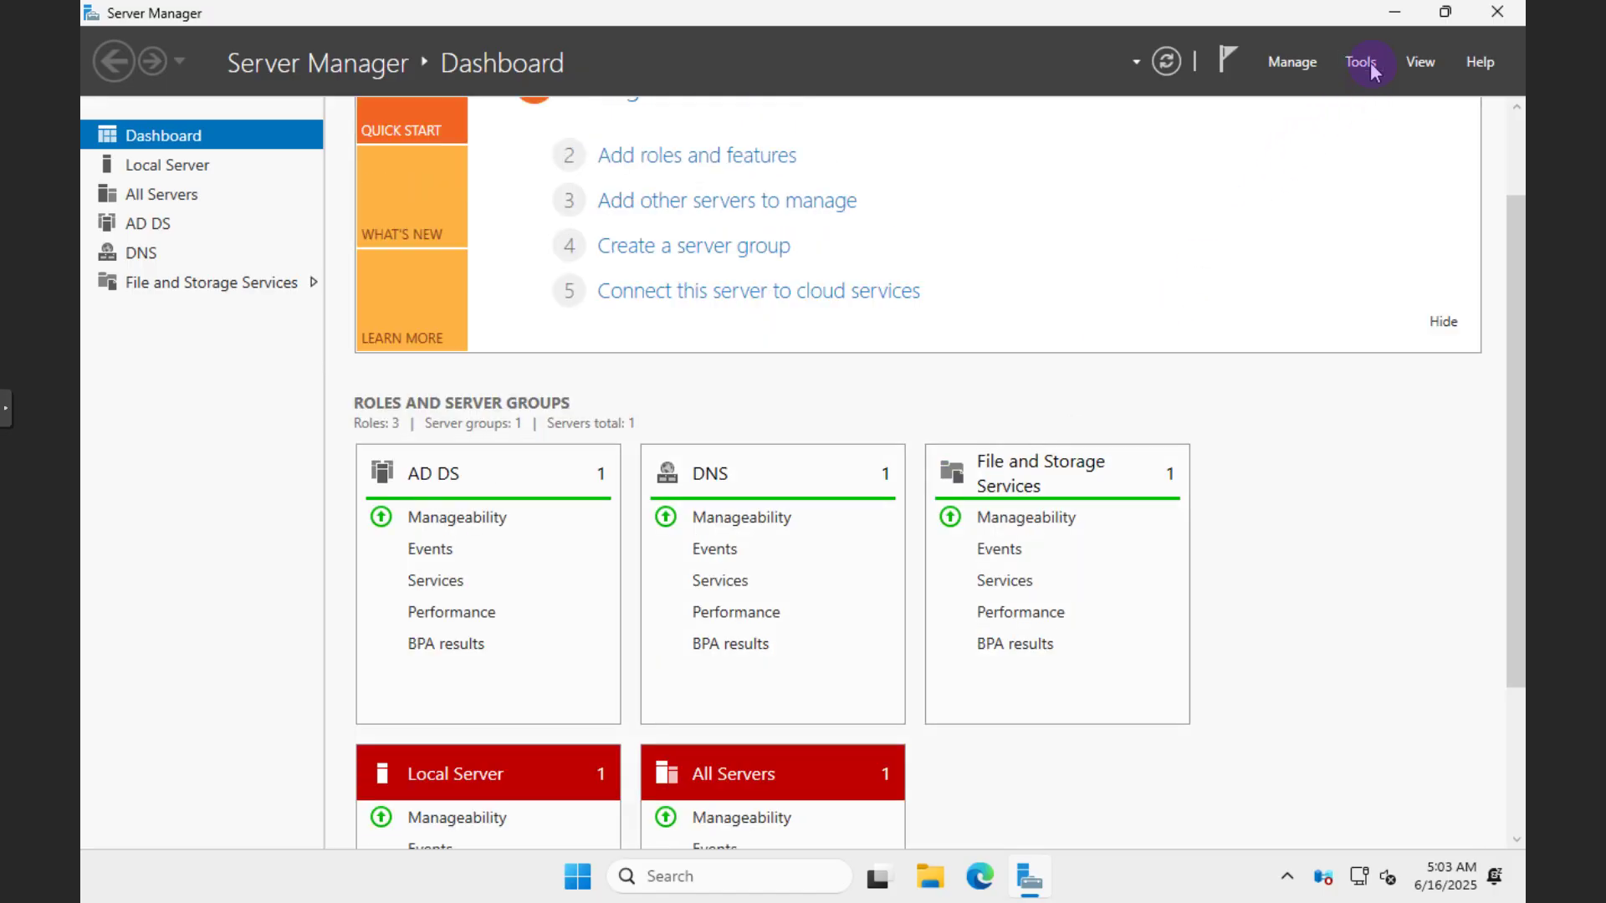
Launch Active Directory Users and Computers and DNS Manager, expanding DC01 to show its lookup zones.
left_click(1370, 62)
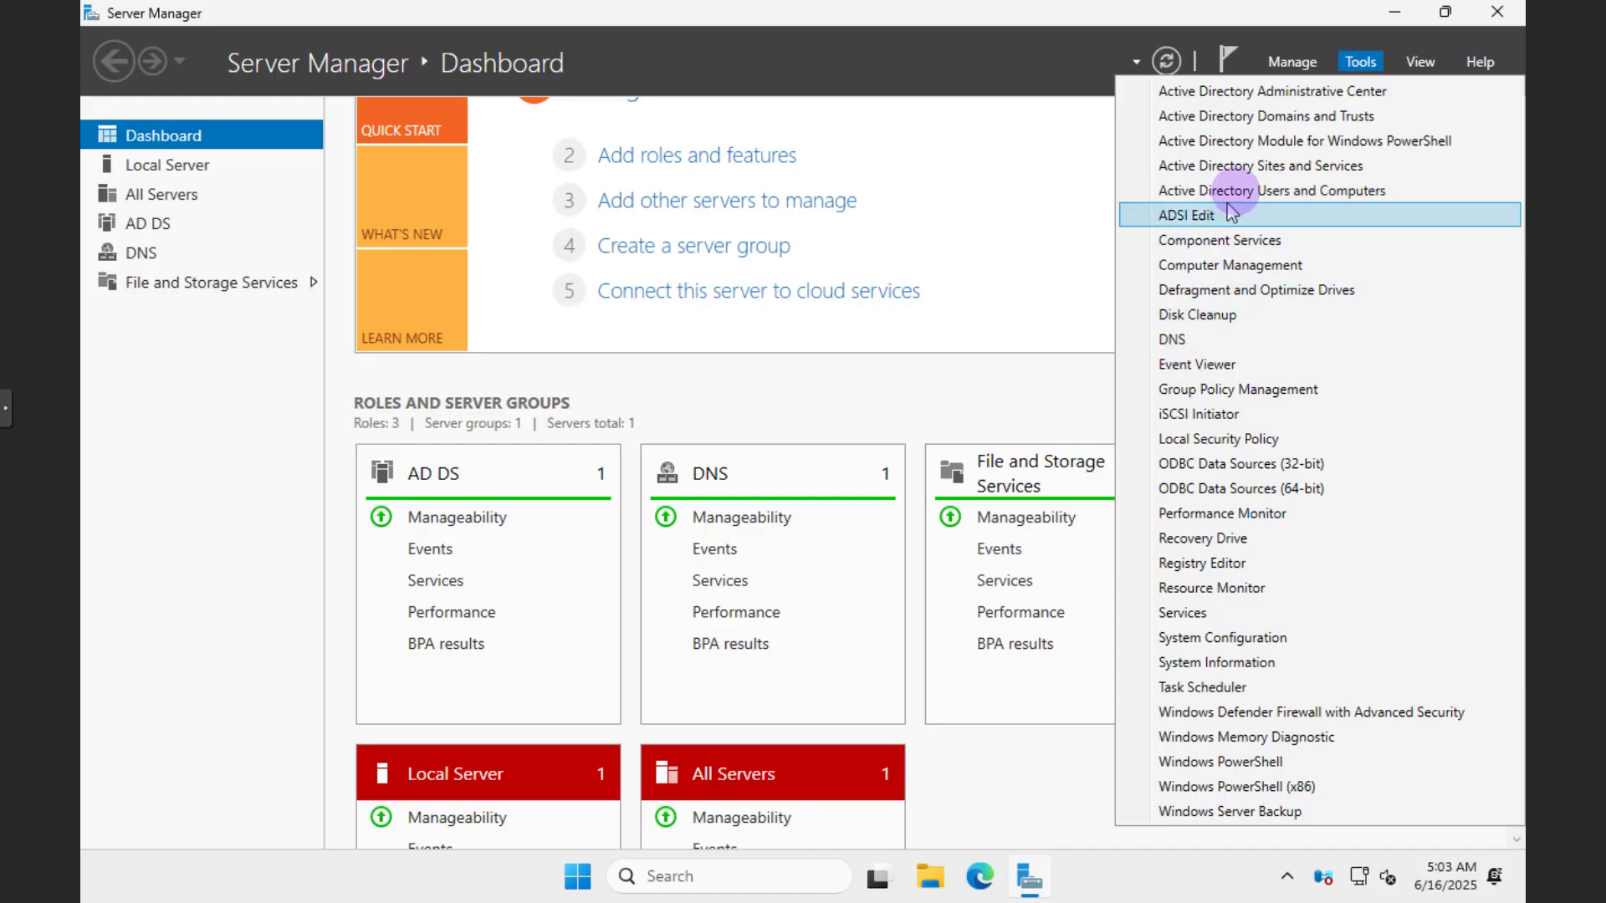
left_click(1297, 191)
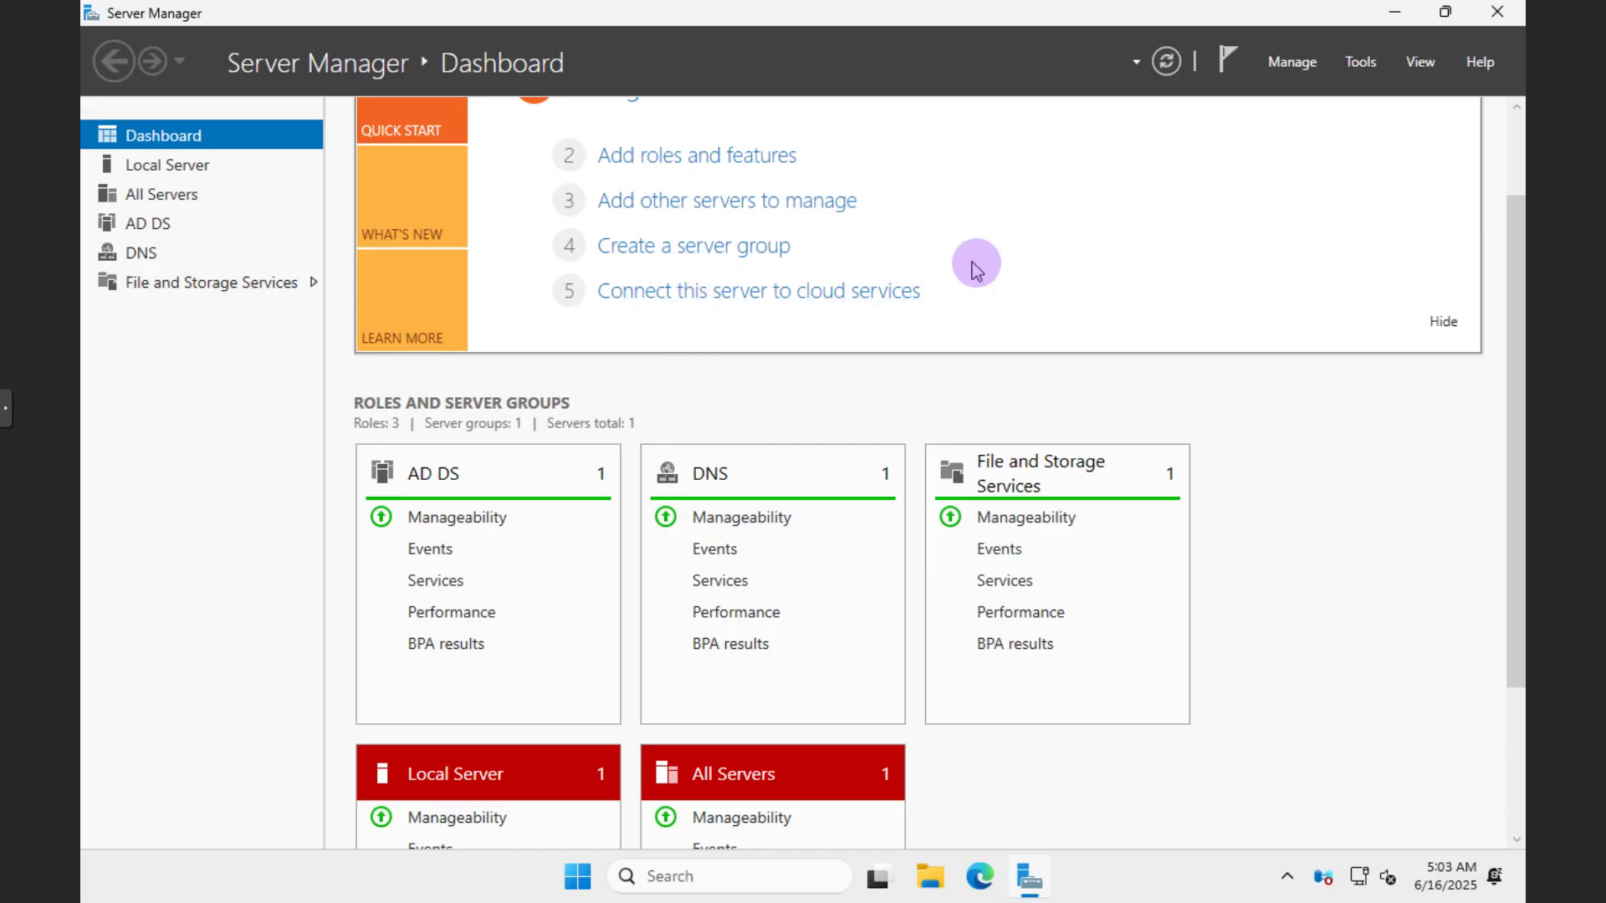
left_click(1359, 61)
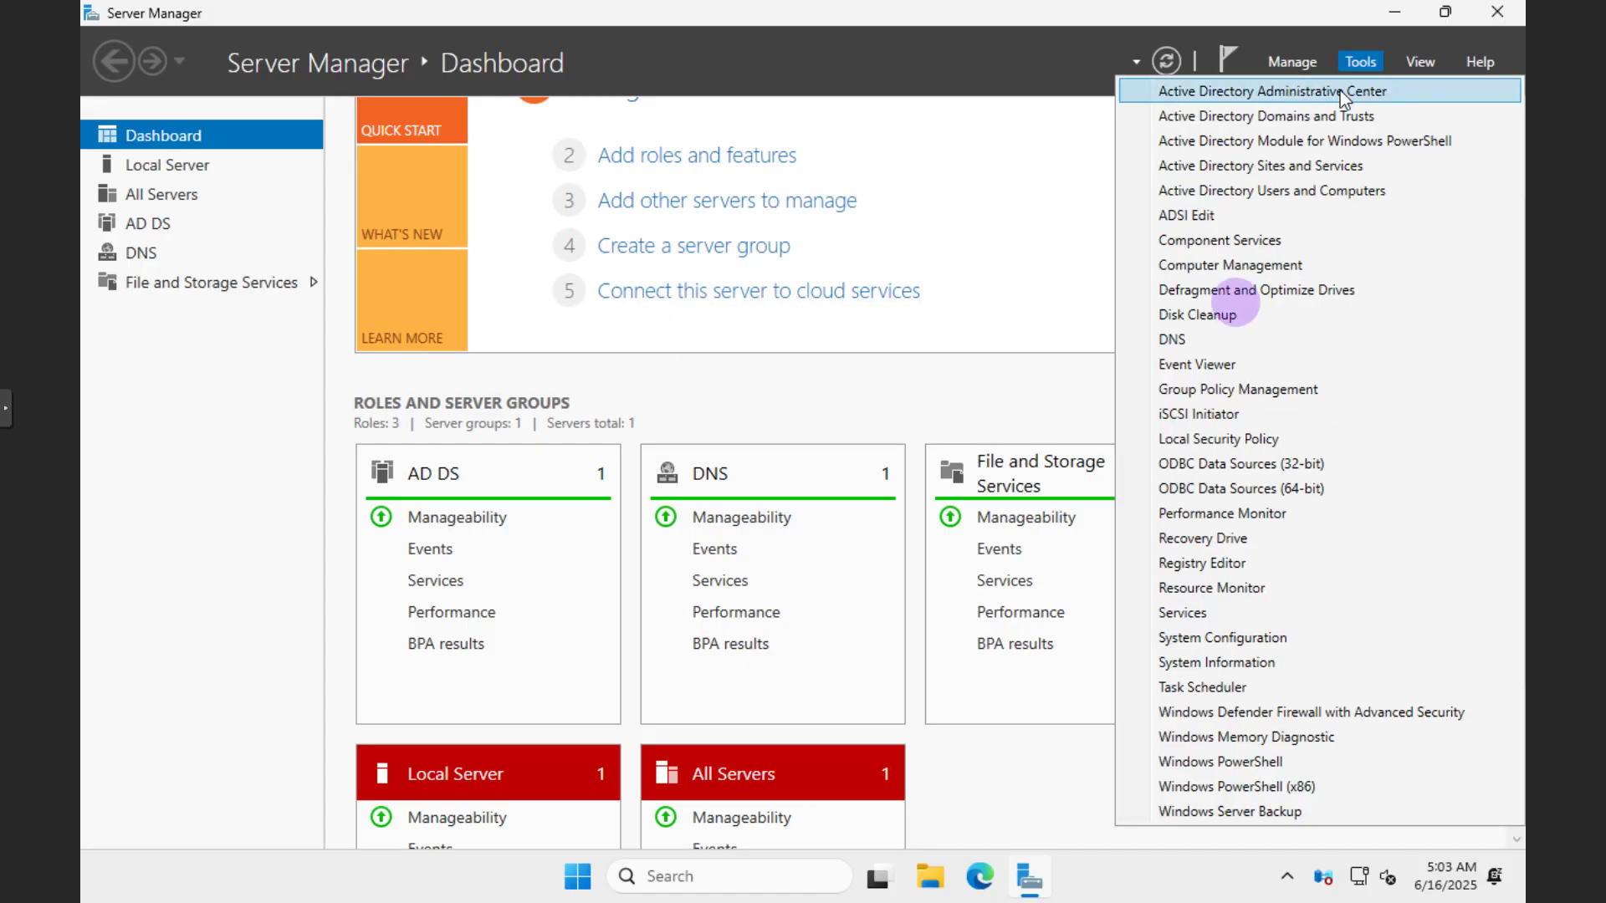
left_click(1213, 341)
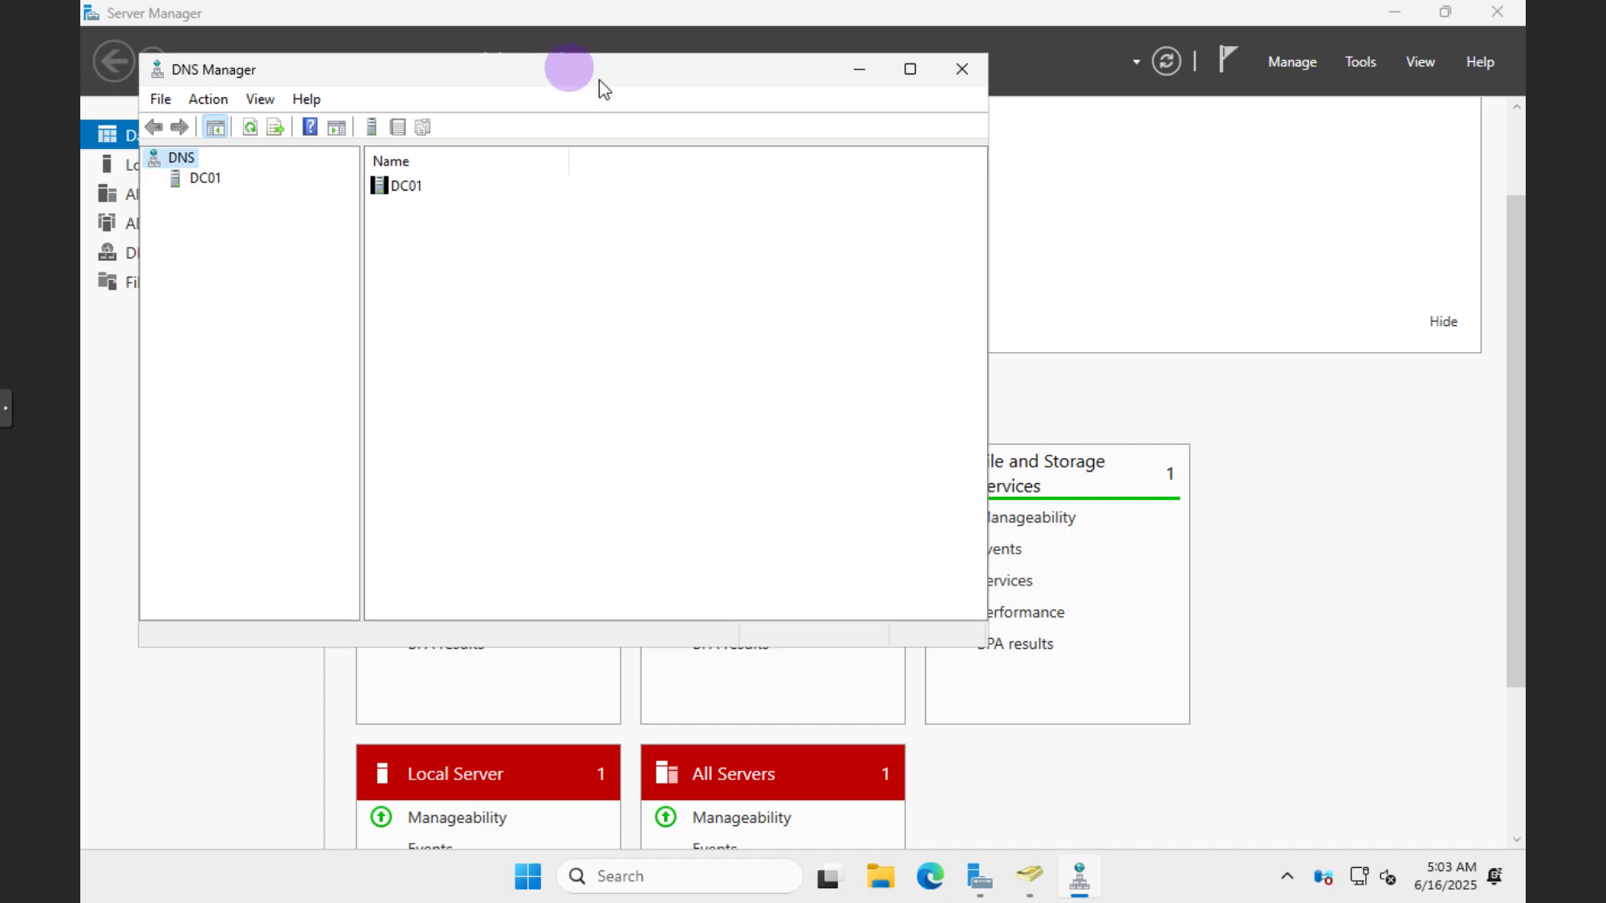
left_click_drag(452, 80, 961, 258)
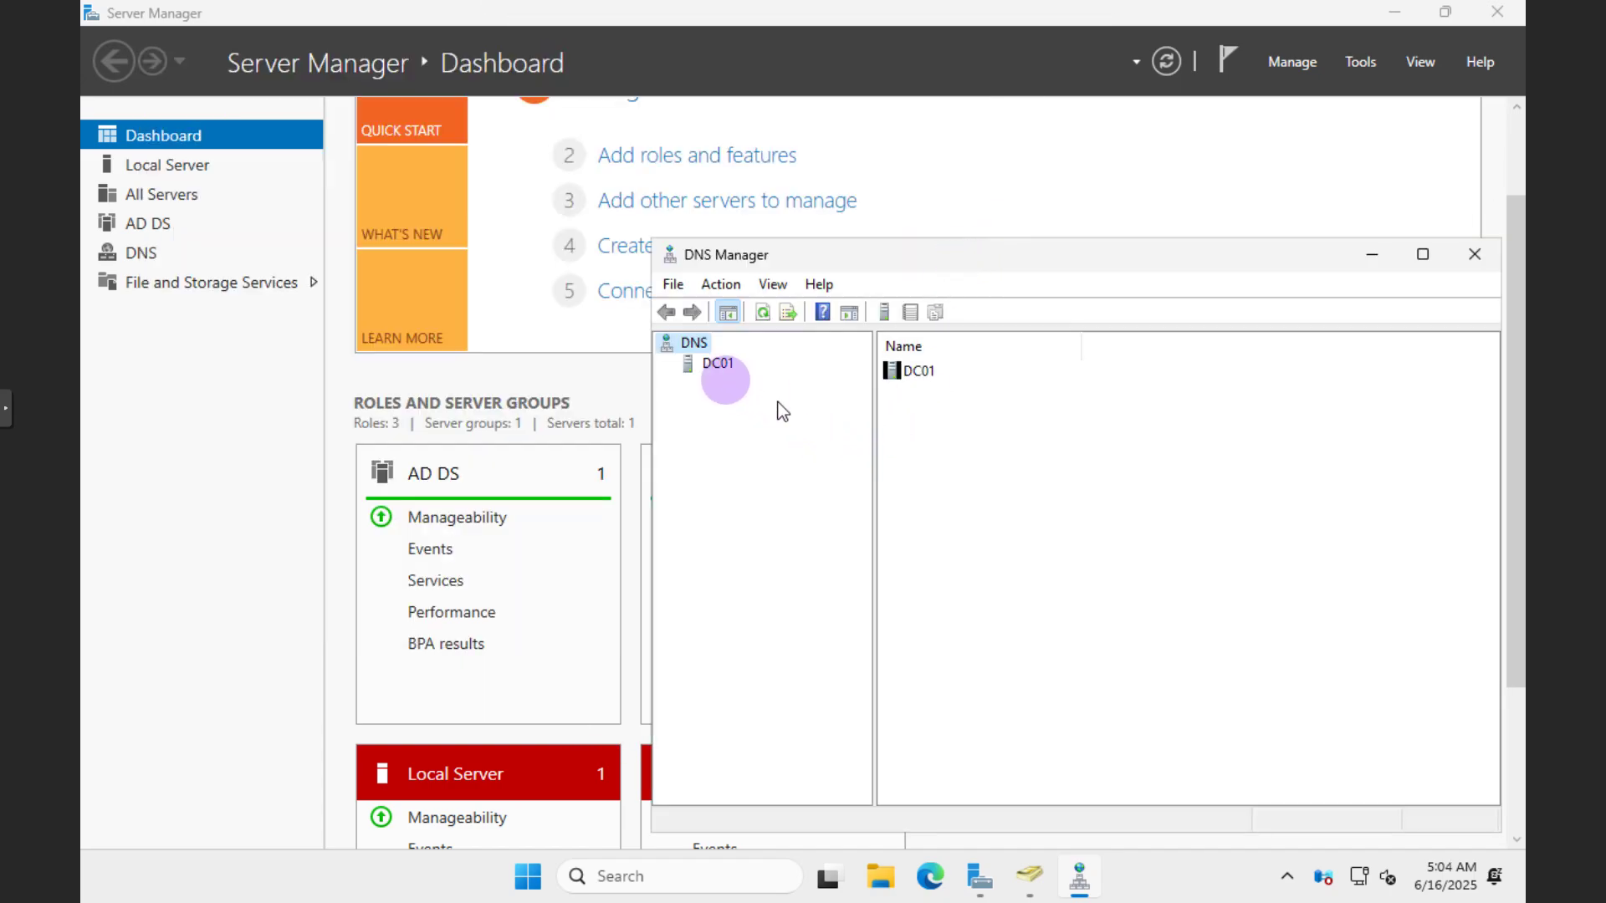
left_click(717, 363)
left_click(666, 366)
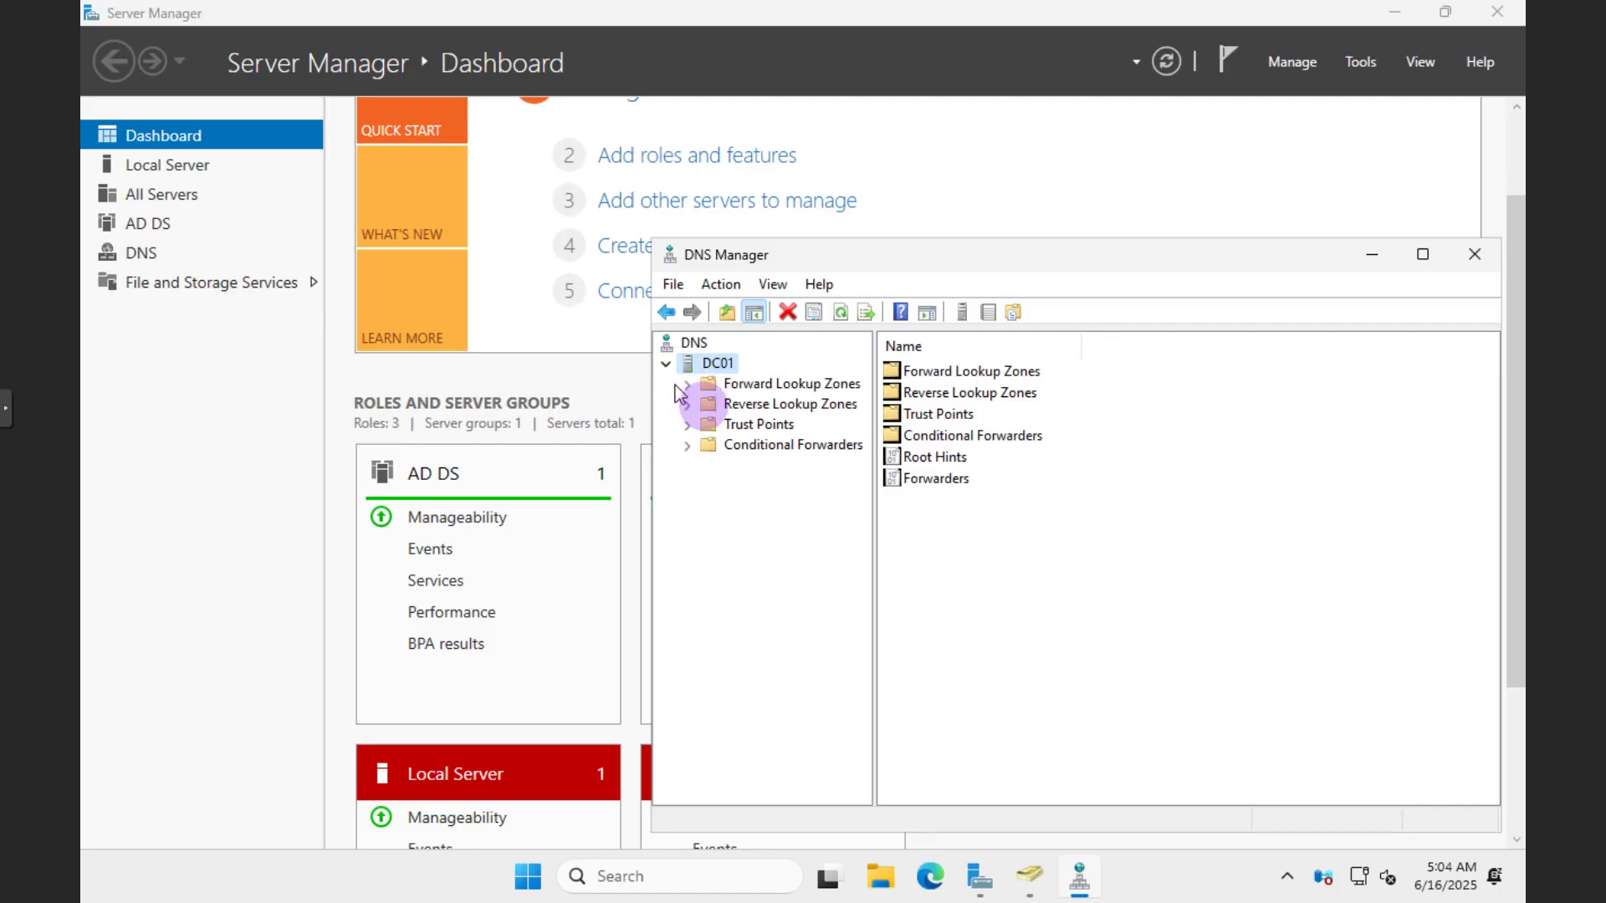
Expand globaltechs.net in Active Directory Users and Computers and widen the tree pane.
left_click(1030, 876)
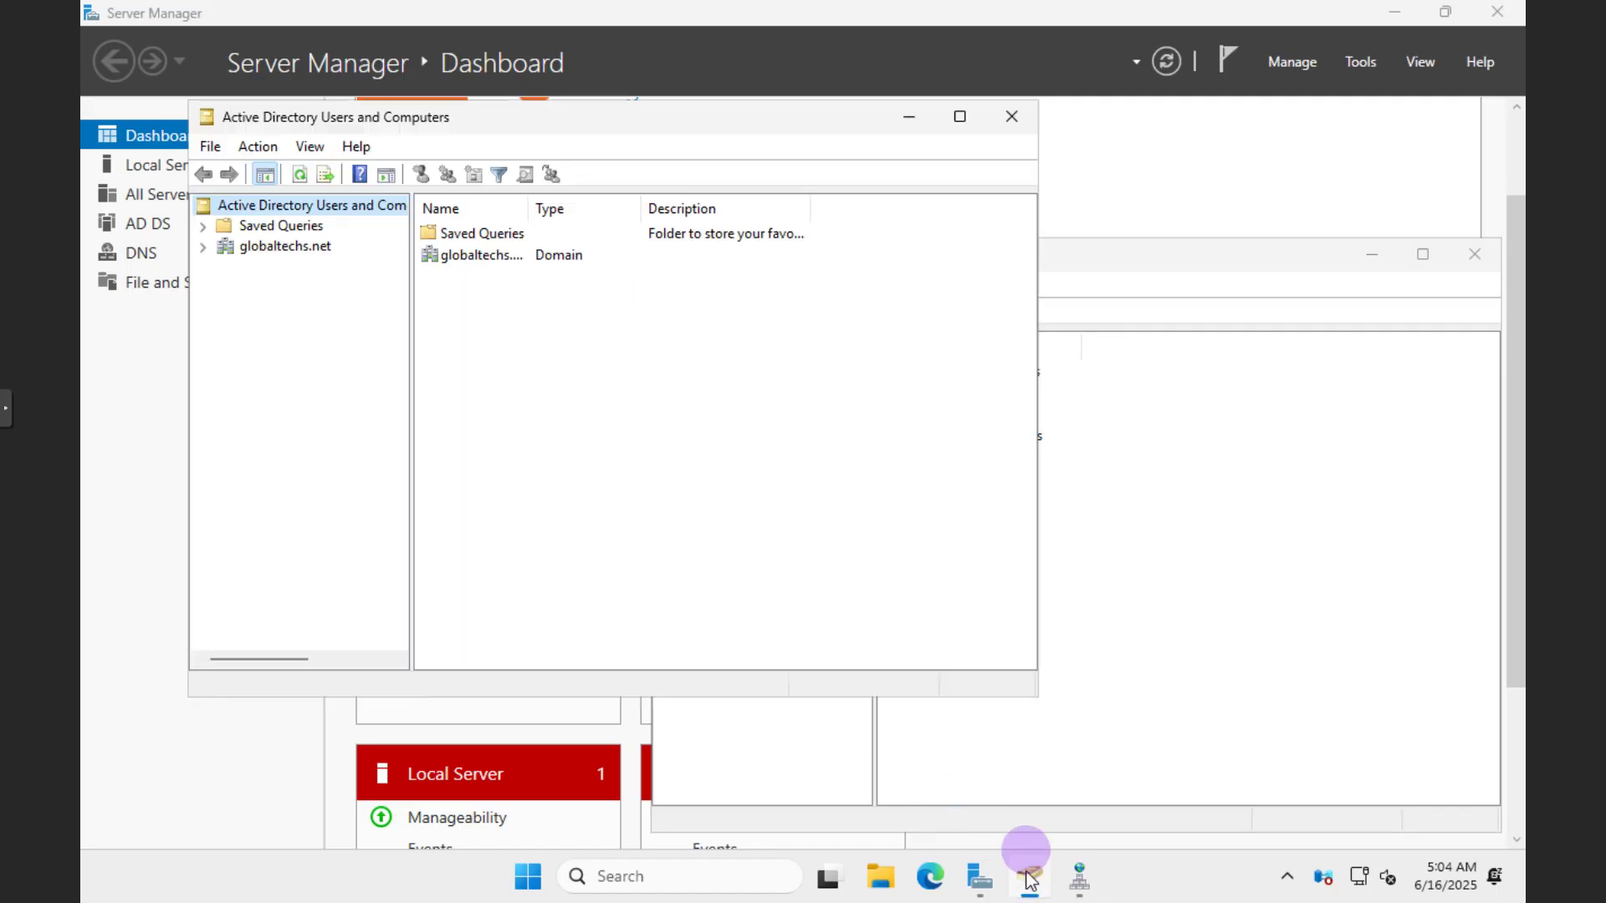
left_click(202, 246)
left_click_drag(387, 126, 309, 142)
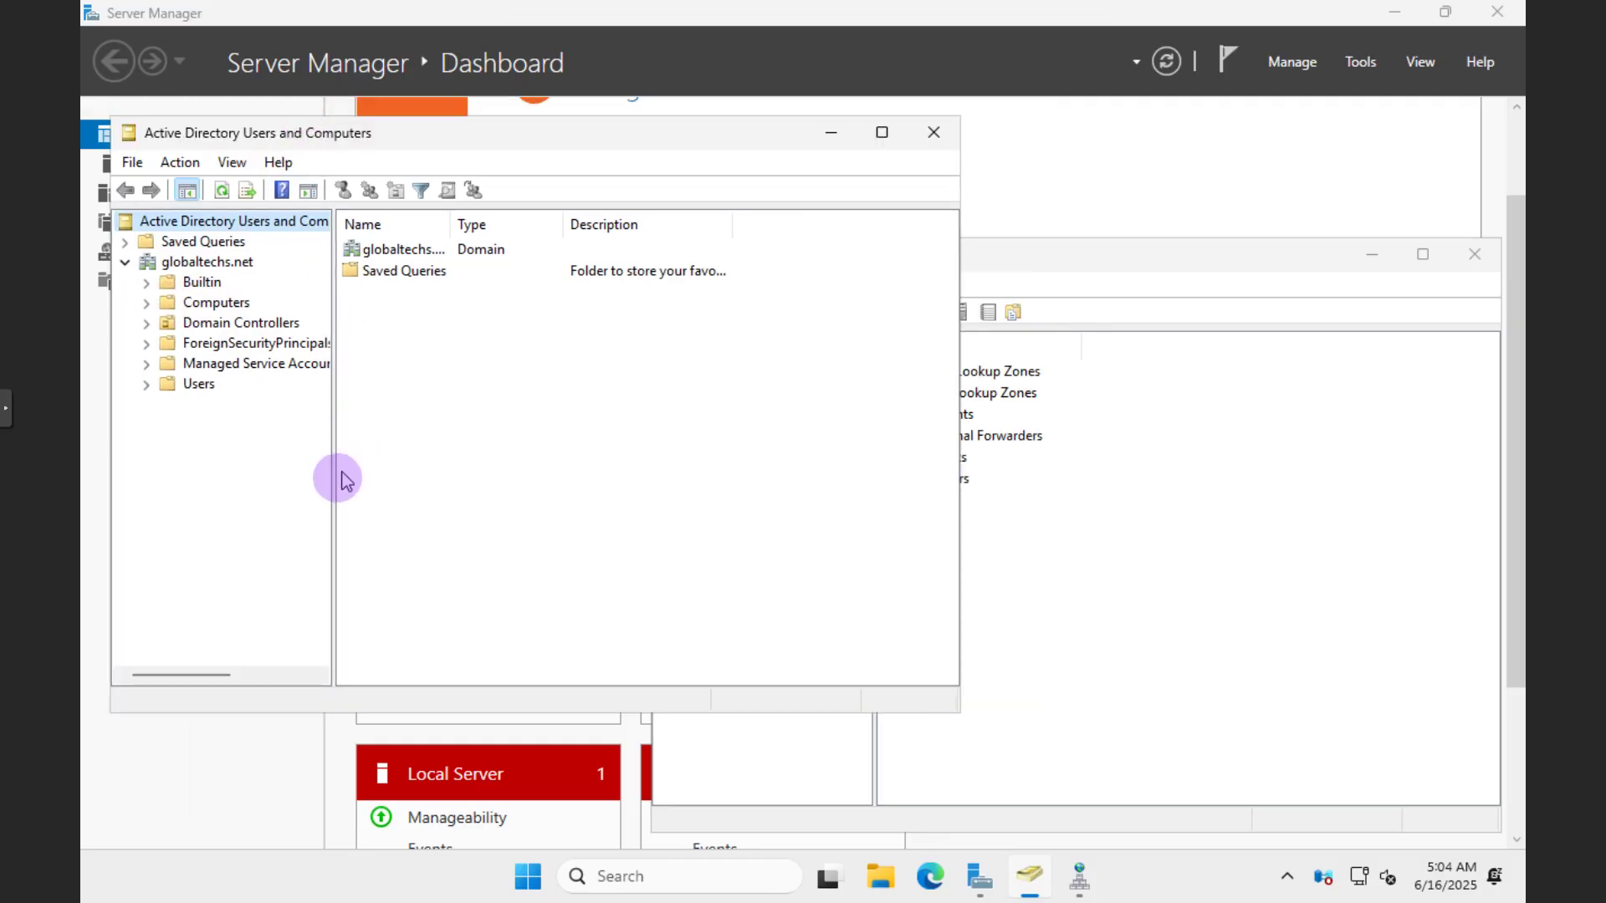
left_click_drag(332, 478, 396, 493)
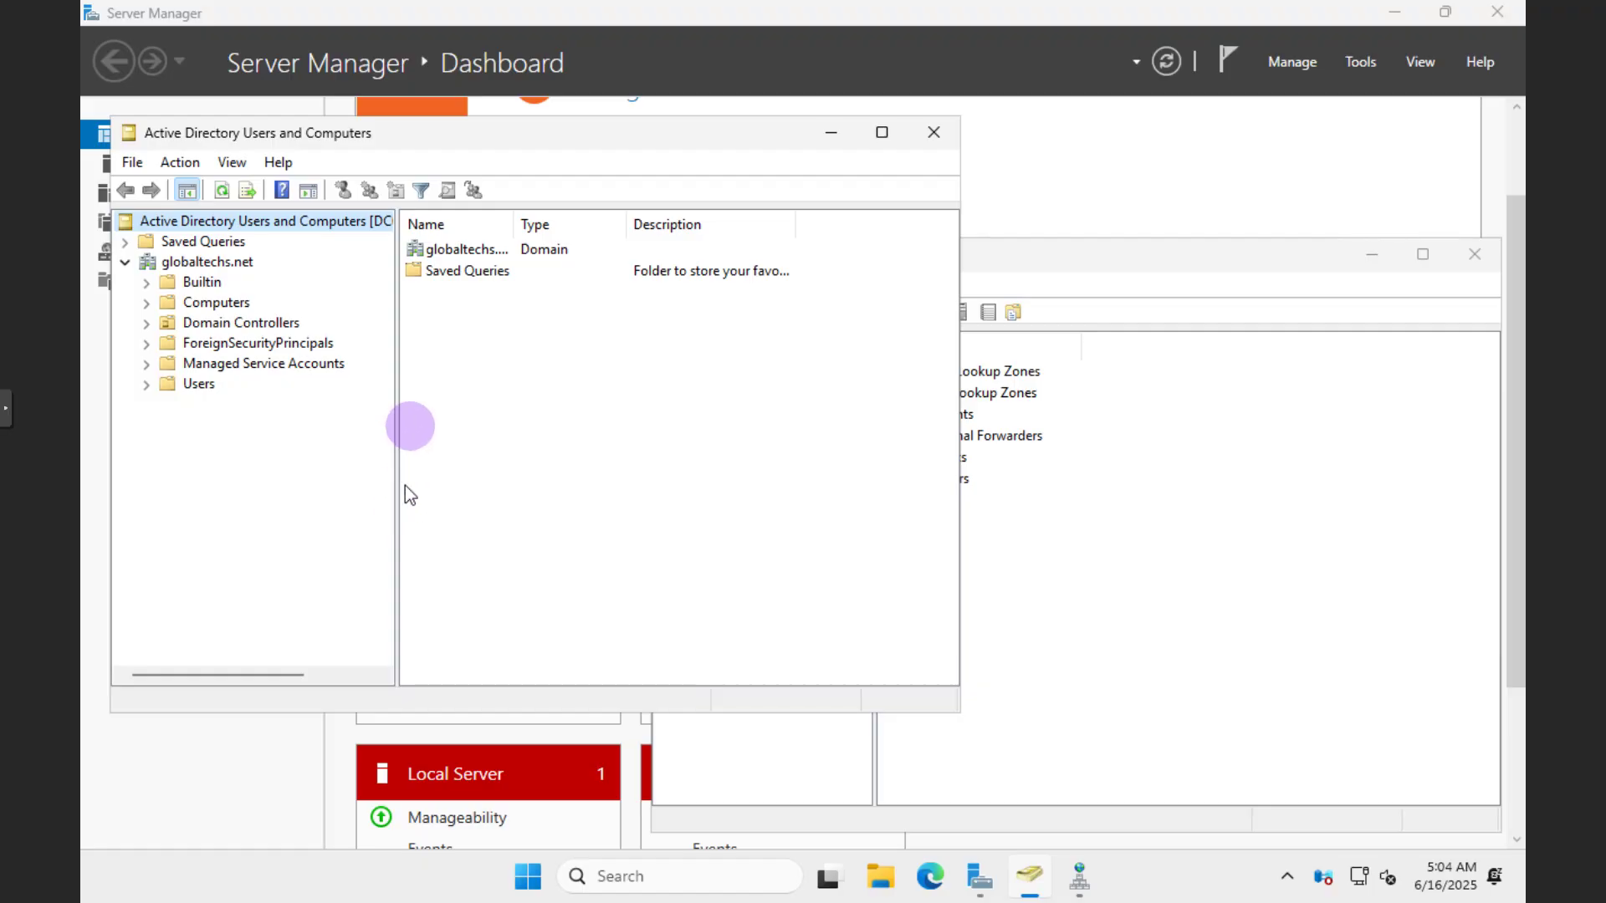